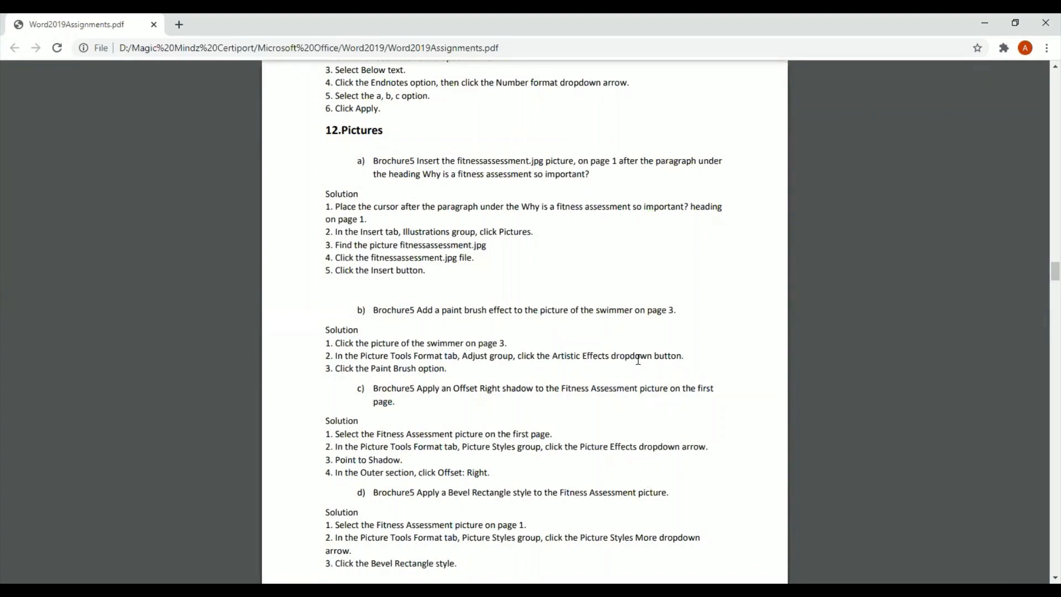
# Step: Review the picture tasks under section 12, Pictures, in the Word2019Assignments PDF
pyautogui.scroll(-5, 638, 360)
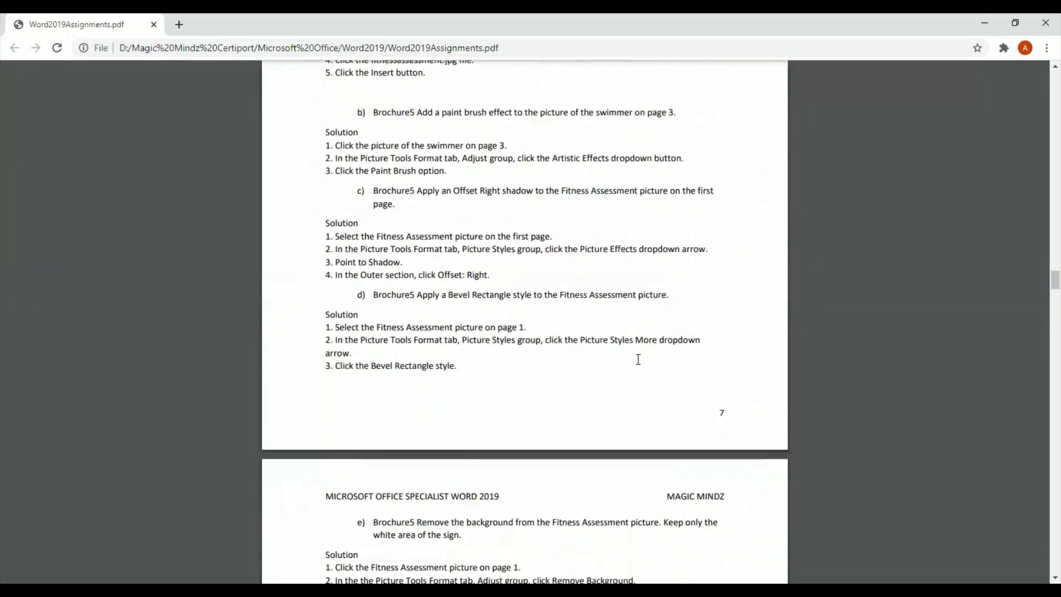
pyautogui.scroll(-3, 638, 360)
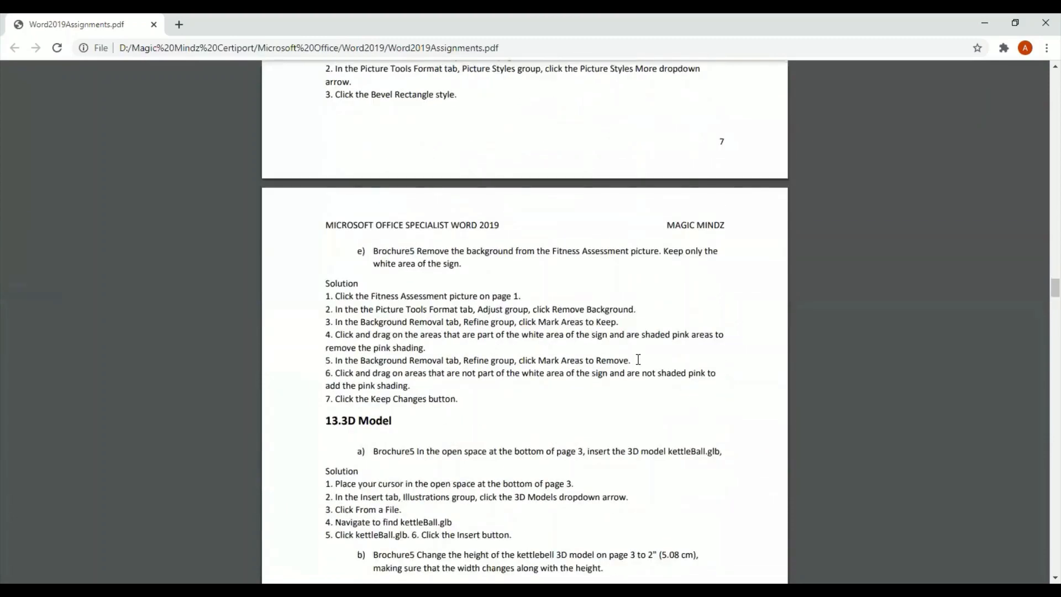
pyautogui.scroll(2, 638, 359)
pyautogui.scroll(10, 638, 359)
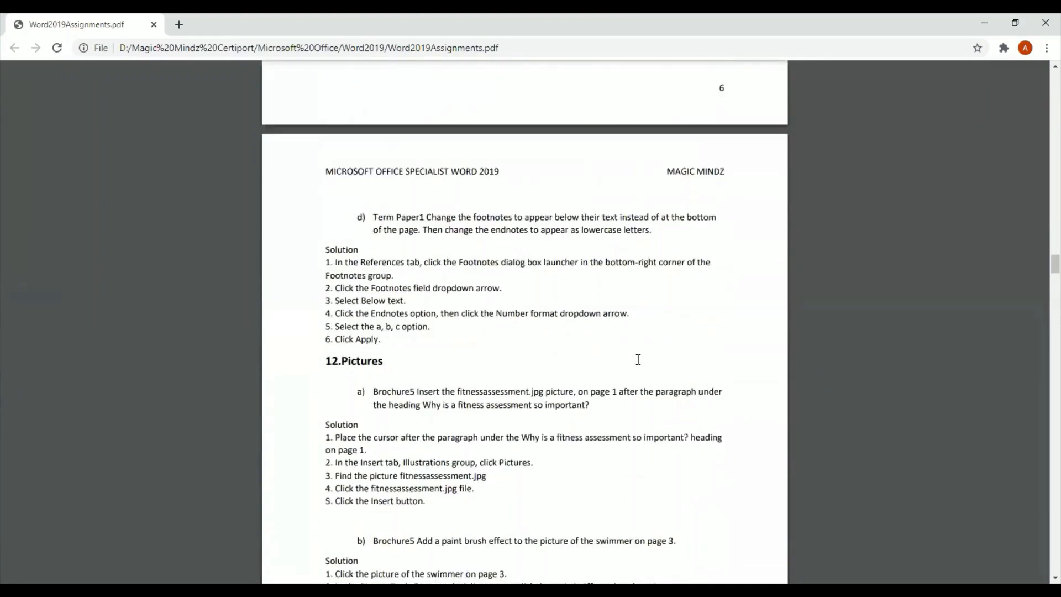
pyautogui.scroll(-2, 638, 359)
pyautogui.scroll(-2, 638, 359)
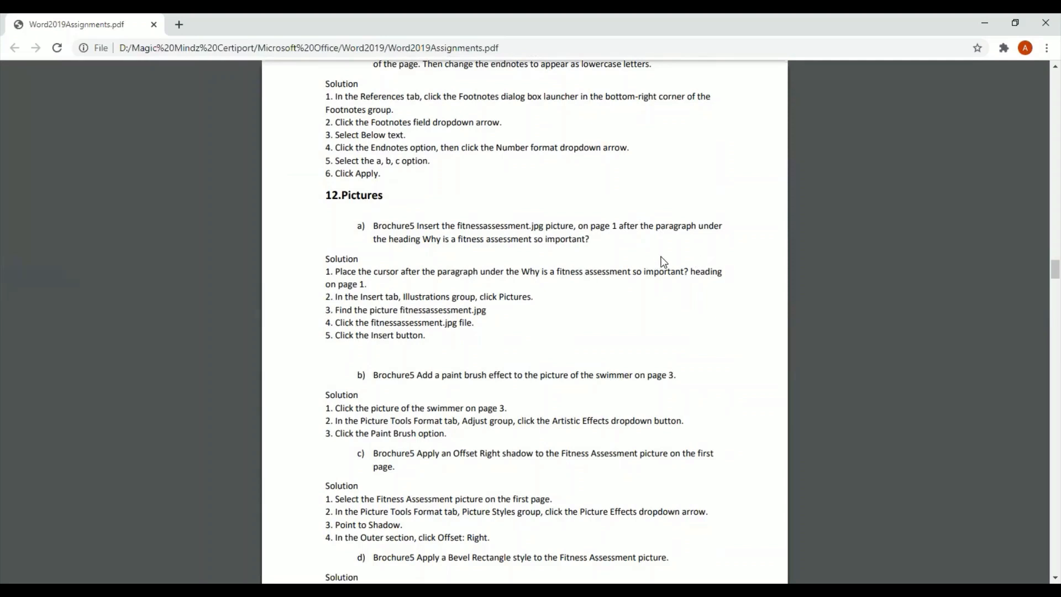
pyautogui.scroll(-1, 663, 262)
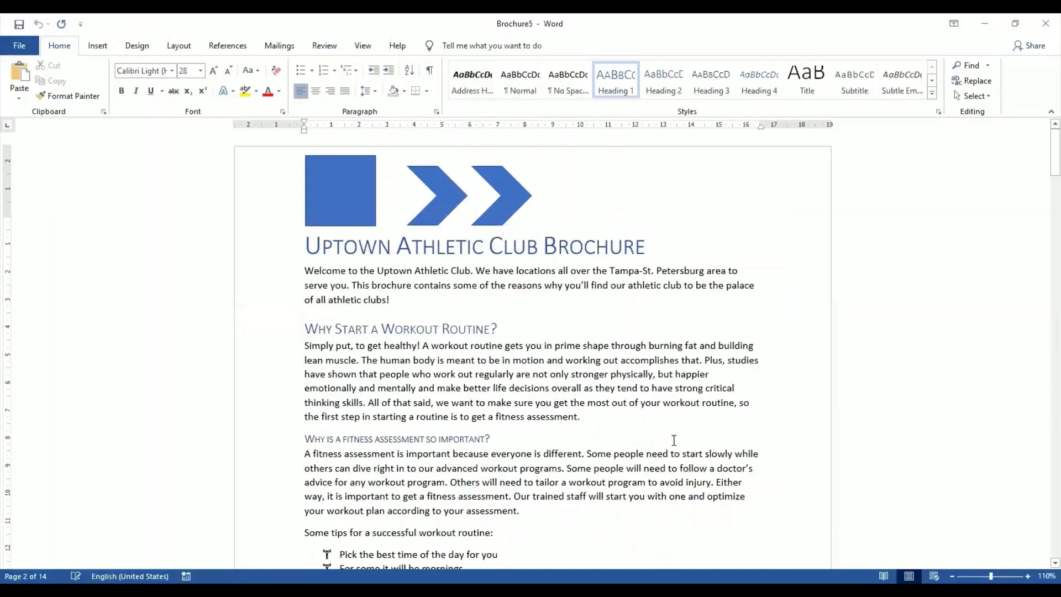
# Step: In the Brochure5 document in Word, place the cursor before the paragraph under the heading "Why is a fitness assessment so important?"
pyautogui.click(675, 442)
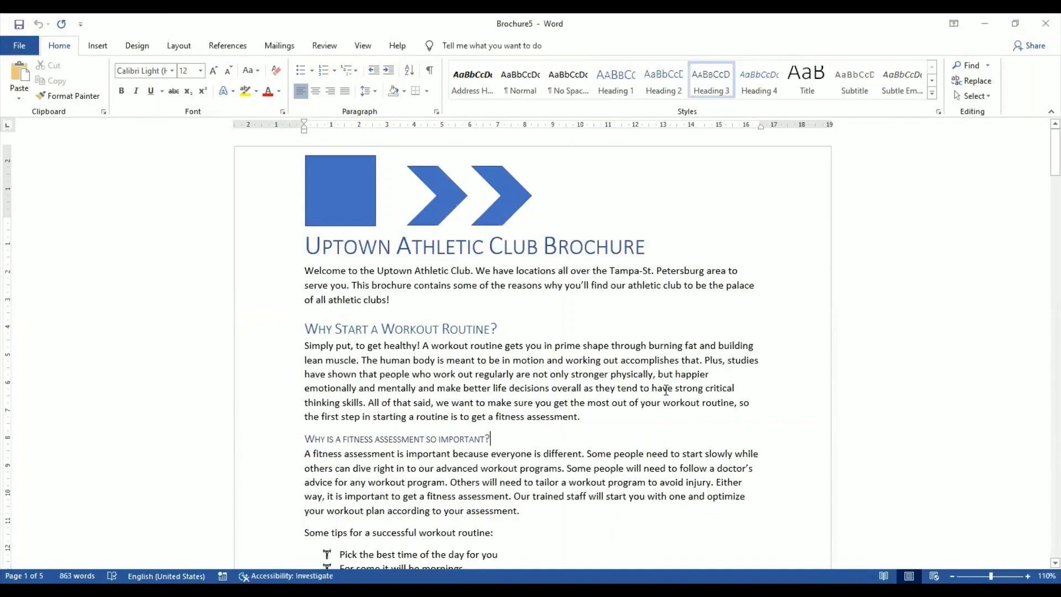
pyautogui.scroll(-2, 666, 390)
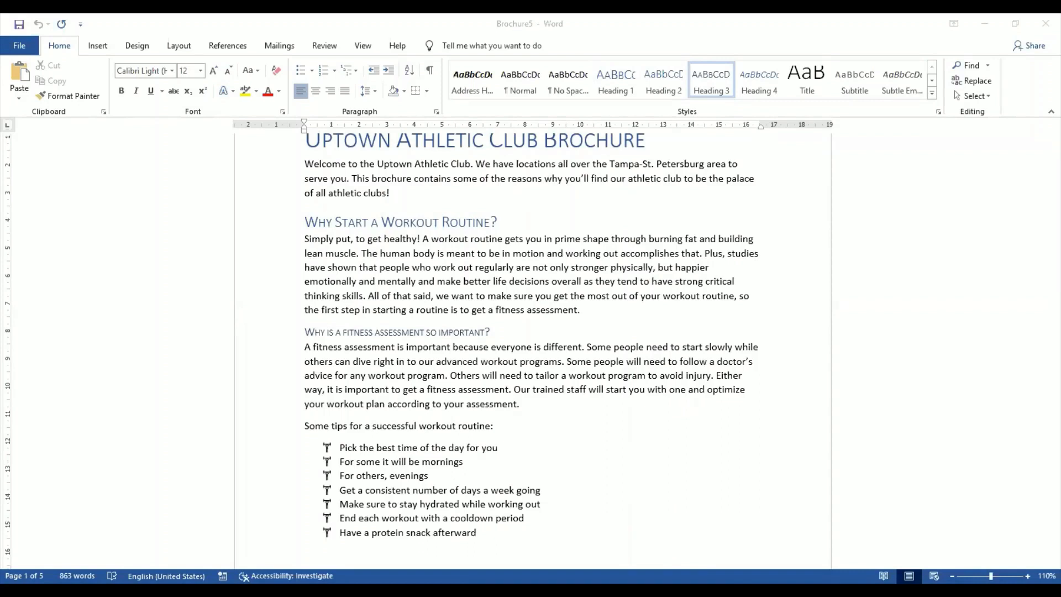
pyautogui.click(305, 347)
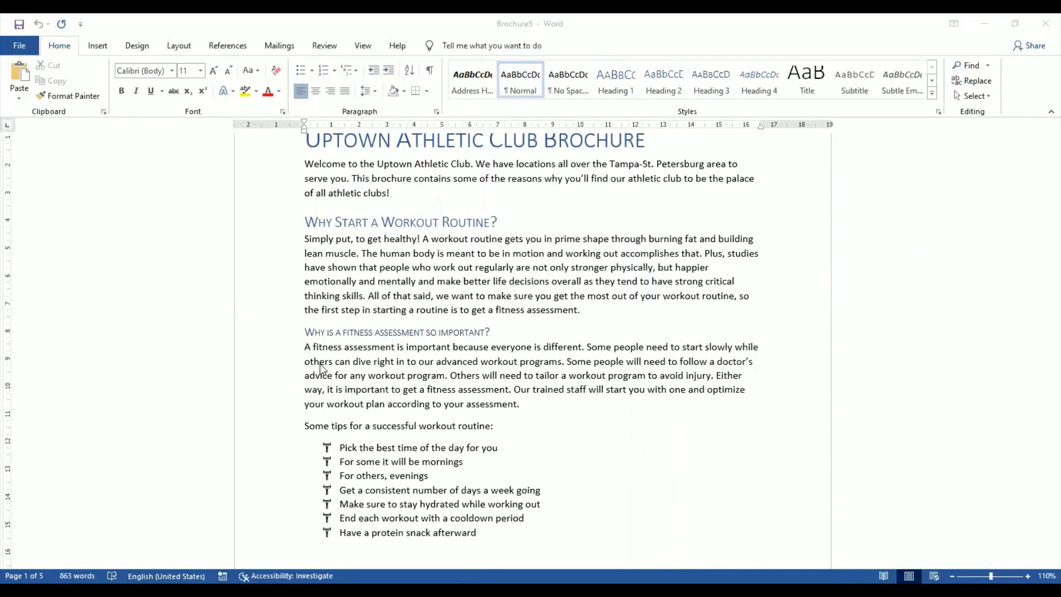
pyautogui.click(306, 347)
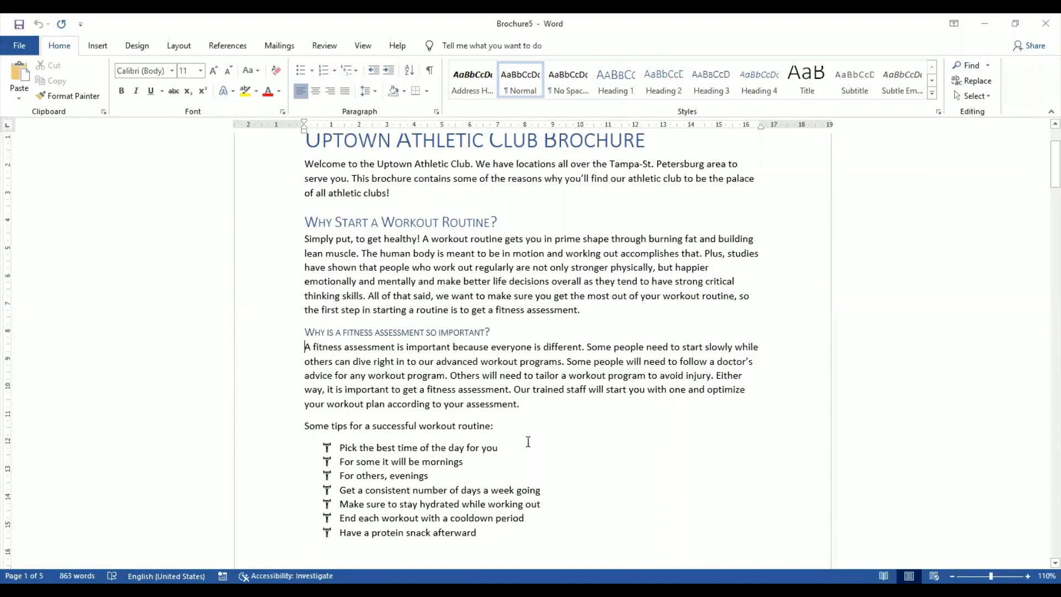
# Step: Insert the fitnessassessment picture from D:, Magic Mindz Certiport, Microsoft Office, Word2019, Images at the cursor
pyautogui.click(98, 46)
pyautogui.click(134, 82)
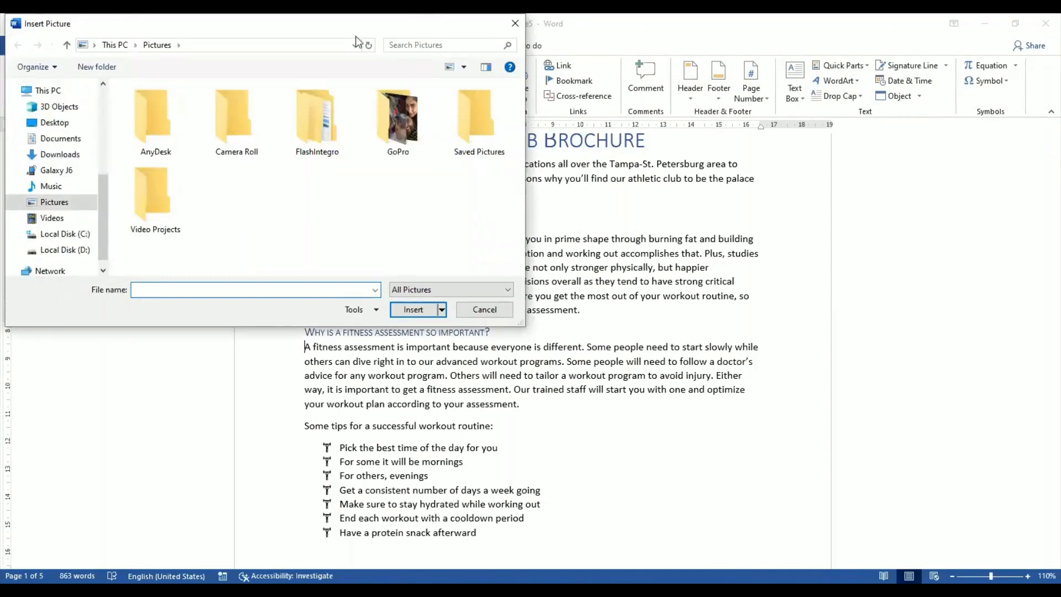
pyautogui.click(82, 251)
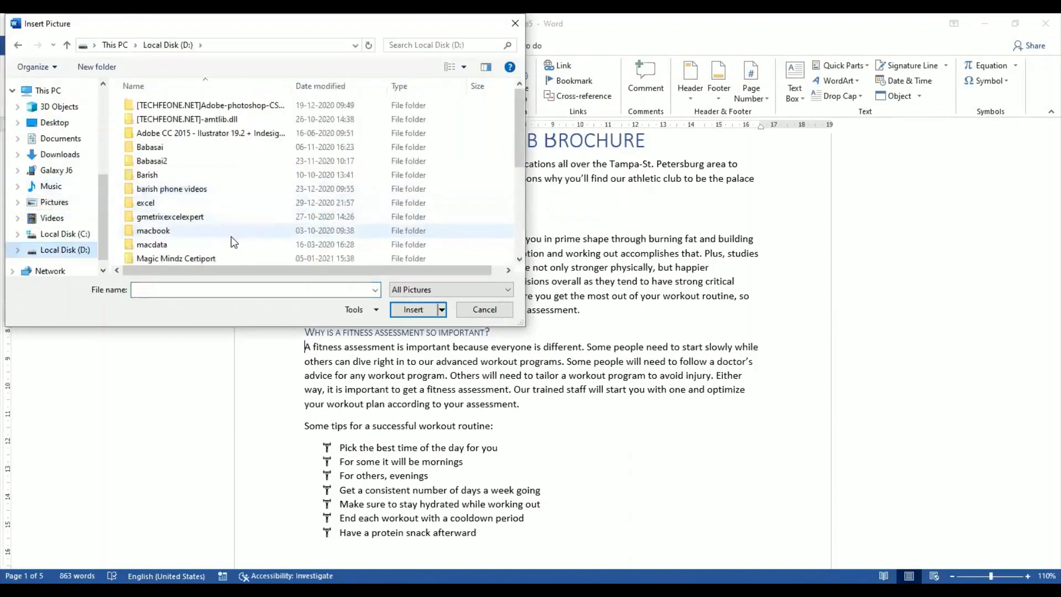
pyautogui.doubleClick(224, 257)
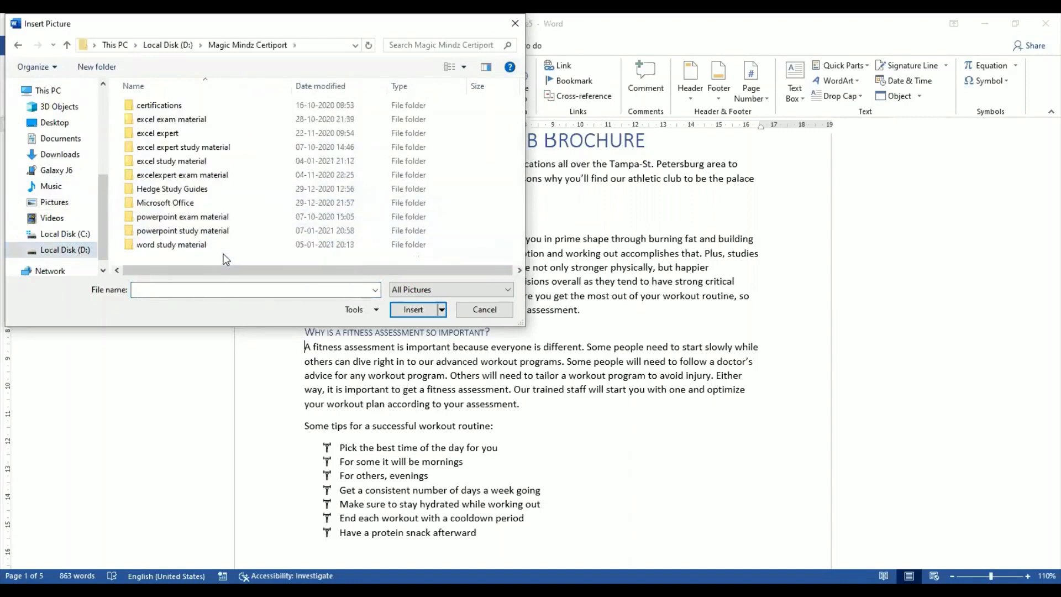
pyautogui.doubleClick(227, 203)
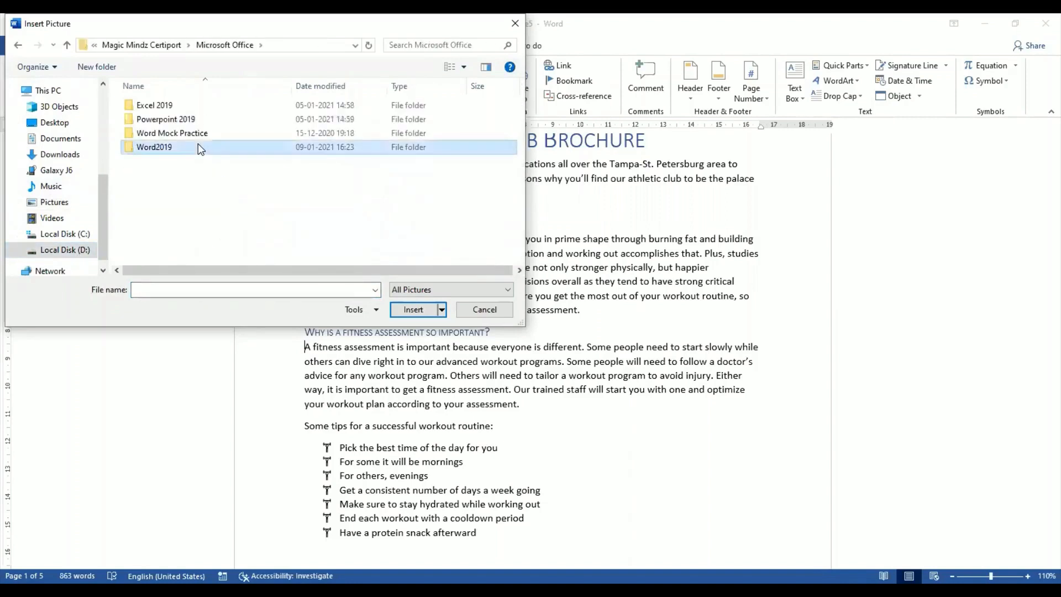
pyautogui.doubleClick(200, 148)
pyautogui.doubleClick(171, 104)
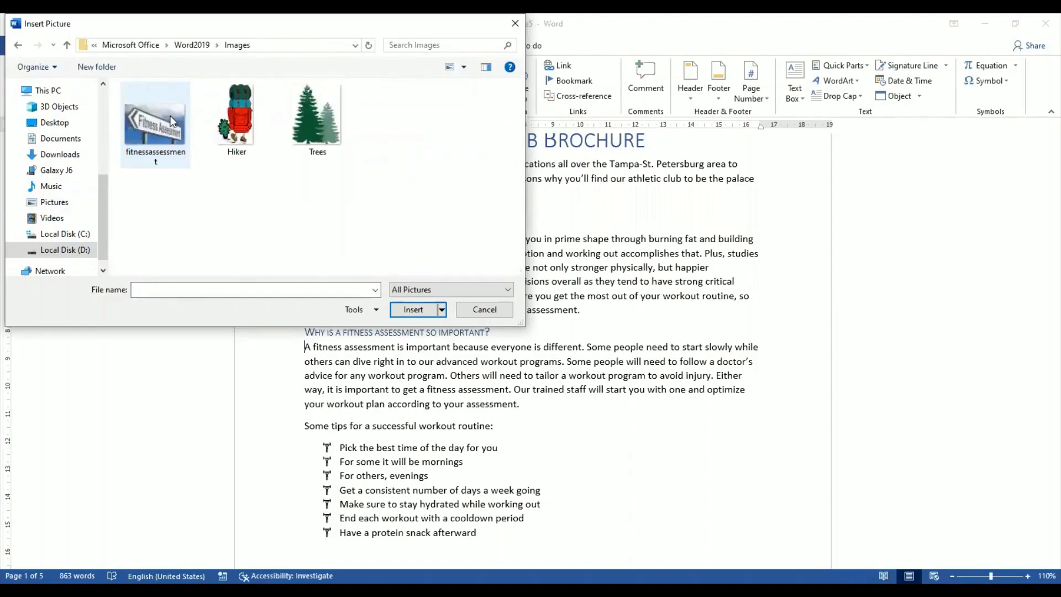
pyautogui.click(172, 121)
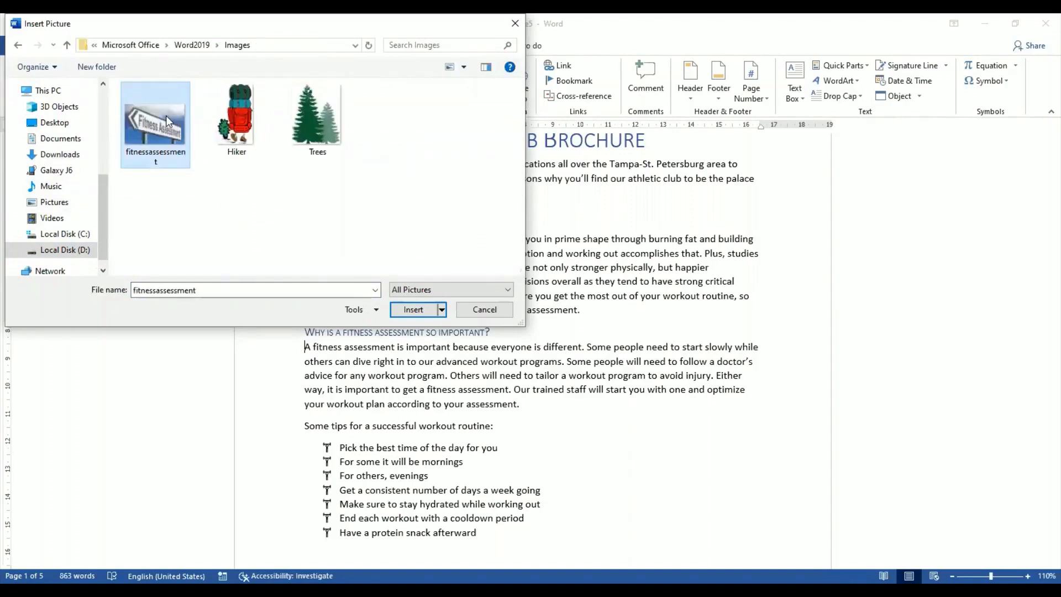
pyautogui.click(414, 310)
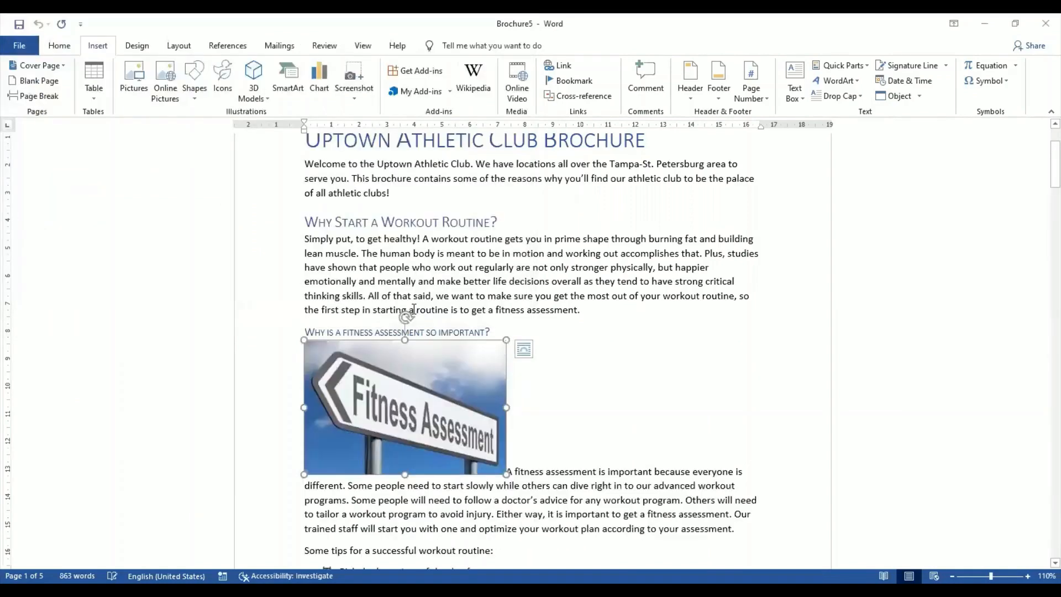
pyautogui.click(592, 445)
# Step: Set the Fitness Assessment picture's text wrapping to Square
pyautogui.scroll(-1, 593, 448)
pyautogui.scroll(-1, 593, 448)
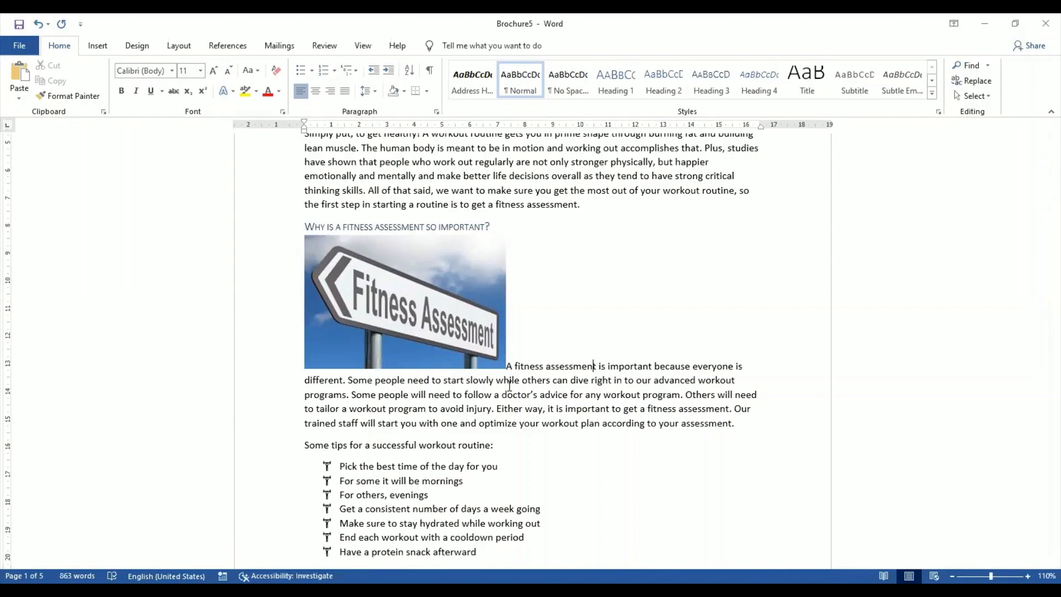
pyautogui.click(495, 266)
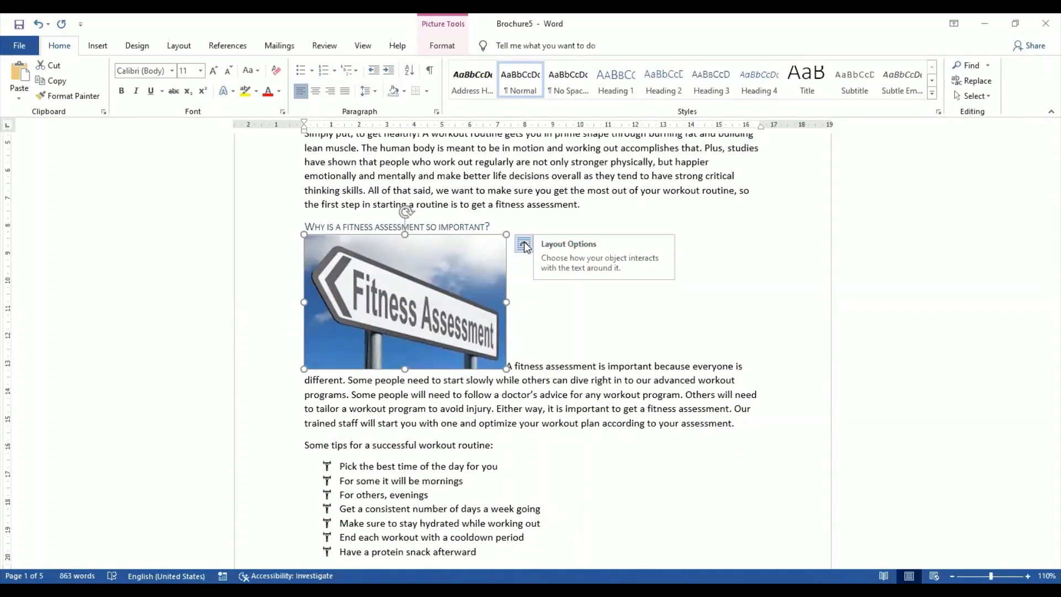
pyautogui.click(524, 245)
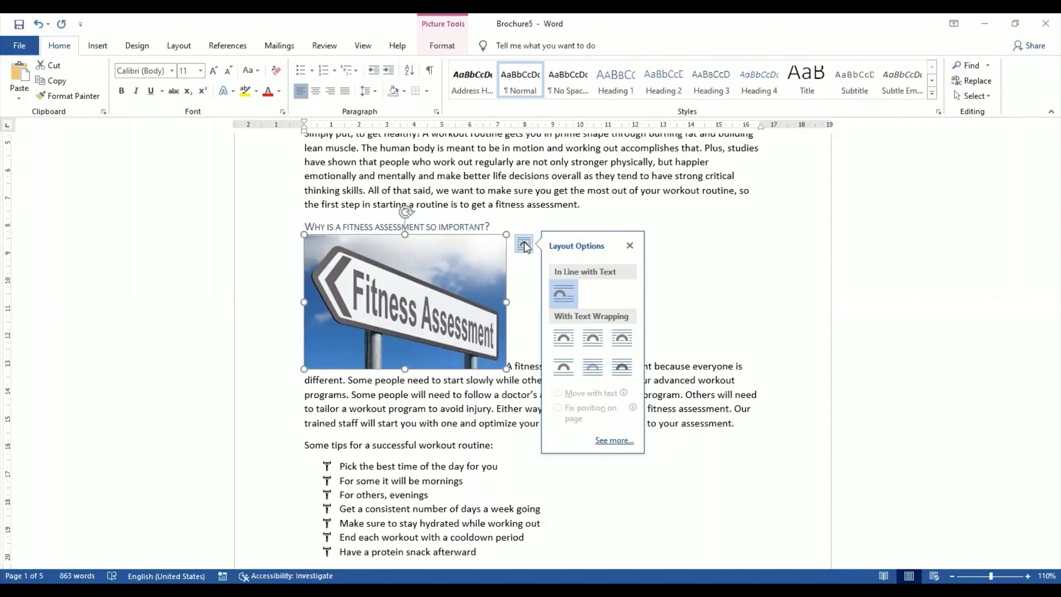
pyautogui.click(569, 346)
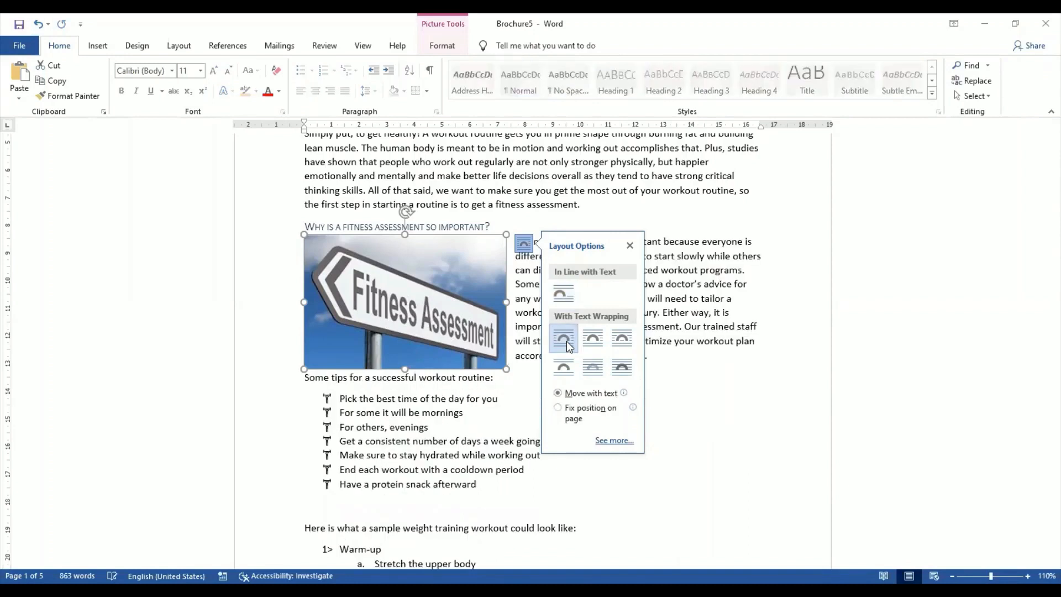
pyautogui.click(691, 434)
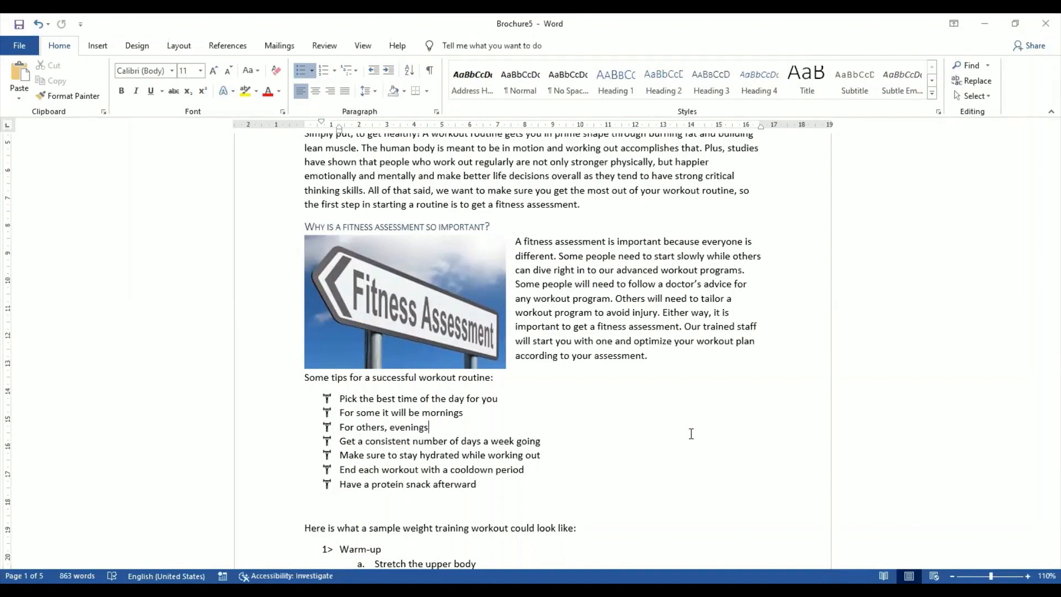
# Step: Move the Fitness Assessment picture to the right margin, beside the paragraph under the fitness assessment heading
pyautogui.click(422, 316)
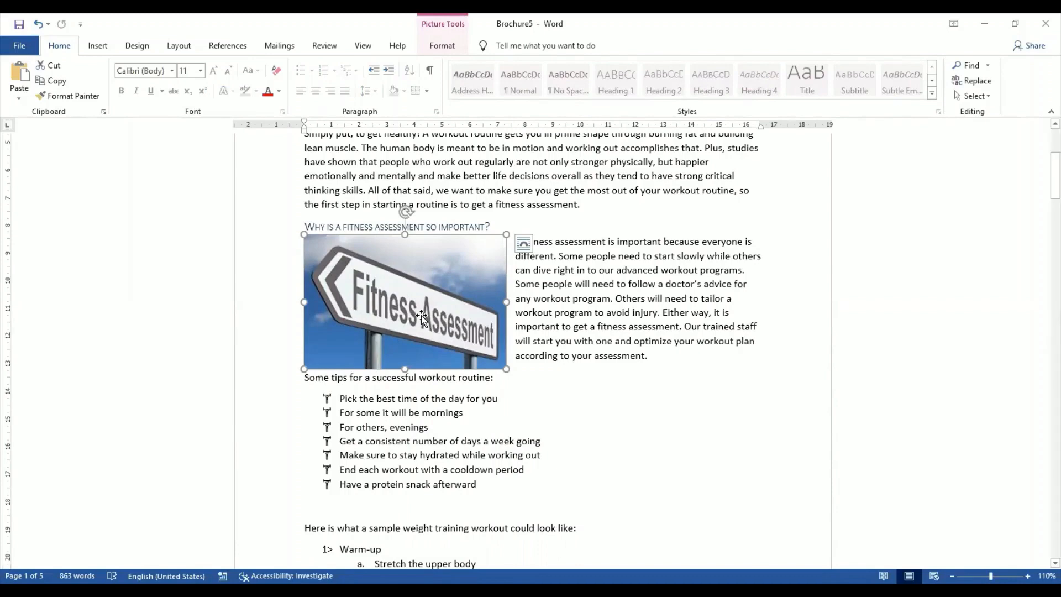
pyautogui.moveTo(421, 316); pyautogui.dragTo(681, 308)
pyautogui.click(630, 396)
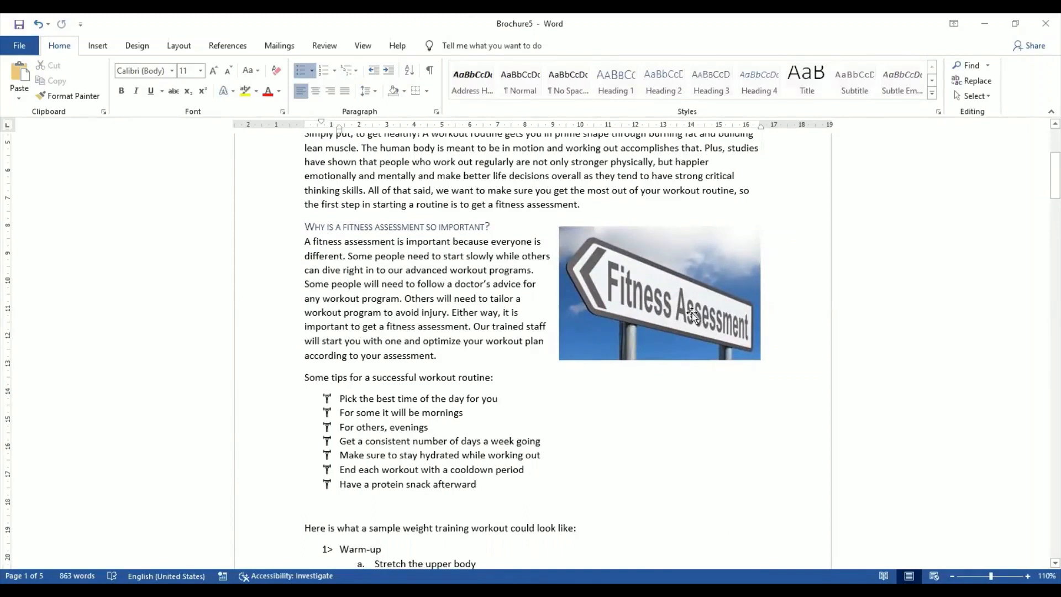
pyautogui.moveTo(692, 312); pyautogui.dragTo(694, 319)
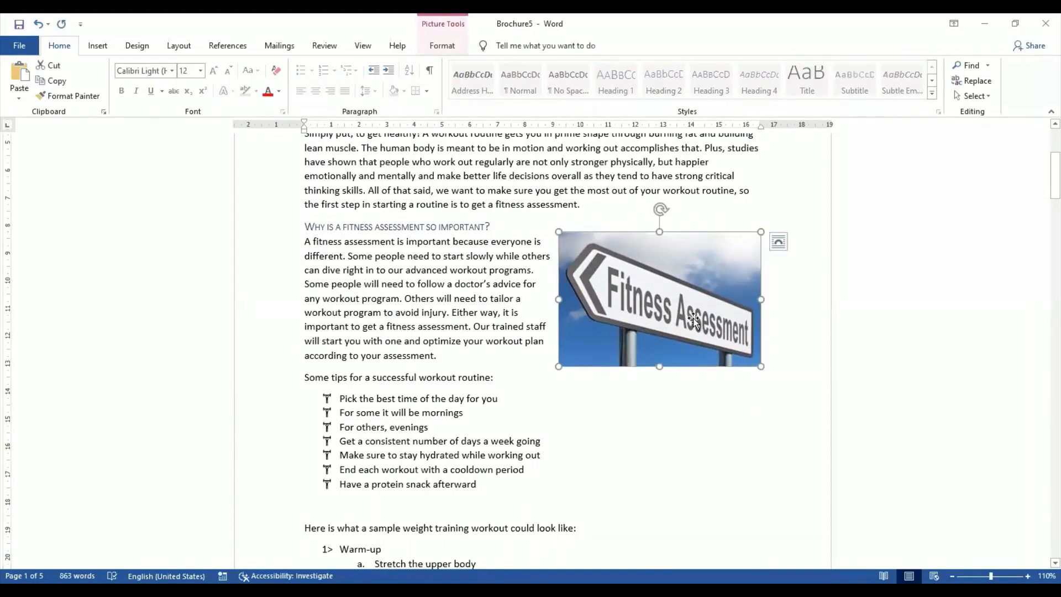
pyautogui.click(680, 425)
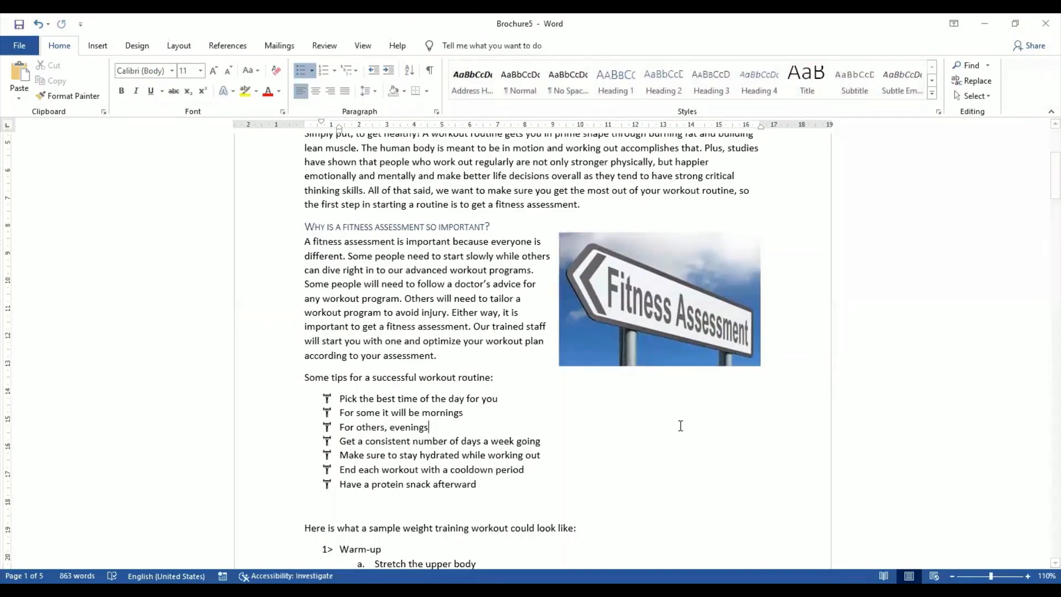
# Step: Change the Fitness Assessment picture's text wrapping to Tight and move it to the middle of the paragraph
pyautogui.click(678, 309)
pyautogui.click(778, 244)
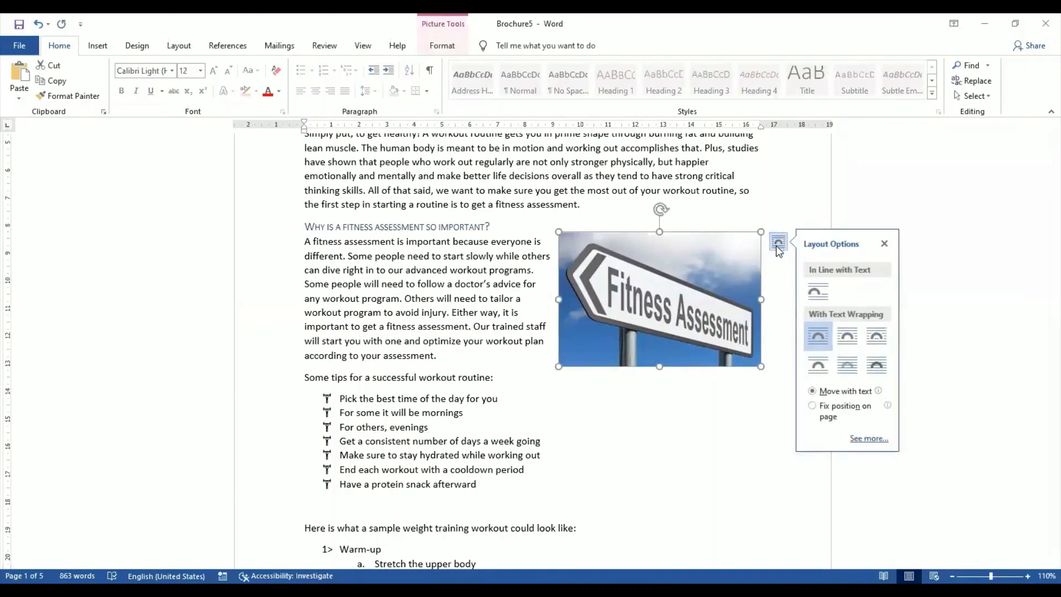
pyautogui.click(851, 342)
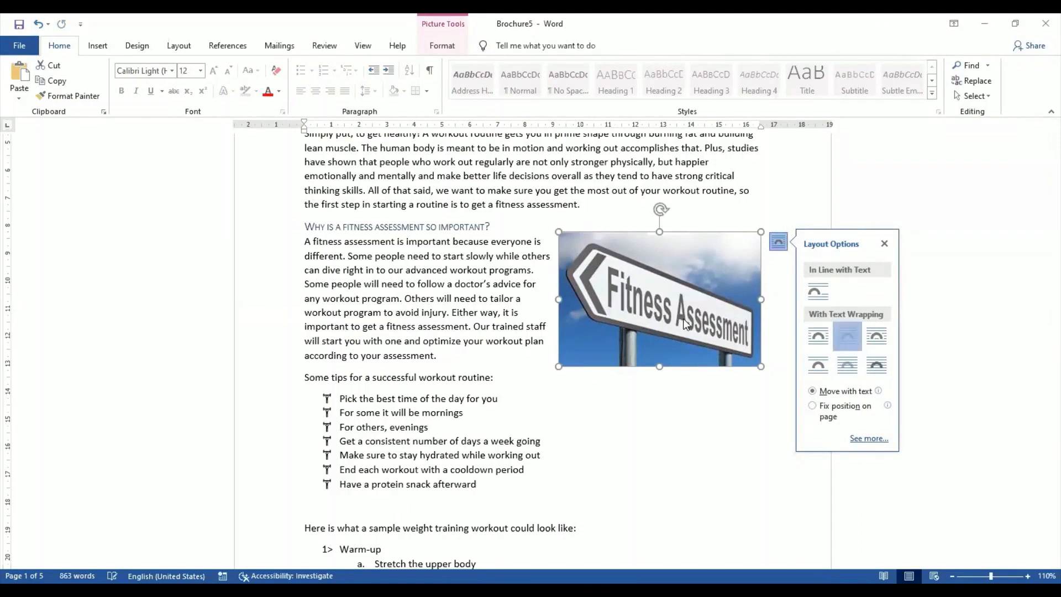
pyautogui.moveTo(676, 311); pyautogui.dragTo(556, 318)
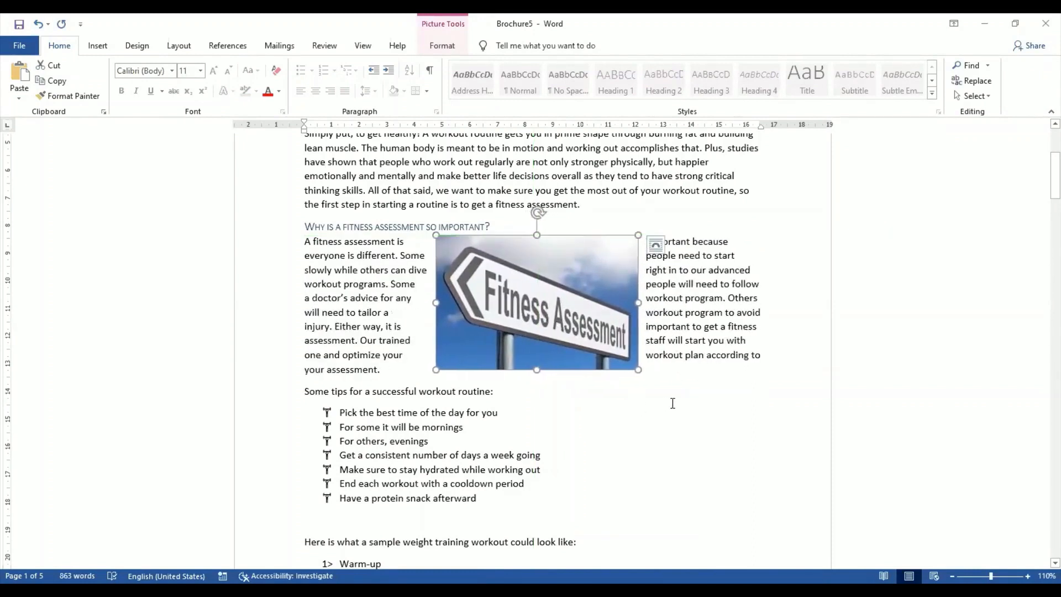
pyautogui.moveTo(572, 331); pyautogui.dragTo(568, 330)
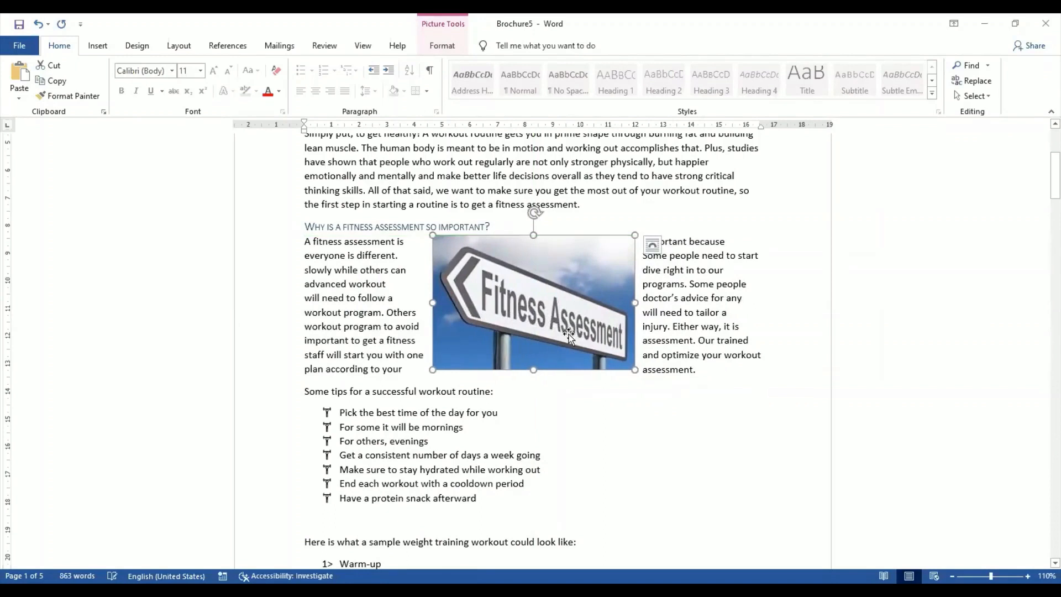
pyautogui.click(641, 431)
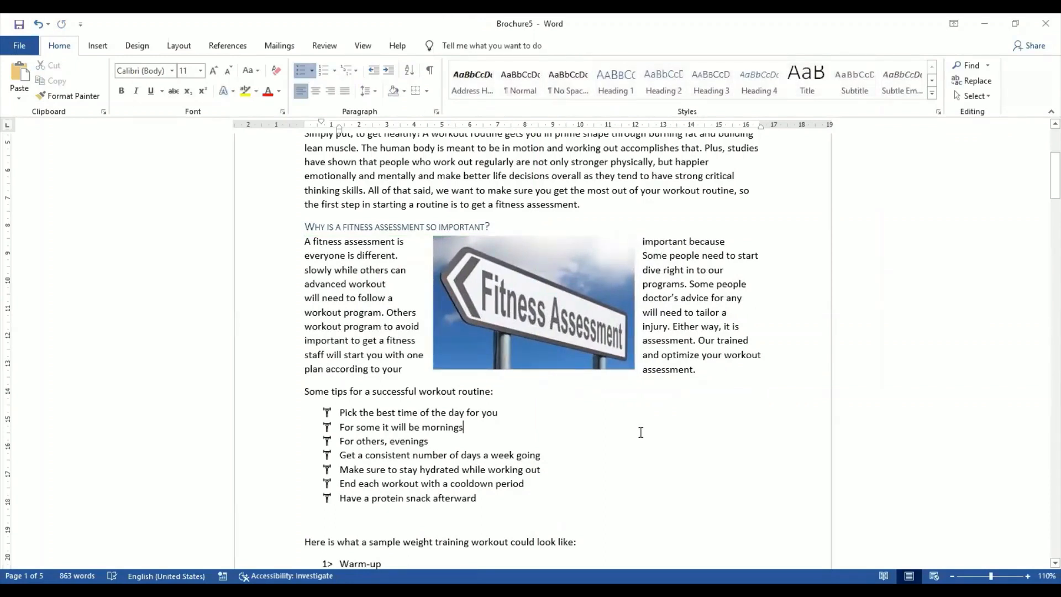
# Step: Change the picture's text wrapping to Top and Bottom and move it to the right margin, below the paragraph's second line
pyautogui.click(571, 350)
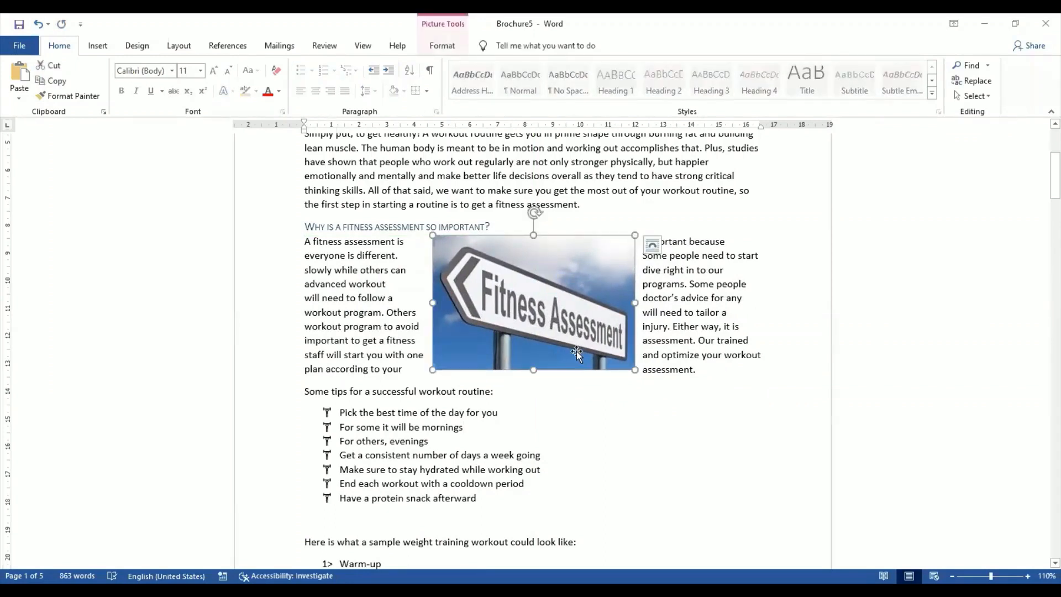
pyautogui.click(654, 245)
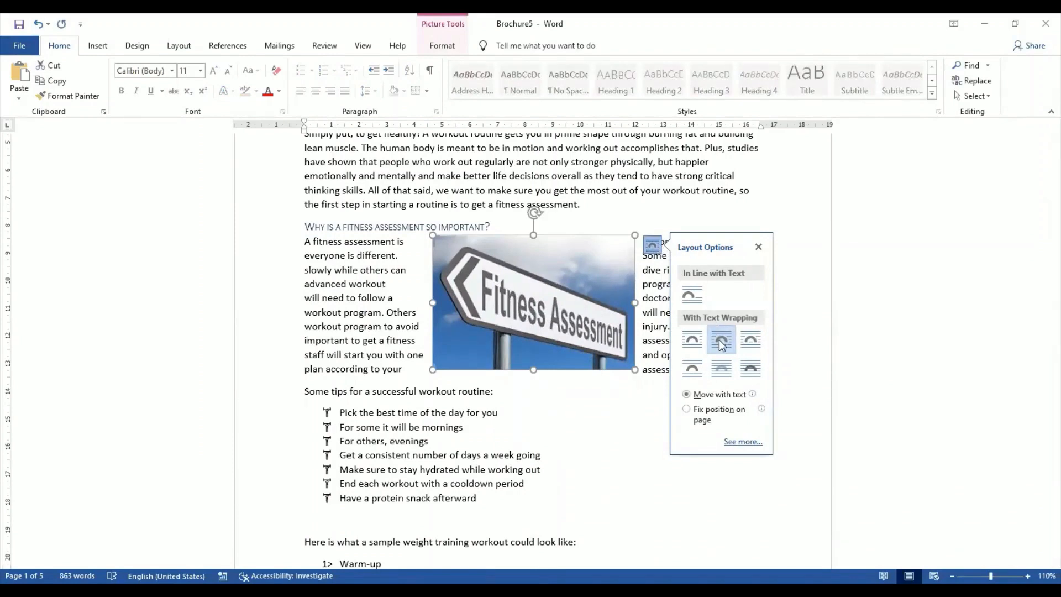
pyautogui.click(693, 368)
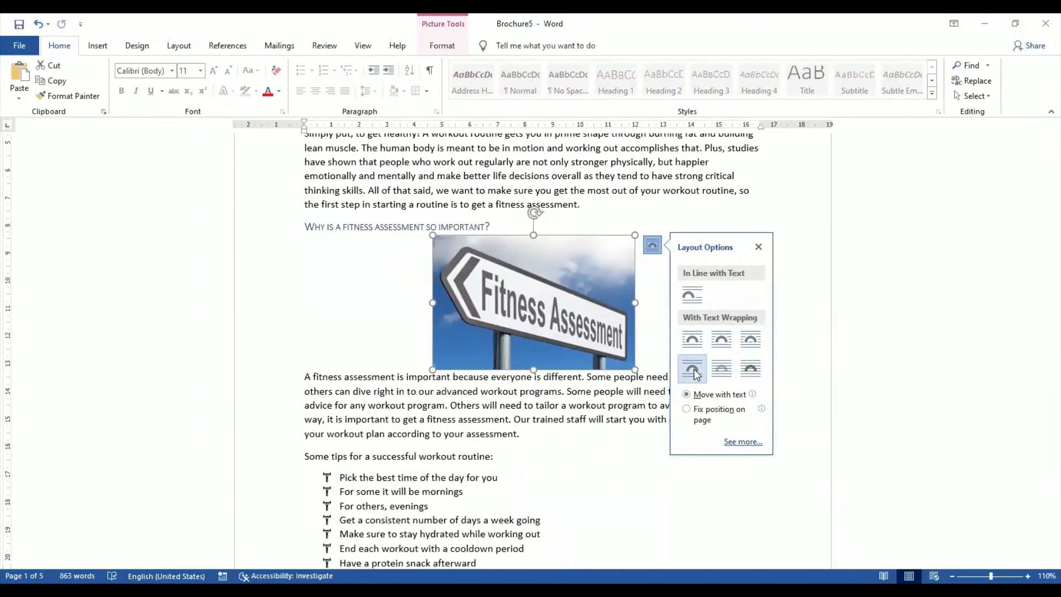
pyautogui.click(605, 468)
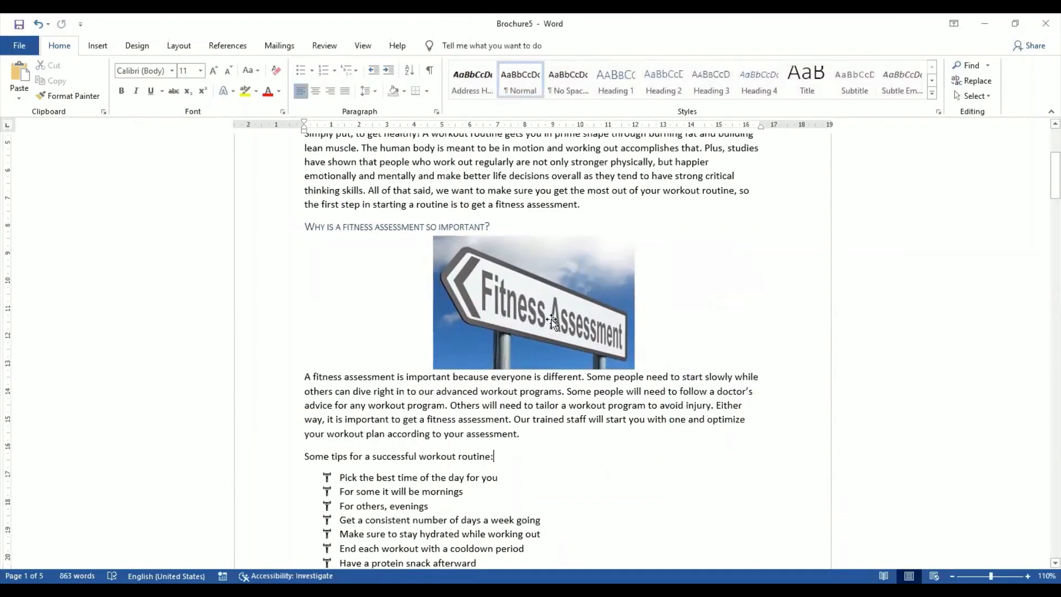
pyautogui.moveTo(551, 322); pyautogui.dragTo(678, 348)
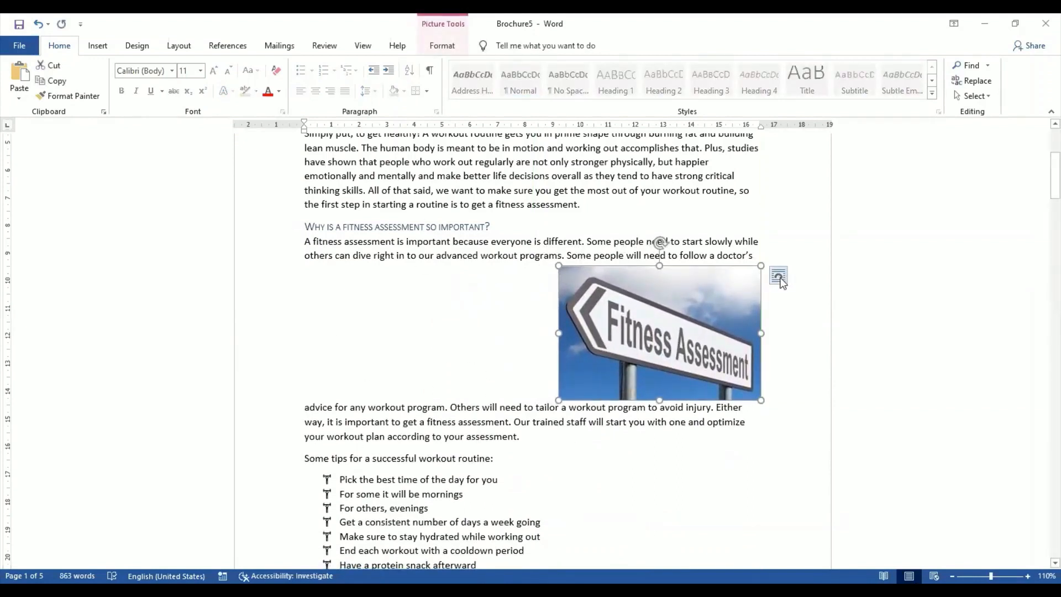
# Step: Change the Fitness Assessment picture's text wrapping to Square and move it up beside the paragraph under the fitness assessment heading
pyautogui.click(779, 277)
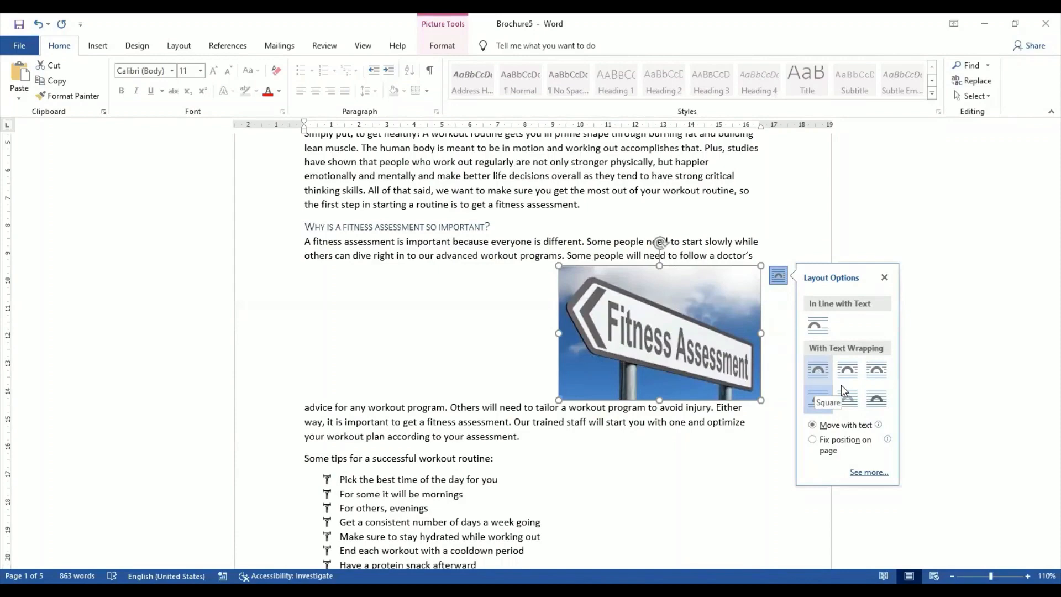
pyautogui.click(820, 373)
pyautogui.moveTo(672, 339); pyautogui.dragTo(658, 307)
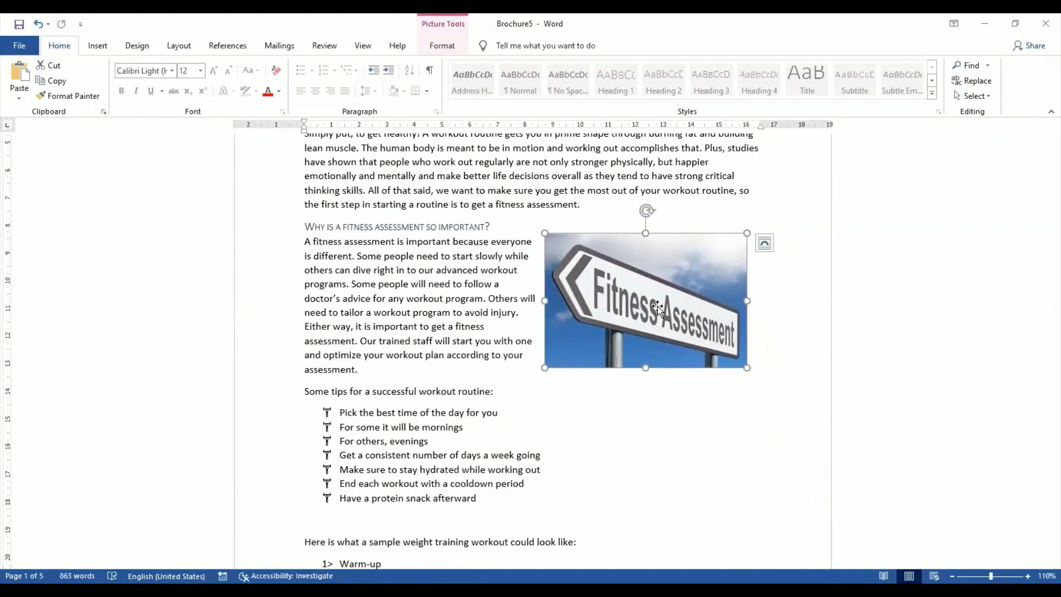
# Step: Set the Fitness Assessment picture's text wrapping to Behind Text and enlarge it to about 8.7 by 5.8 cm at the right margin
pyautogui.click(767, 244)
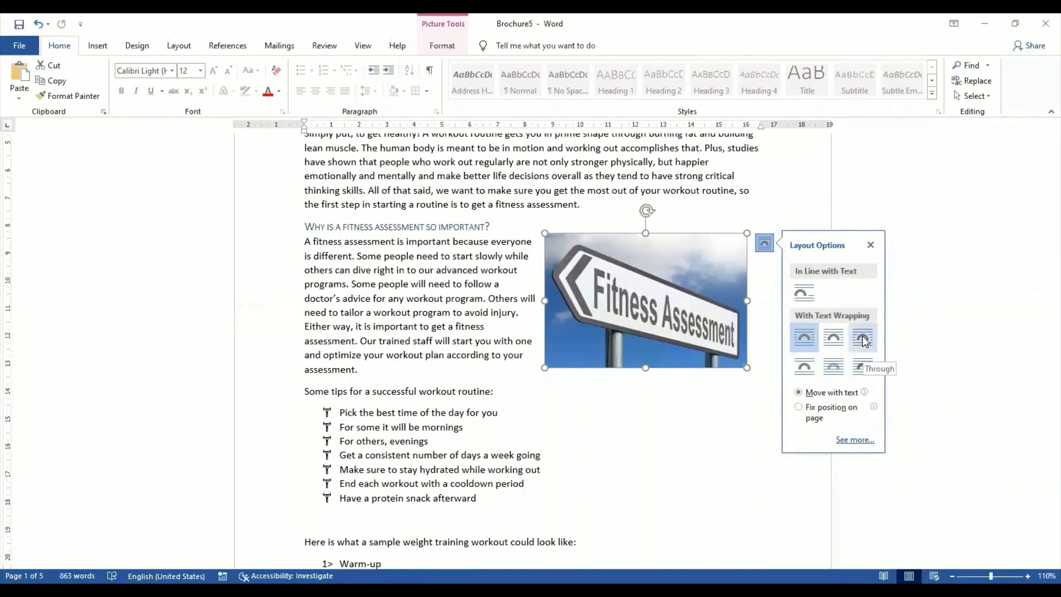
pyautogui.click(835, 367)
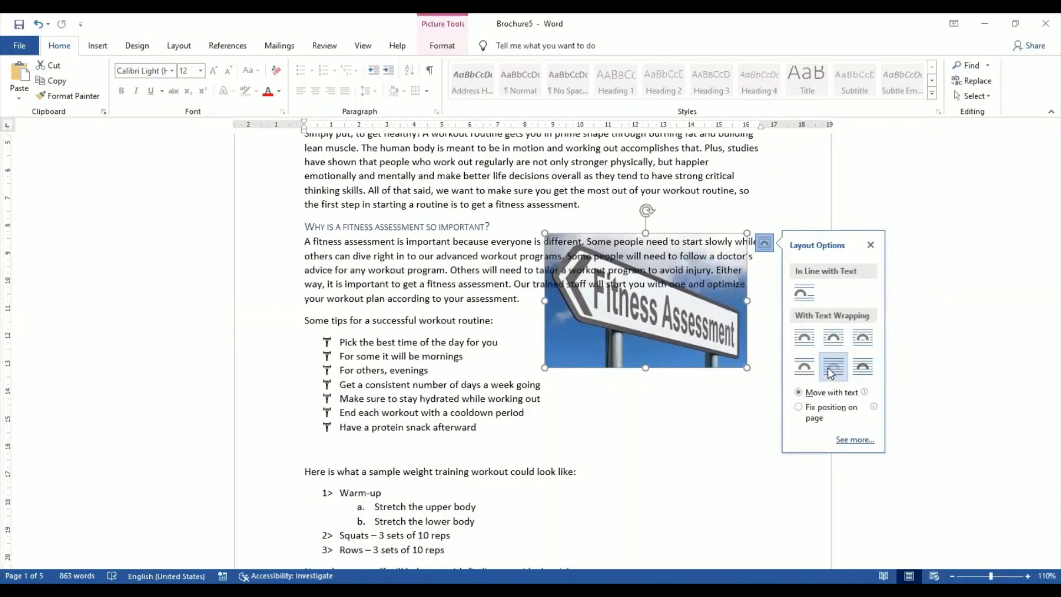
pyautogui.moveTo(691, 334)
pyautogui.mouseDown()
pyautogui.moveTo(597, 339)
pyautogui.moveTo(702, 340)
pyautogui.mouseUp()
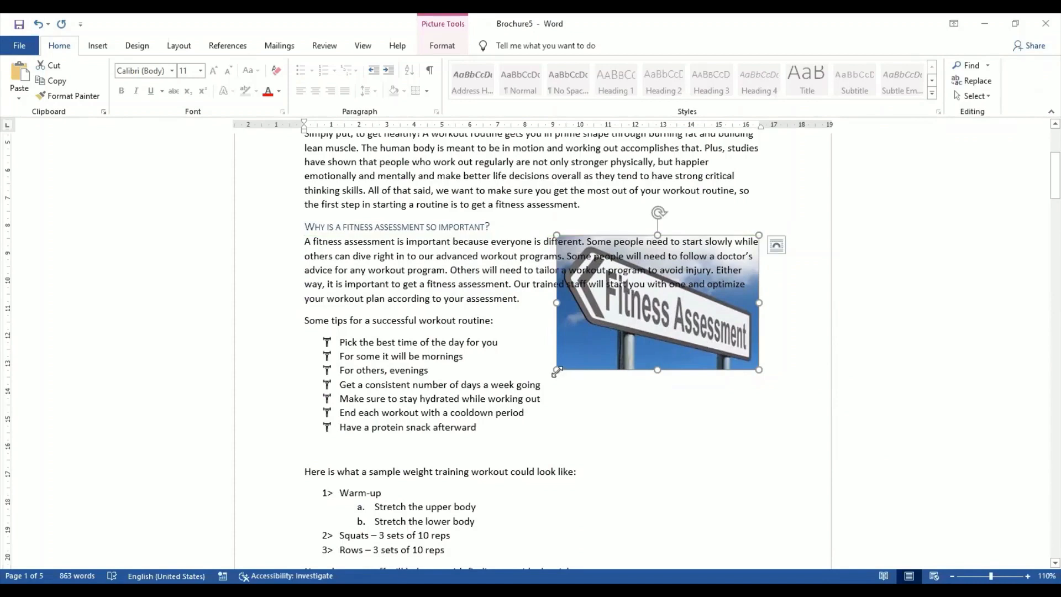
pyautogui.moveTo(557, 369); pyautogui.dragTo(518, 394)
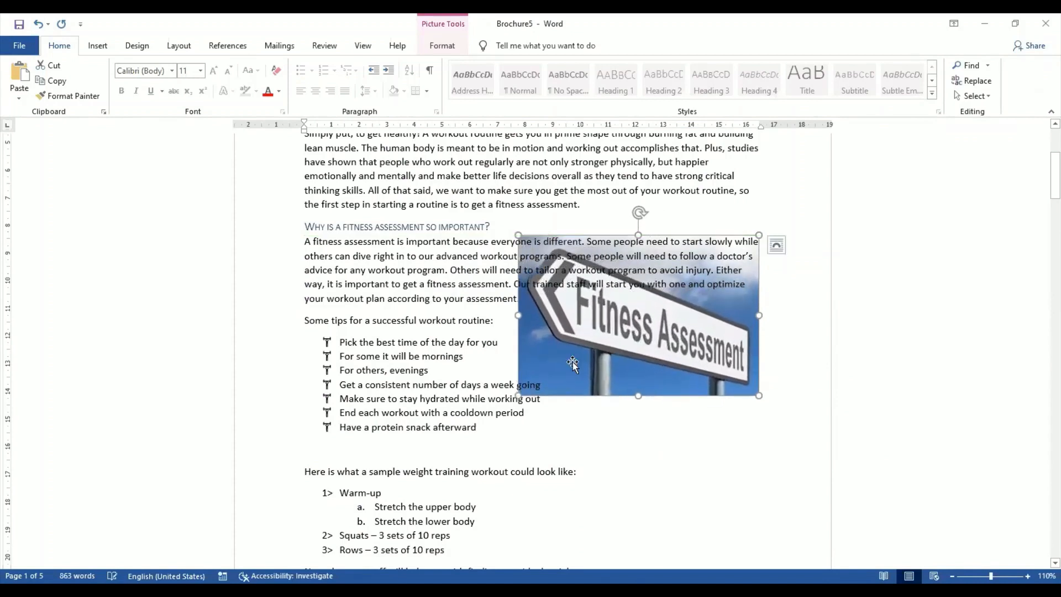
pyautogui.moveTo(661, 342); pyautogui.dragTo(674, 326)
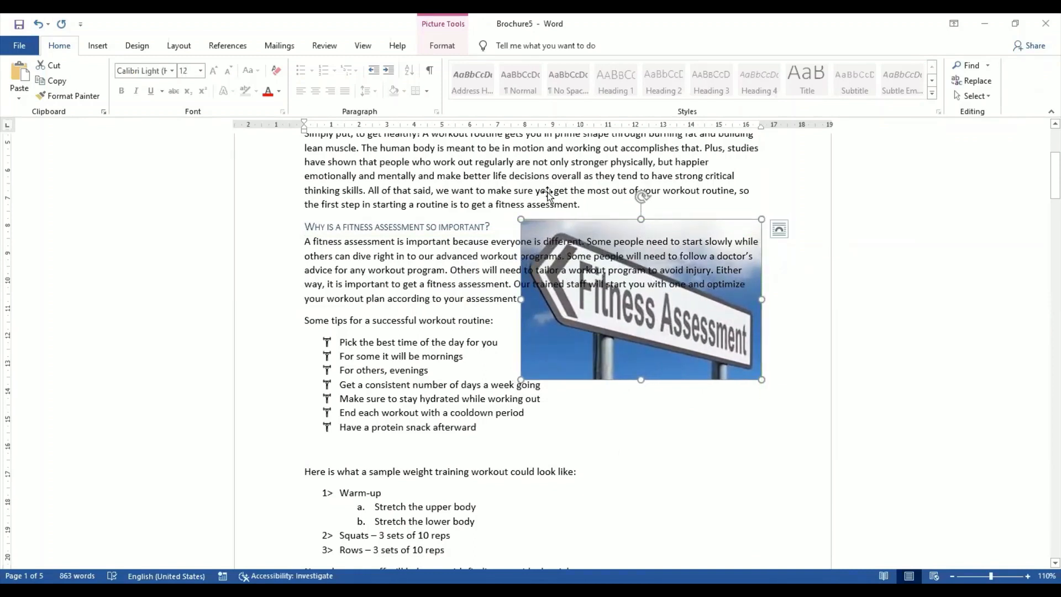
# Step: Open the Fitness Assessment picture's correction options and examine its effects, fill, layout, picture color and crop settings
pyautogui.click(449, 48)
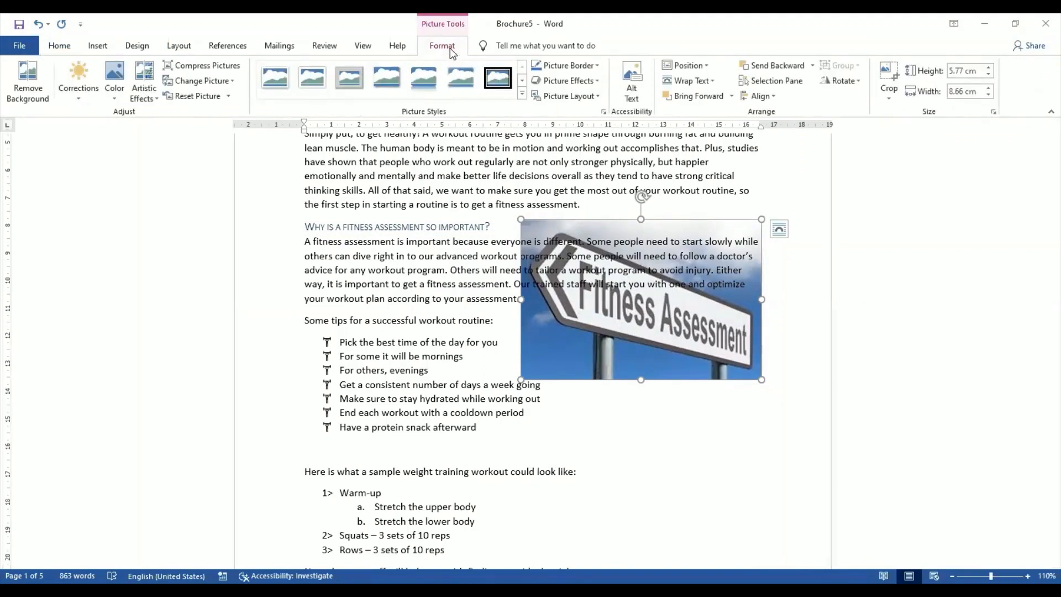
pyautogui.click(87, 105)
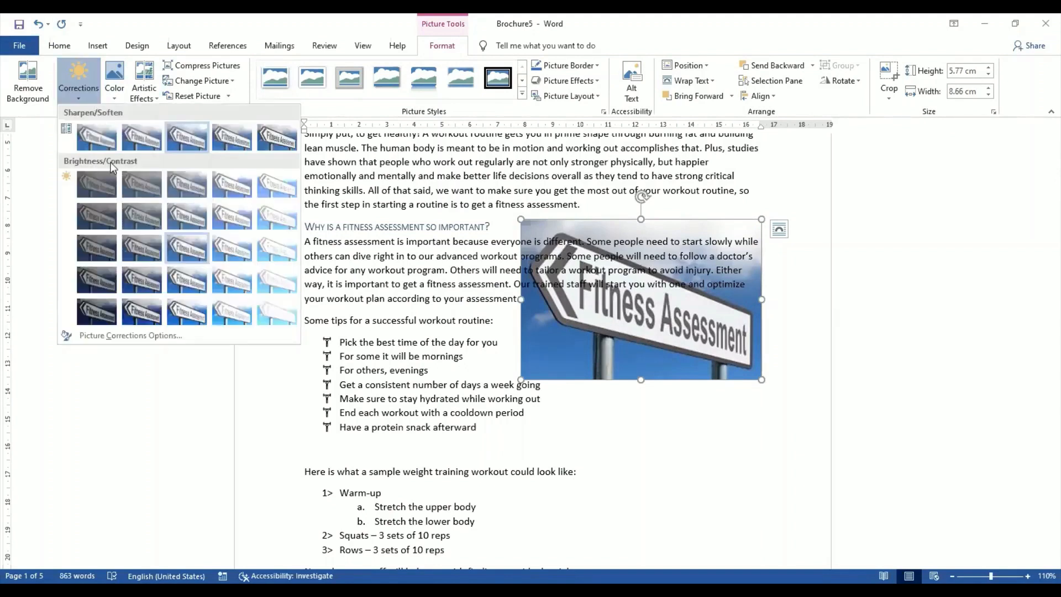
pyautogui.click(128, 335)
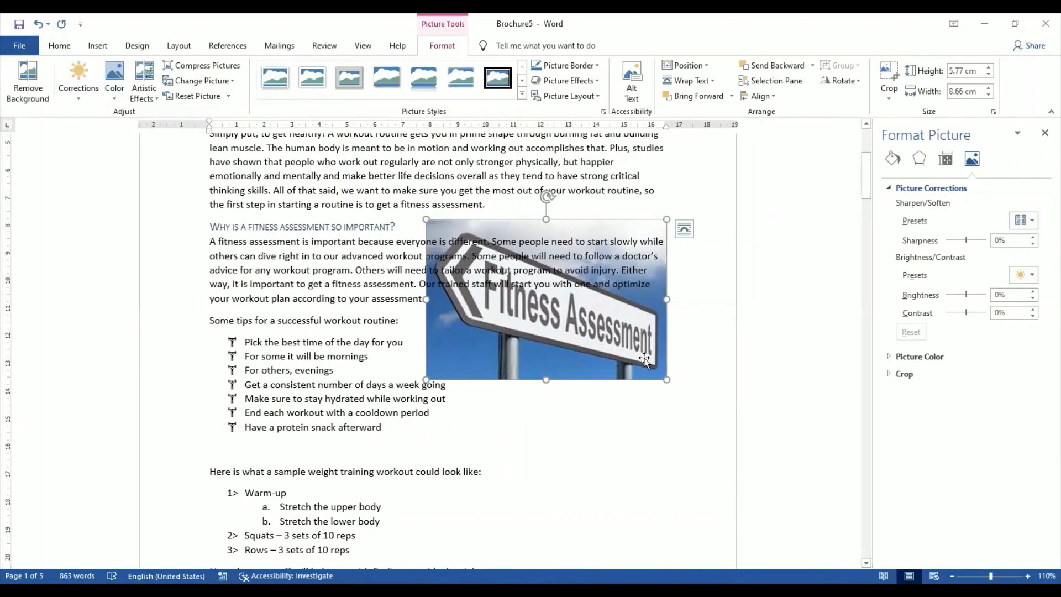
pyautogui.click(918, 161)
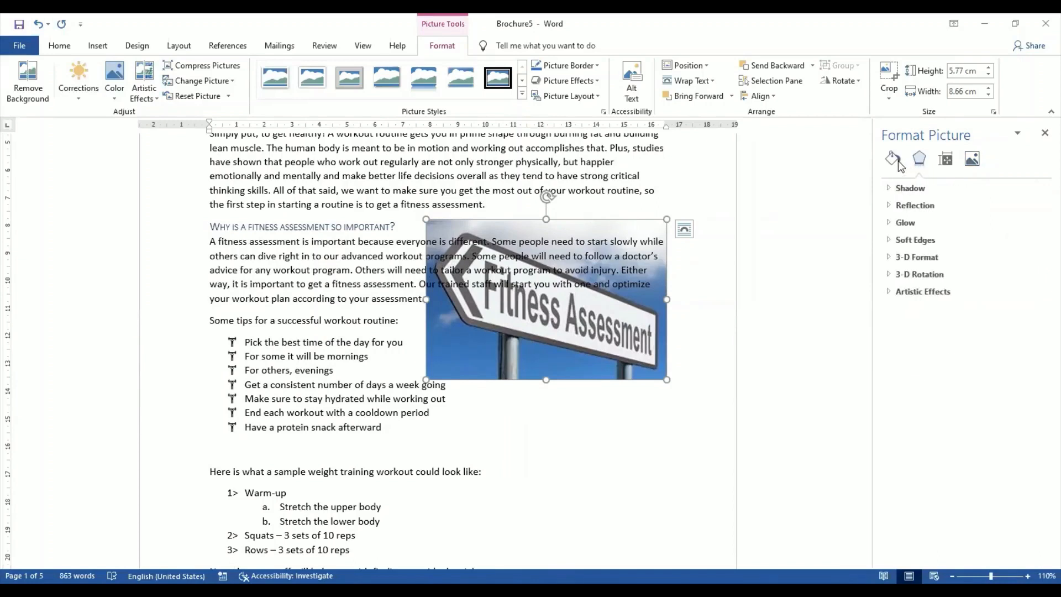
pyautogui.click(896, 160)
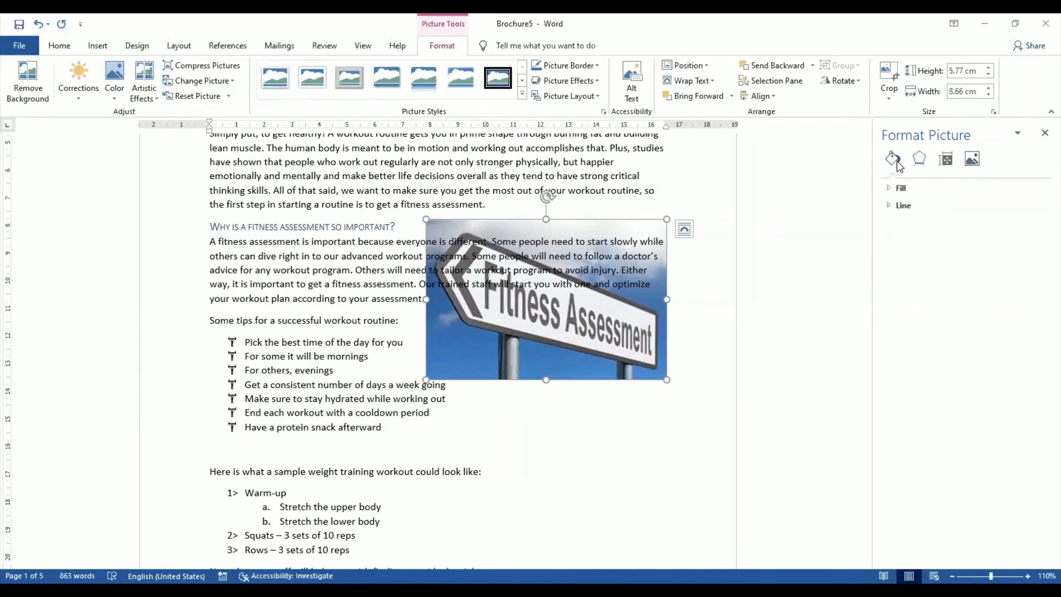
pyautogui.click(894, 191)
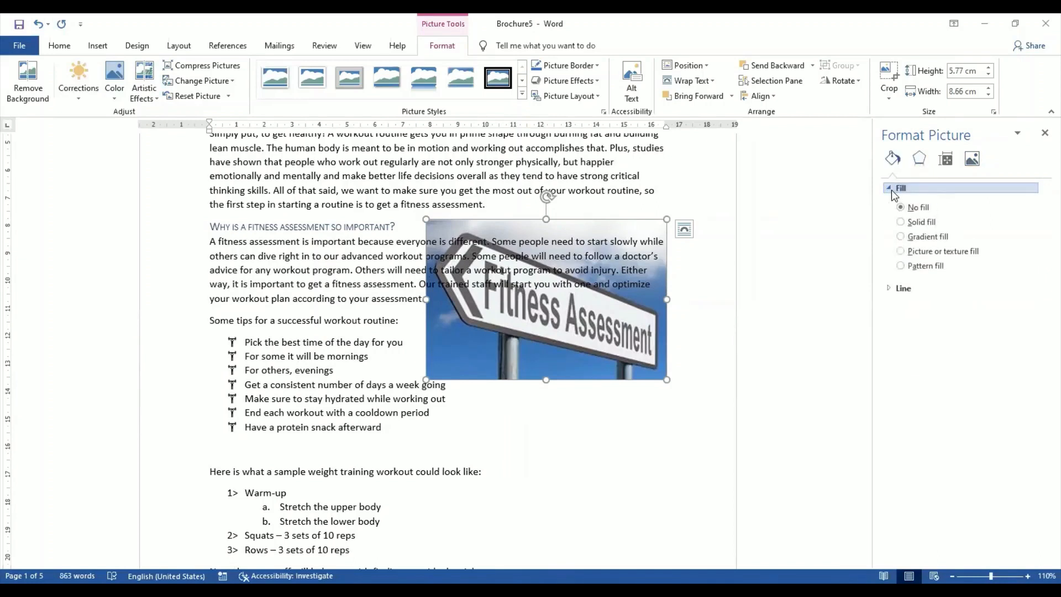
pyautogui.click(948, 162)
pyautogui.click(971, 162)
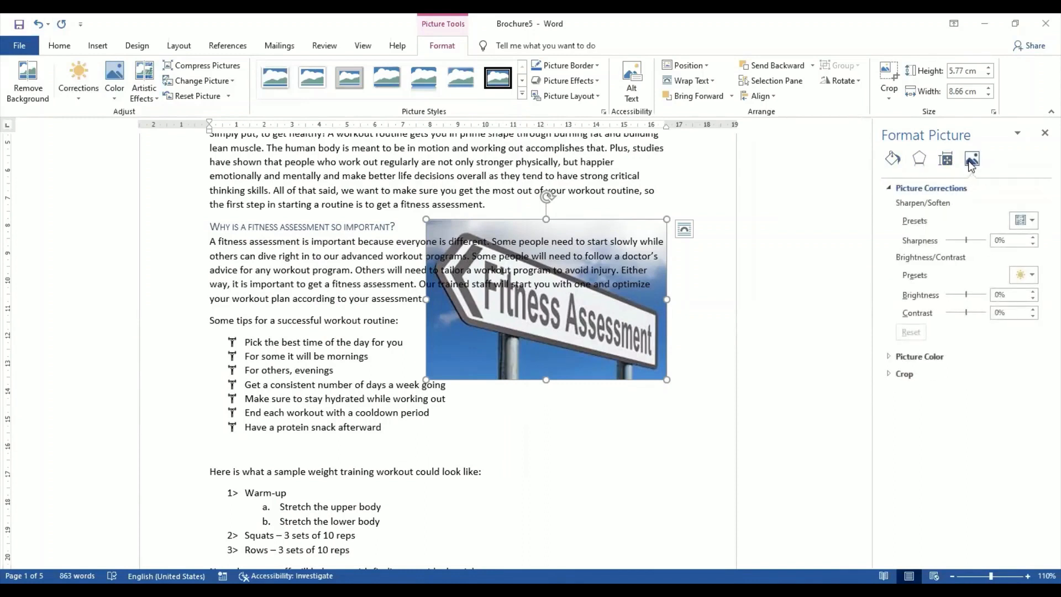
pyautogui.click(890, 357)
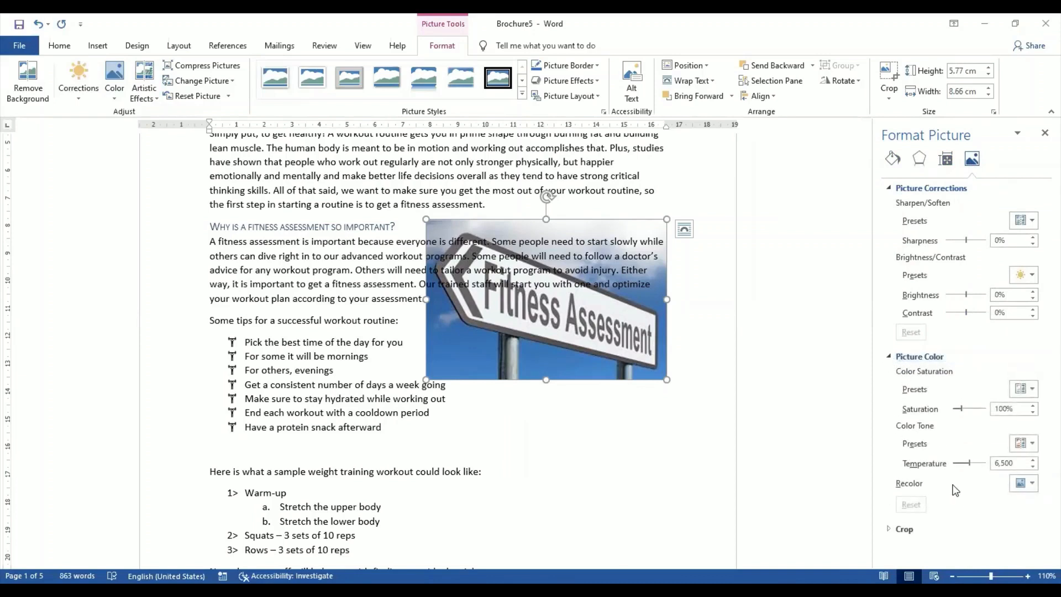
pyautogui.click(890, 529)
pyautogui.scroll(-2, 950, 525)
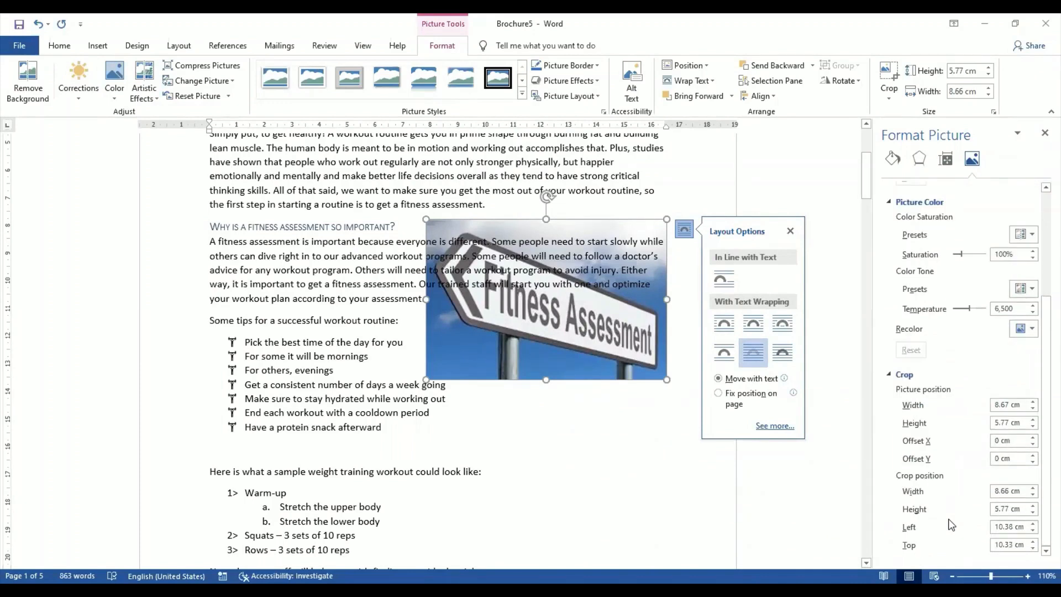
pyautogui.scroll(5, 994, 462)
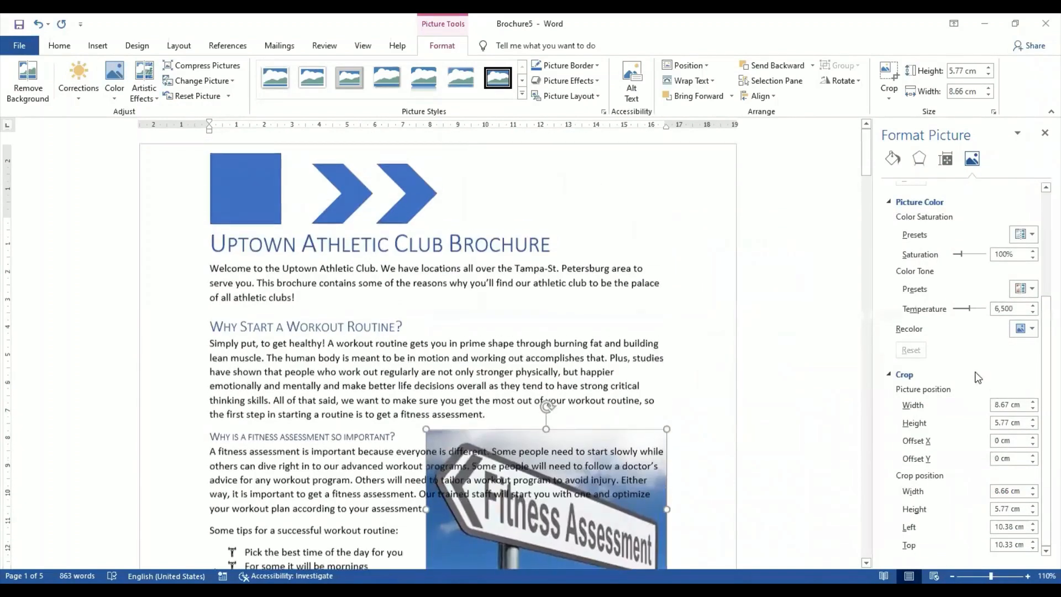
# Step: Set the Fitness Assessment picture's brightness to 48%, close the formatting options and deselect the picture
pyautogui.moveTo(1042, 360); pyautogui.dragTo(1043, 235)
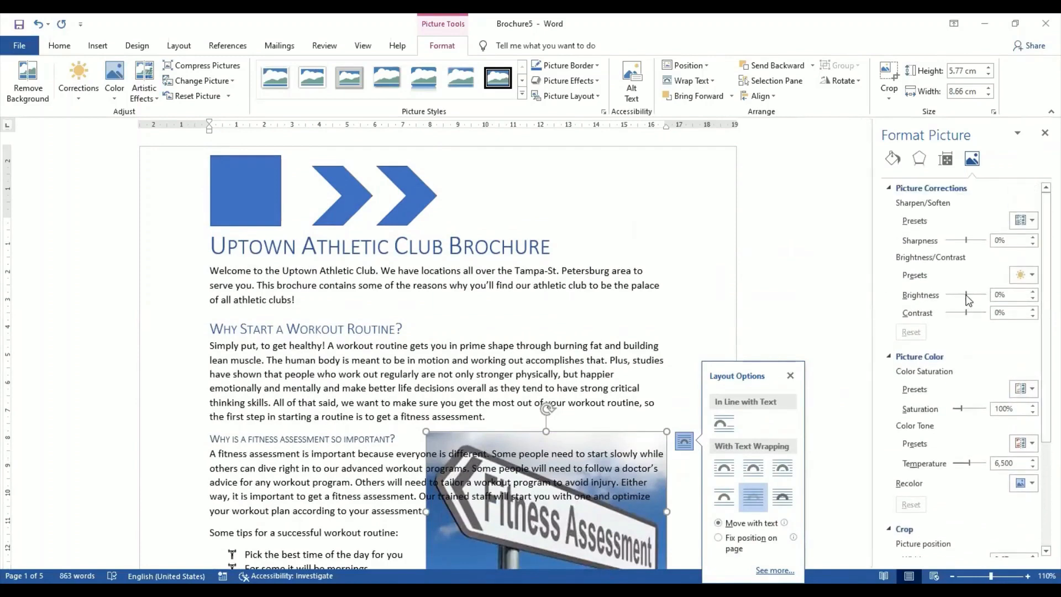
pyautogui.moveTo(966, 295); pyautogui.dragTo(975, 294)
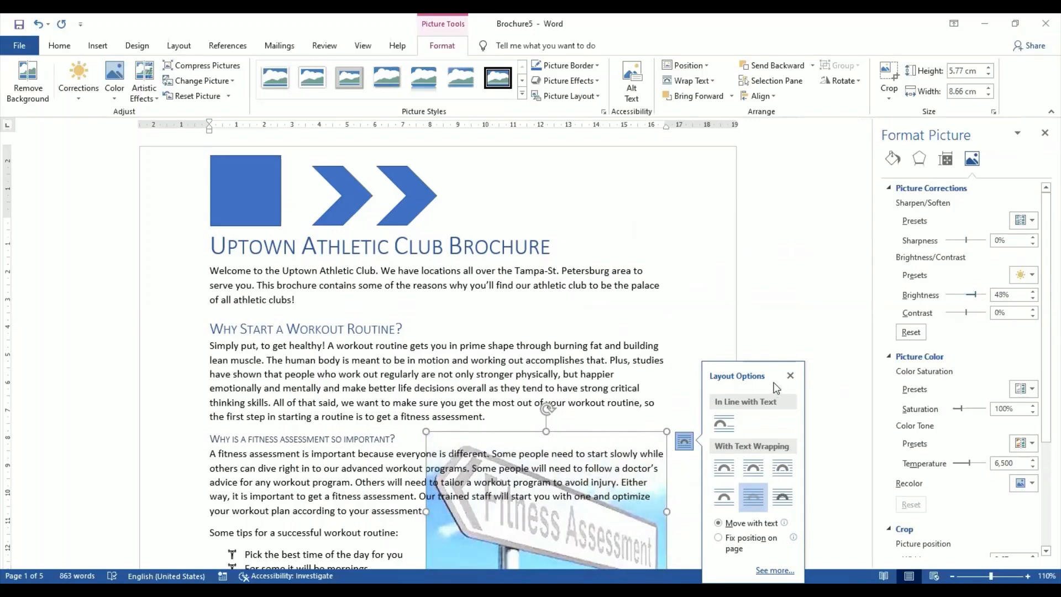
pyautogui.click(791, 376)
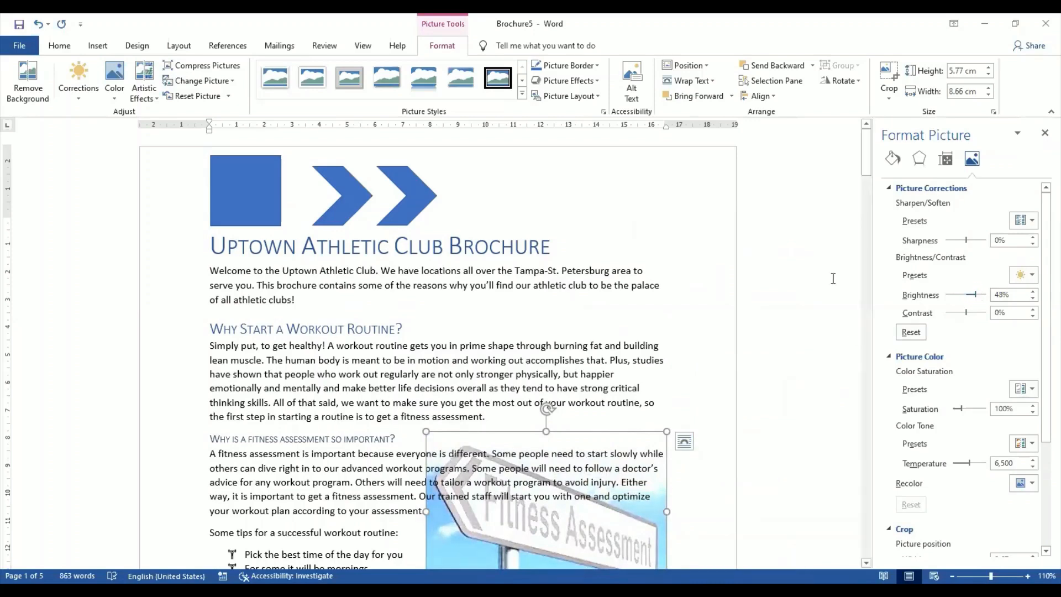
pyautogui.click(1044, 134)
pyautogui.scroll(-3, 782, 442)
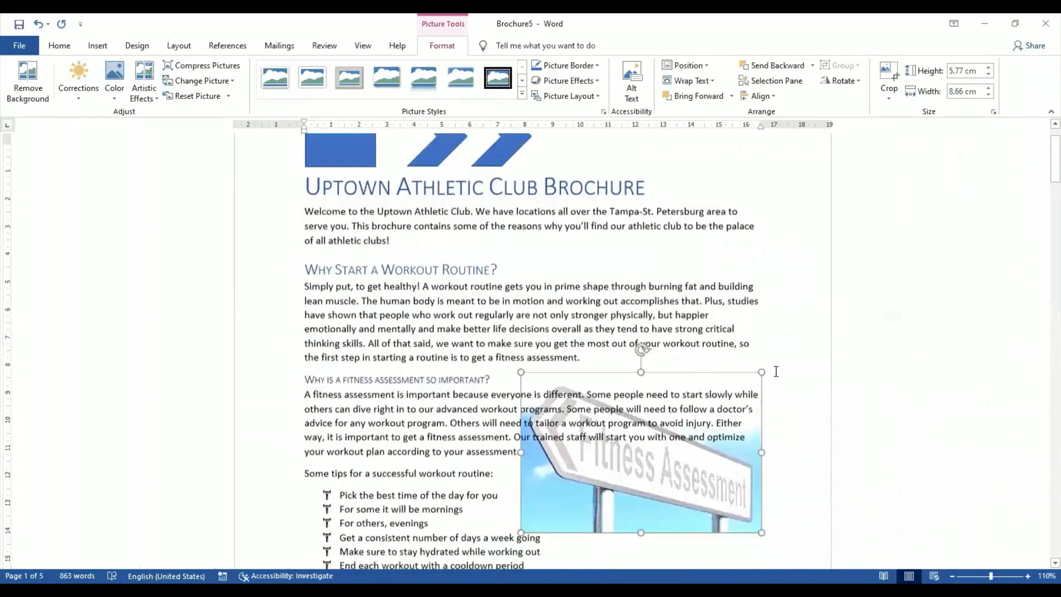
pyautogui.scroll(-3, 786, 475)
pyautogui.click(785, 478)
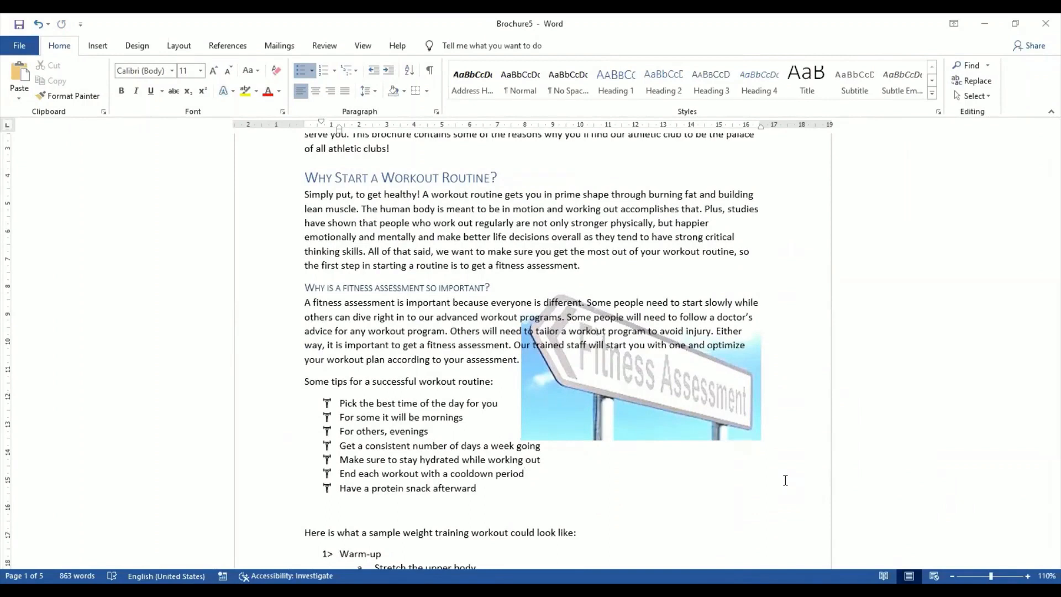
# Step: Change the Fitness Assessment picture's text wrapping to In Front of Text
pyautogui.click(686, 407)
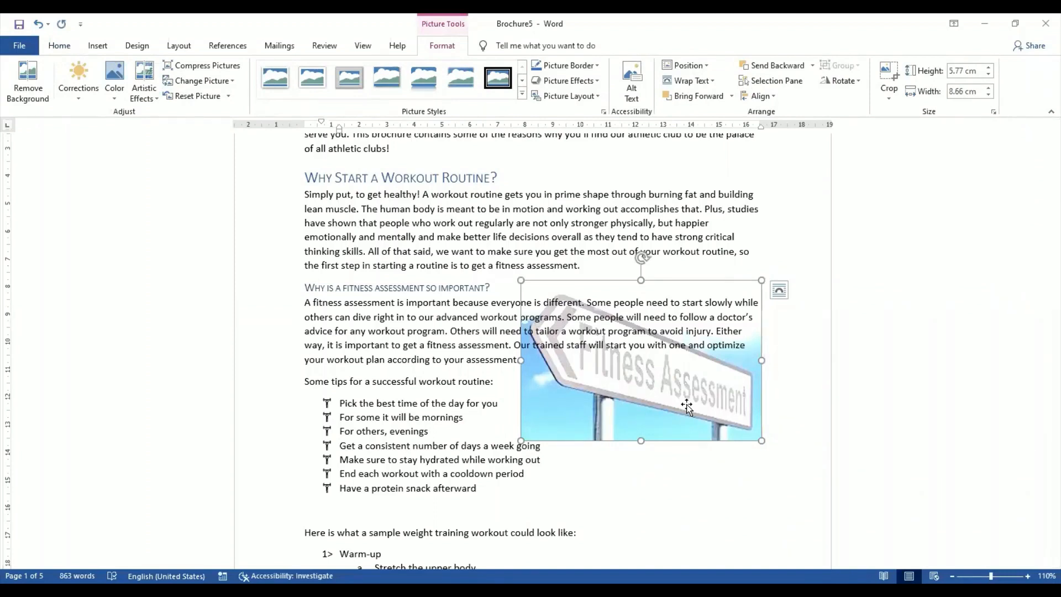
pyautogui.click(779, 289)
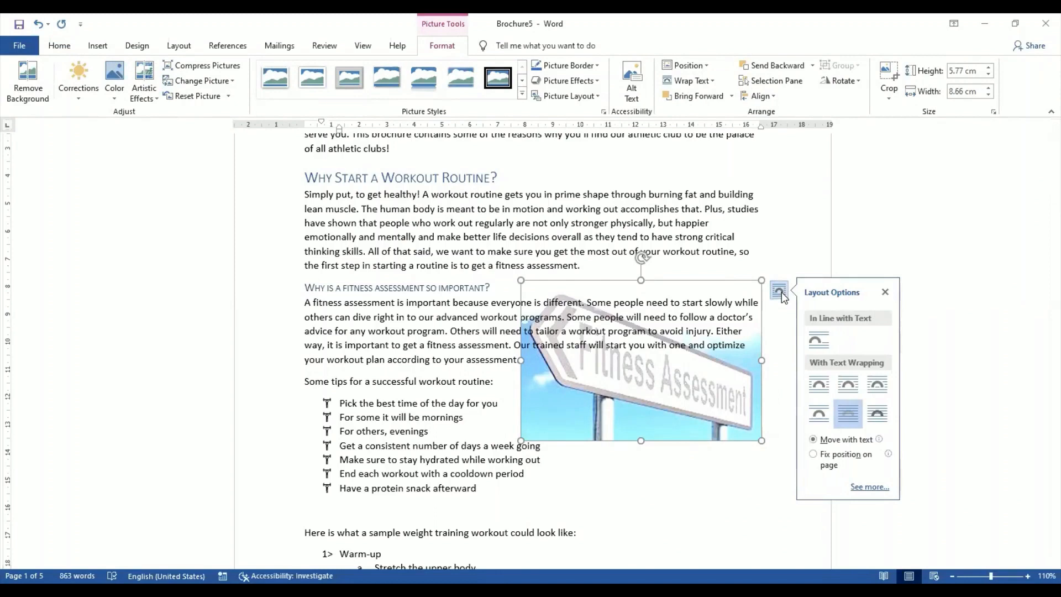
pyautogui.click(872, 417)
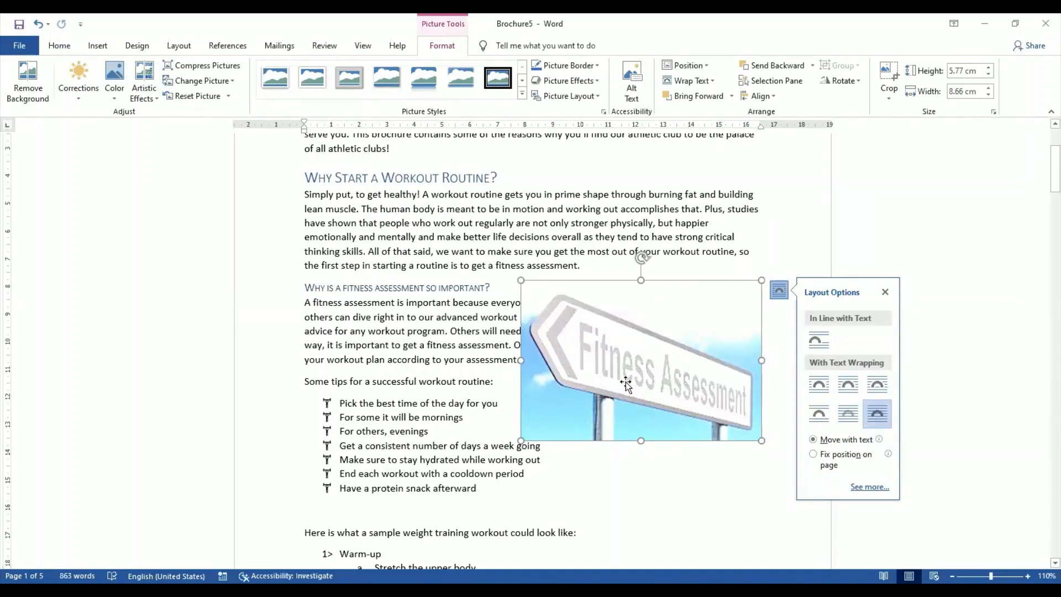
# Step: Apply a darker Brightness/Contrast preset to the Fitness Assessment picture and shift it slightly past the right margin
pyautogui.click(86, 97)
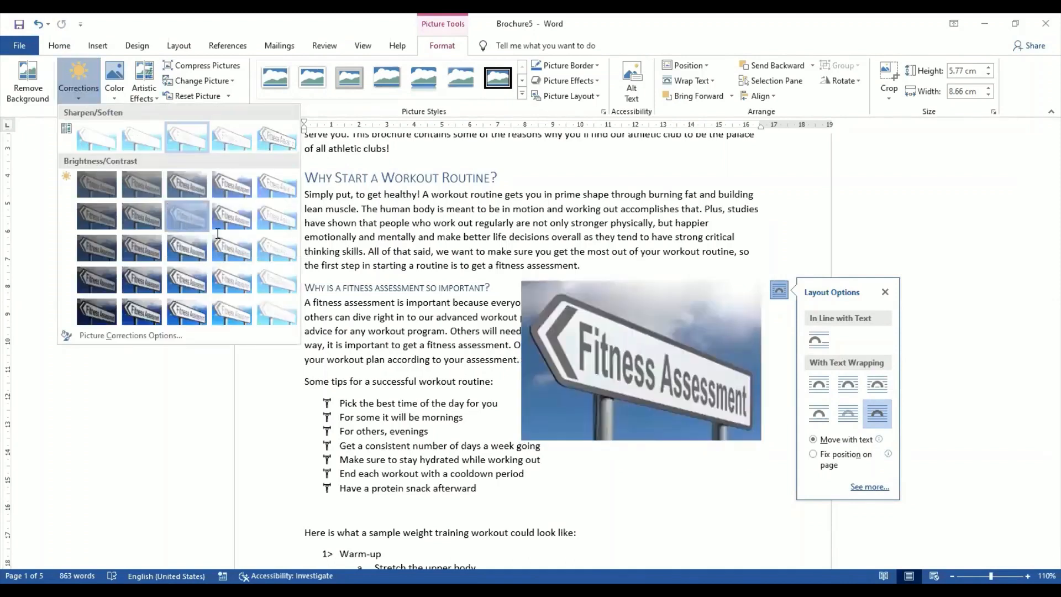
pyautogui.click(586, 396)
pyautogui.moveTo(664, 382)
pyautogui.mouseDown()
pyautogui.moveTo(757, 376)
pyautogui.moveTo(670, 382)
pyautogui.moveTo(679, 385)
pyautogui.mouseUp()
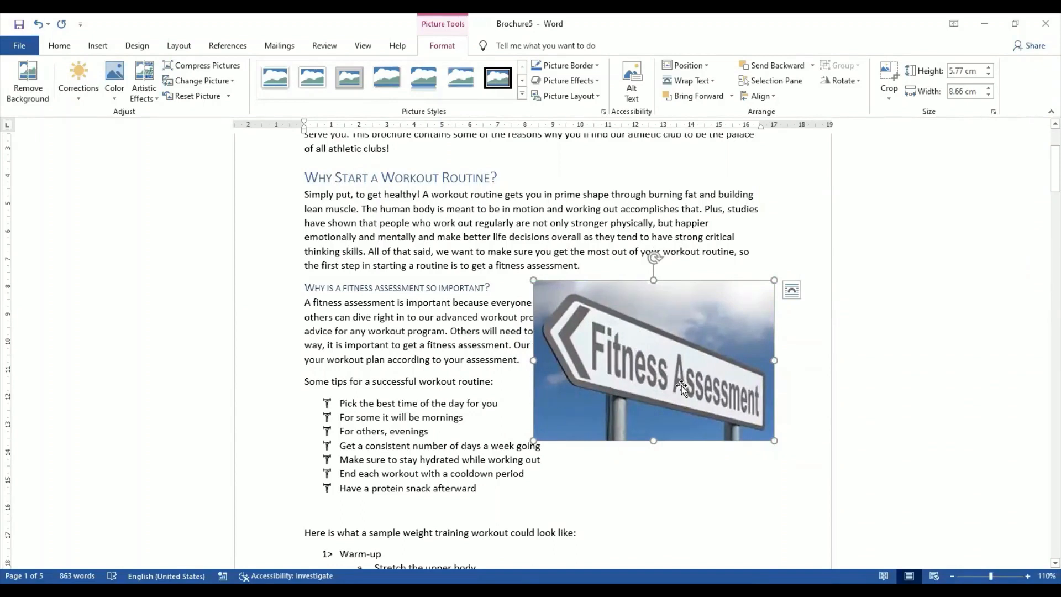
# Step: Set the Fitness Assessment picture's text wrapping back to Square, adjust its position slightly and deselect it
pyautogui.click(792, 290)
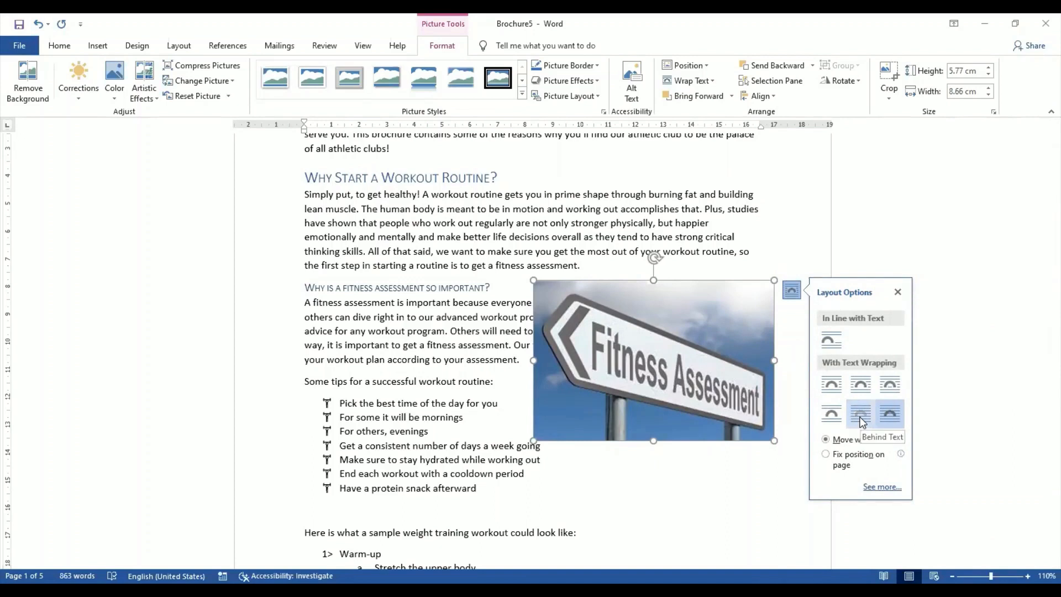
pyautogui.click(831, 384)
pyautogui.moveTo(686, 370); pyautogui.dragTo(693, 370)
pyautogui.click(600, 482)
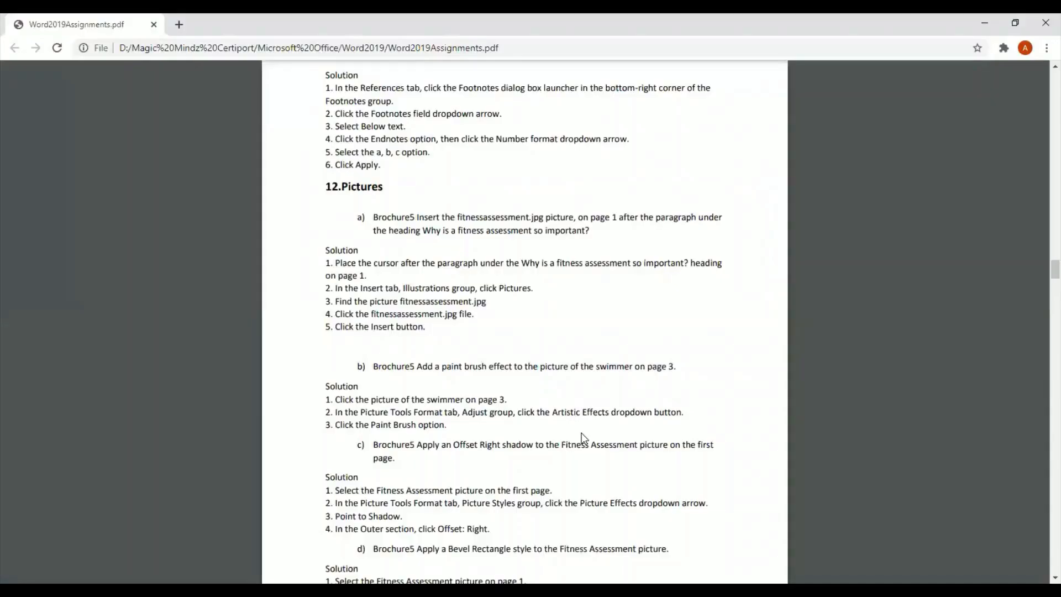
# Step: Read Pictures tasks b to d in Word2019Assignments.pdf and switch back to Brochure5 in Word
pyautogui.scroll(-3, 584, 438)
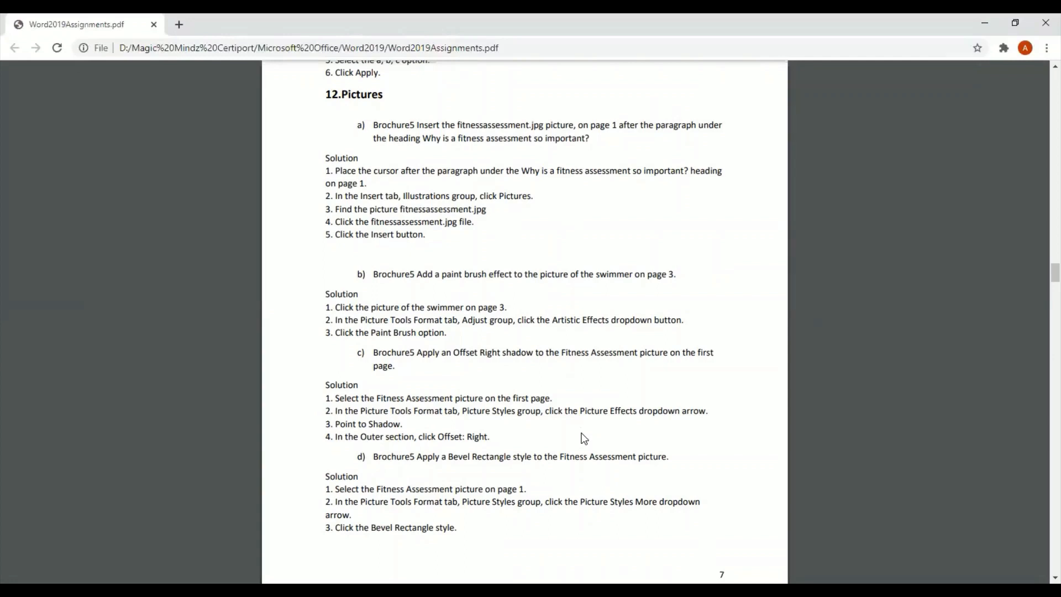
pyautogui.click(321, 590)
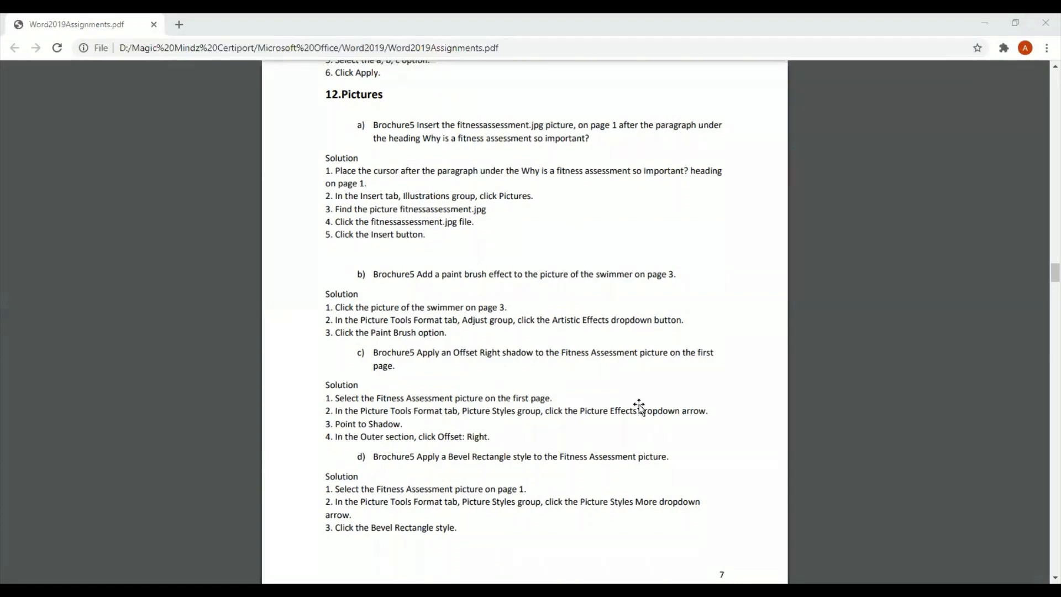
pyautogui.hotkey('alt', 'Tab')
# Step: Apply the Paint Brush artistic effect to the swimmer picture under the Olympic Swimming Pool heading and deselect it
pyautogui.scroll(-5, 572, 528)
pyautogui.scroll(-15, 572, 529)
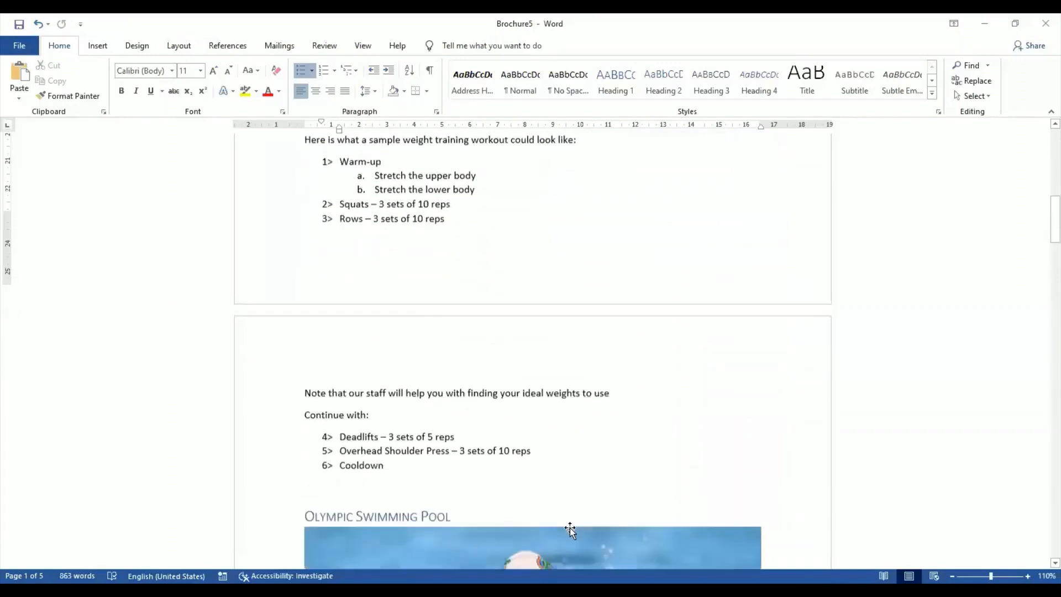
pyautogui.scroll(2, 542, 265)
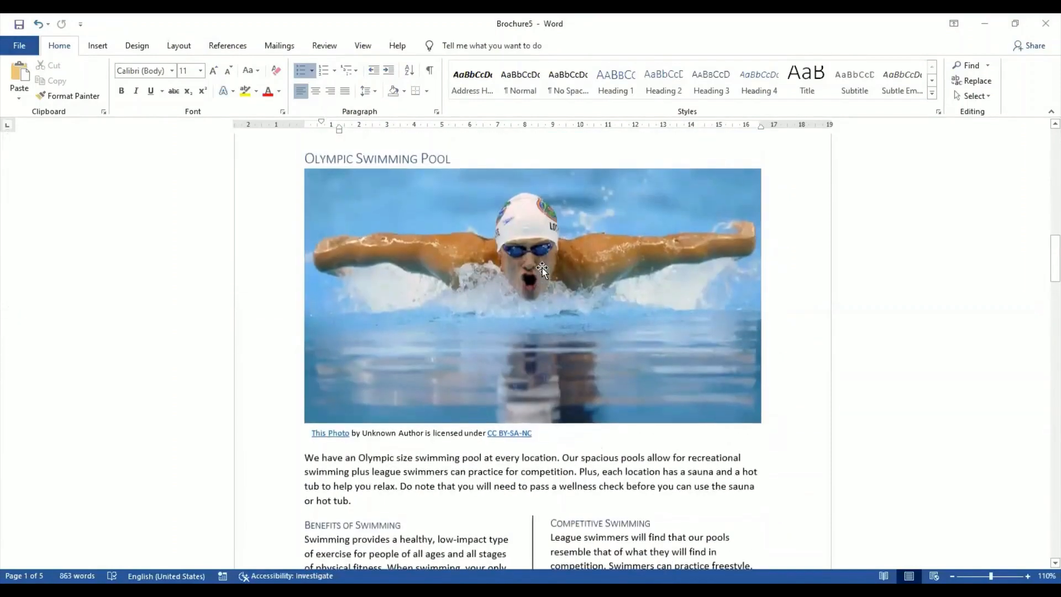
pyautogui.click(542, 265)
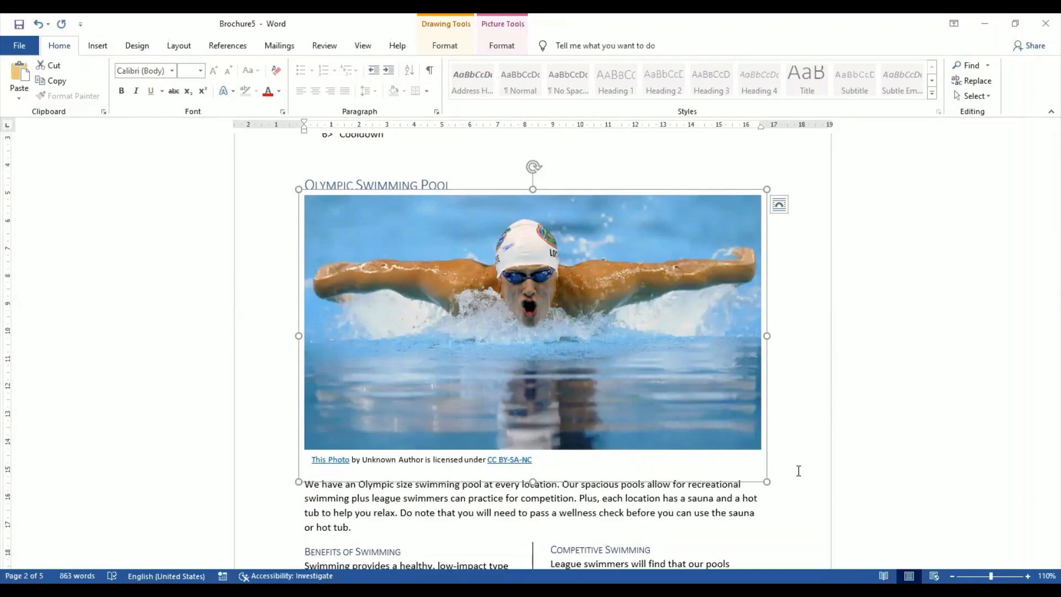
pyautogui.click(502, 46)
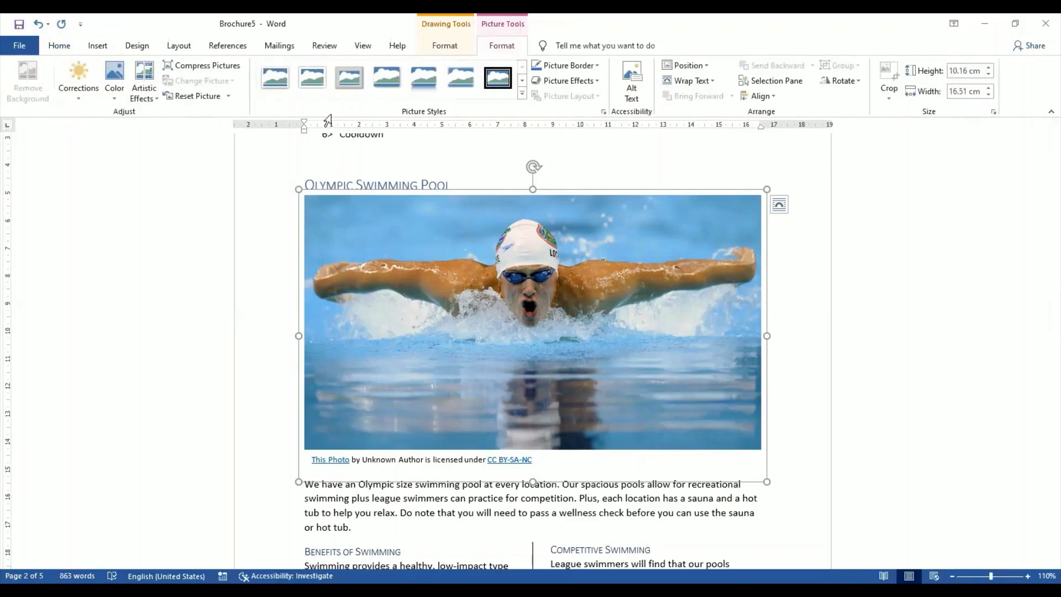
pyautogui.click(150, 102)
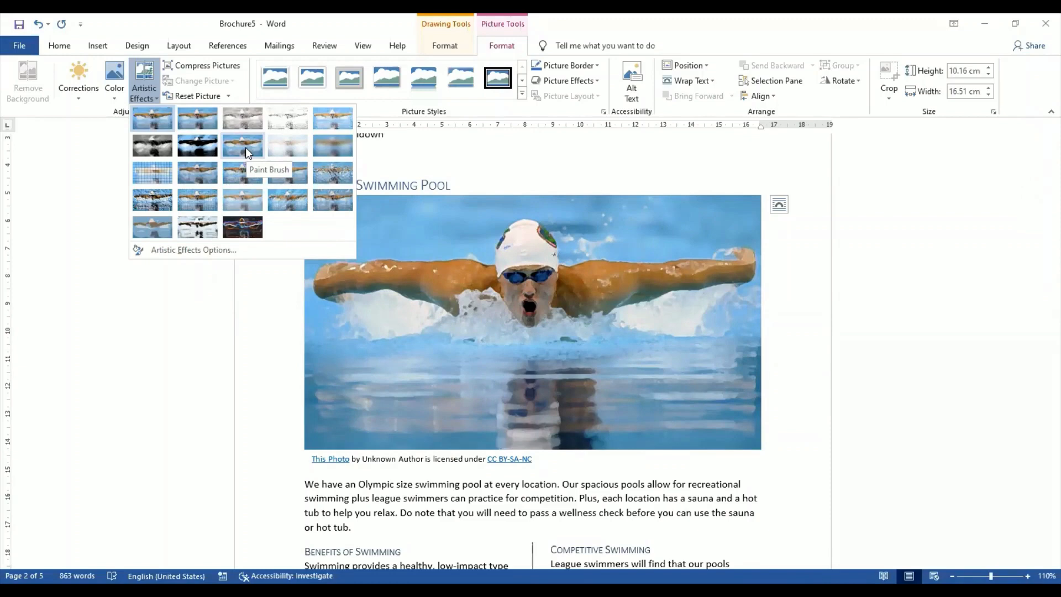
pyautogui.click(245, 147)
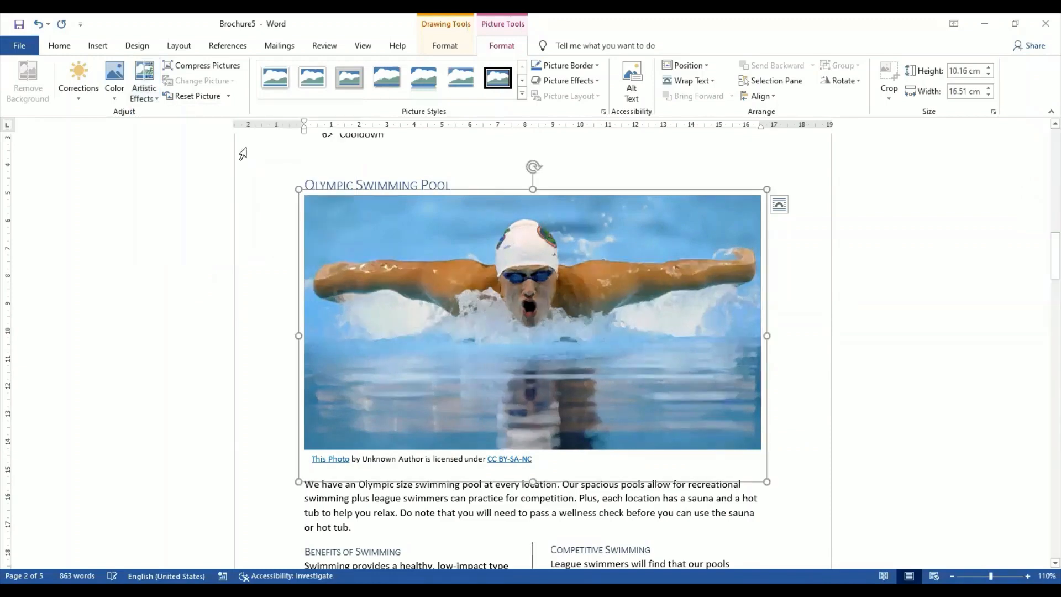
pyautogui.click(788, 451)
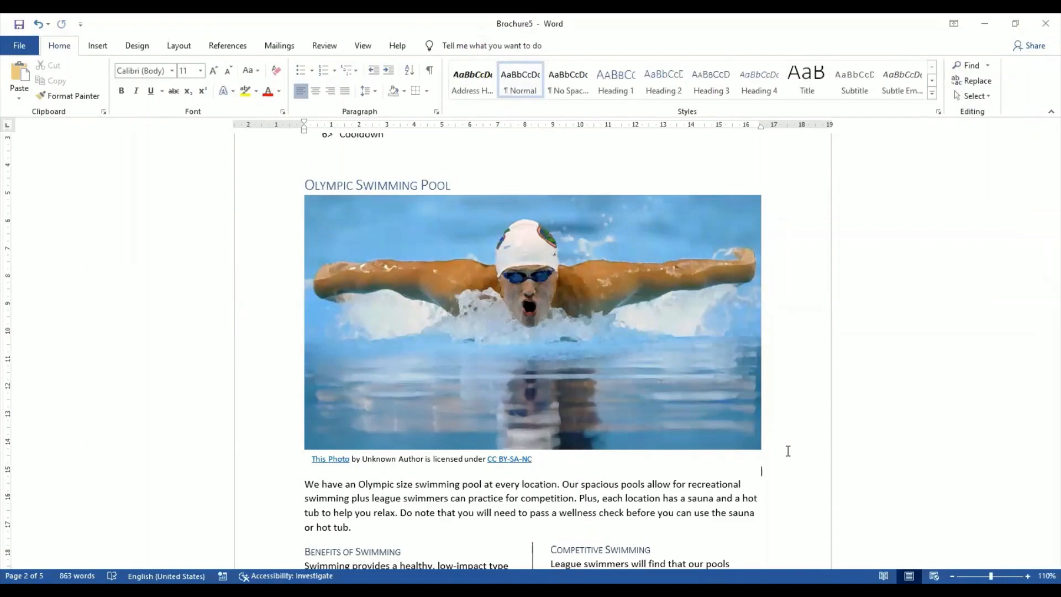
# Step: Change the swimmer picture's artistic effect to Texturizer
pyautogui.click(704, 367)
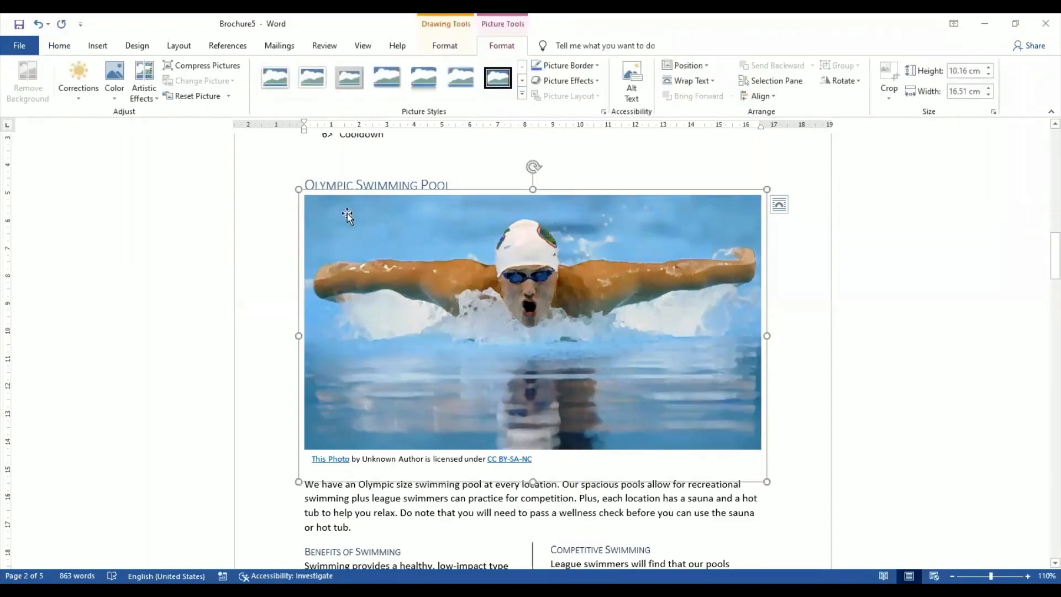
pyautogui.click(153, 100)
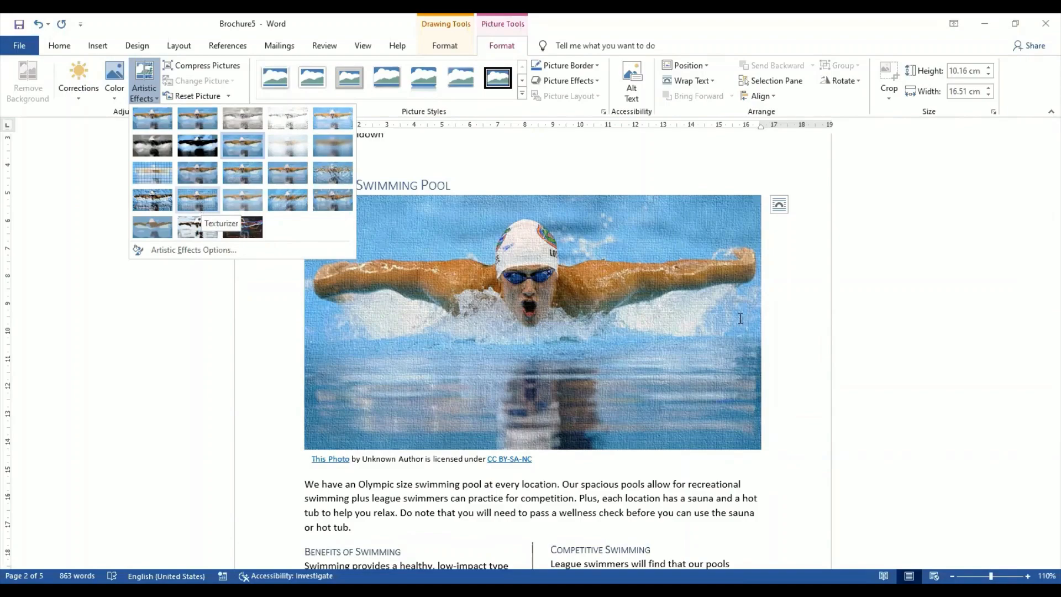
pyautogui.click(201, 201)
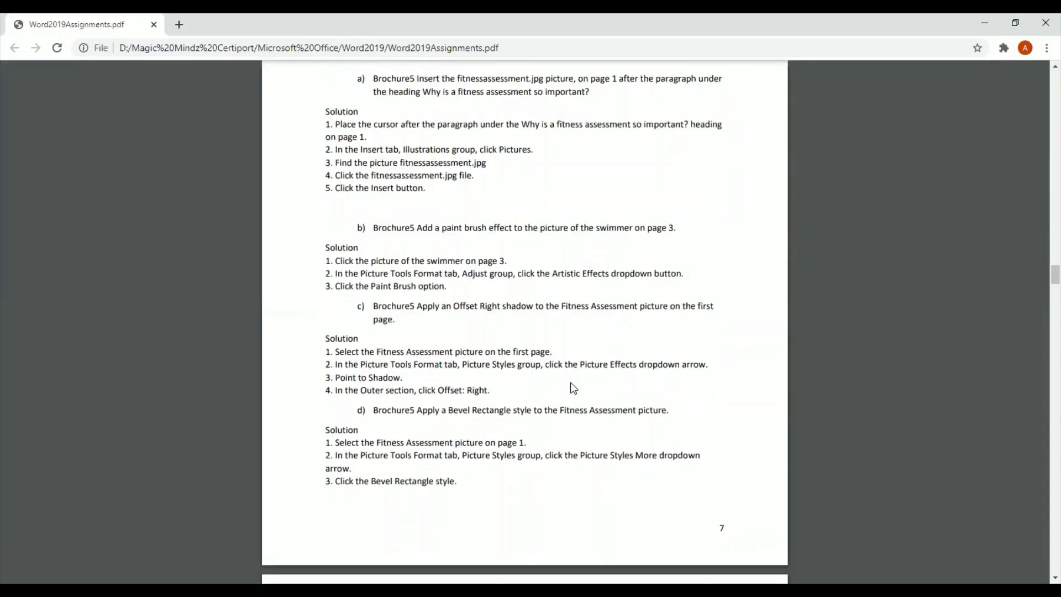
# Step: Read Pictures tasks c and d in Word2019Assignments.pdf, switch back to Word and go to the Fitness Assessment picture on page 1
pyautogui.scroll(-1, 572, 387)
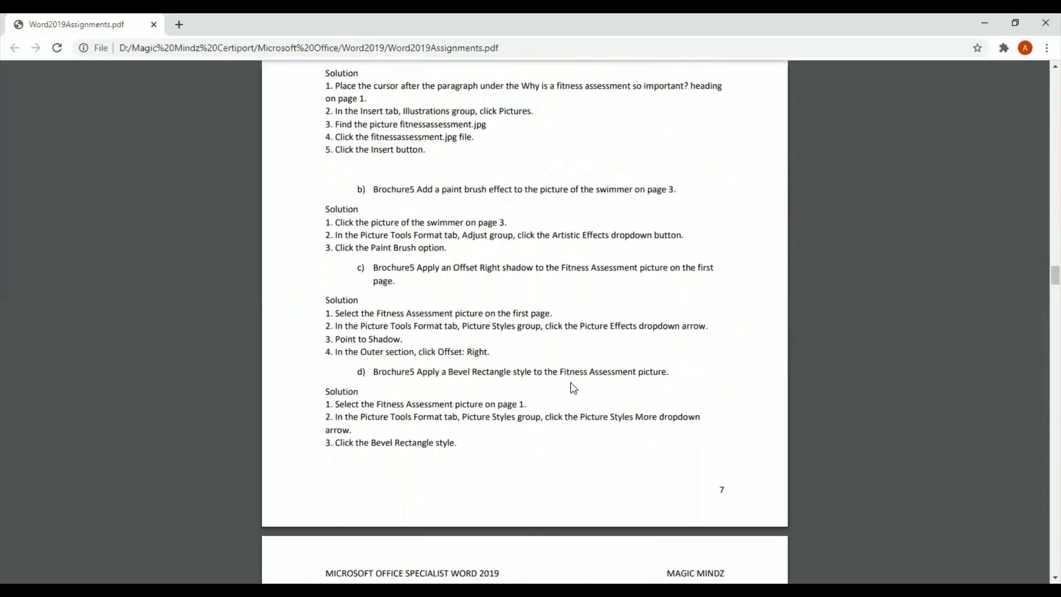
pyautogui.scroll(-1, 573, 388)
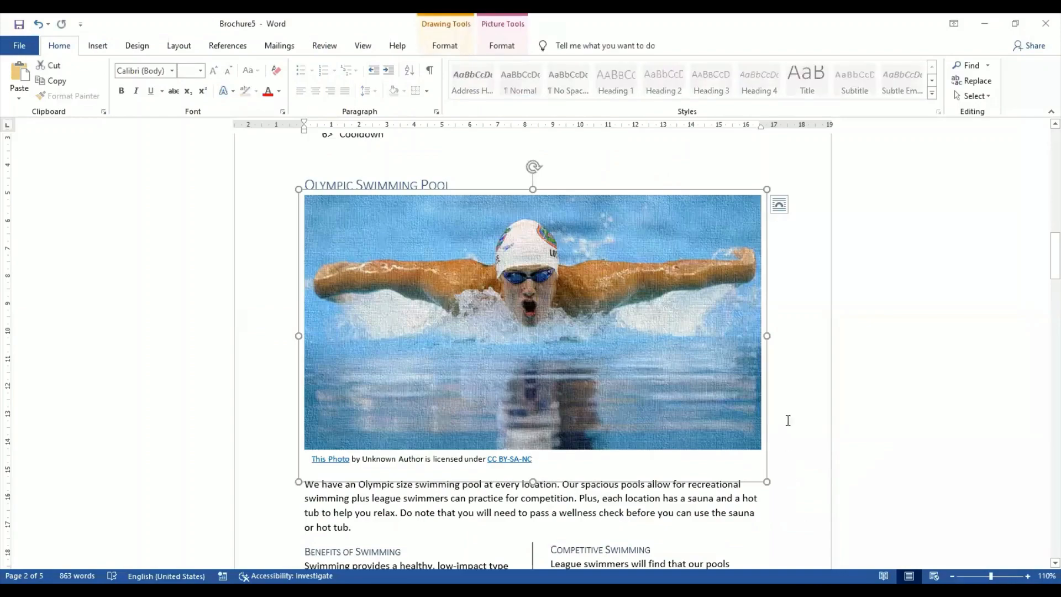
pyautogui.scroll(4, 788, 421)
pyautogui.scroll(12, 788, 421)
pyautogui.click(786, 424)
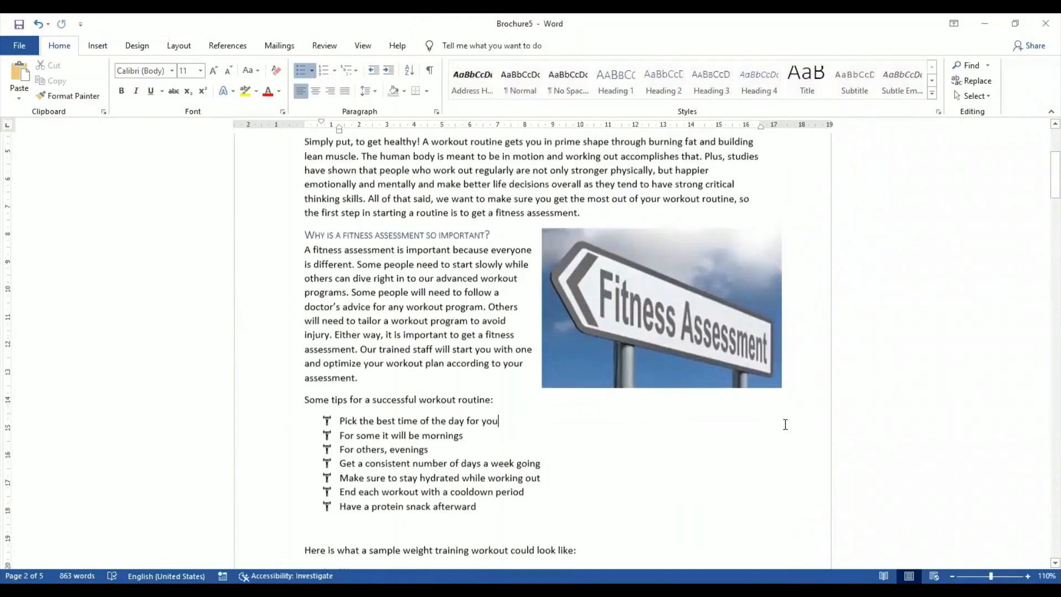
# Step: Apply the outer Offset: Right shadow to the Fitness Assessment picture on page 1 and deselect it
pyautogui.click(676, 339)
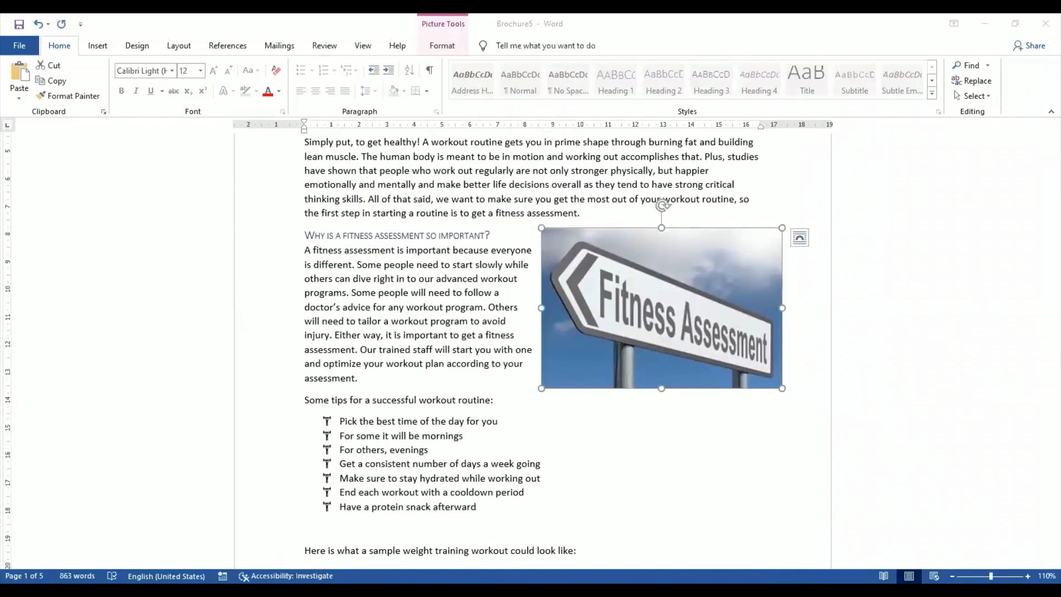
pyautogui.click(450, 52)
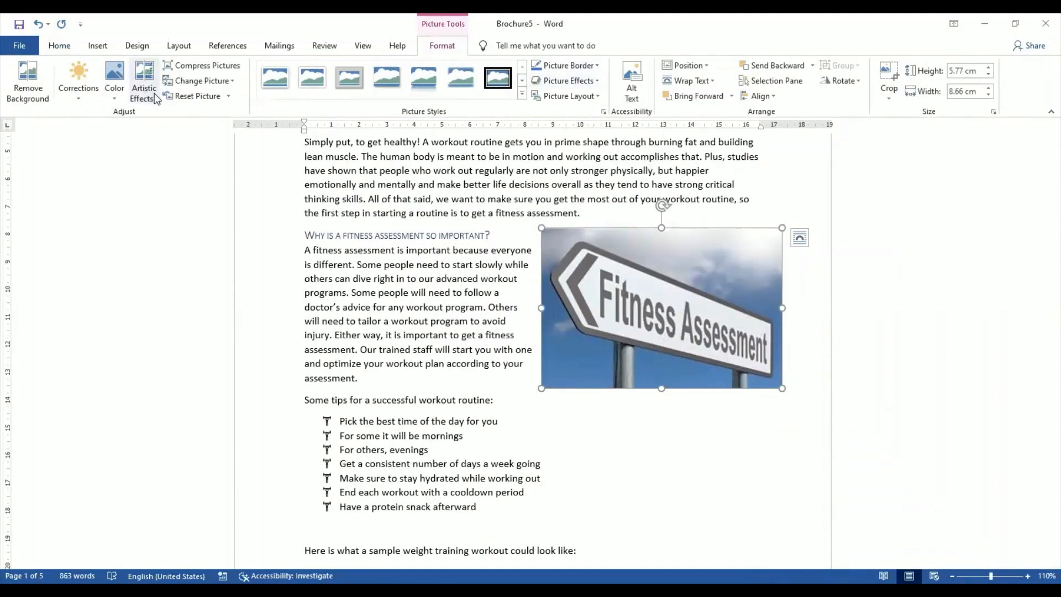
pyautogui.click(598, 87)
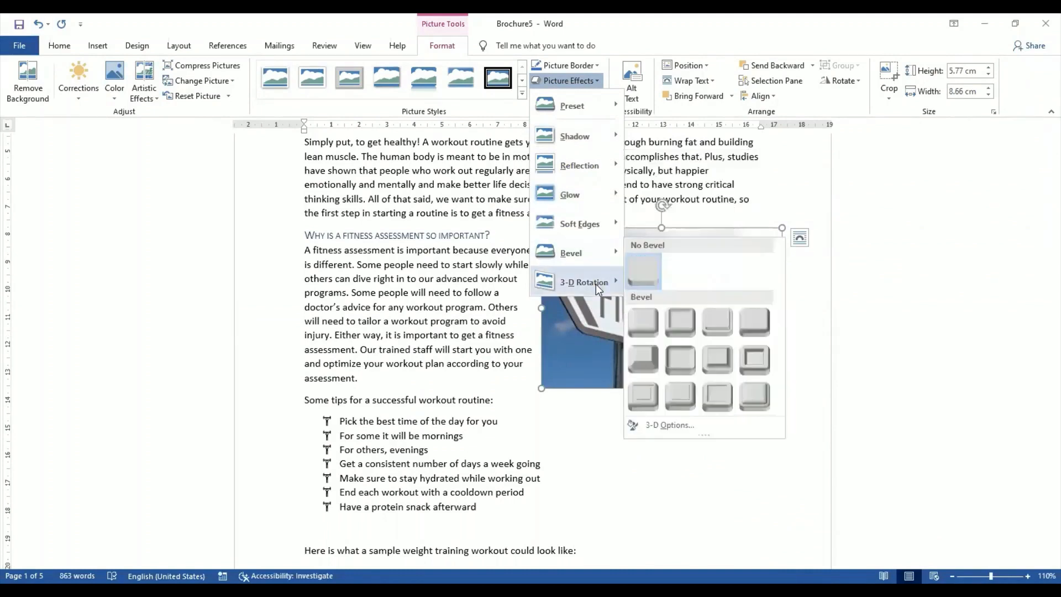
pyautogui.moveTo(595, 284)
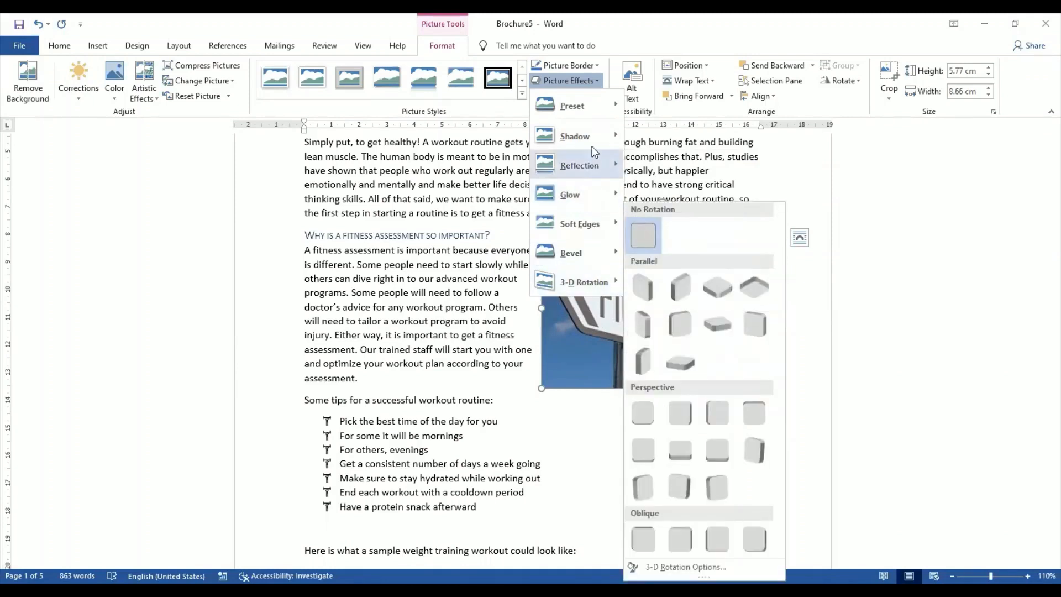
pyautogui.moveTo(592, 142)
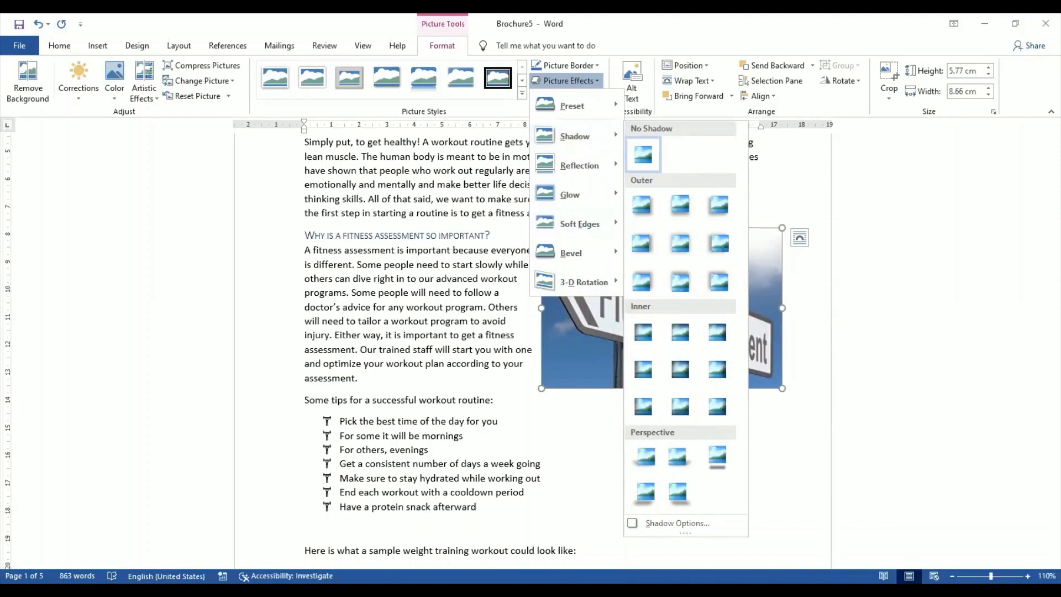
pyautogui.hotkey('alt', 'Tab')
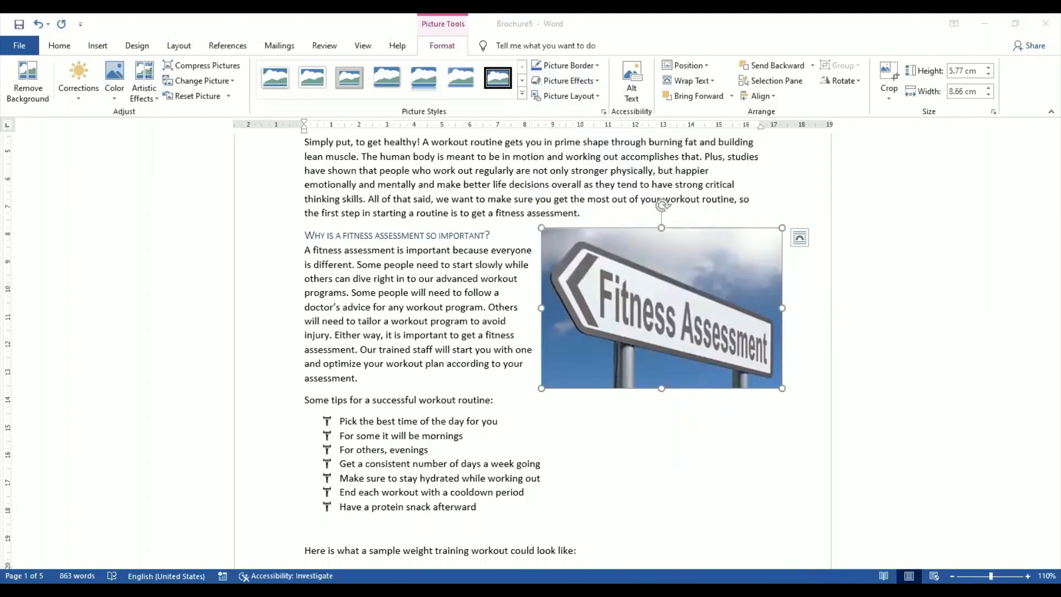
pyautogui.hotkey('alt', 'Tab')
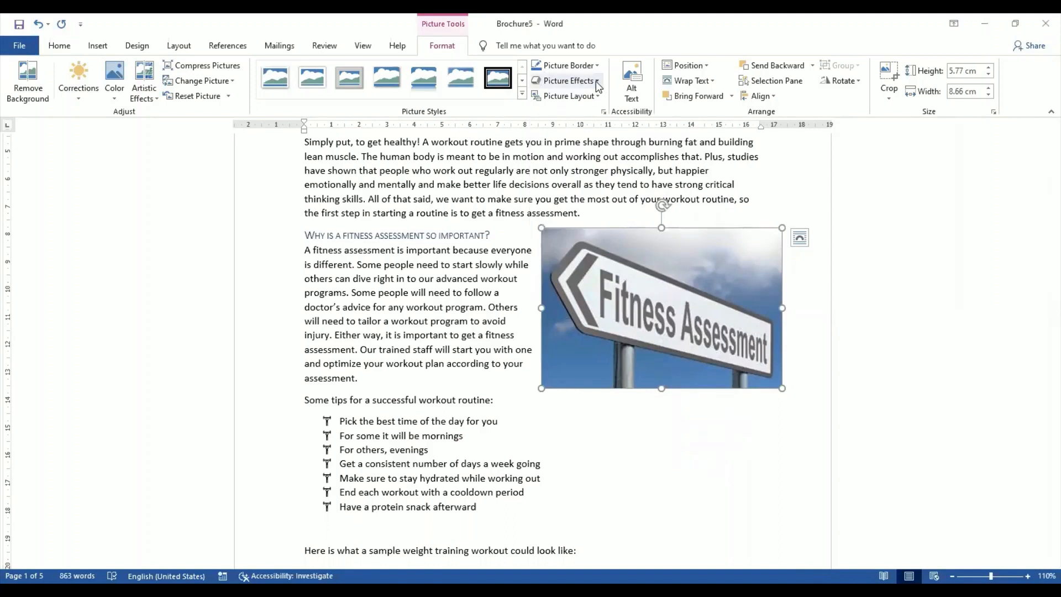
pyautogui.click(597, 84)
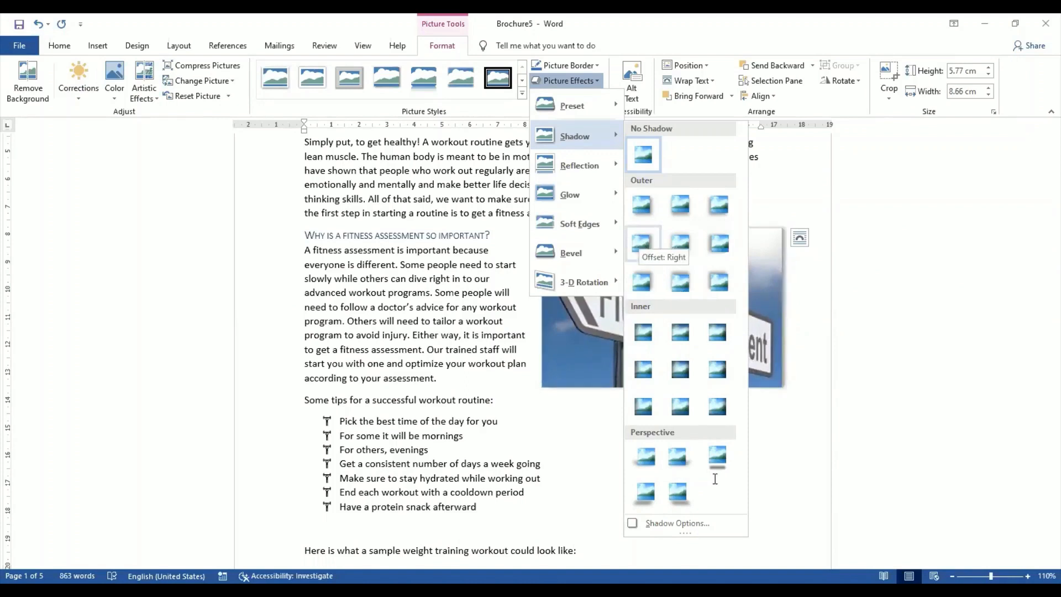
pyautogui.click(783, 214)
pyautogui.click(756, 421)
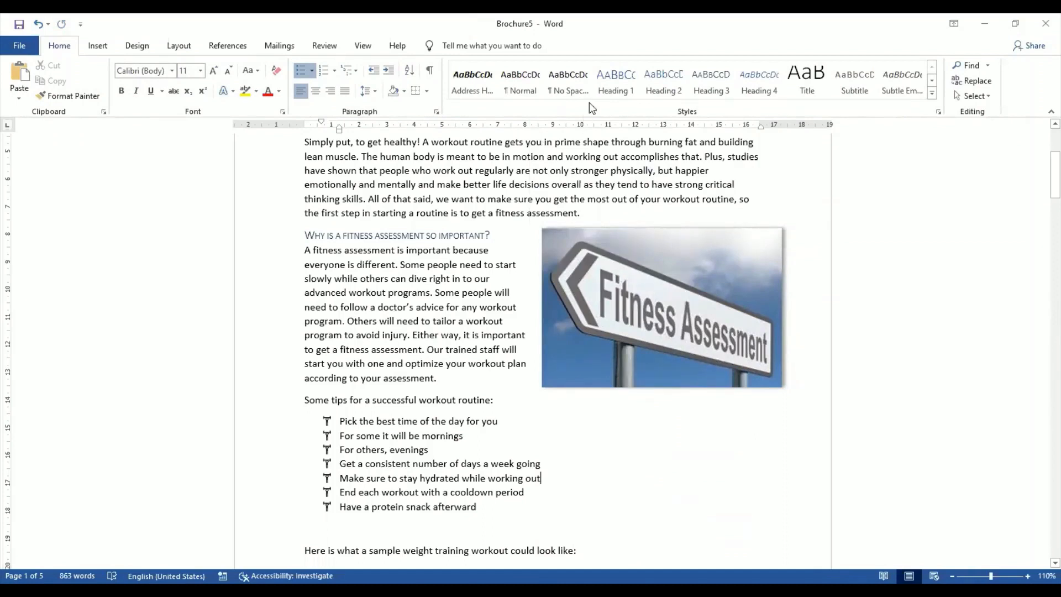
# Step: Add a reflection below the Fitness Assessment picture and apply a bevel effect to its edges
pyautogui.click(599, 82)
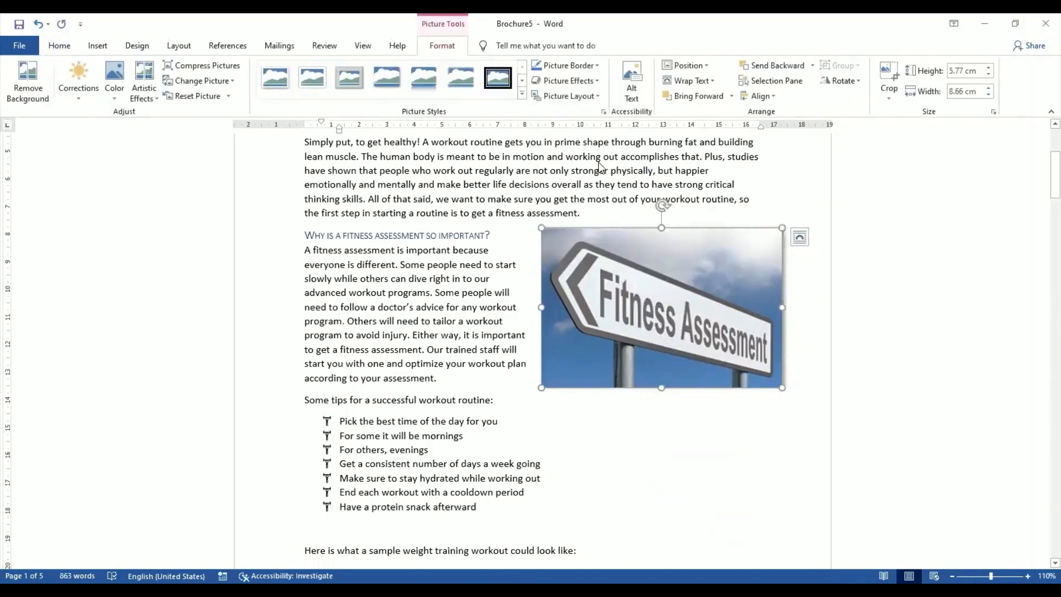
pyautogui.moveTo(599, 163)
pyautogui.click(646, 284)
pyautogui.click(786, 436)
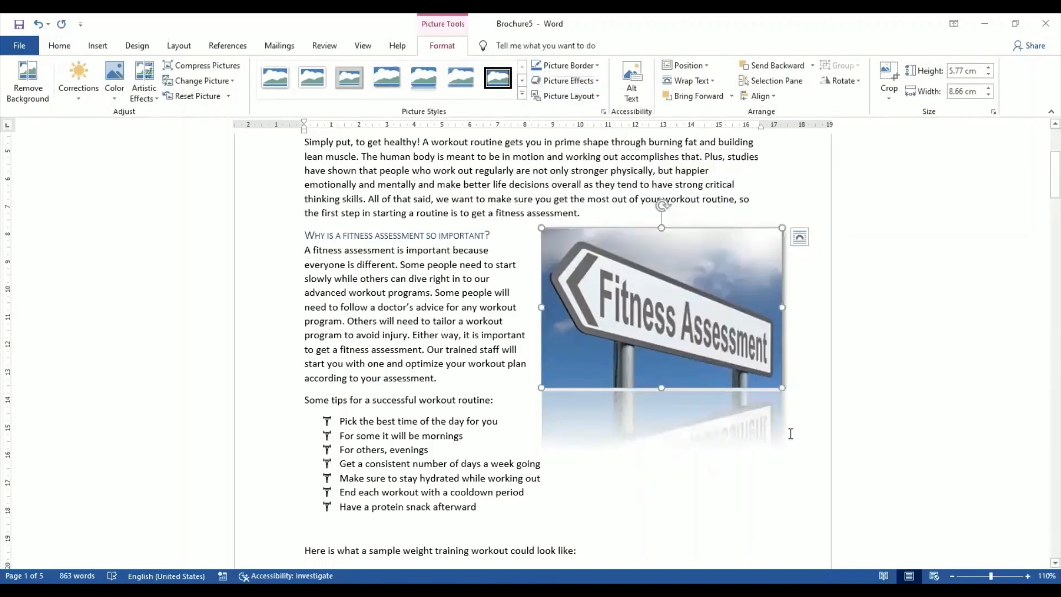
pyautogui.click(790, 433)
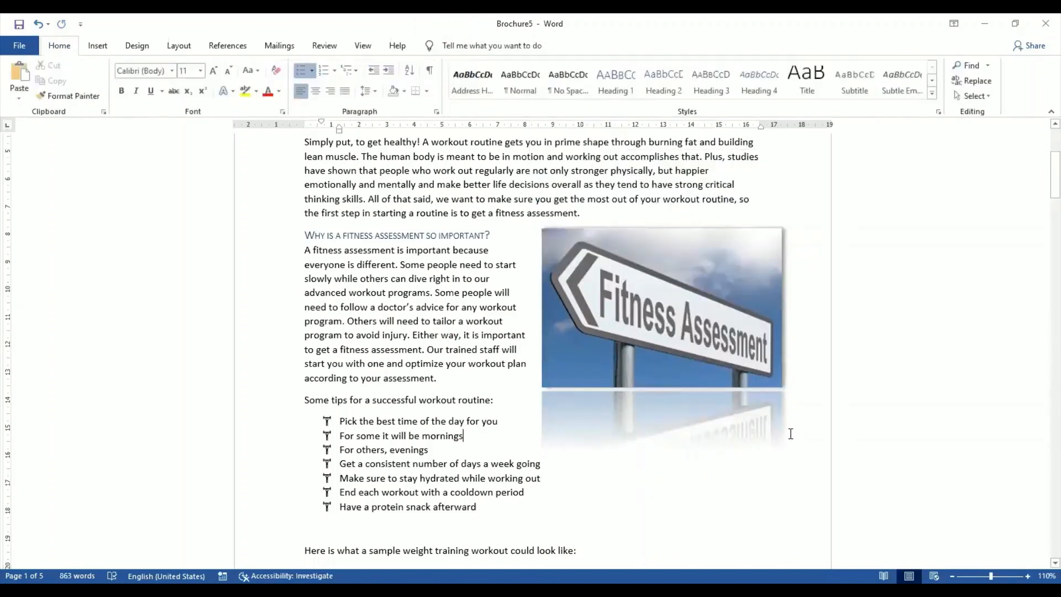
pyautogui.click(599, 80)
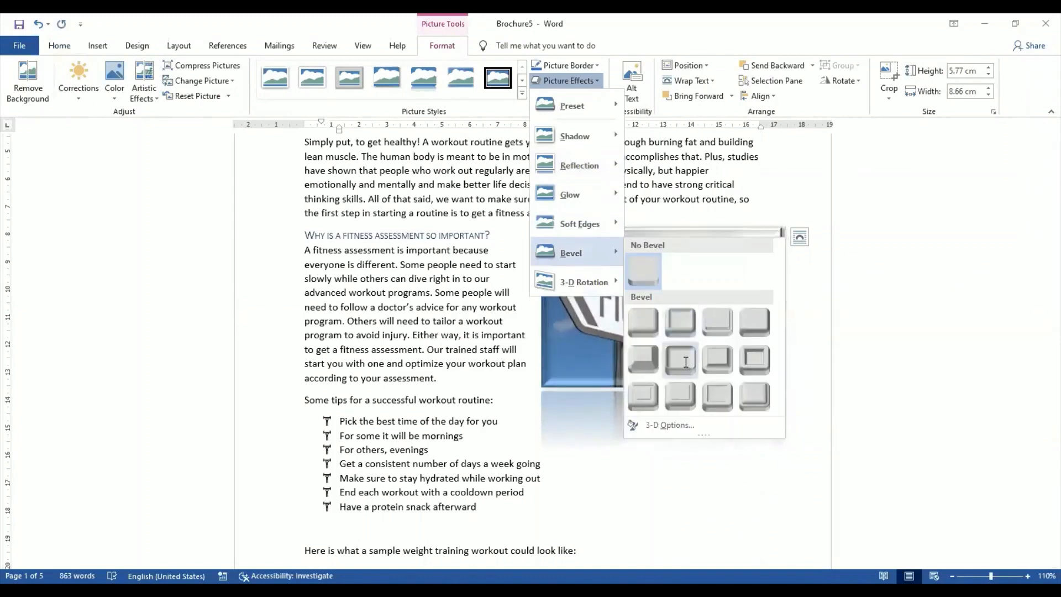
pyautogui.click(685, 360)
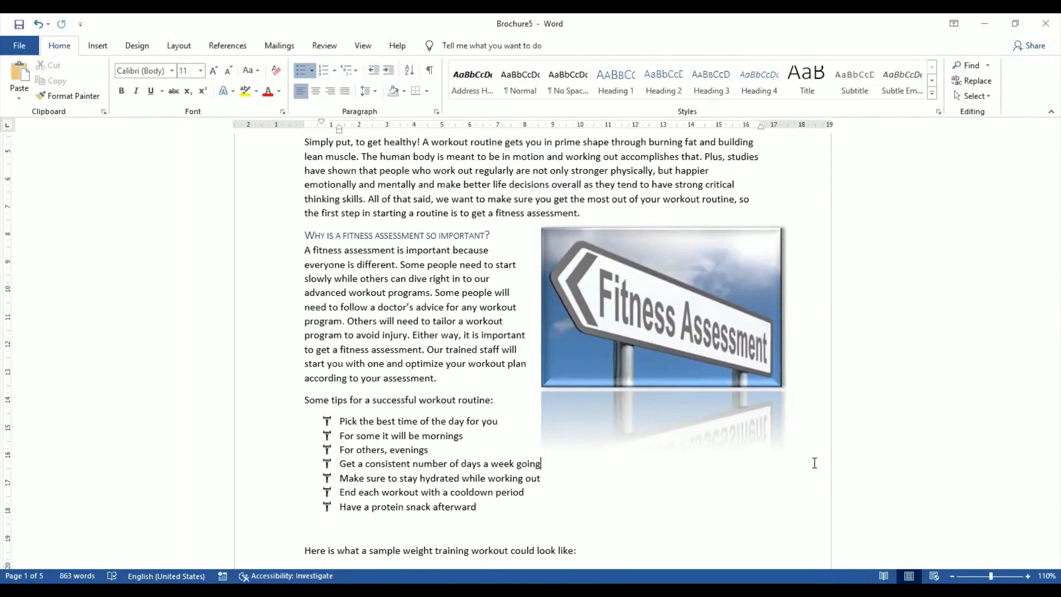
# Step: Apply a Parallel 3-D rotation preset to the Fitness Assessment picture and deselect it
pyautogui.doubleClick(681, 330)
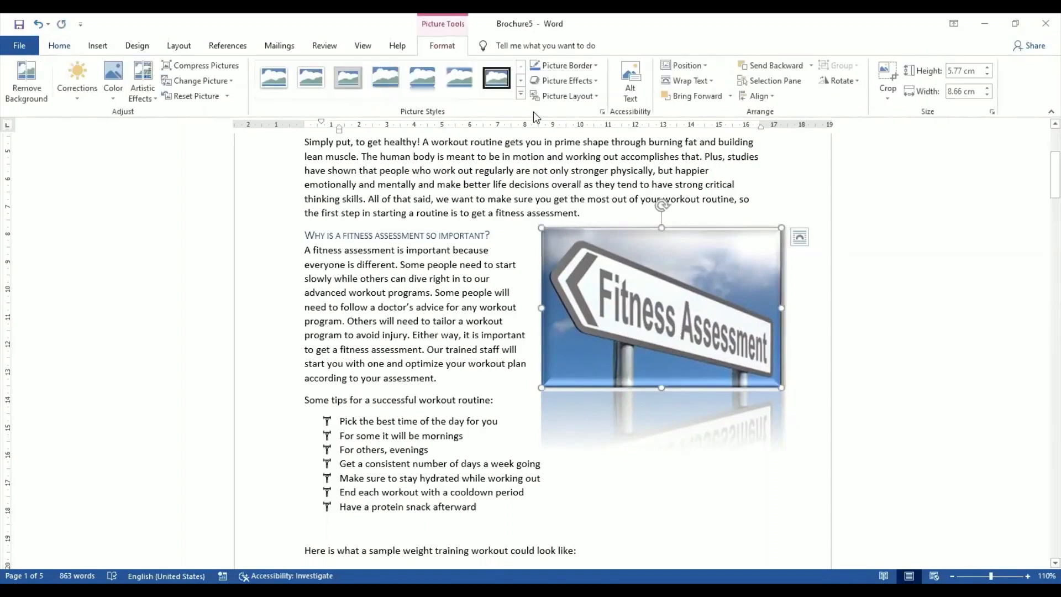
pyautogui.click(596, 80)
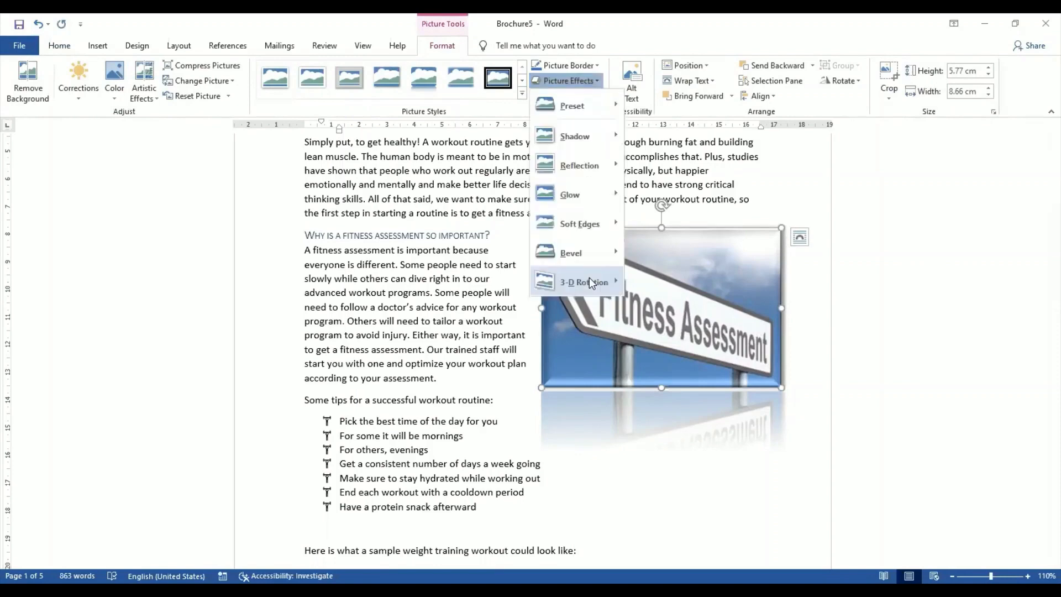
pyautogui.moveTo(589, 282)
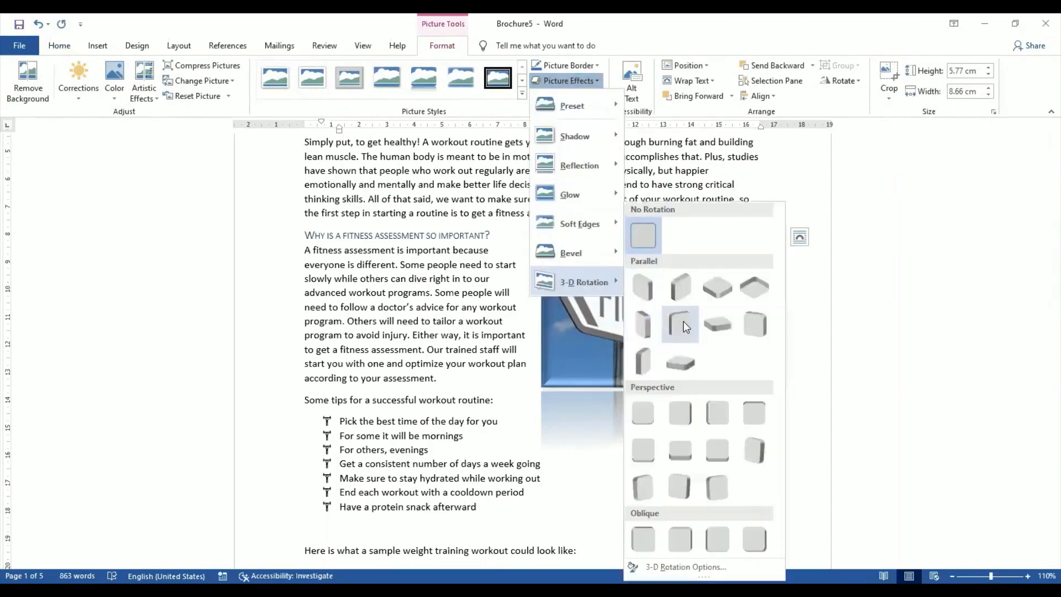
pyautogui.click(755, 329)
pyautogui.click(775, 467)
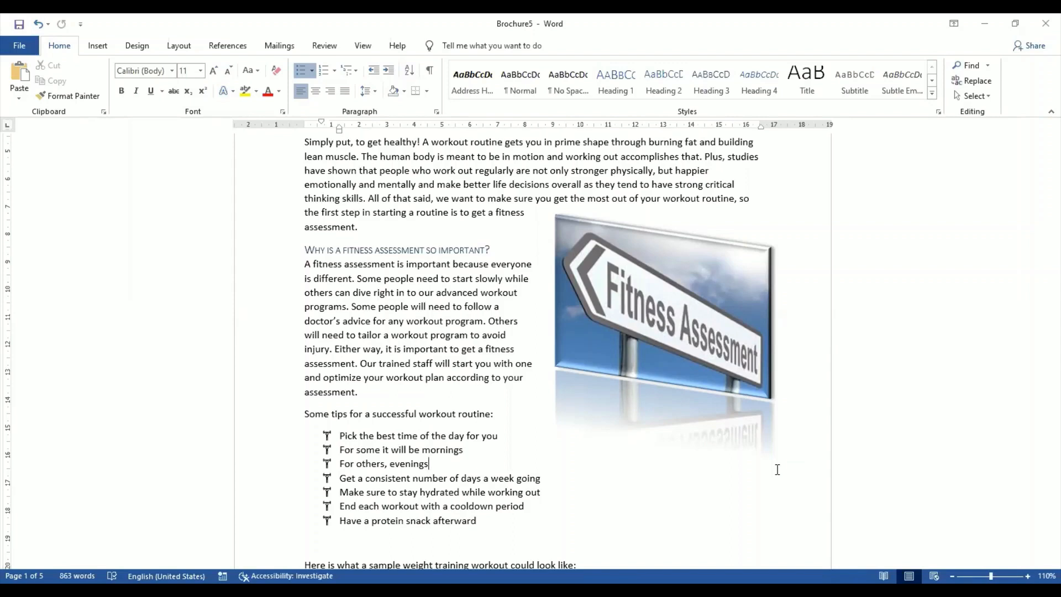
# Step: Look over the picture effects available for the Fitness Assessment picture and switch to Word2019Assignments.pdf to read Pictures task d
pyautogui.doubleClick(718, 279)
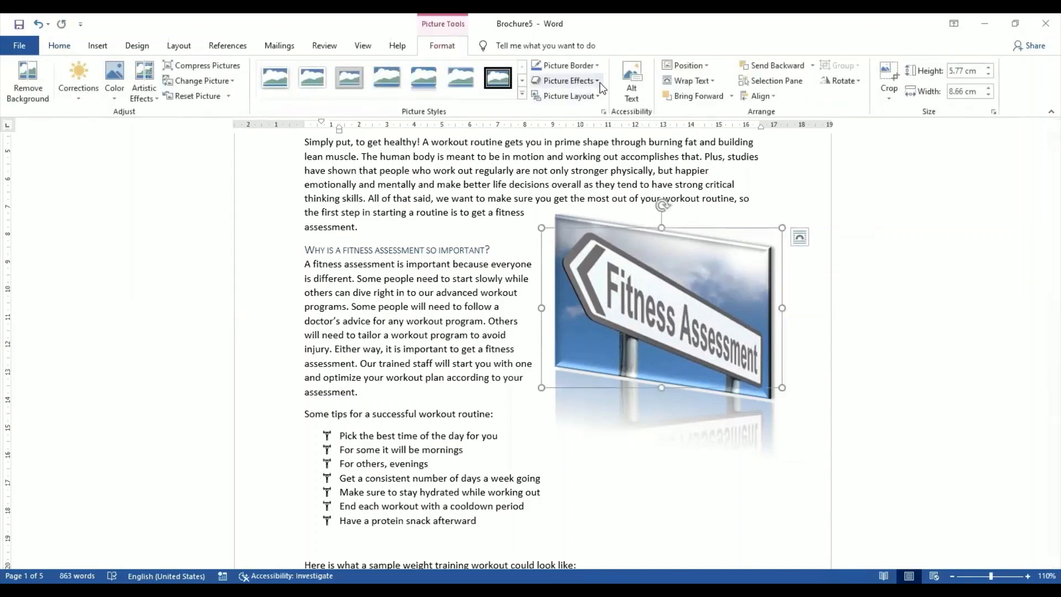
pyautogui.click(599, 82)
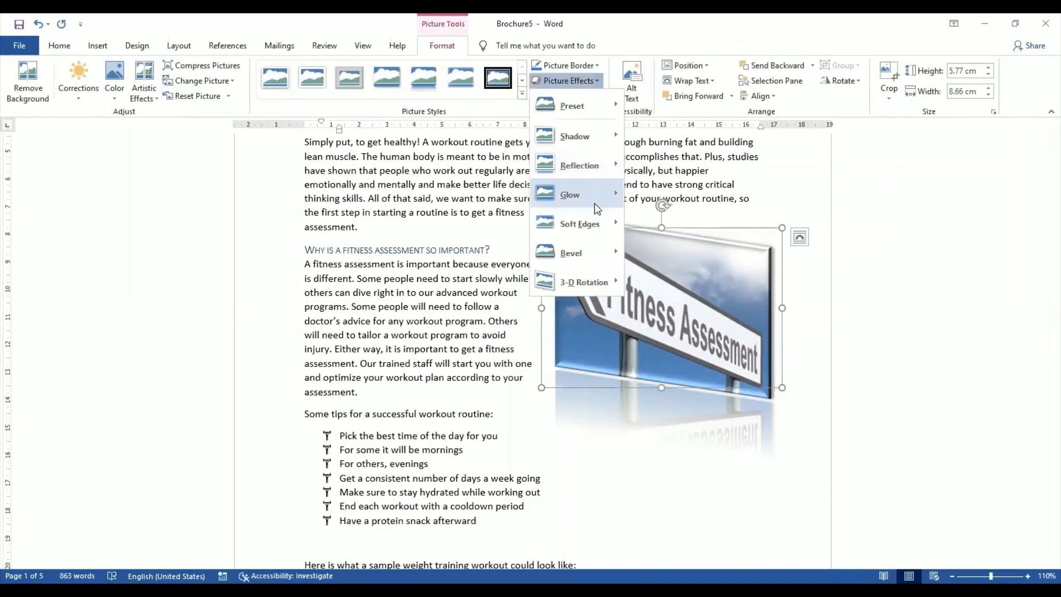
pyautogui.click(814, 411)
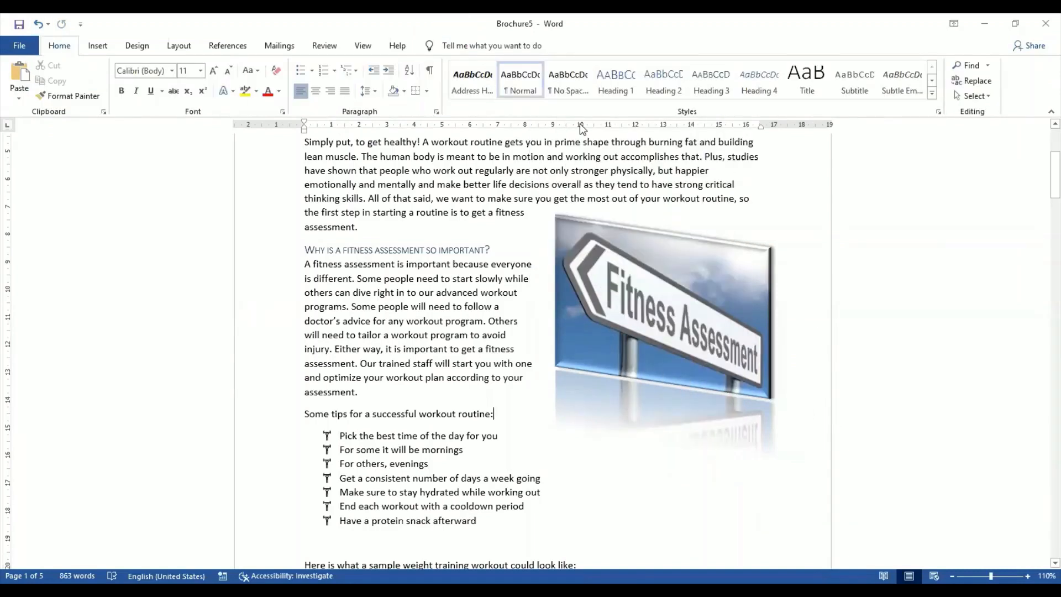
pyautogui.hotkey('alt', 'Tab')
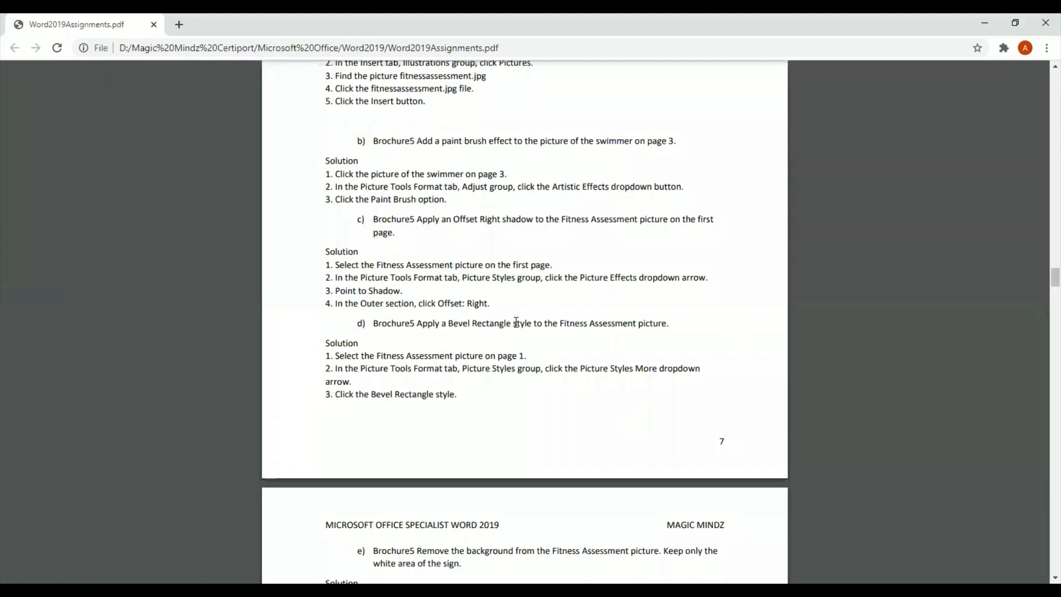
# Step: Return from the assignment PDF to Brochure5, apply the Bevel Rectangle picture style to the Fitness Assessment picture on page 1, and deselect it
pyautogui.moveTo(513, 323); pyautogui.dragTo(531, 325)
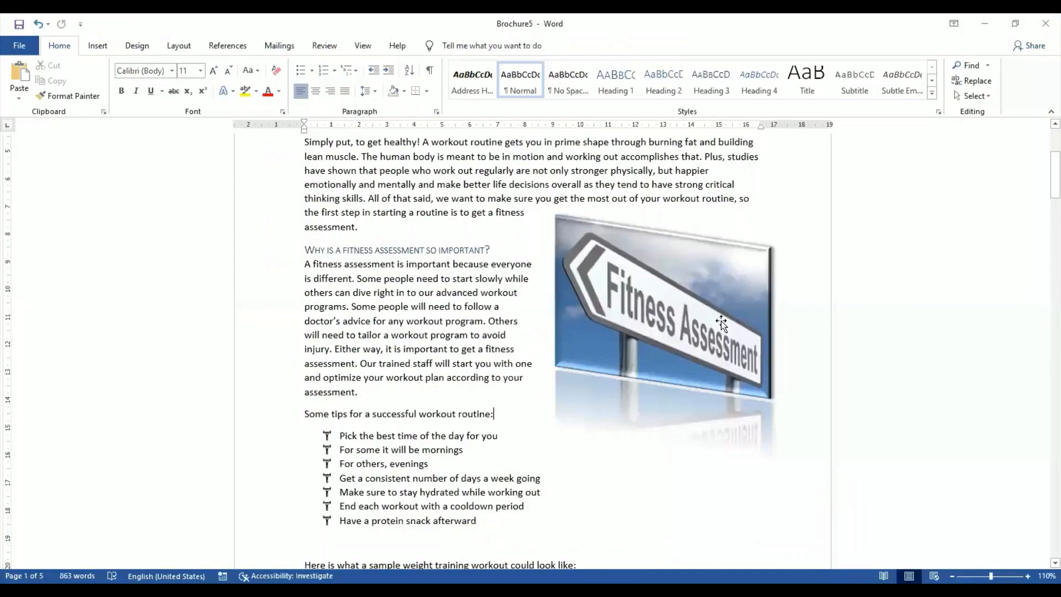
pyautogui.click(721, 321)
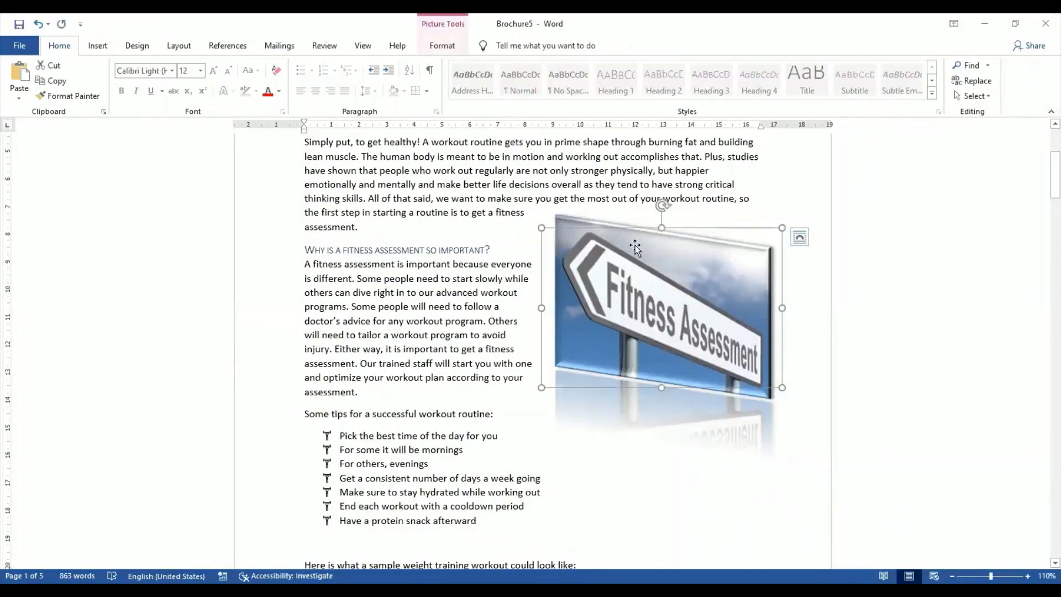
pyautogui.click(442, 46)
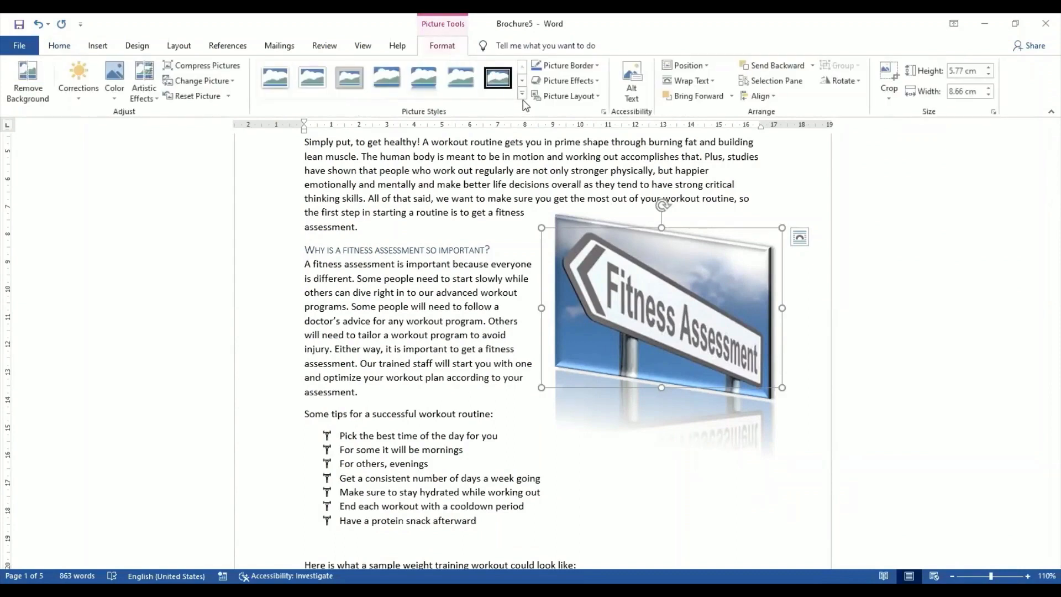
pyautogui.click(520, 95)
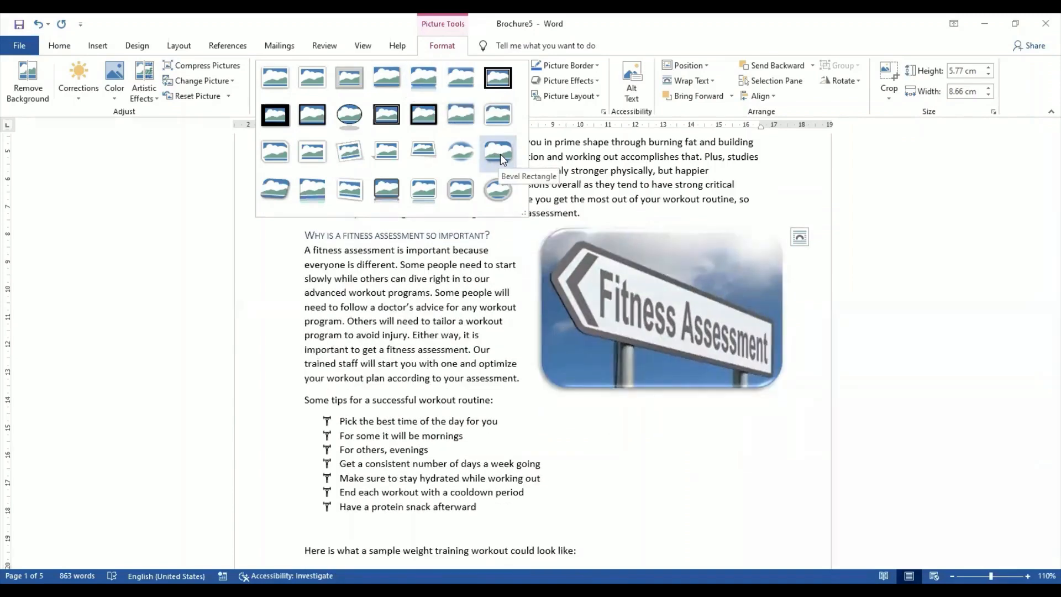
pyautogui.click(737, 499)
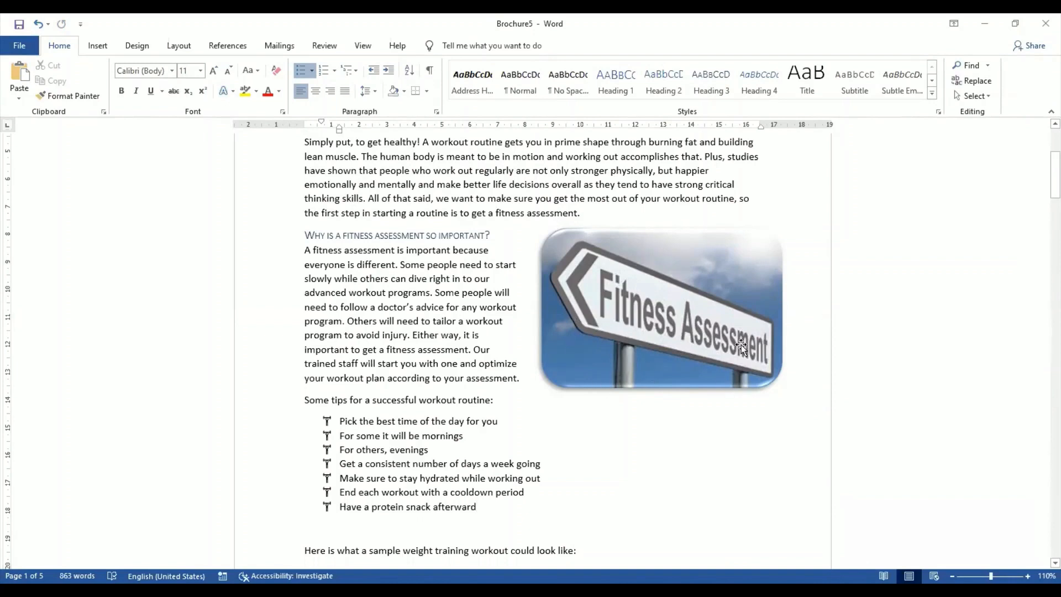
# Step: Apply the soft-edged oval picture style to the Fitness Assessment picture and deselect it
pyautogui.doubleClick(672, 310)
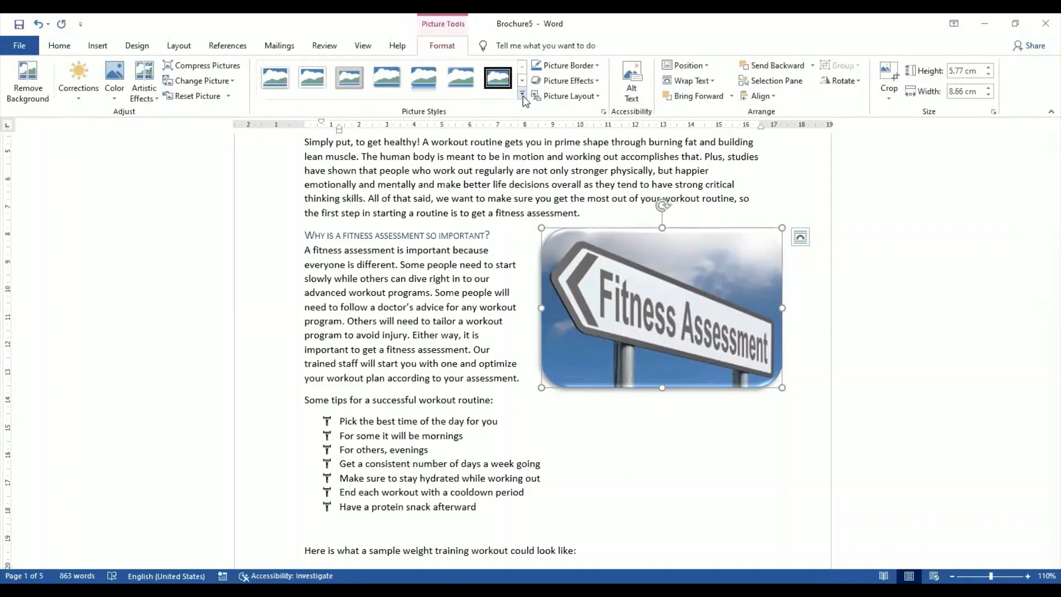
pyautogui.click(523, 95)
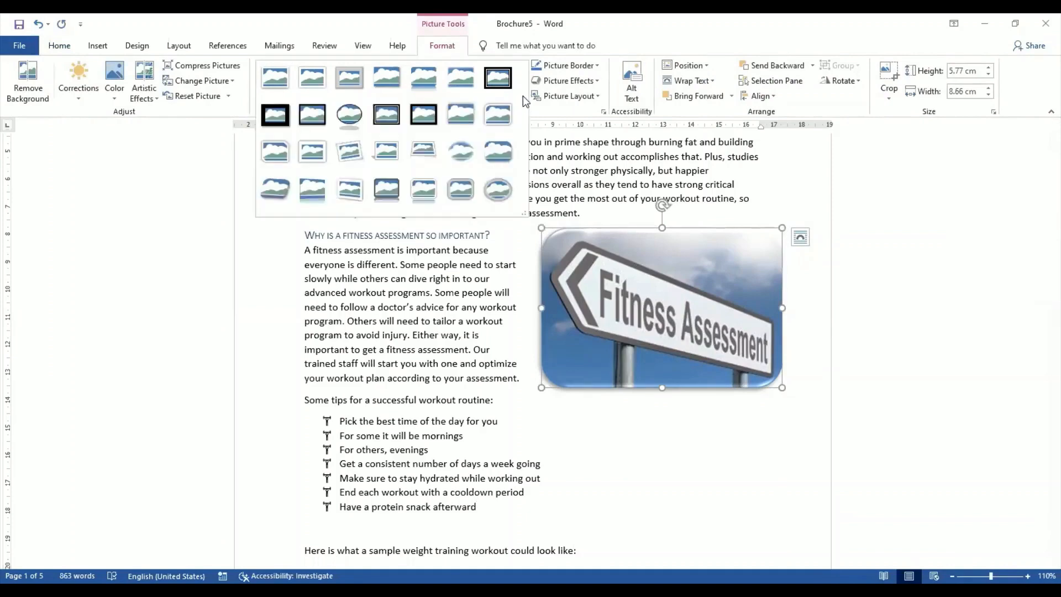
pyautogui.click(460, 152)
pyautogui.click(712, 509)
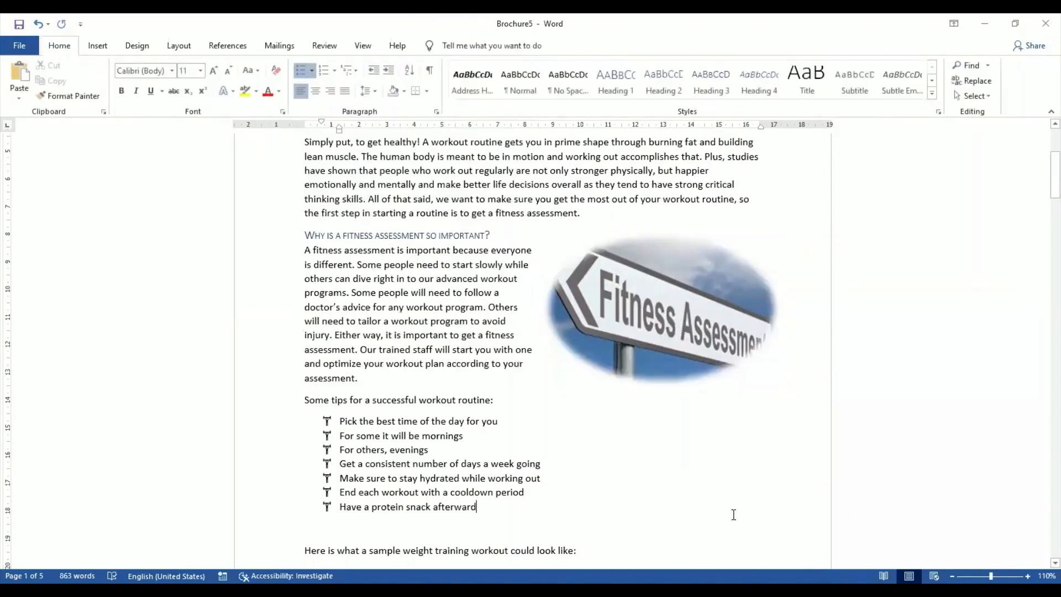
# Step: Try the double black frame style on the Fitness Assessment picture, replace it with the tilted white frame style, and deselect the picture
pyautogui.click(693, 344)
pyautogui.doubleClick(693, 344)
pyautogui.click(498, 77)
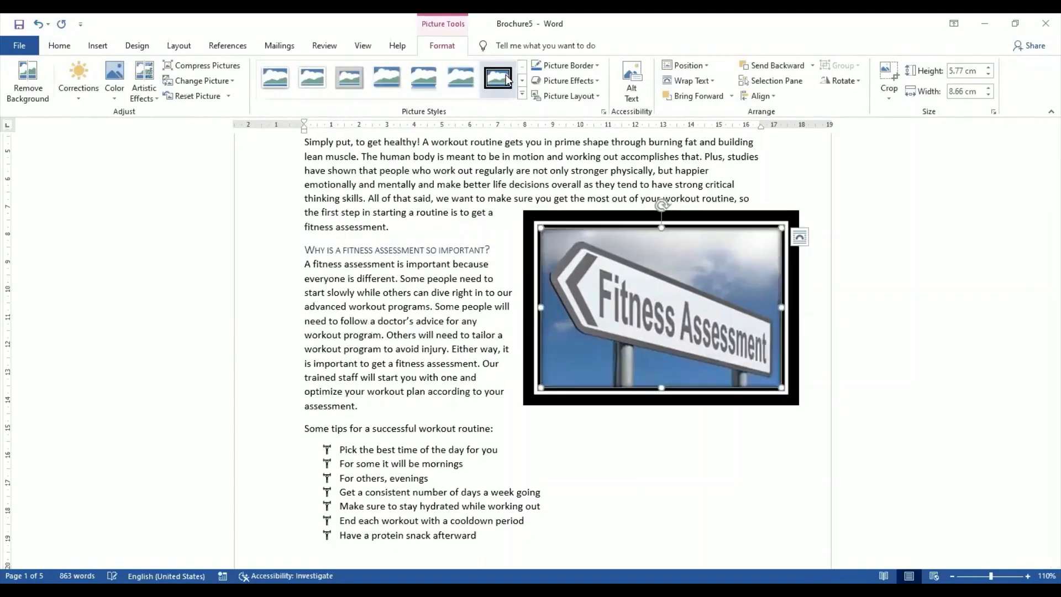
pyautogui.click(522, 96)
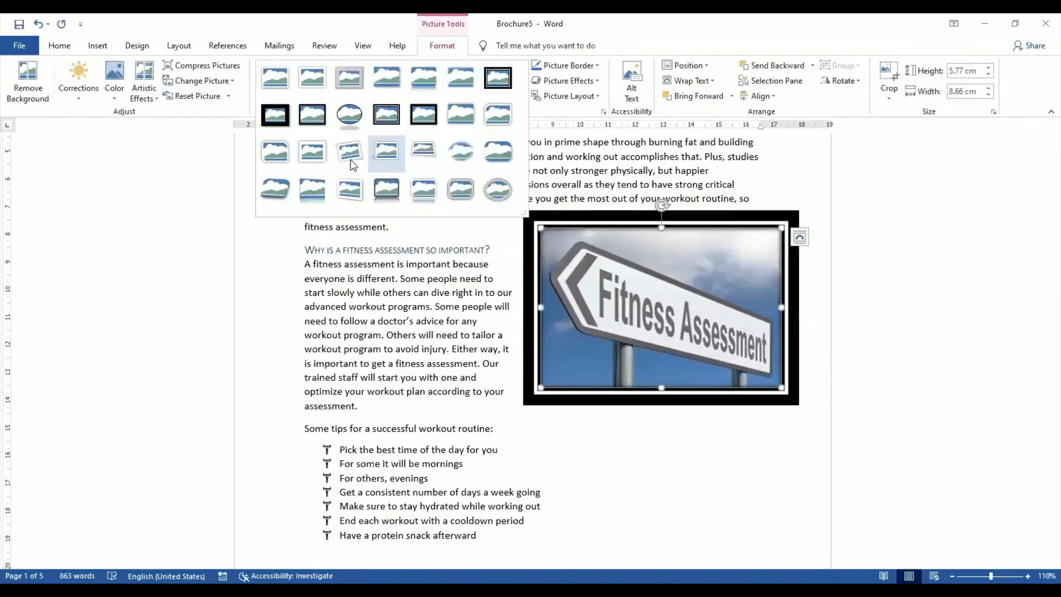
pyautogui.click(346, 155)
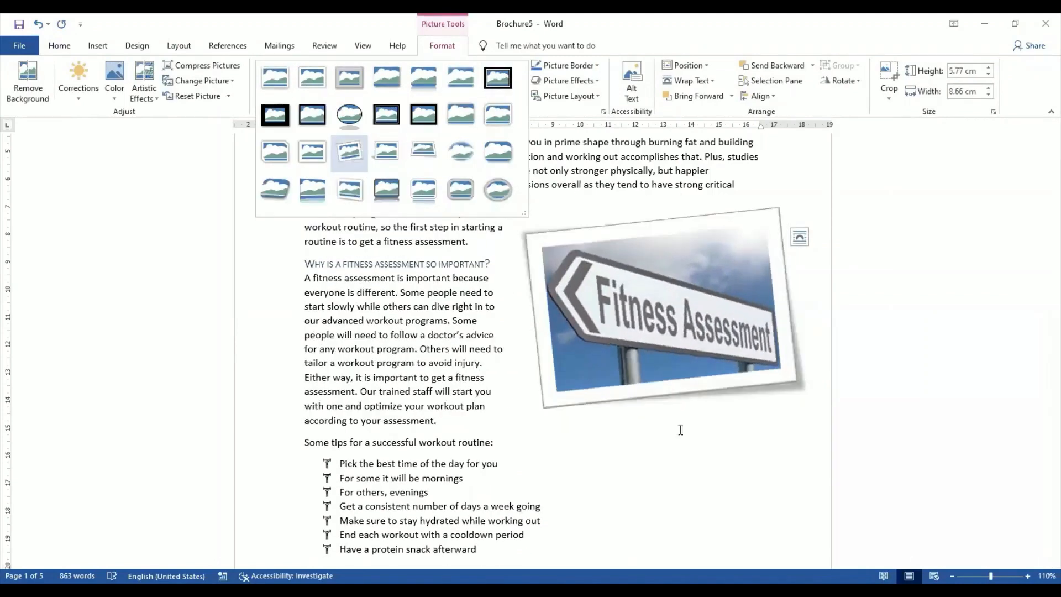
pyautogui.click(700, 463)
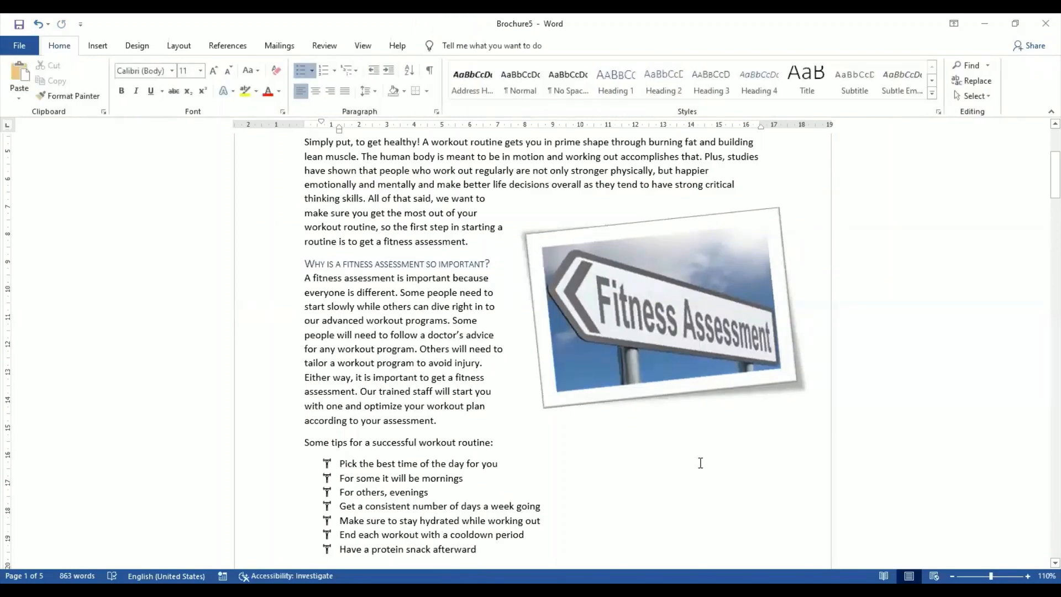
# Step: Apply the first picture style, a simple white frame, to the Fitness Assessment picture and deselect it
pyautogui.click(688, 358)
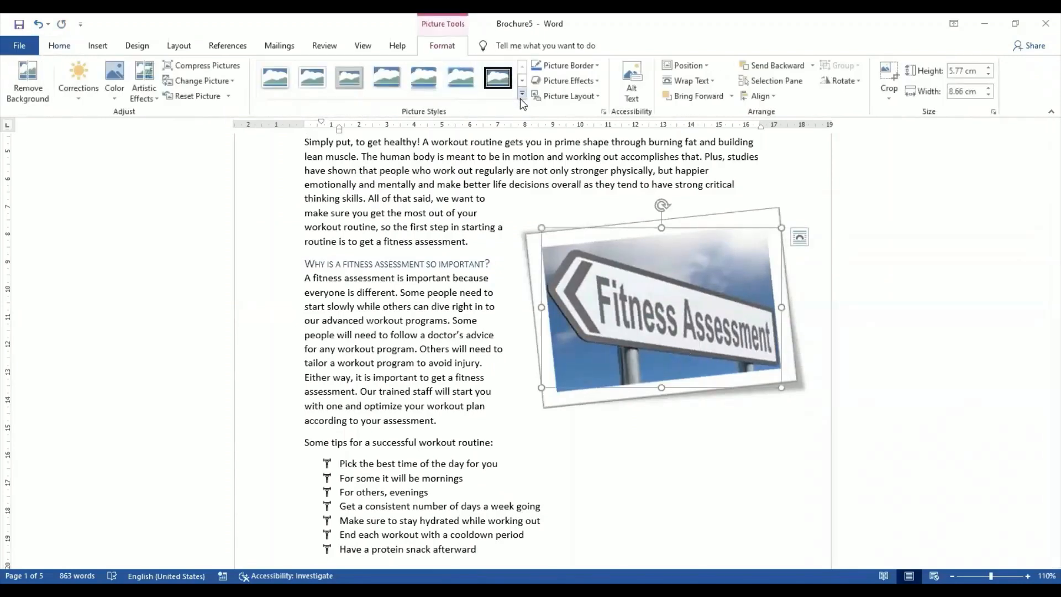
pyautogui.click(522, 94)
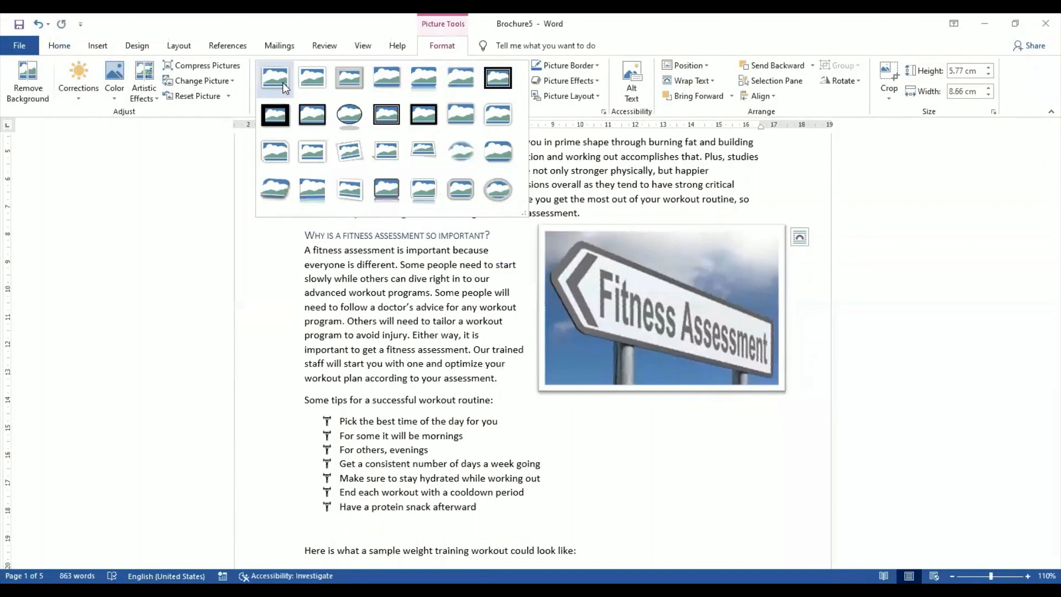
pyautogui.click(284, 88)
pyautogui.click(801, 495)
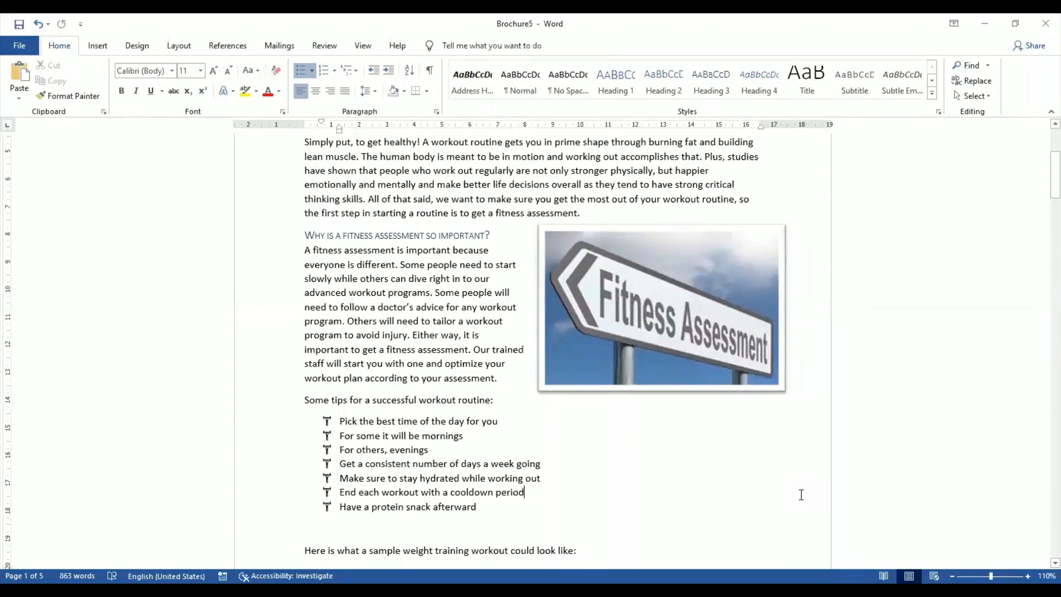
# Step: Move the Fitness Assessment picture into the middle of the text, then back against the right margin beside the paragraph, and deselect it
pyautogui.moveTo(662, 310); pyautogui.dragTo(526, 320)
pyautogui.click(643, 442)
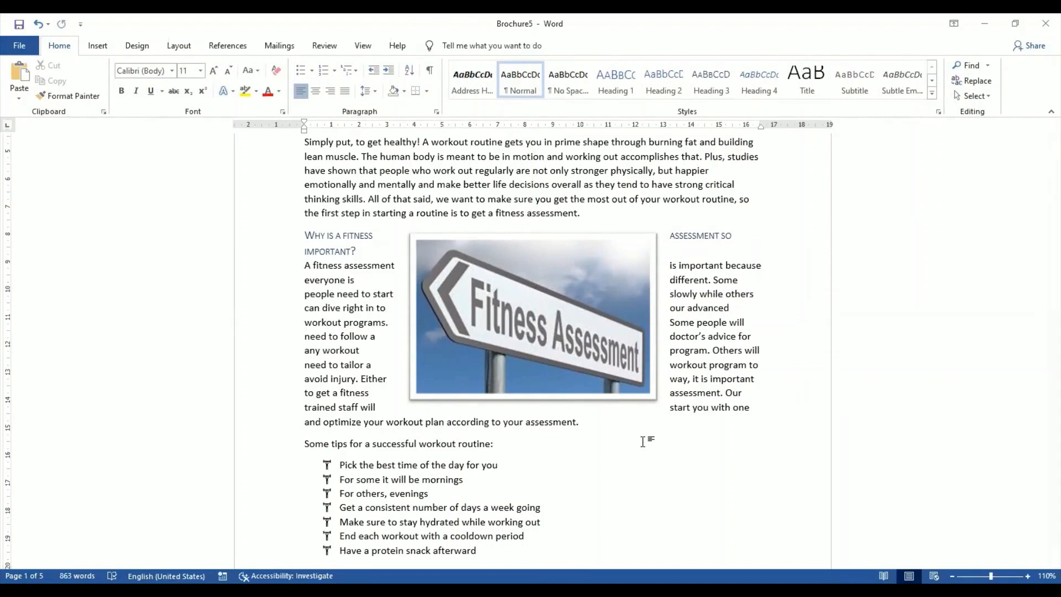
pyautogui.moveTo(575, 321); pyautogui.dragTo(663, 313)
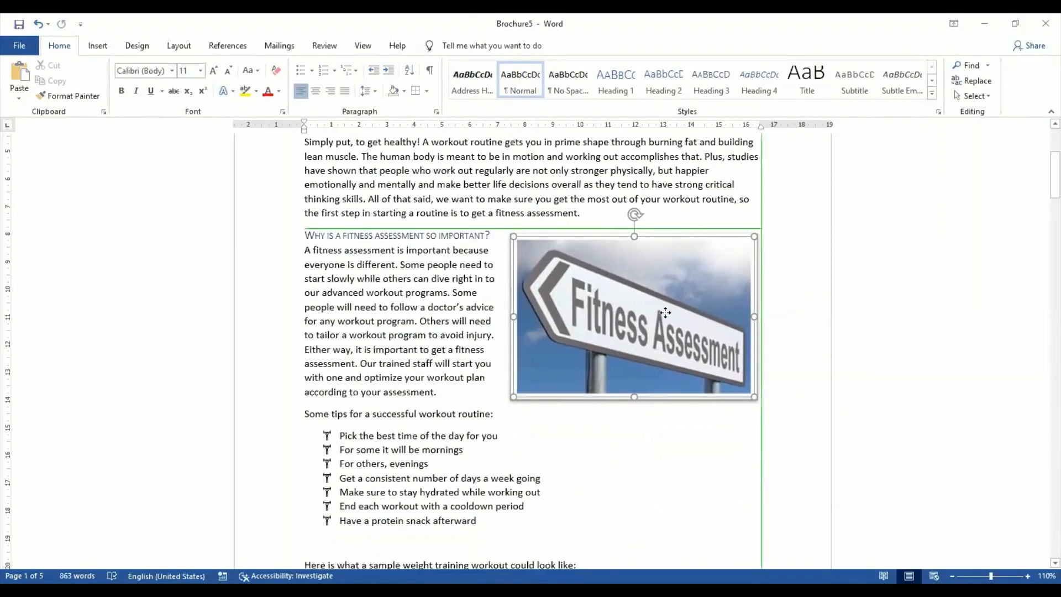
pyautogui.click(598, 446)
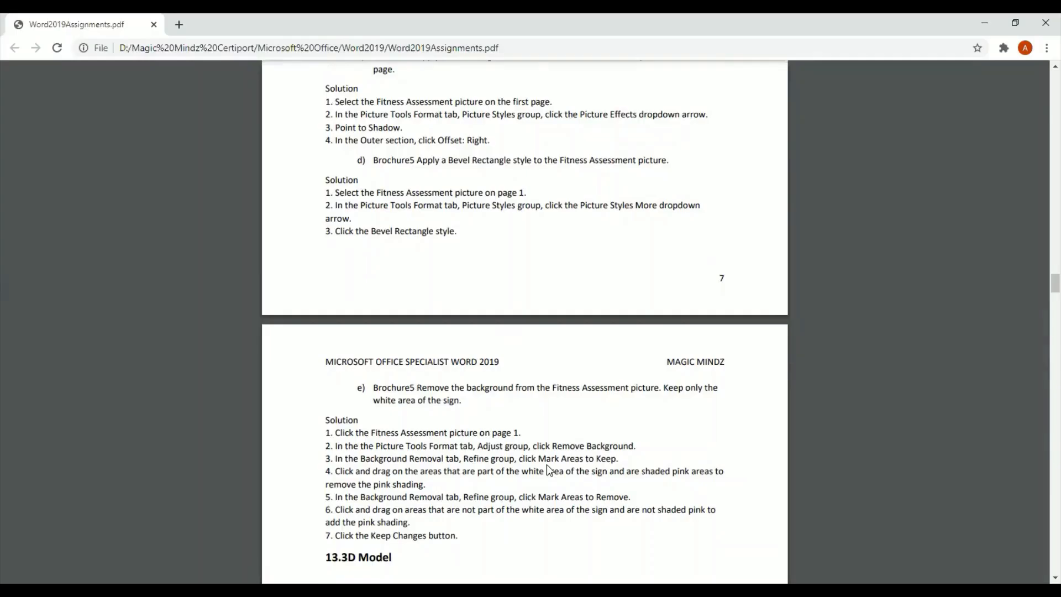
# Step: Read Pictures task e in Word2019Assignments.pdf, return to Brochure5 and start Remove Background on the Fitness Assessment picture
pyautogui.scroll(-1, 563, 500)
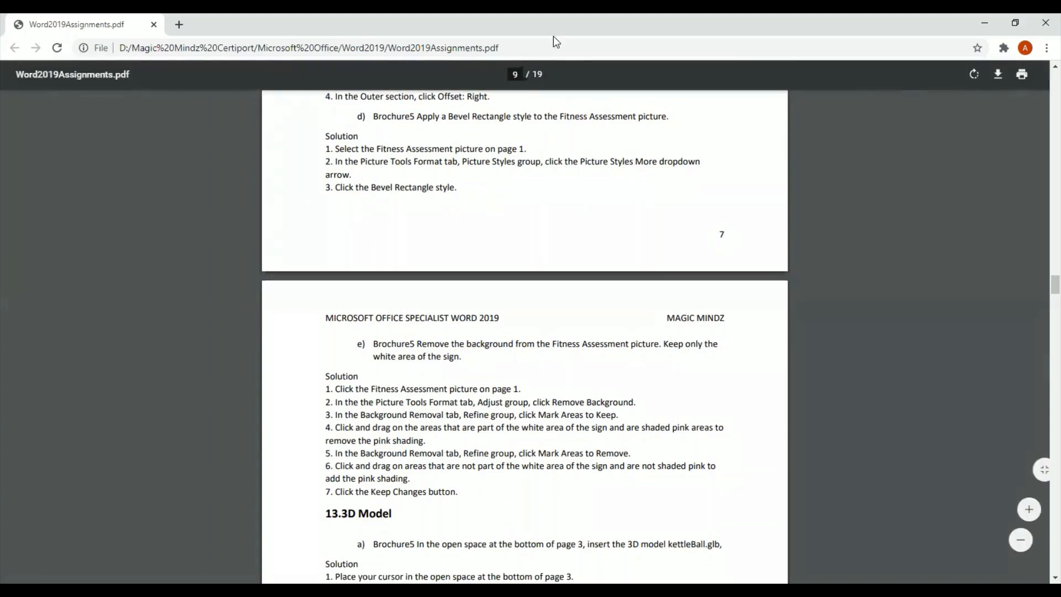
pyautogui.hotkey('alt', 'Tab')
pyautogui.click(617, 295)
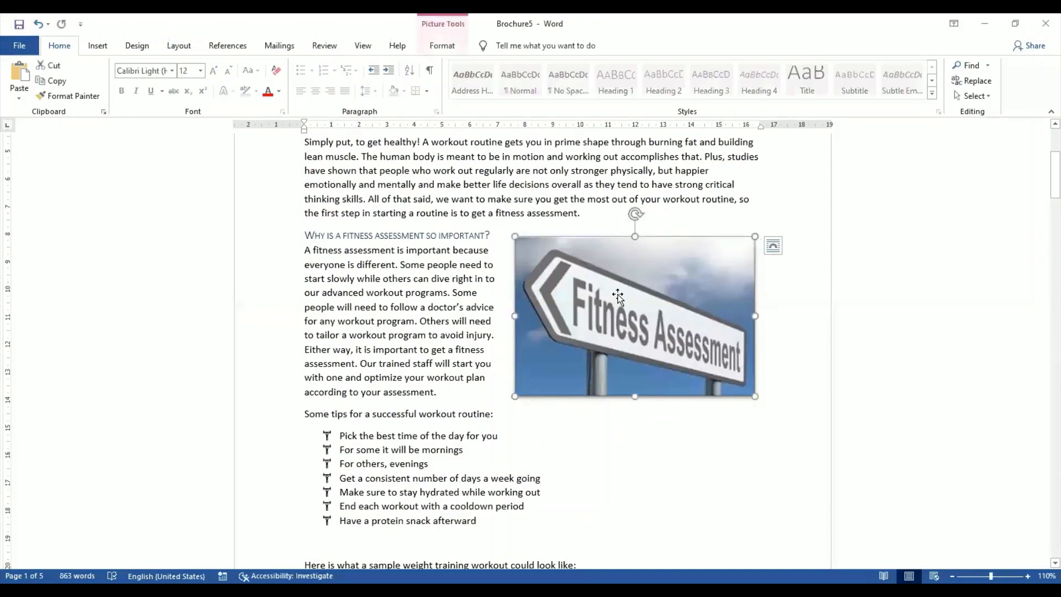
pyautogui.click(438, 35)
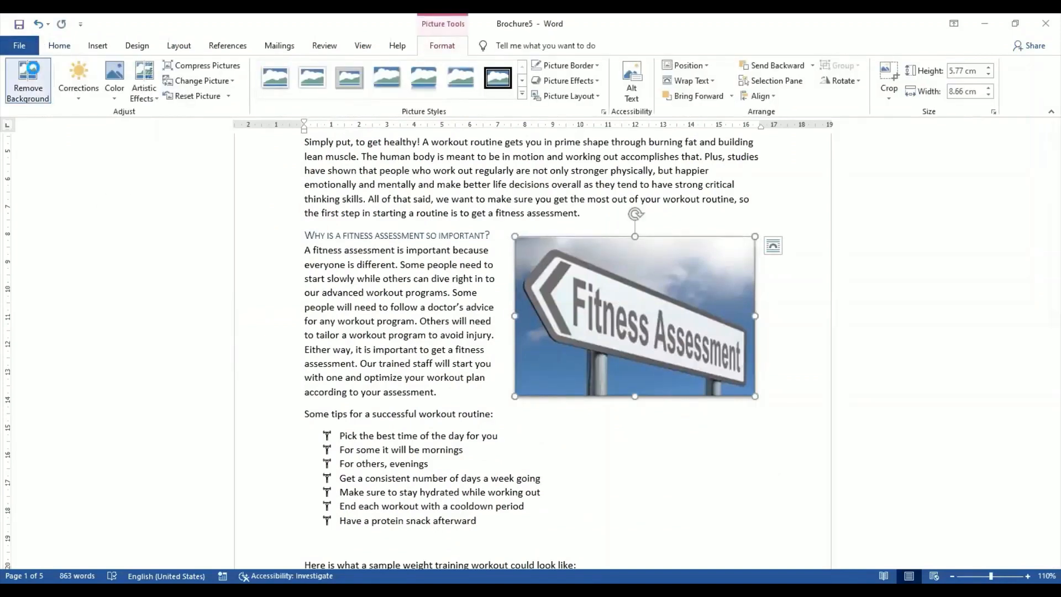
pyautogui.click(31, 75)
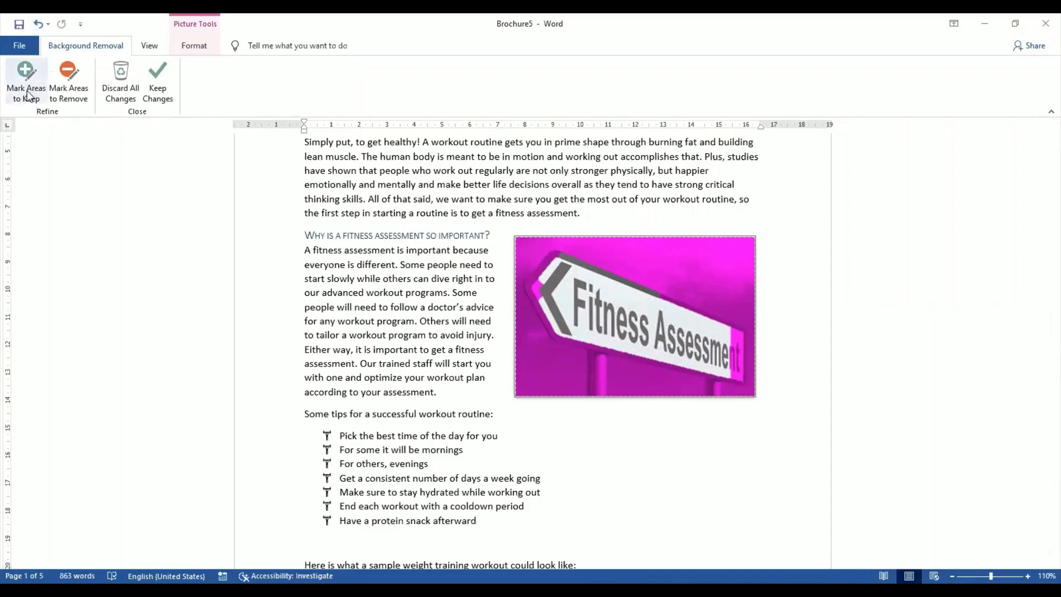
# Step: Mark a spot near the sign's arrow tip for removal, then mark the tip's outer edge as areas to keep
pyautogui.click(66, 99)
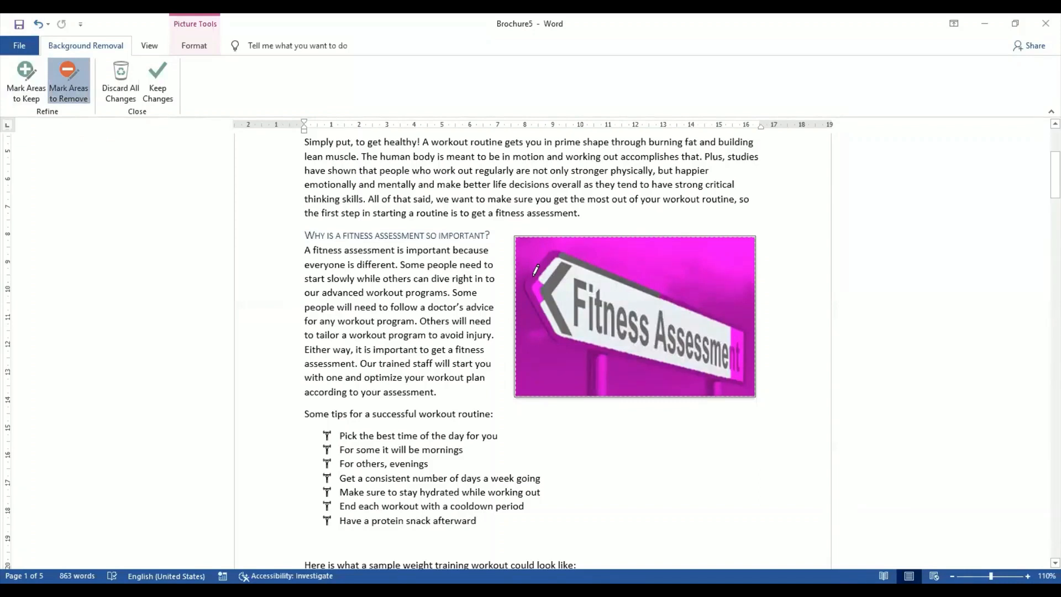
pyautogui.click(542, 318)
pyautogui.click(27, 82)
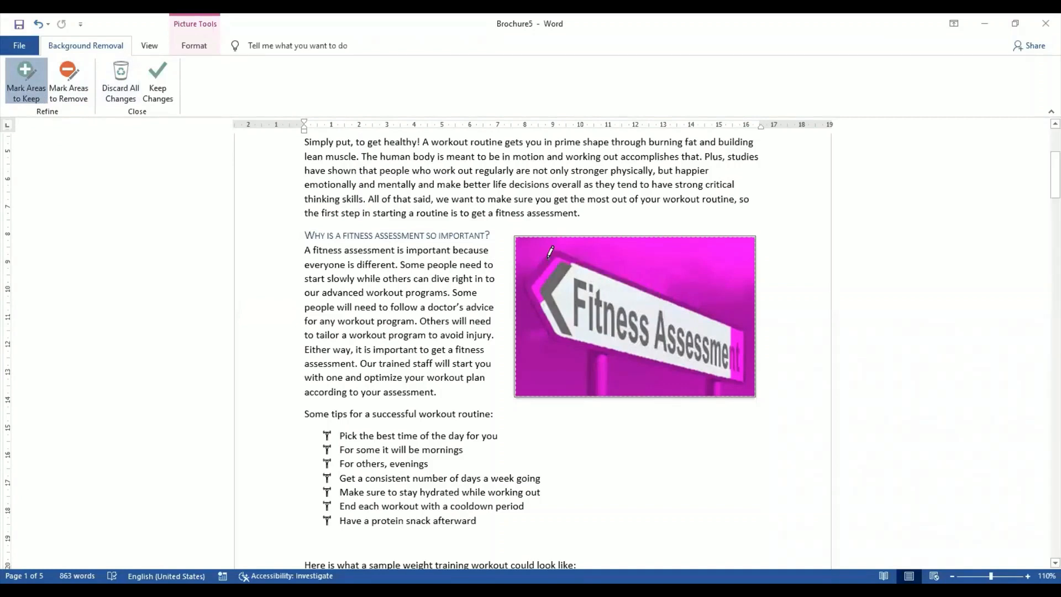
pyautogui.click(548, 257)
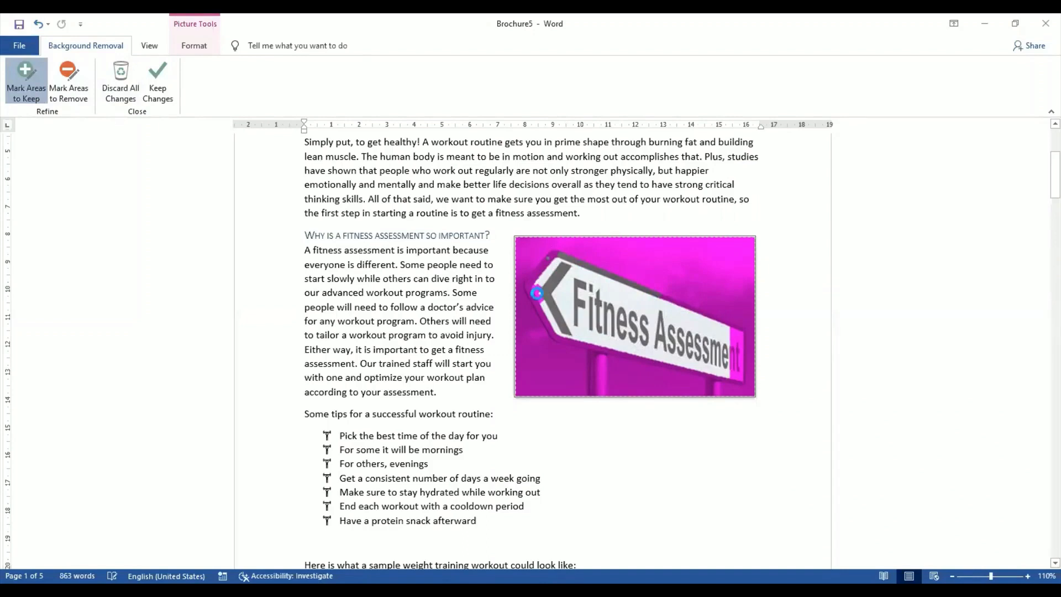
pyautogui.click(550, 259)
pyautogui.click(533, 298)
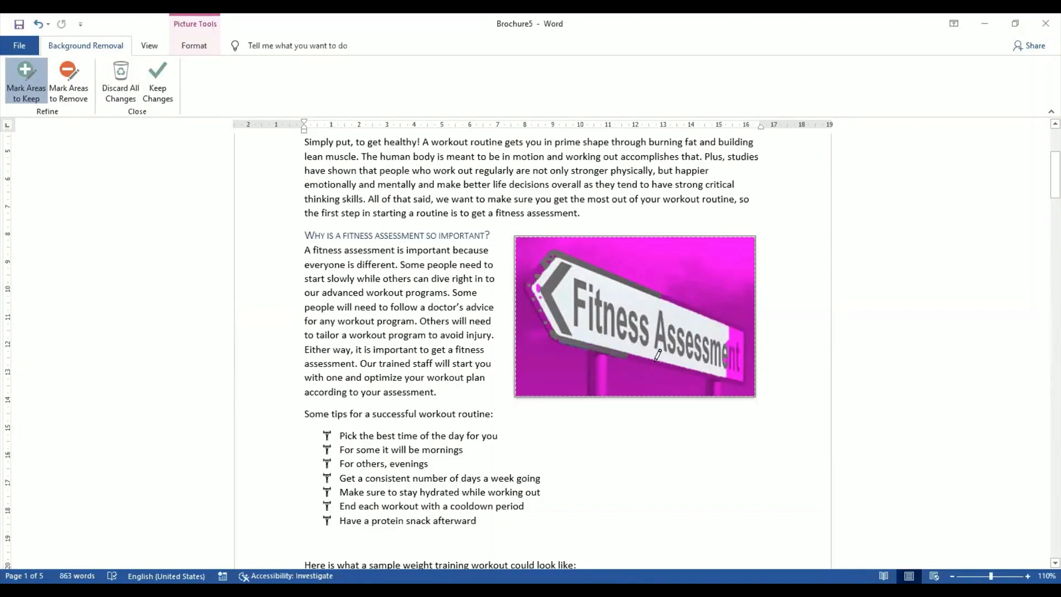
# Step: Mark the right end and upper-right edge of the Fitness Assessment sign as areas to keep
pyautogui.click(738, 381)
pyautogui.moveTo(738, 380); pyautogui.dragTo(728, 335)
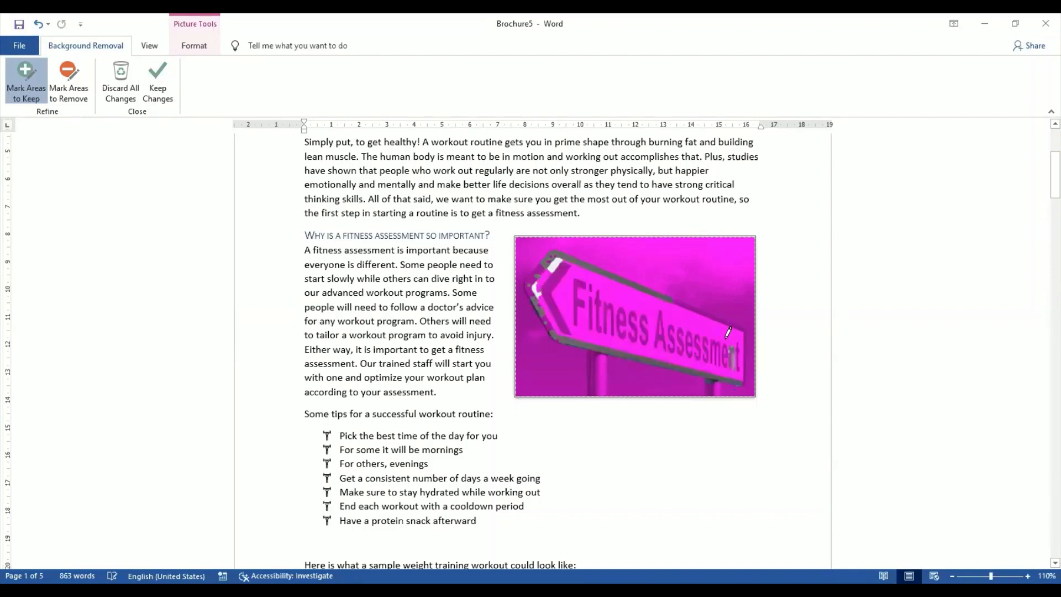
pyautogui.click(711, 329)
pyautogui.click(725, 339)
pyautogui.click(741, 335)
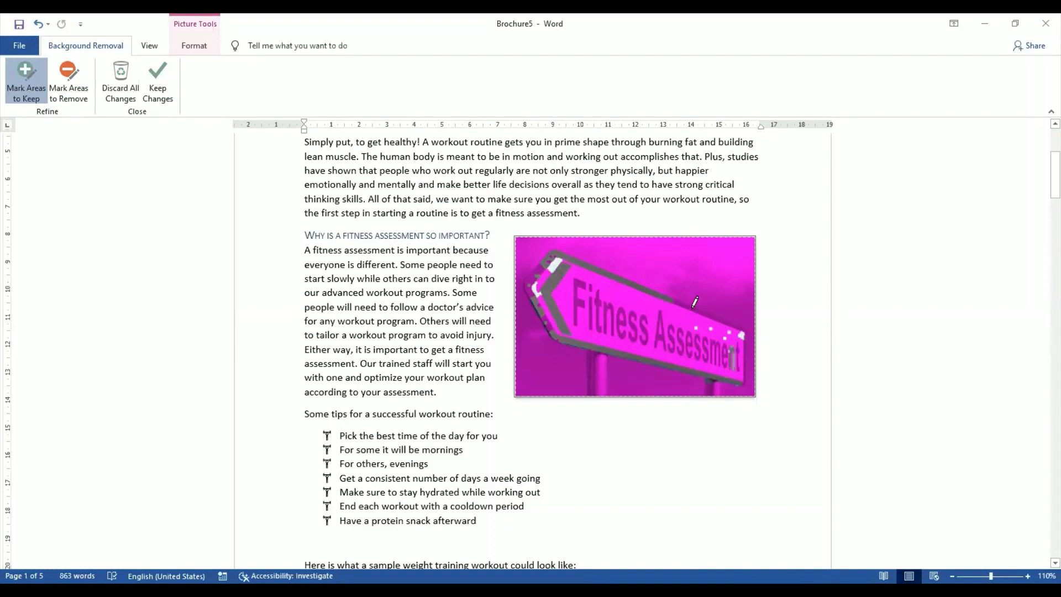
# Step: Mark spots across the sign's lettering, inside the arrowhead and around the word Fitness as areas to keep
pyautogui.click(559, 293)
pyautogui.moveTo(613, 289); pyautogui.dragTo(618, 301)
pyautogui.click(656, 348)
pyautogui.moveTo(701, 344); pyautogui.dragTo(706, 358)
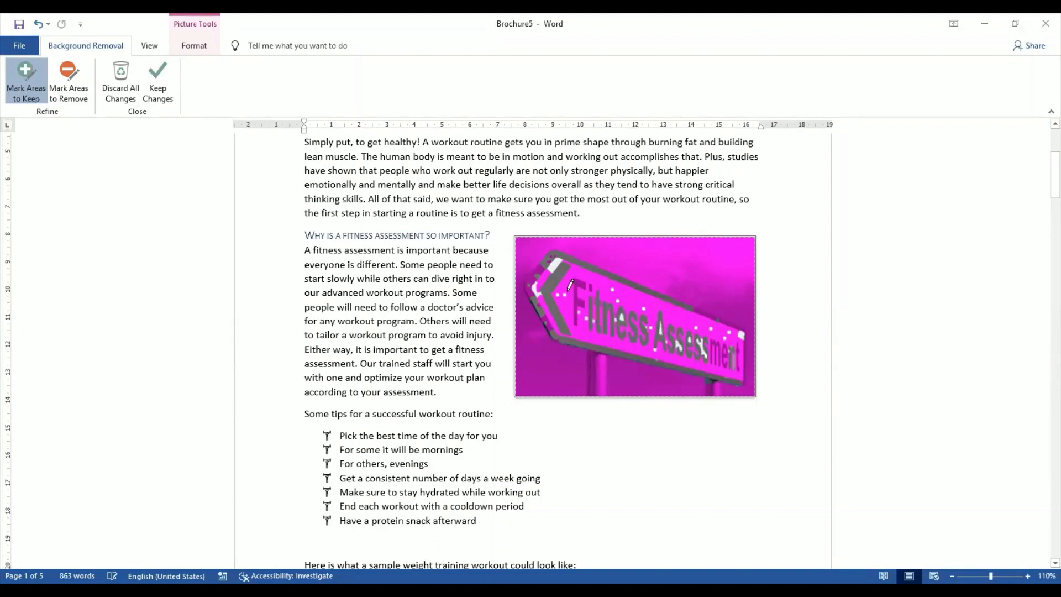
pyautogui.click(589, 283)
pyautogui.click(581, 281)
pyautogui.click(568, 281)
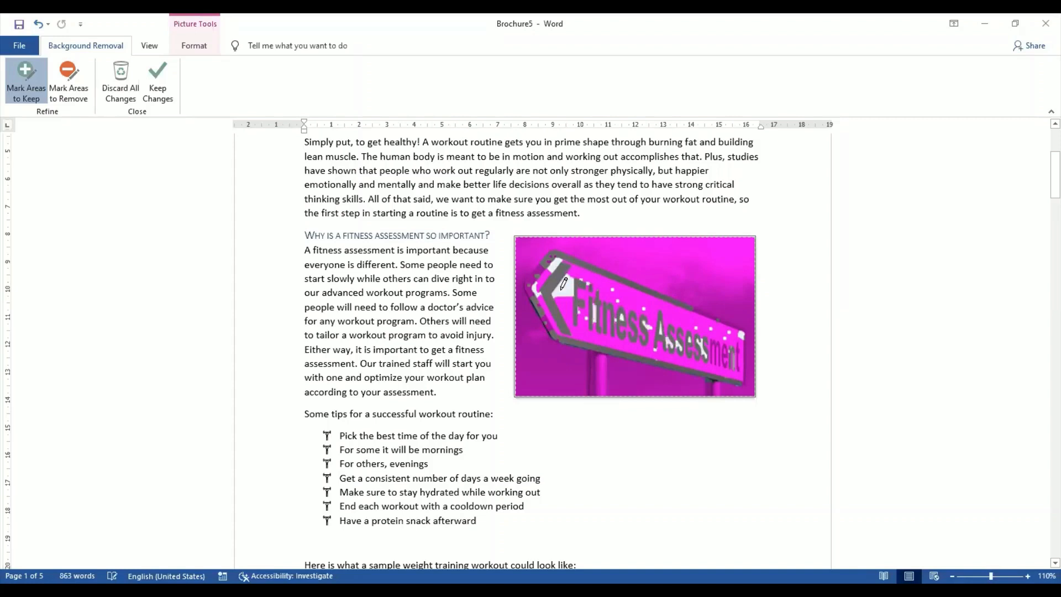
pyautogui.click(565, 303)
pyautogui.click(561, 317)
pyautogui.click(573, 320)
pyautogui.click(581, 331)
pyautogui.click(602, 338)
pyautogui.click(620, 343)
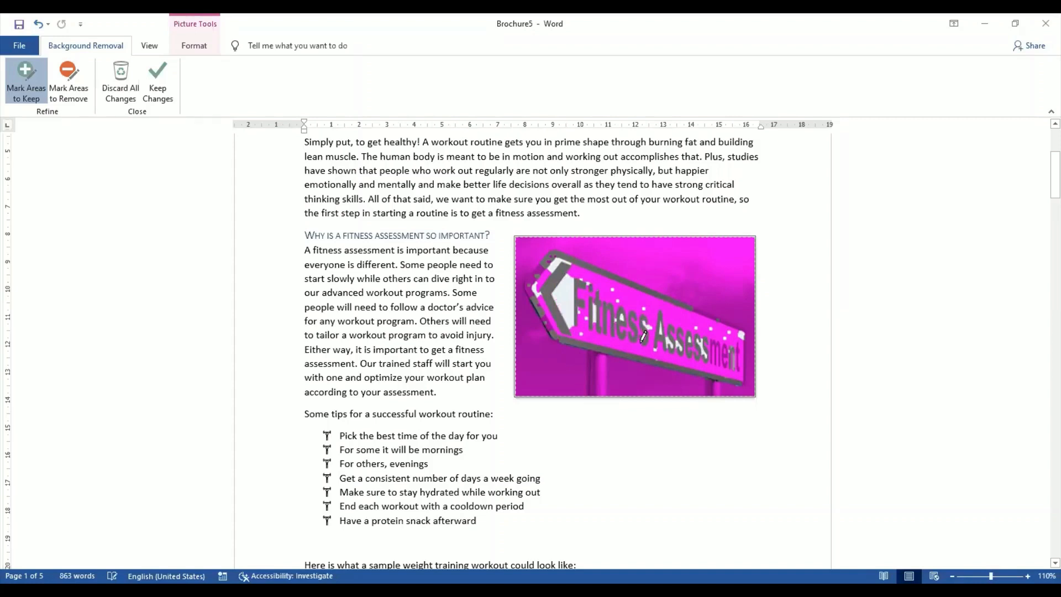
# Step: Mark the white areas around the word Assessment on the sign as areas to keep
pyautogui.click(672, 362)
pyautogui.click(711, 364)
pyautogui.click(736, 368)
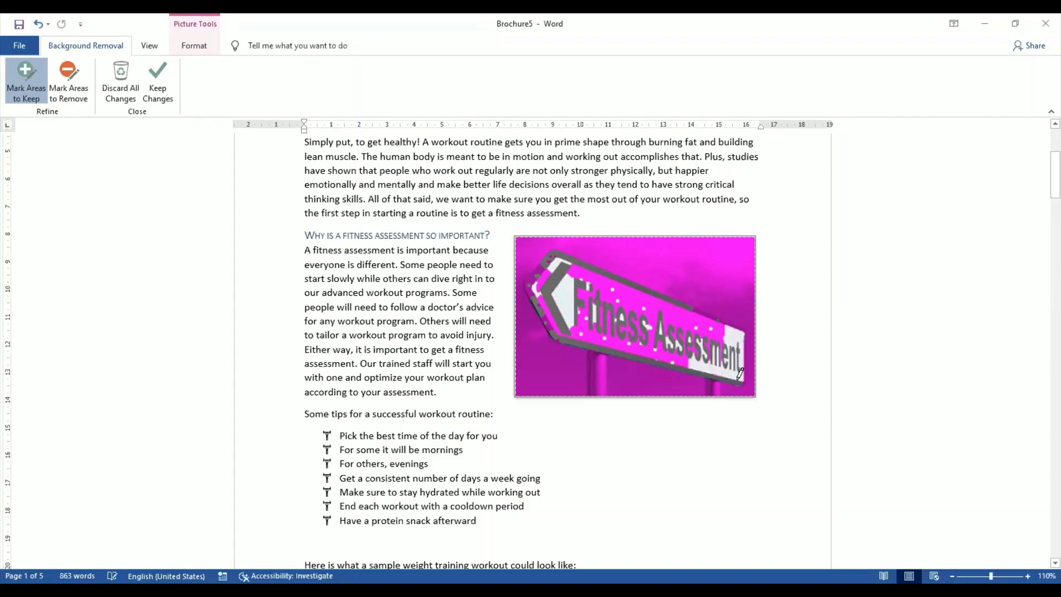
pyautogui.click(705, 338)
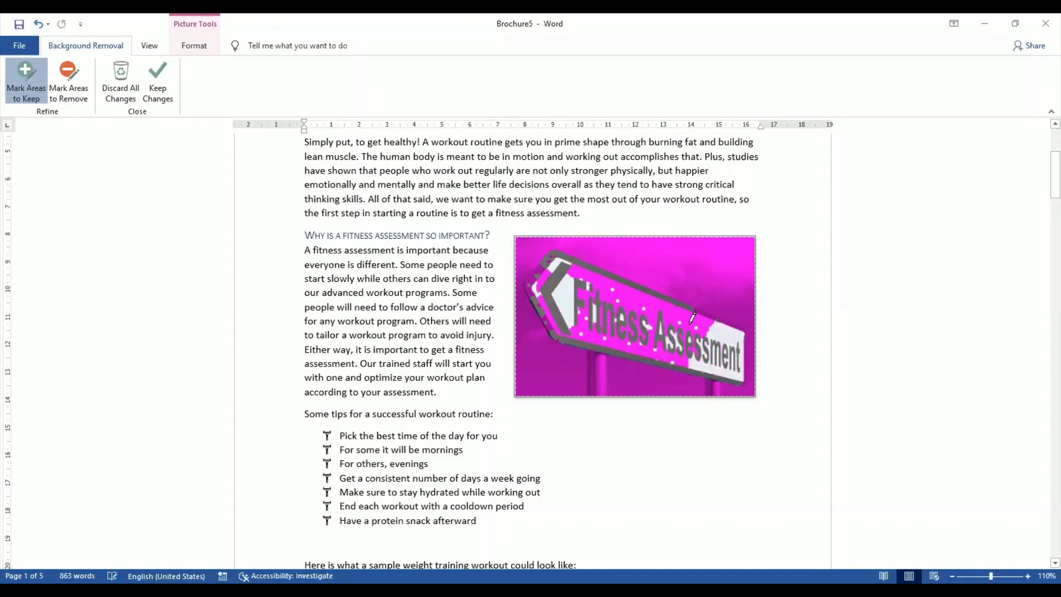
pyautogui.click(690, 324)
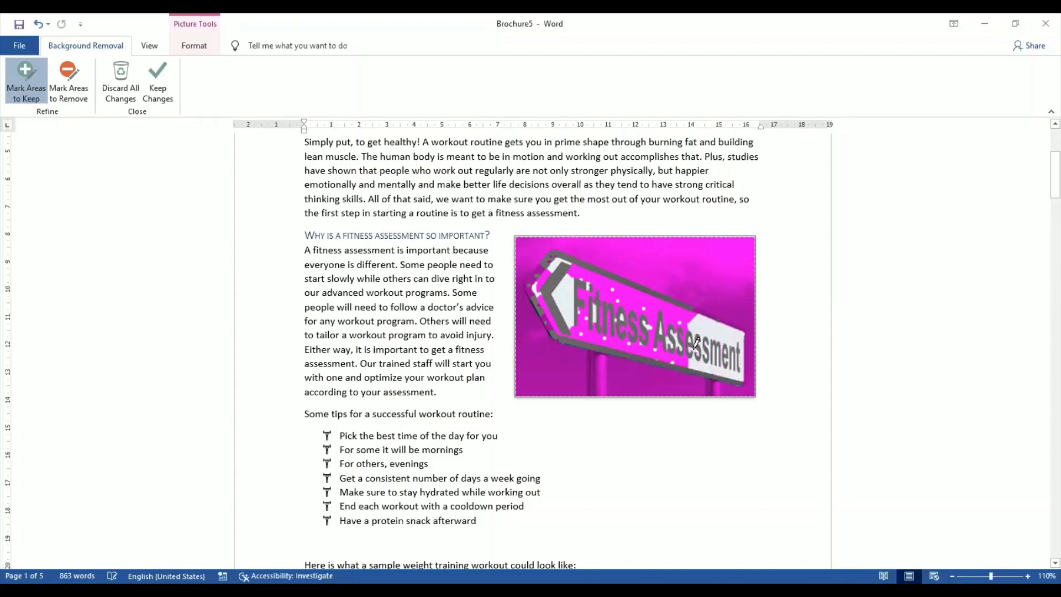
pyautogui.click(659, 313)
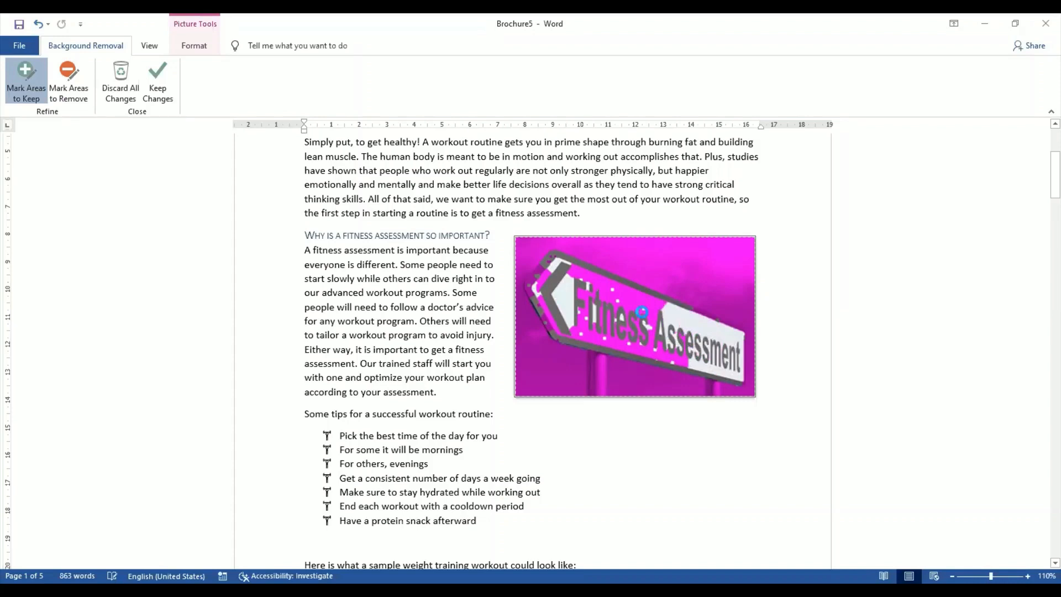
# Step: Mark the white area above the word Fitness and spots within its lettering as areas to keep
pyautogui.click(631, 299)
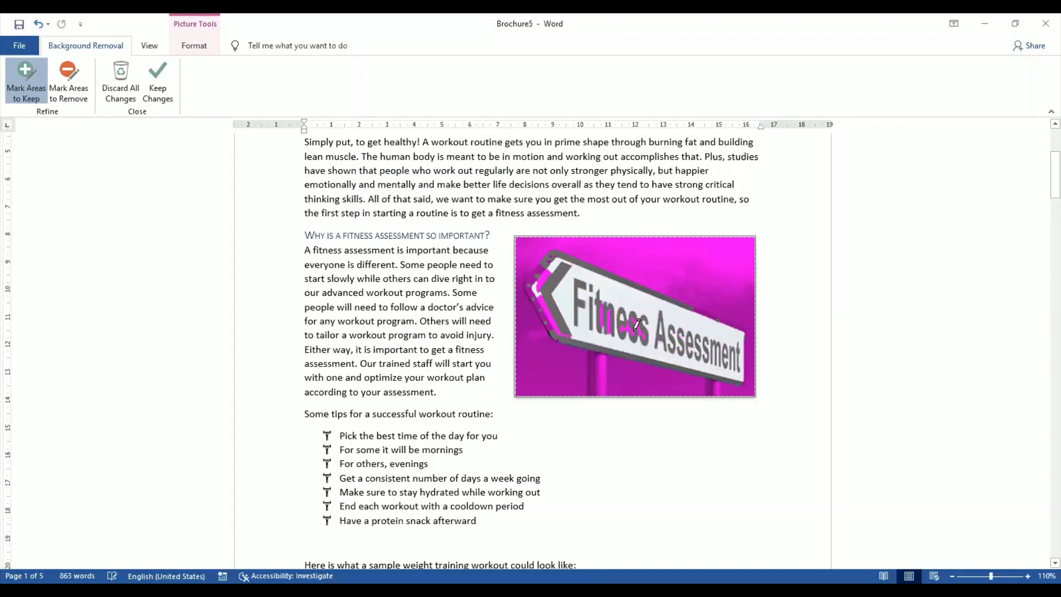
pyautogui.click(639, 325)
pyautogui.click(603, 312)
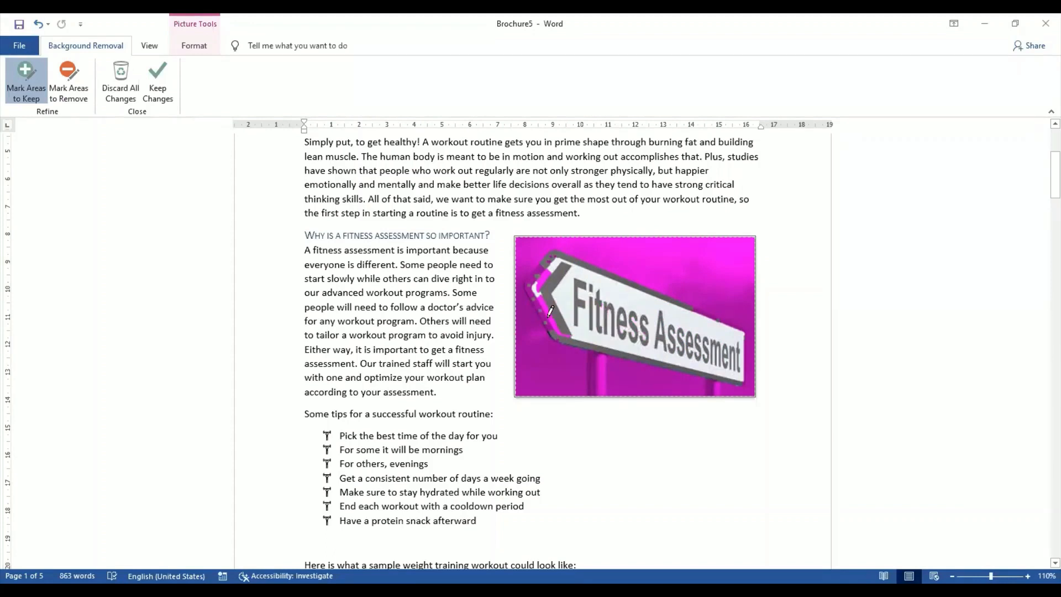
# Step: Mark the arrow tip's white band and dark outer edge on the Fitness Assessment sign as areas to keep
pyautogui.click(543, 294)
pyautogui.click(538, 288)
pyautogui.click(538, 296)
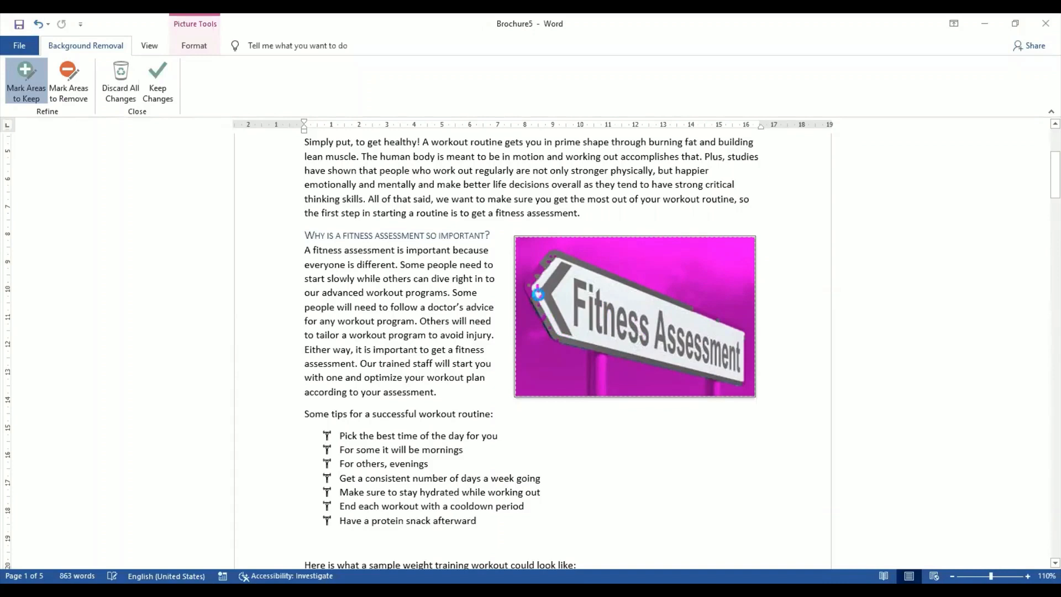
pyautogui.click(541, 300)
pyautogui.click(542, 309)
pyautogui.click(529, 288)
pyautogui.click(533, 280)
pyautogui.click(550, 261)
pyautogui.click(609, 327)
pyautogui.moveTo(533, 297); pyautogui.dragTo(547, 262)
pyautogui.click(550, 258)
pyautogui.click(532, 281)
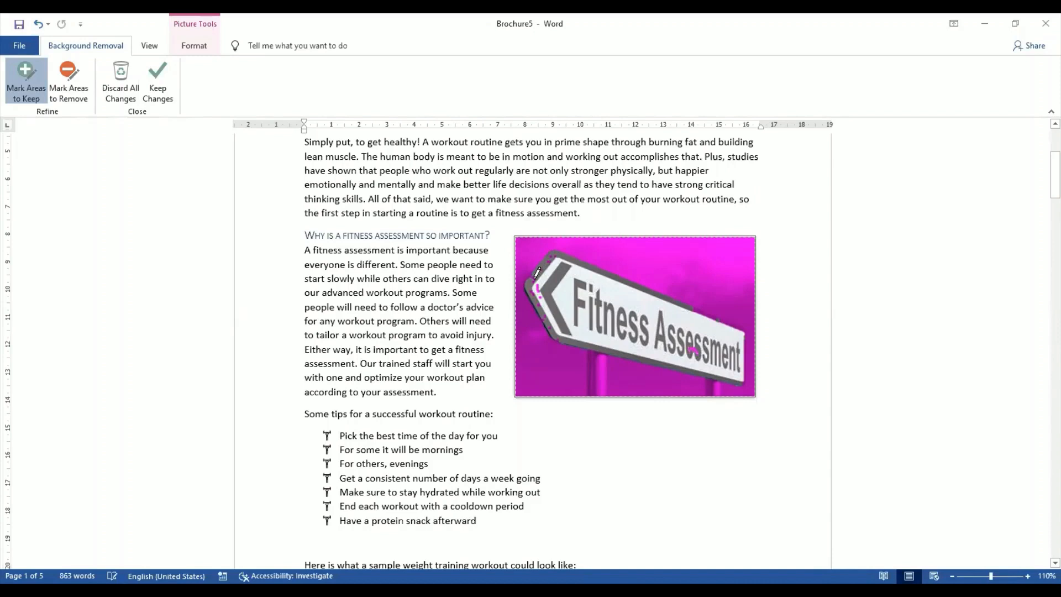
# Step: Mark the spot within the word Assessment as an area to keep and apply the background removal
pyautogui.click(693, 348)
pyautogui.click(156, 87)
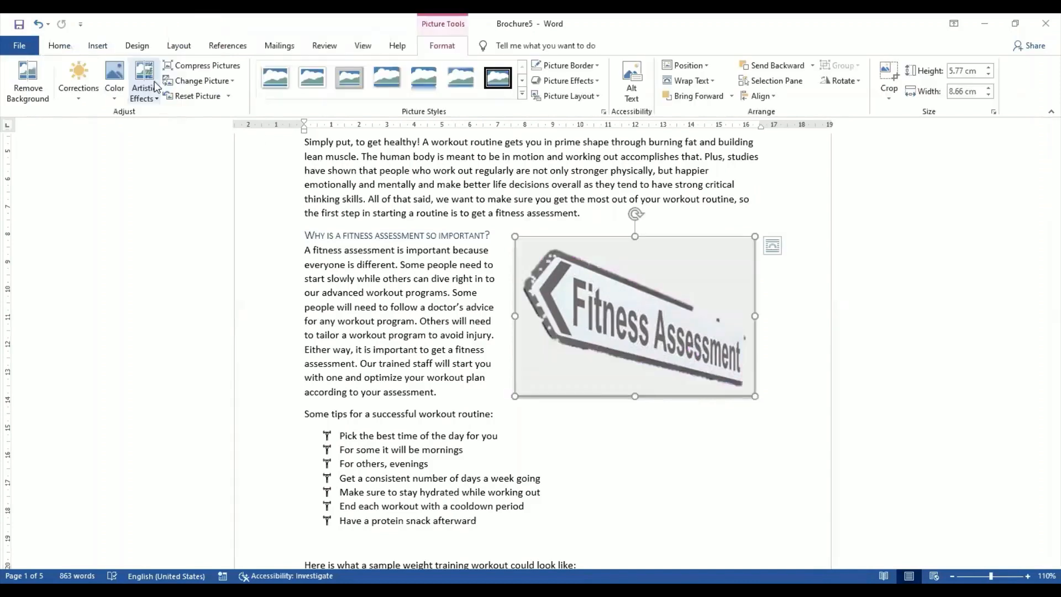
pyautogui.click(723, 460)
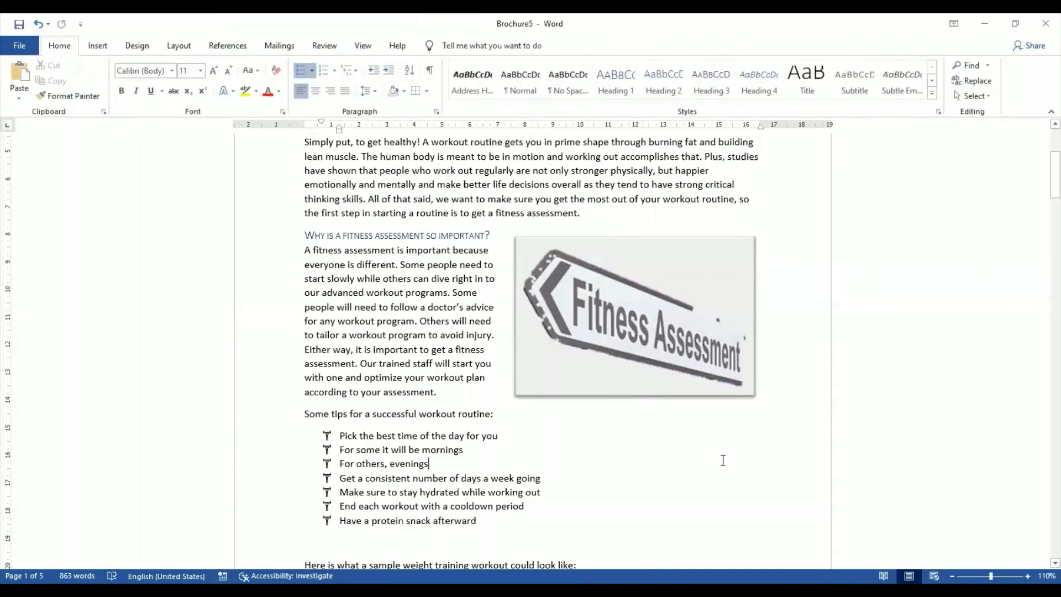
# Step: Remove the shadow effect from the Fitness Assessment picture and review the other picture effects
pyautogui.doubleClick(752, 368)
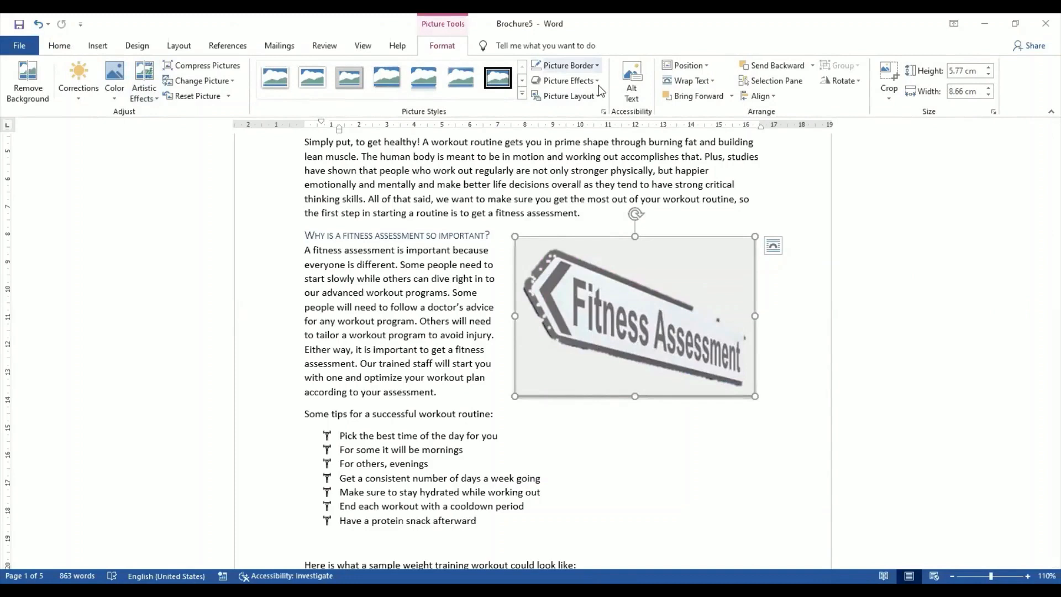
pyautogui.click(598, 81)
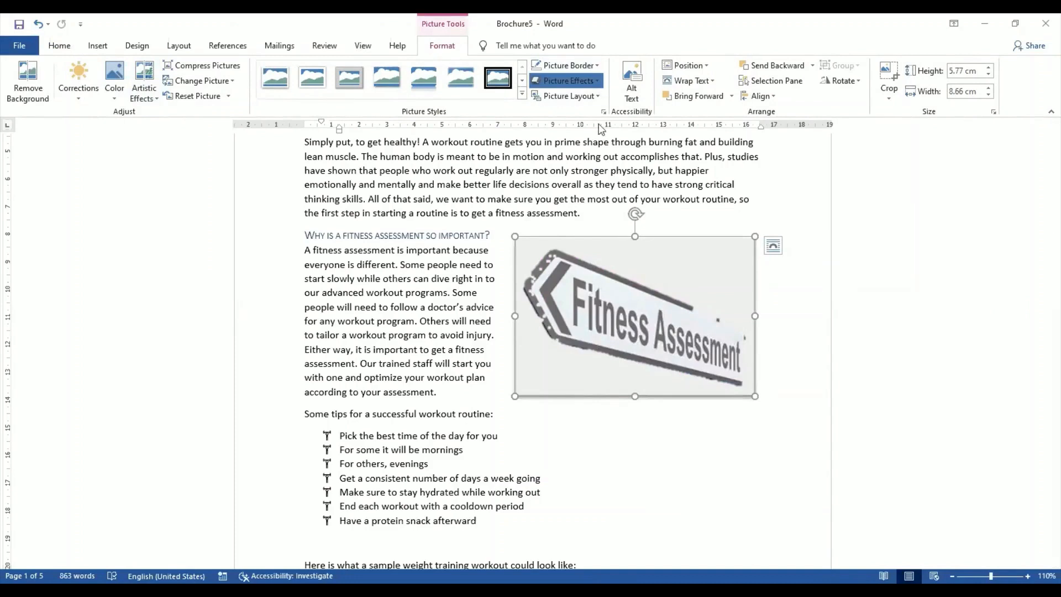
pyautogui.click(598, 82)
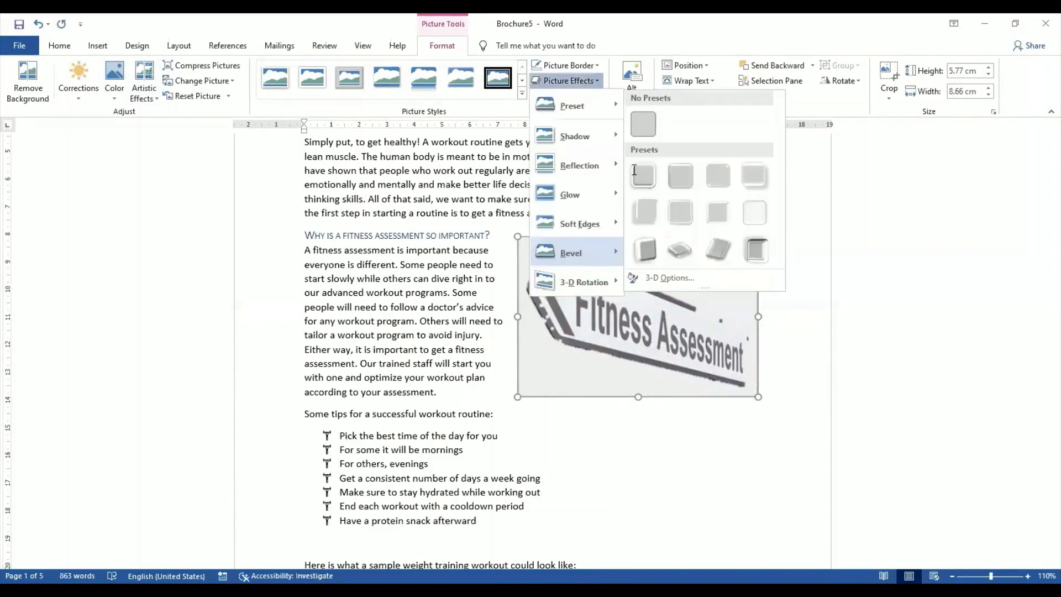
pyautogui.click(596, 335)
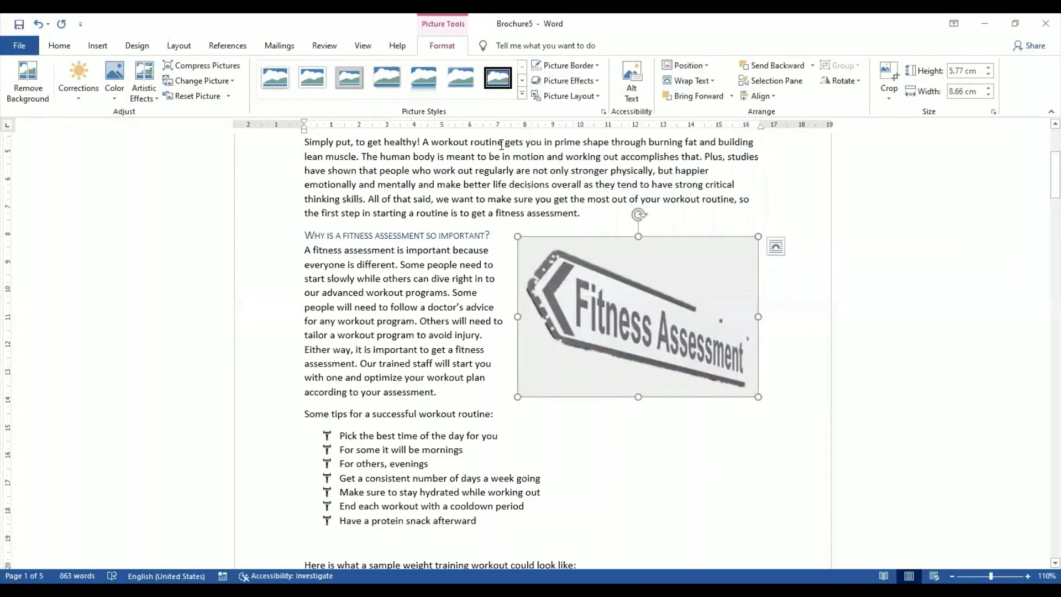
pyautogui.click(599, 85)
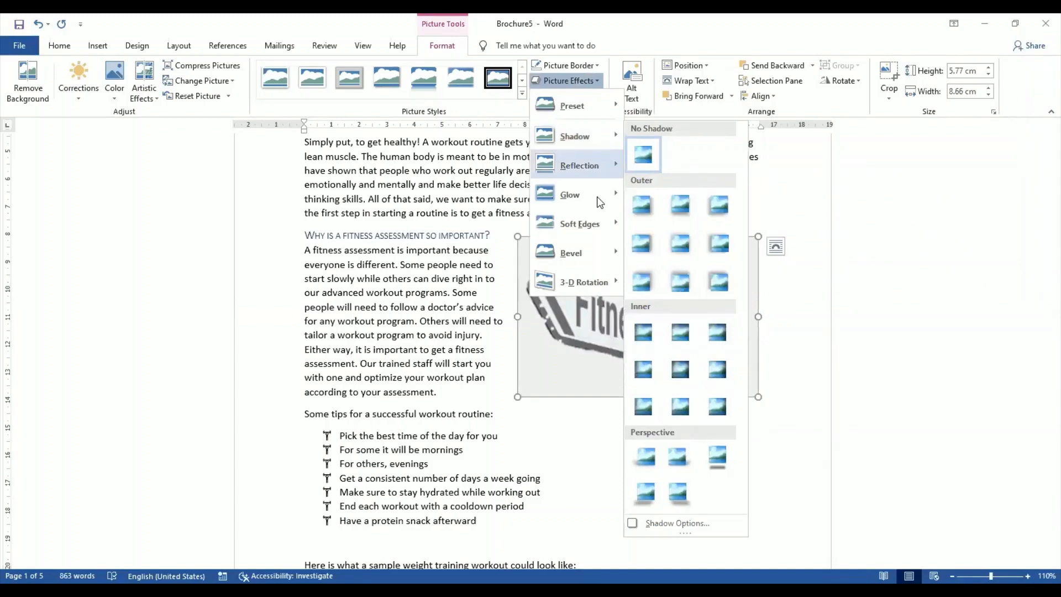
pyautogui.click(597, 81)
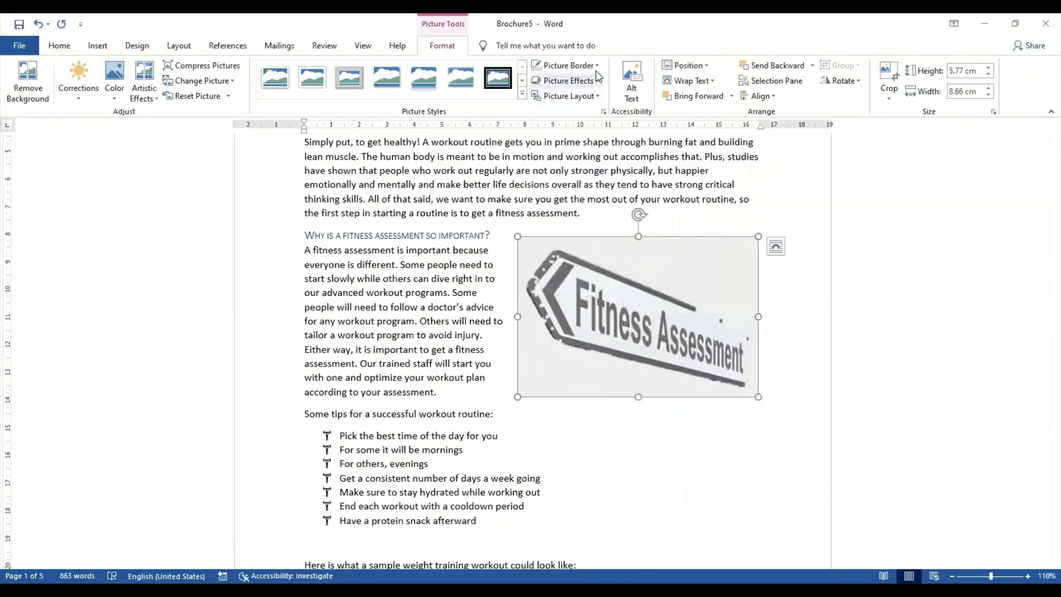
pyautogui.click(782, 440)
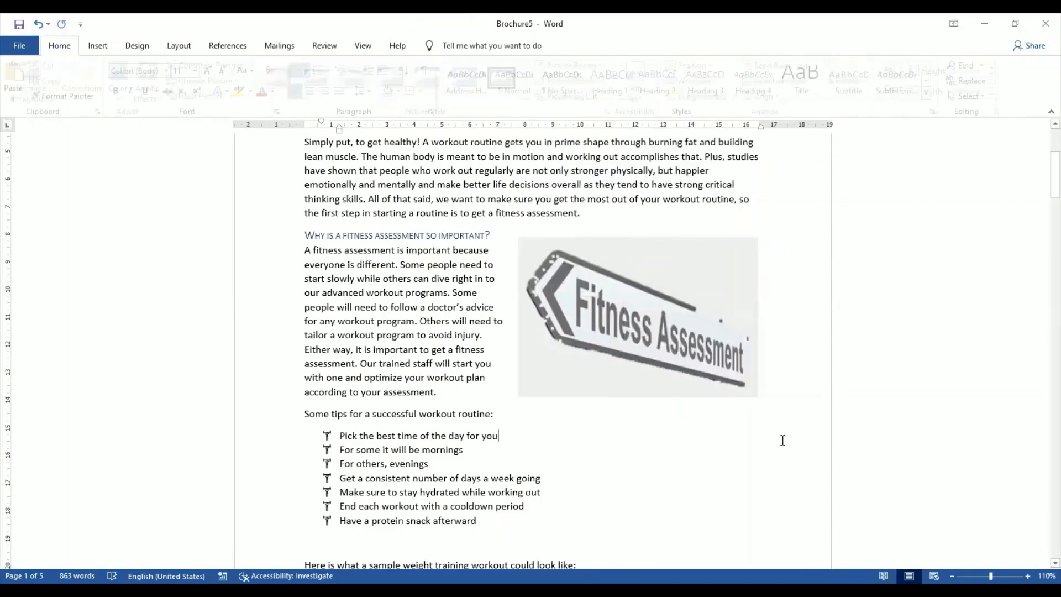
# Step: Search the online pictures for "bird on white background"
pyautogui.click(612, 369)
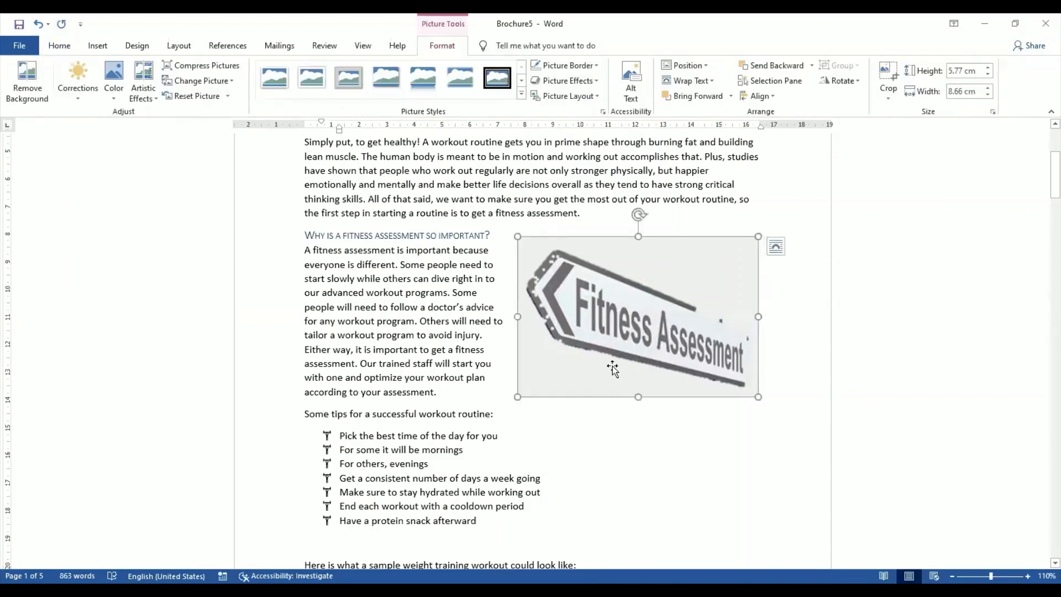
pyautogui.click(94, 49)
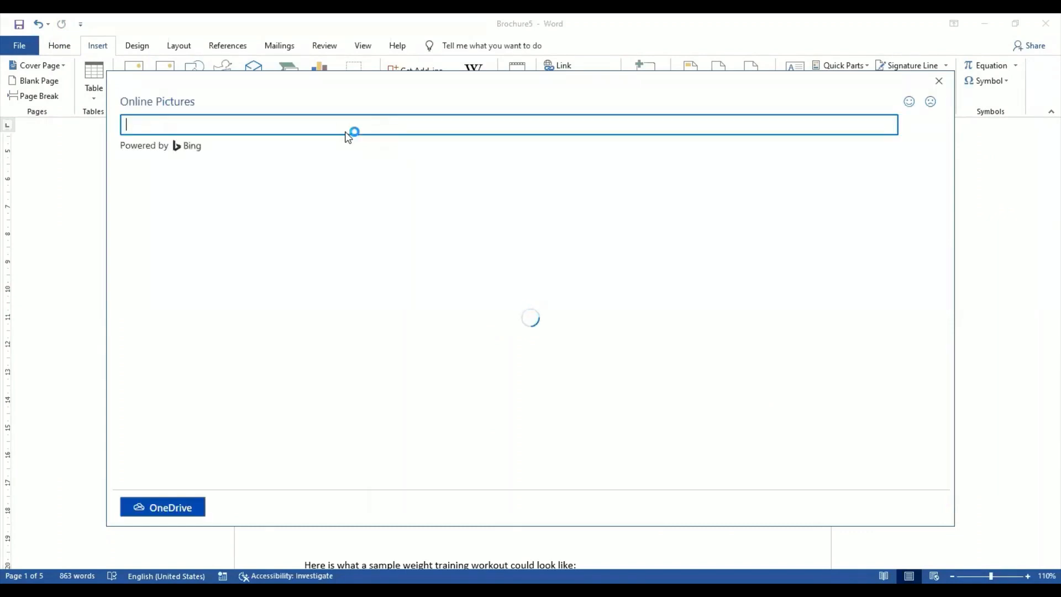
pyautogui.write('bird o')
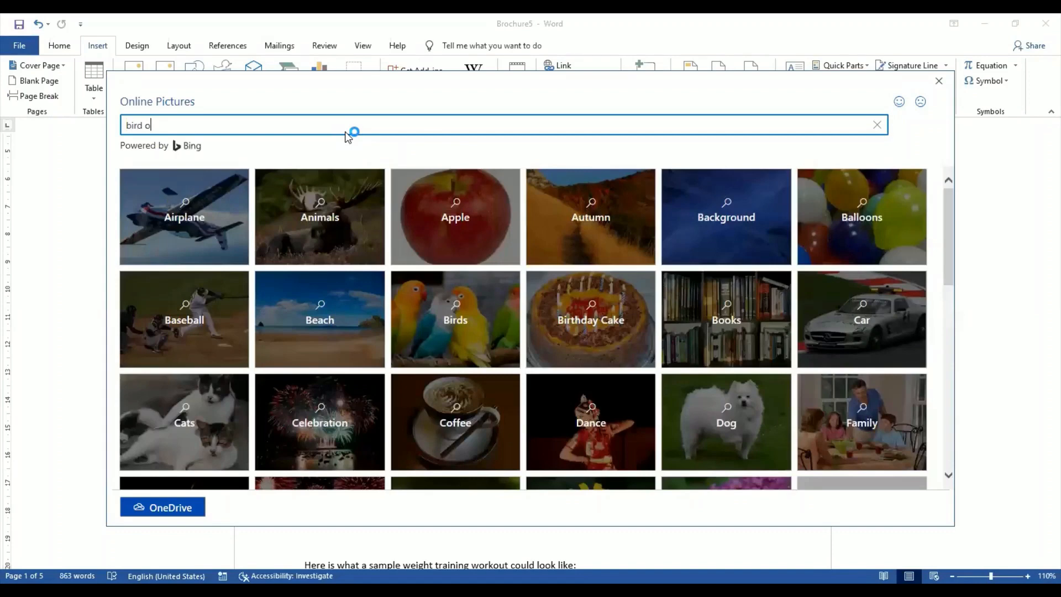
pyautogui.write('n wh')
pyautogui.write('ite bac')
pyautogui.write('kground')
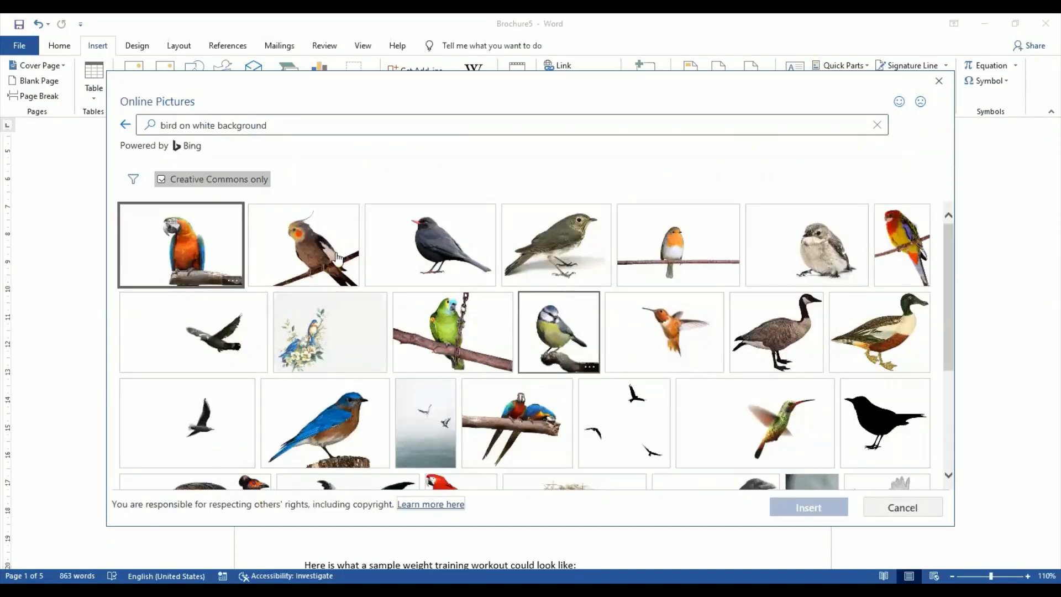
# Step: Insert the picture of the grey cockatiel perched on a branch from the search results
pyautogui.click(327, 250)
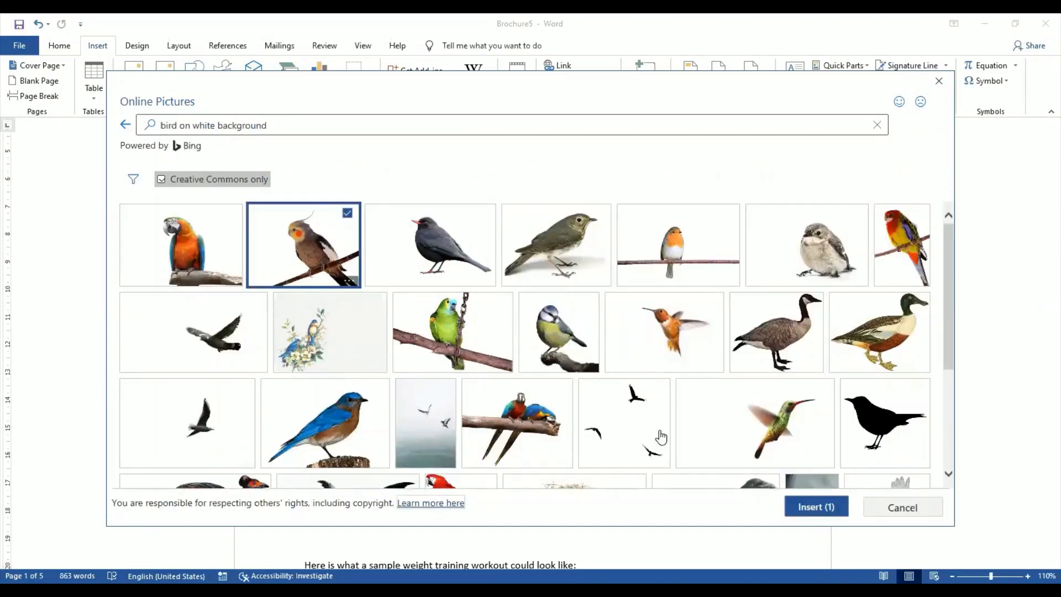
pyautogui.click(805, 510)
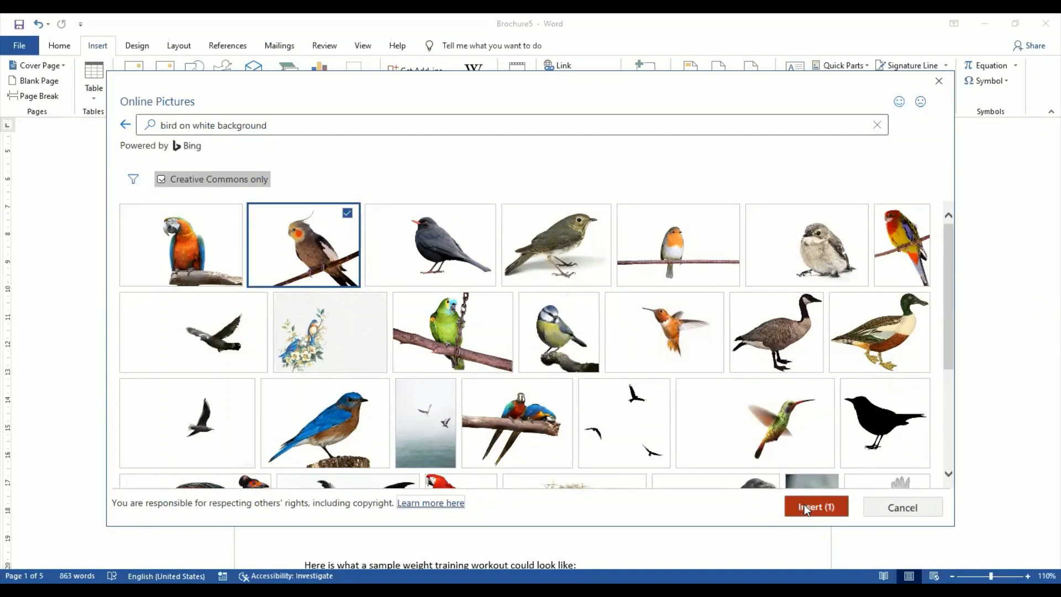
pyautogui.click(804, 506)
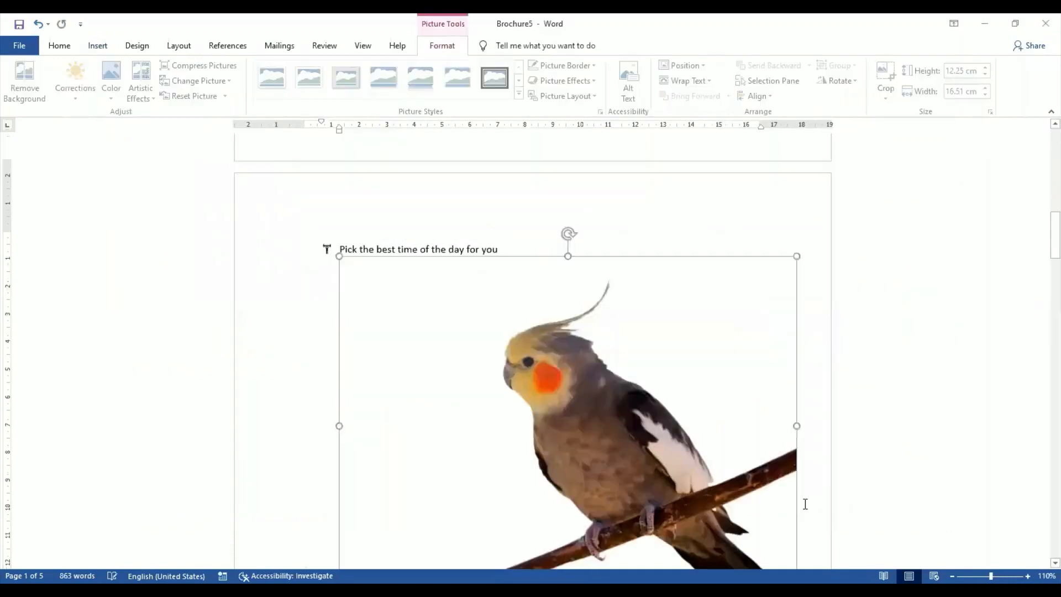
# Step: Shrink the inserted cockatiel picture to about 5.58 cm high and 7.53 cm wide
pyautogui.scroll(-2, 804, 505)
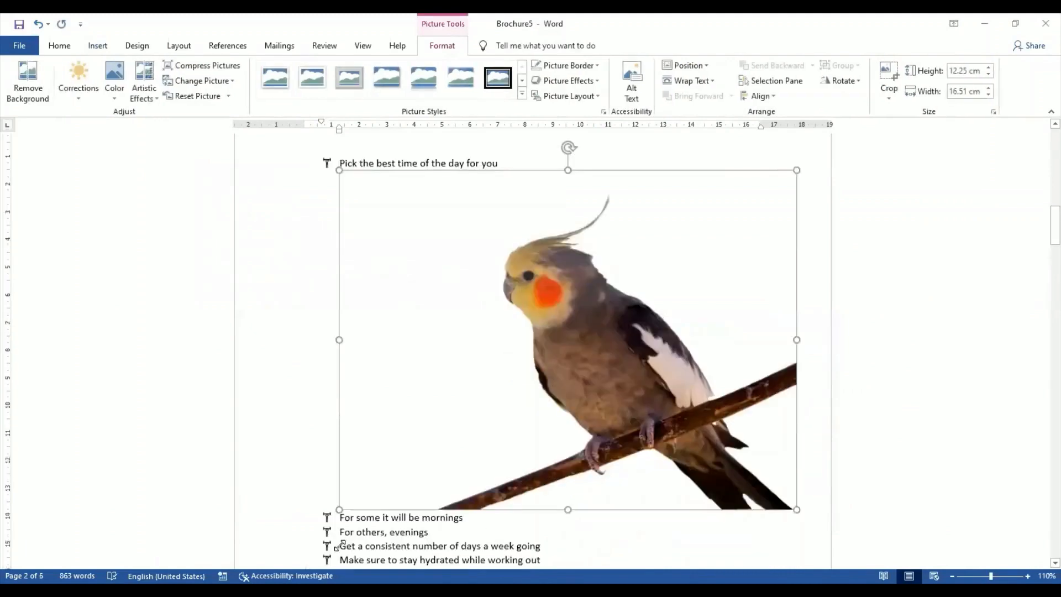
pyautogui.scroll(1, 339, 544)
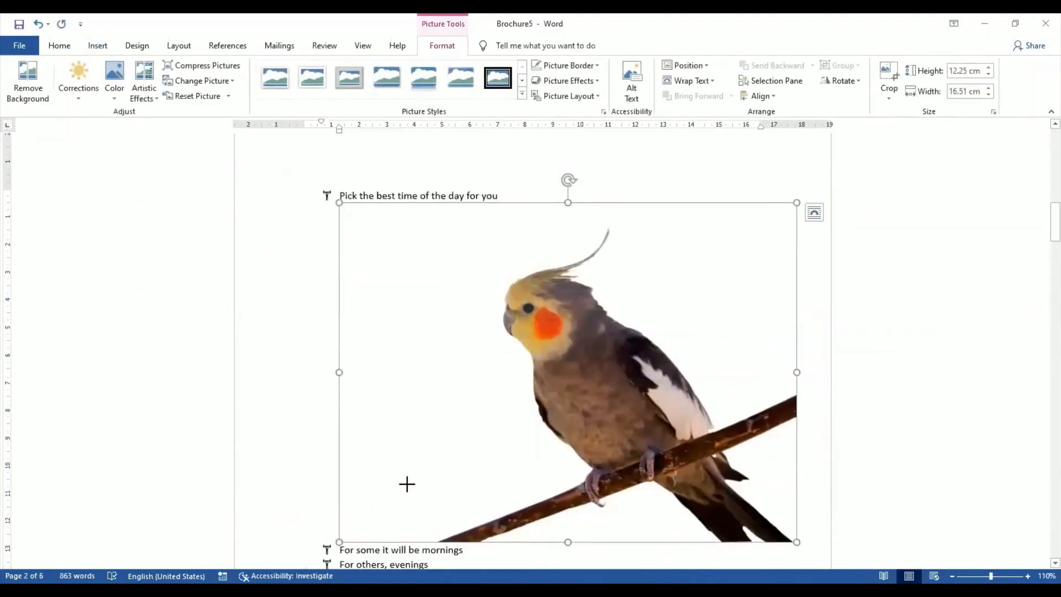
pyautogui.hotkey('ctrl', 'z')
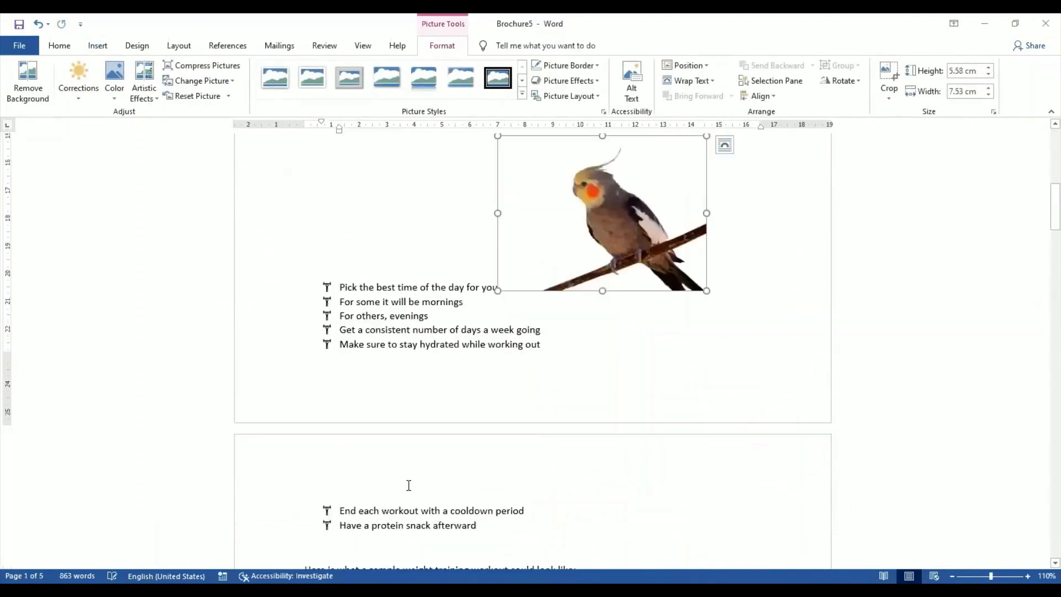
# Step: Set the cockatiel picture's text wrapping to Square and move it beside the workout tips, below the Fitness Assessment picture
pyautogui.scroll(4, 696, 289)
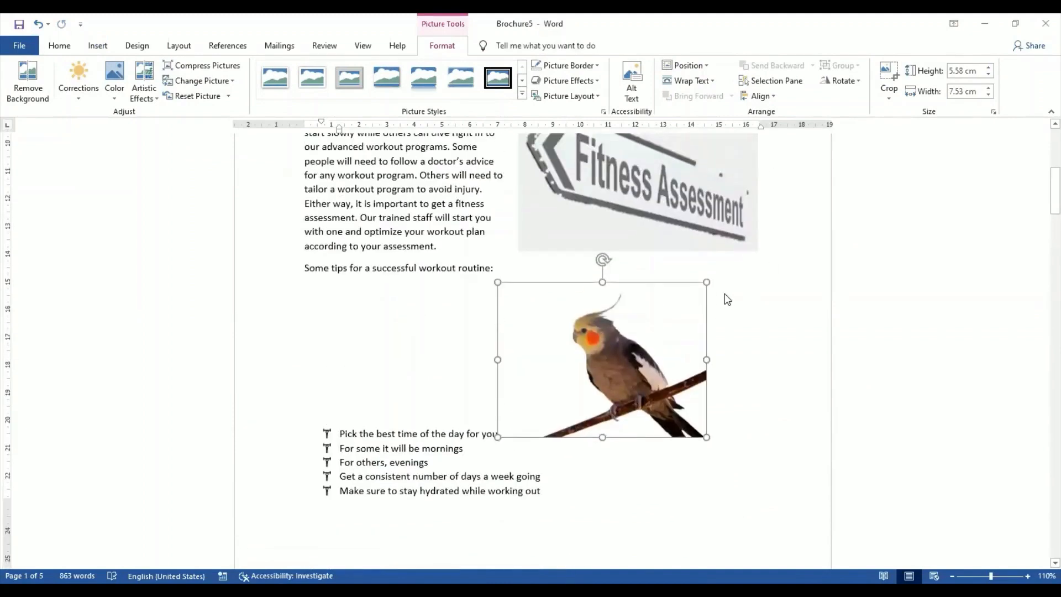
pyautogui.click(724, 291)
pyautogui.click(764, 386)
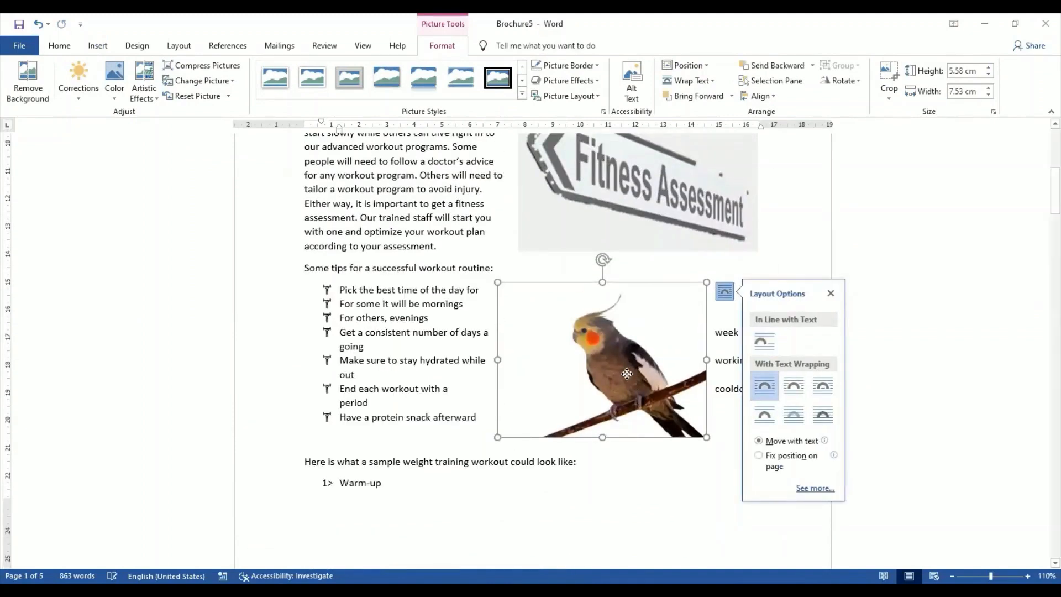
pyautogui.moveTo(707, 351); pyautogui.dragTo(679, 366)
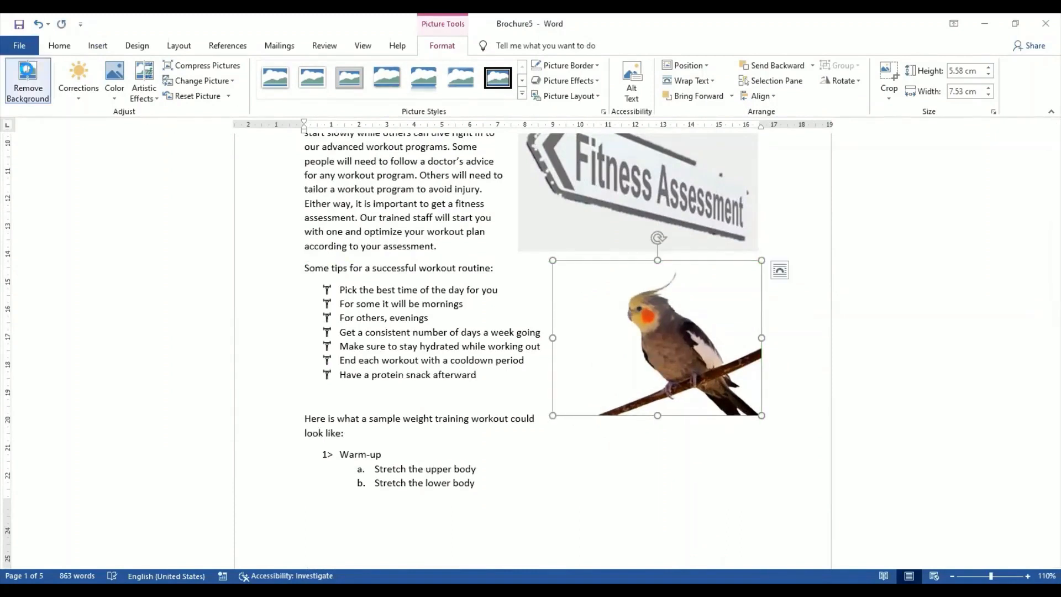
# Step: Start Remove Background on the cockatiel picture and mark the branch and tail feathers as areas to keep
pyautogui.click(28, 78)
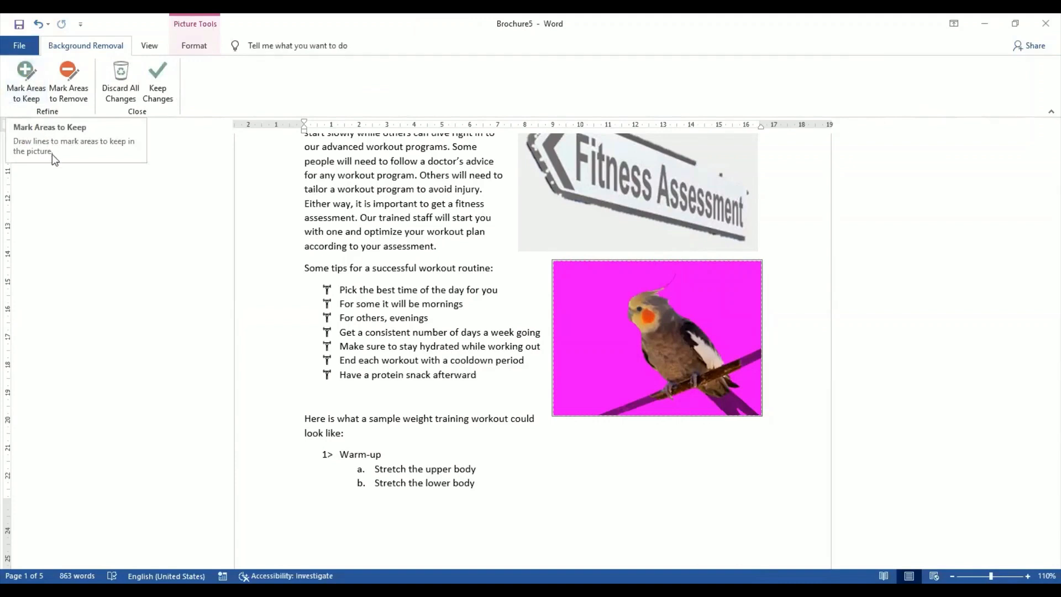
pyautogui.click(27, 75)
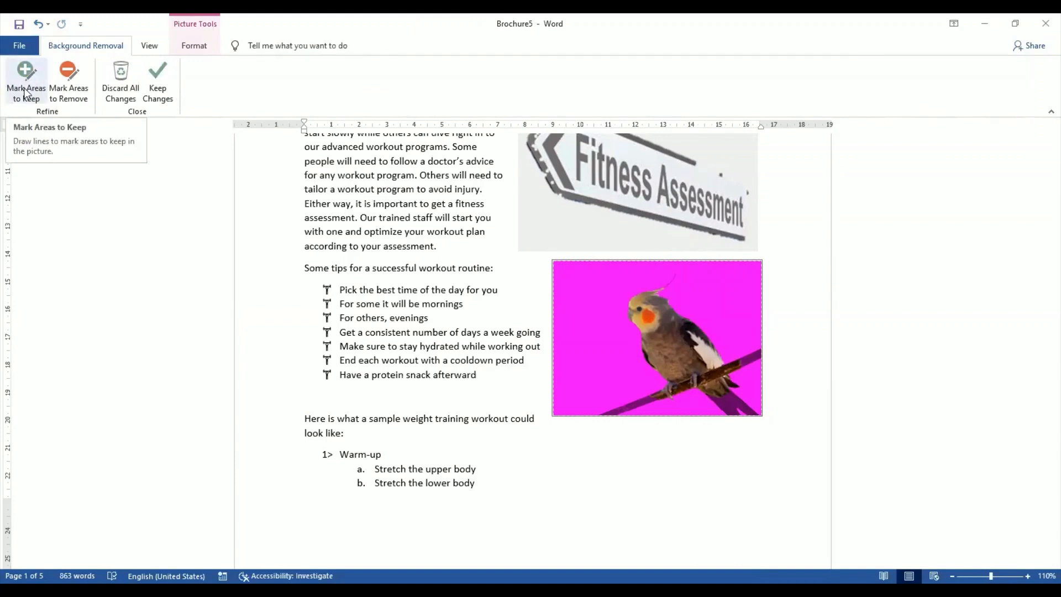
pyautogui.click(638, 404)
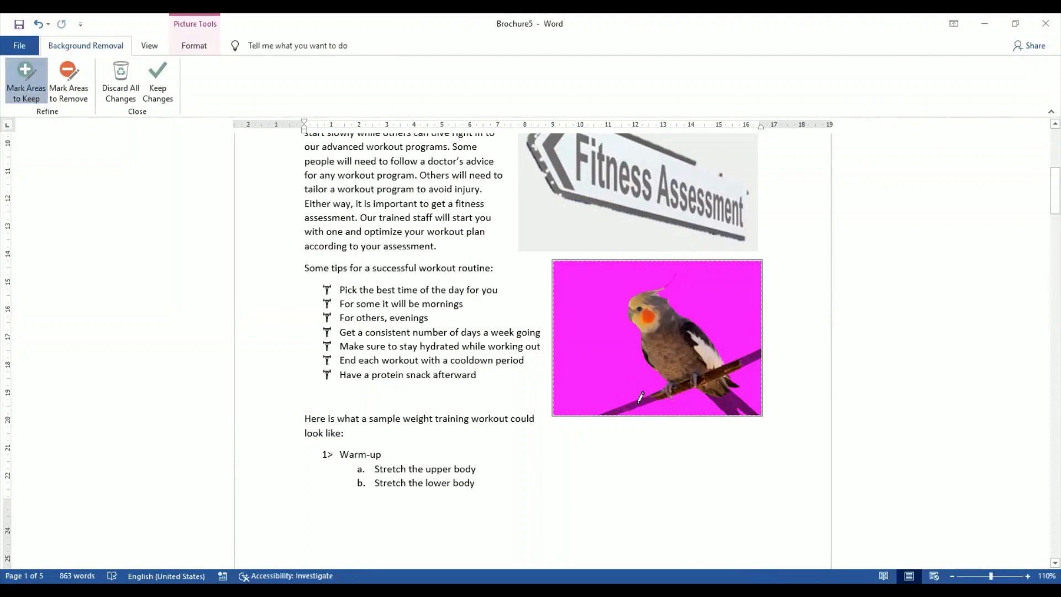
pyautogui.click(749, 357)
pyautogui.click(755, 359)
pyautogui.click(619, 412)
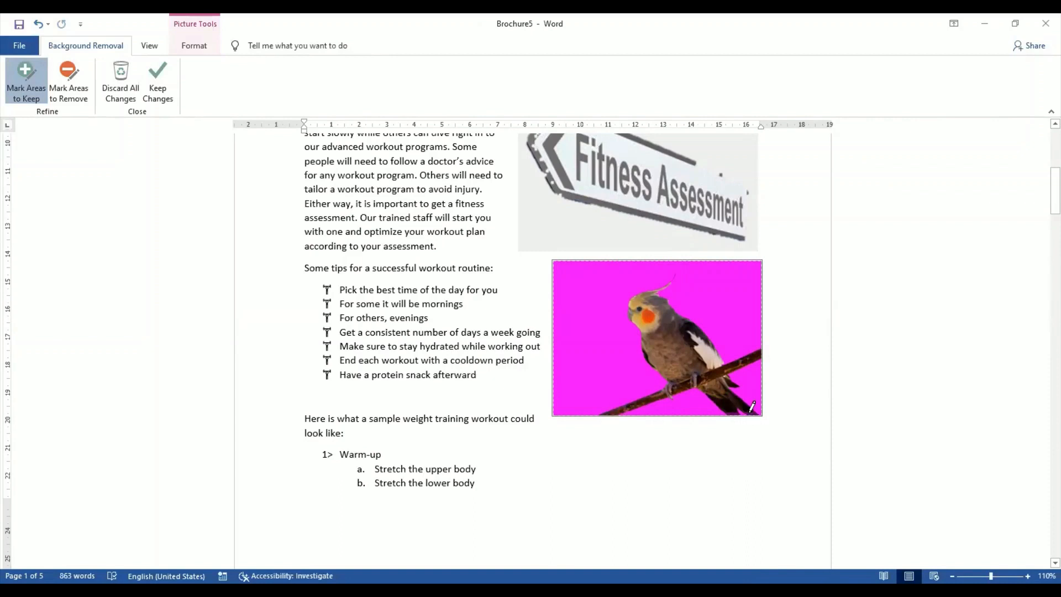
pyautogui.click(748, 413)
# Step: Mark the leftover patch beside the cockatiel's tail feathers for removal and keep the background removal changes
pyautogui.click(68, 81)
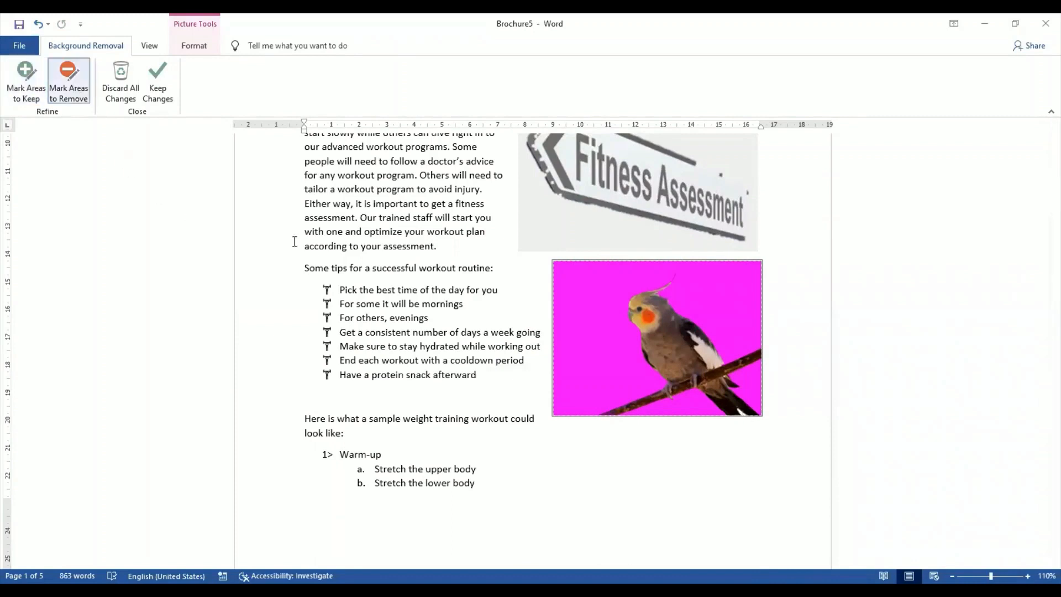
pyautogui.click(740, 414)
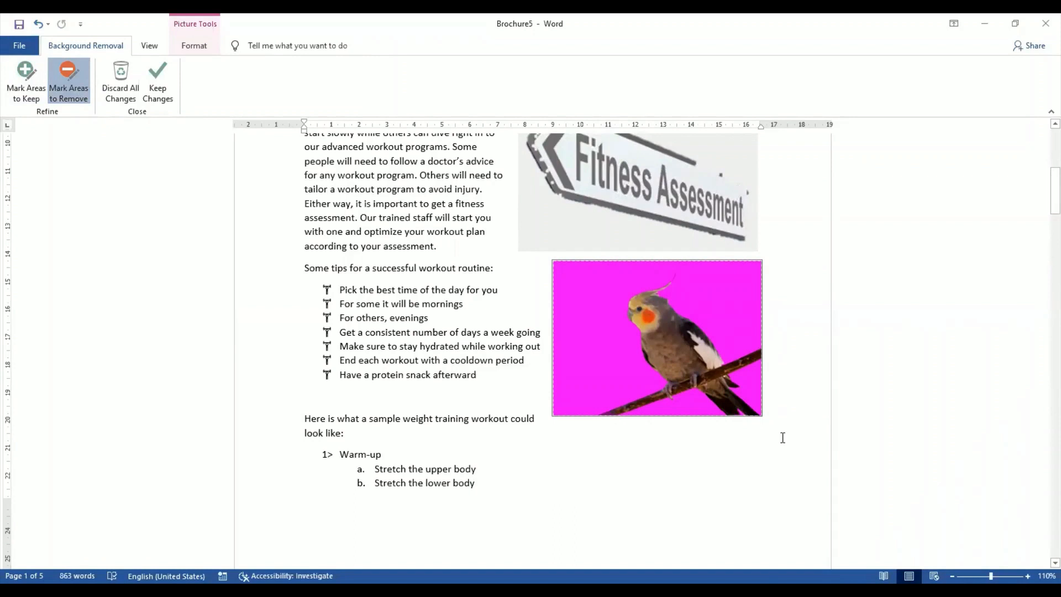
pyautogui.click(158, 80)
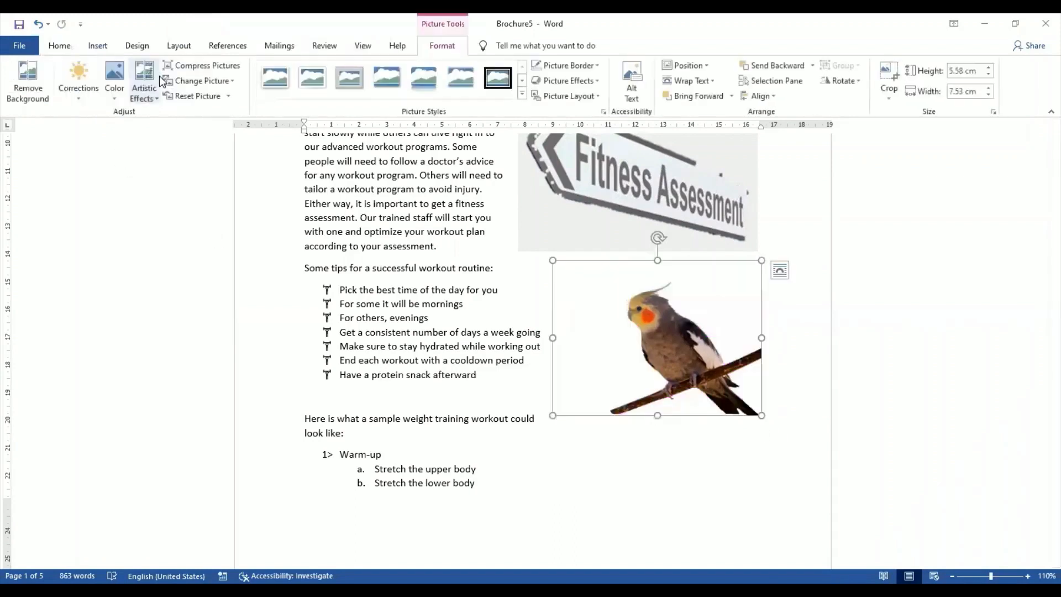
# Step: Move the cockatiel picture left over the workout tips, and reopen its background removal, keeping the changes
pyautogui.click(742, 445)
pyautogui.moveTo(680, 347); pyautogui.dragTo(605, 346)
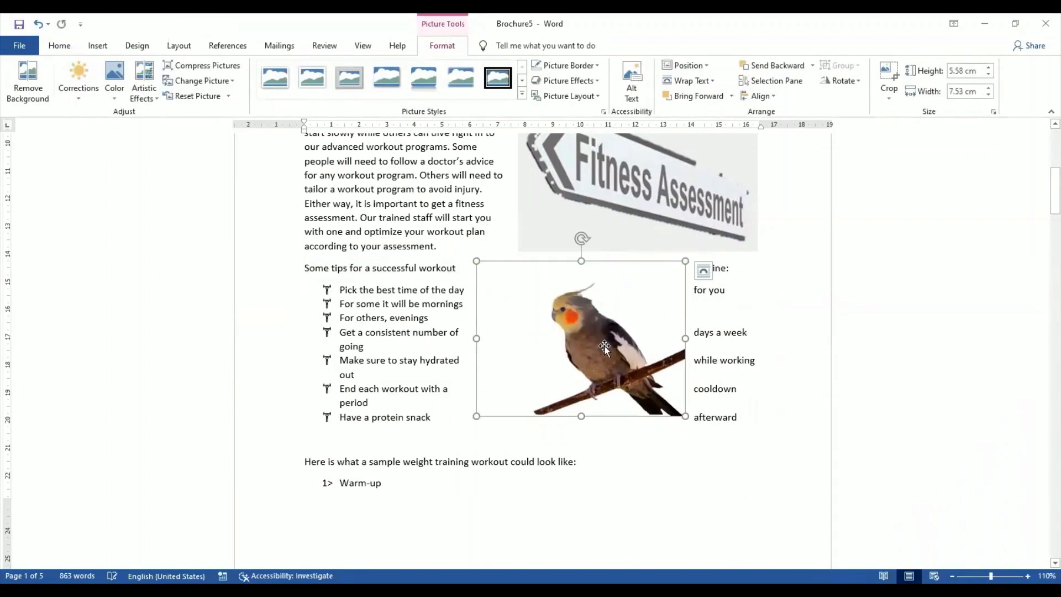
pyautogui.click(27, 77)
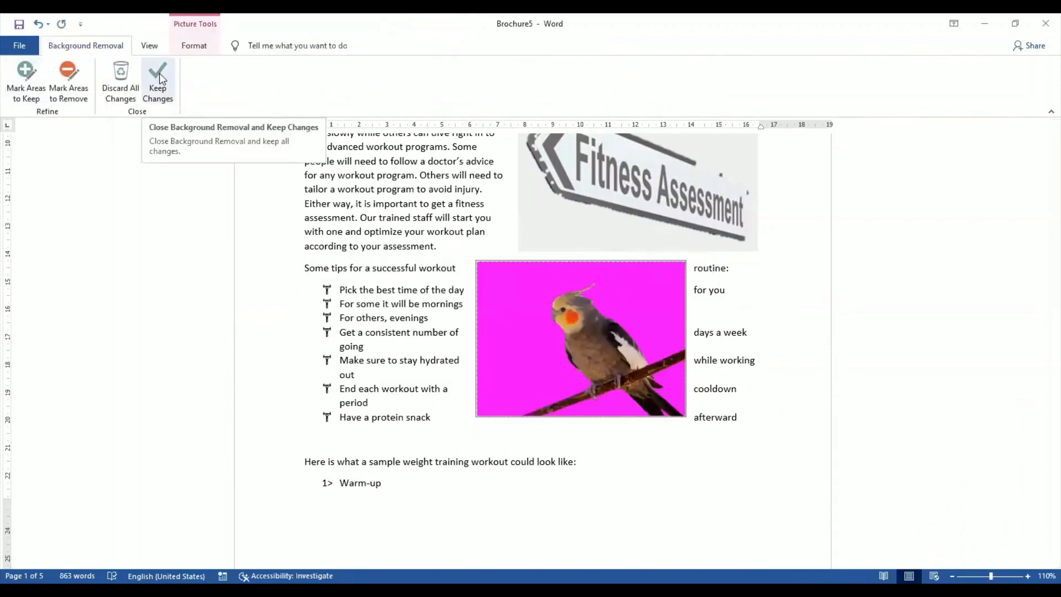
pyautogui.click(160, 78)
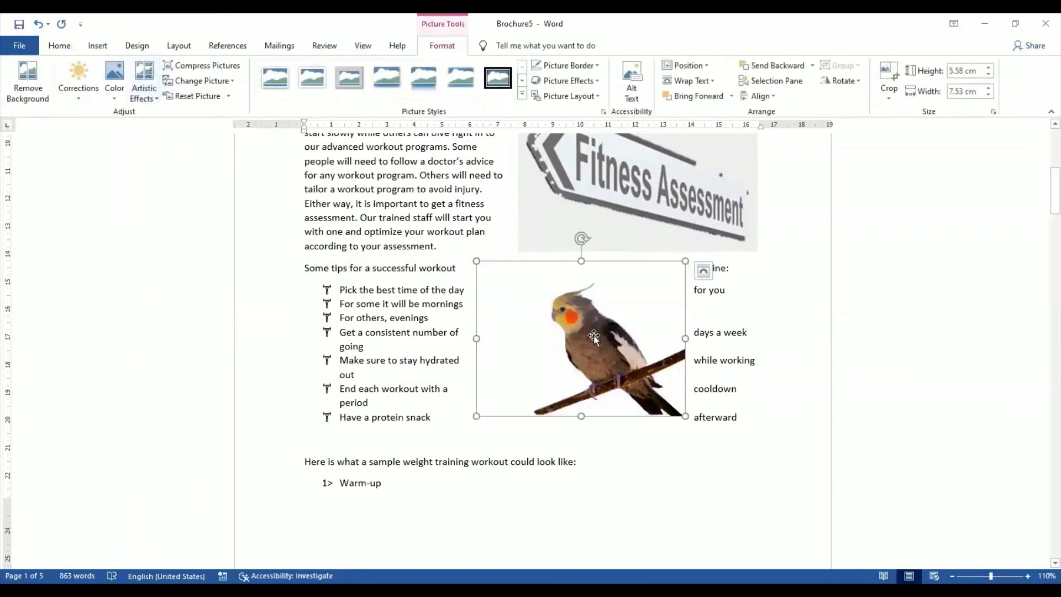
# Step: Reposition the cockatiel picture further left within the workout tips list
pyautogui.moveTo(594, 337); pyautogui.dragTo(505, 377)
pyautogui.click(729, 521)
pyautogui.click(672, 374)
pyautogui.scroll(2, 513, 378)
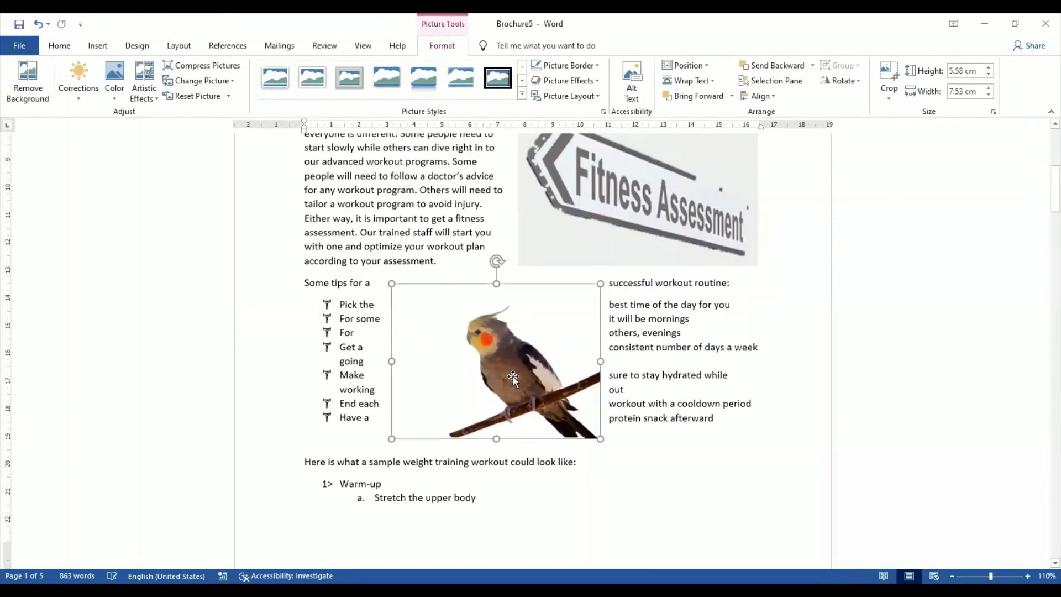
pyautogui.moveTo(519, 420); pyautogui.dragTo(556, 412)
# Step: Set the cockatiel picture's text wrapping to In Front of Text and move it over the fitness assessment paragraph
pyautogui.click(655, 334)
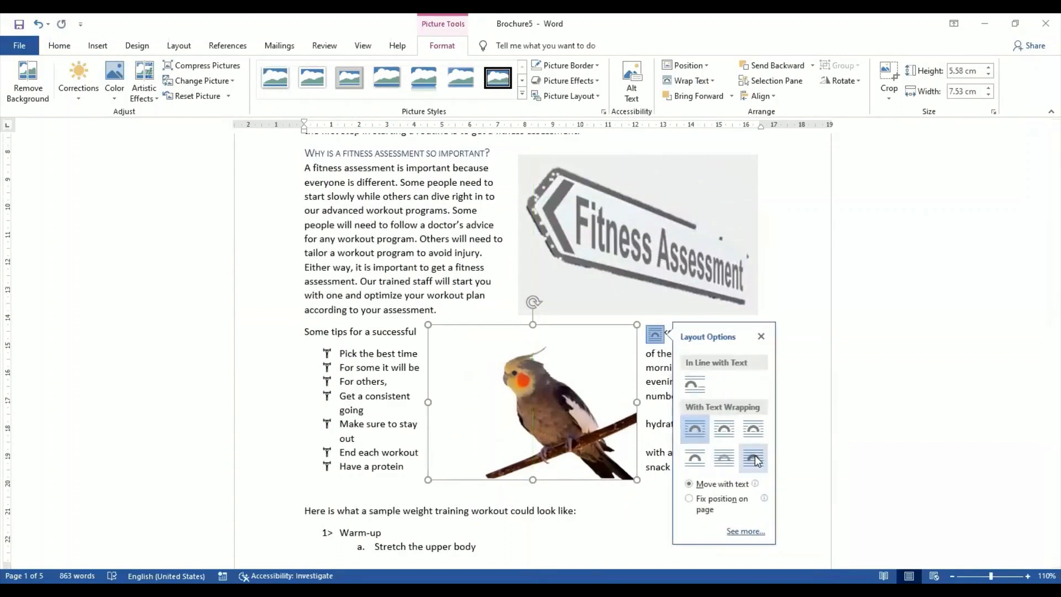
pyautogui.click(757, 460)
pyautogui.moveTo(577, 428); pyautogui.dragTo(451, 247)
pyautogui.click(683, 426)
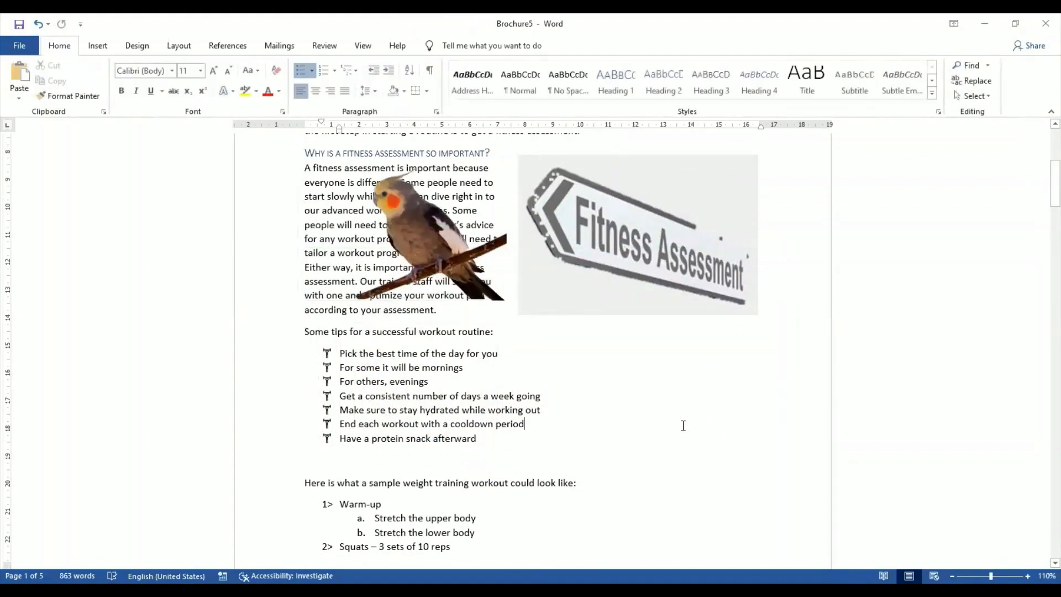
# Step: Move the cockatiel picture off the fitness assessment paragraph, further up and to the right on page 1
pyautogui.scroll(1, 683, 426)
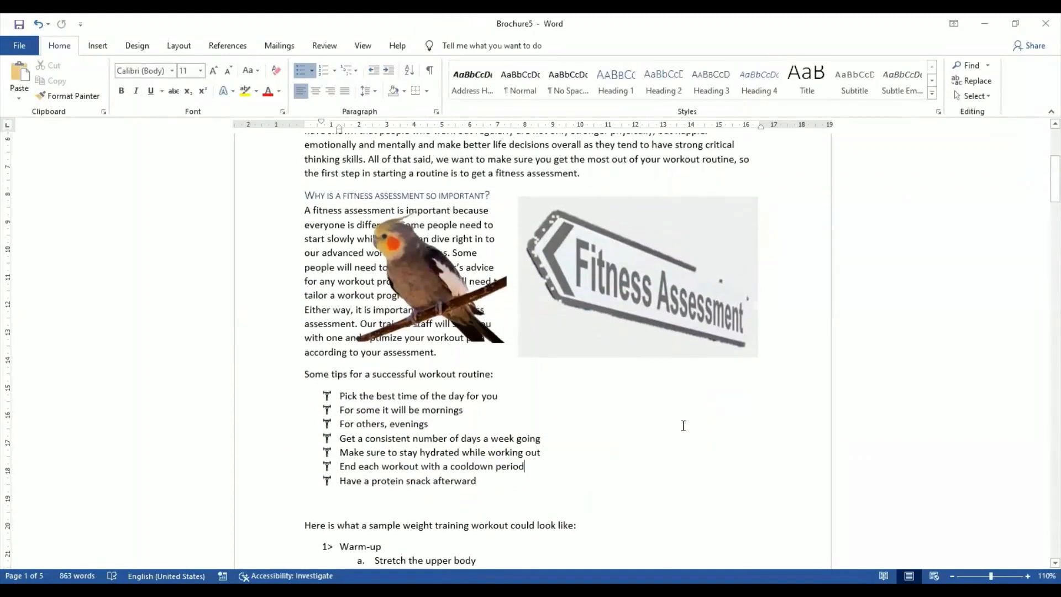
pyautogui.scroll(2, 687, 431)
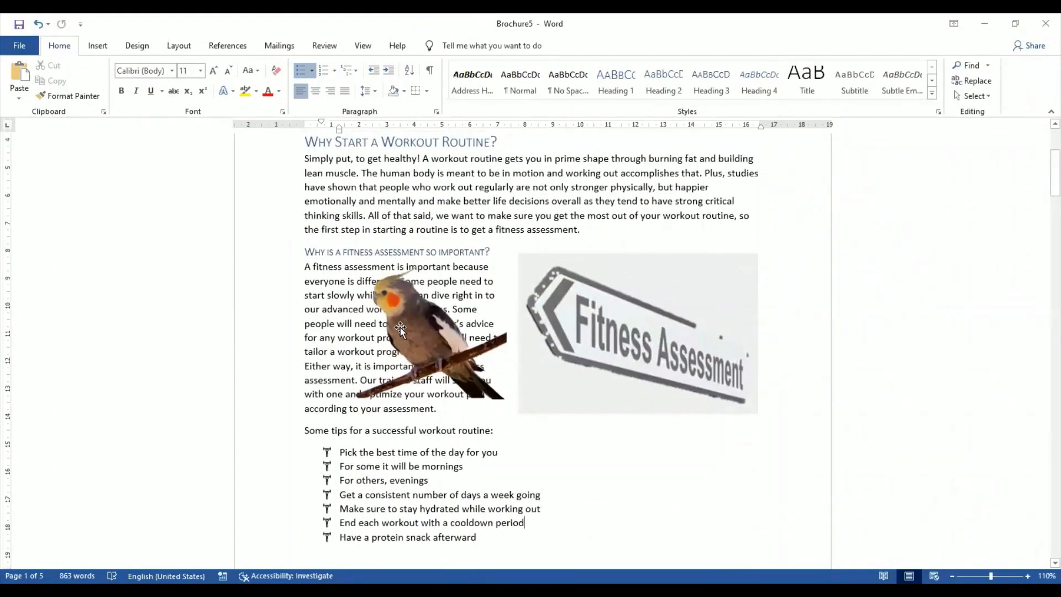
pyautogui.click(421, 302)
pyautogui.moveTo(421, 302); pyautogui.dragTo(557, 213)
pyautogui.scroll(5, 557, 213)
pyautogui.moveTo(599, 389); pyautogui.dragTo(662, 251)
# Step: Review the 3D Model tasks in Word2019Assignments.pdf and place the cursor in the empty space below the kettlebell text on page 3 of Brochure5
pyautogui.scroll(1, 371, 216)
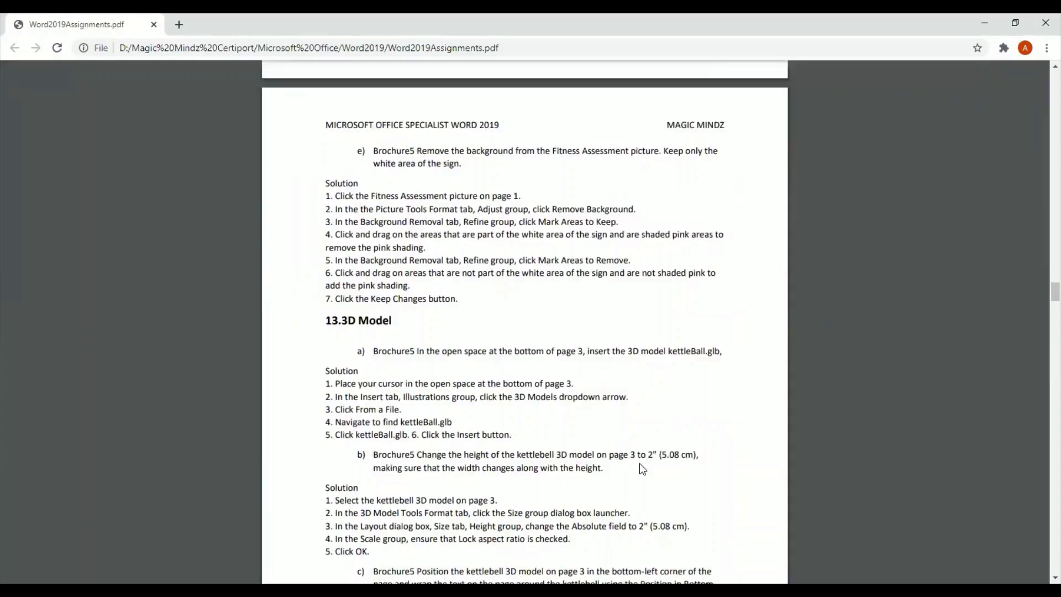
pyautogui.scroll(-1, 640, 465)
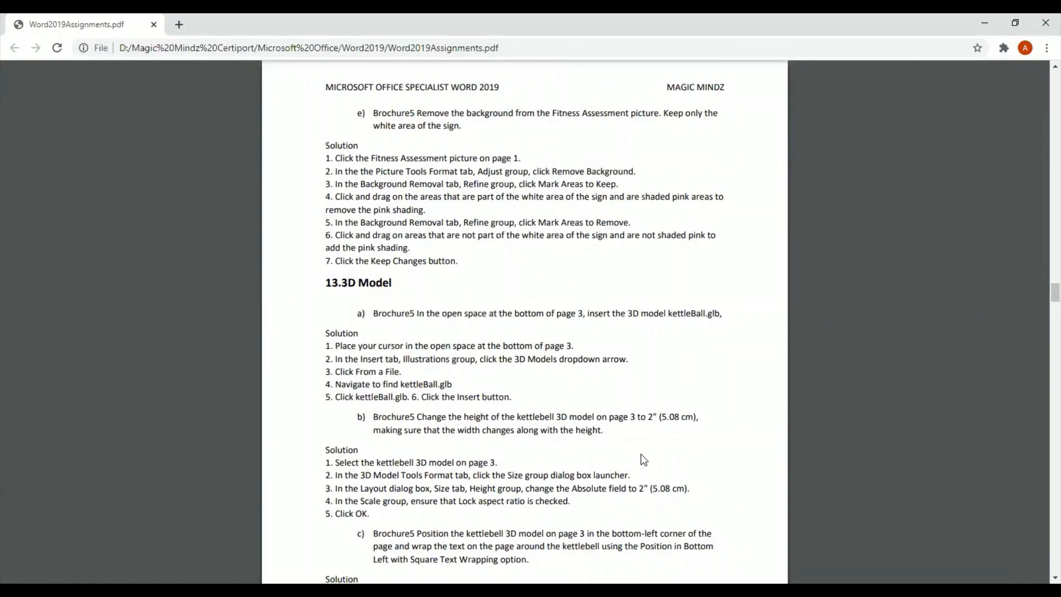
pyautogui.scroll(-2, 644, 460)
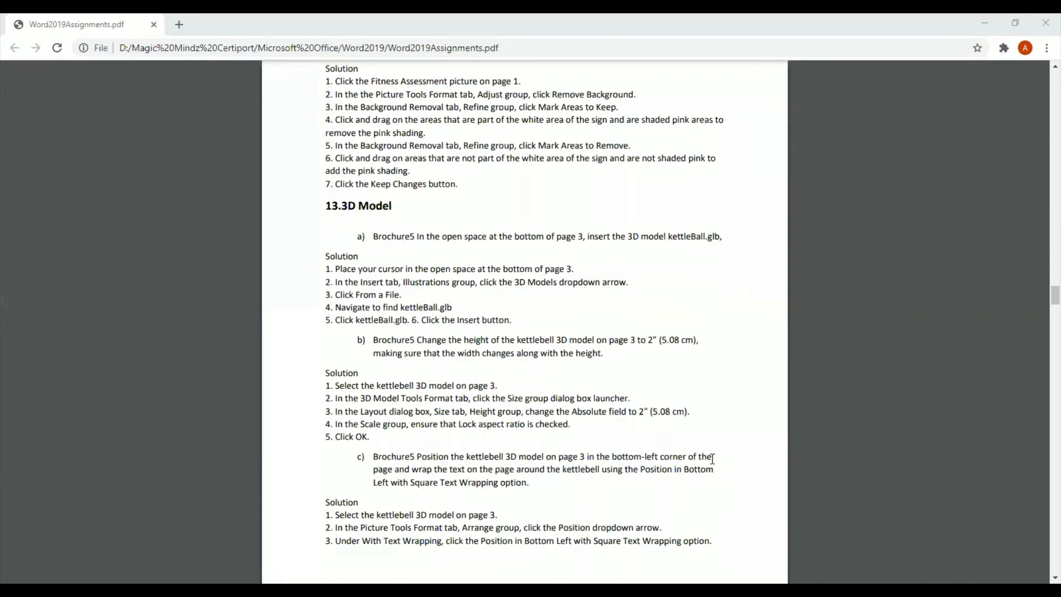
pyautogui.hotkey('alt', 'Tab')
pyautogui.scroll(-5, 712, 459)
pyautogui.scroll(-10, 712, 460)
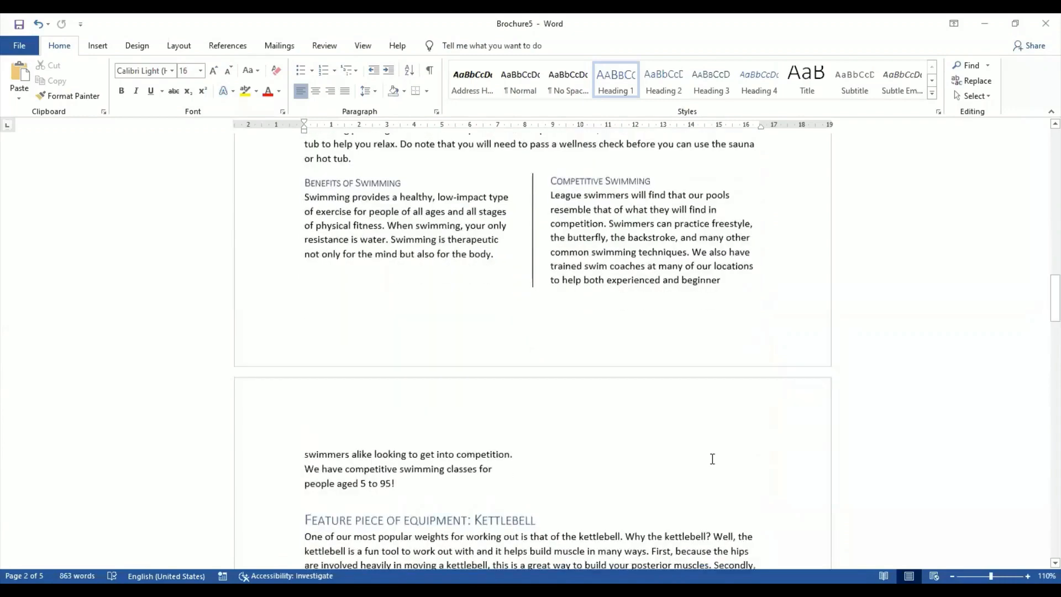
pyautogui.scroll(-3, 372, 416)
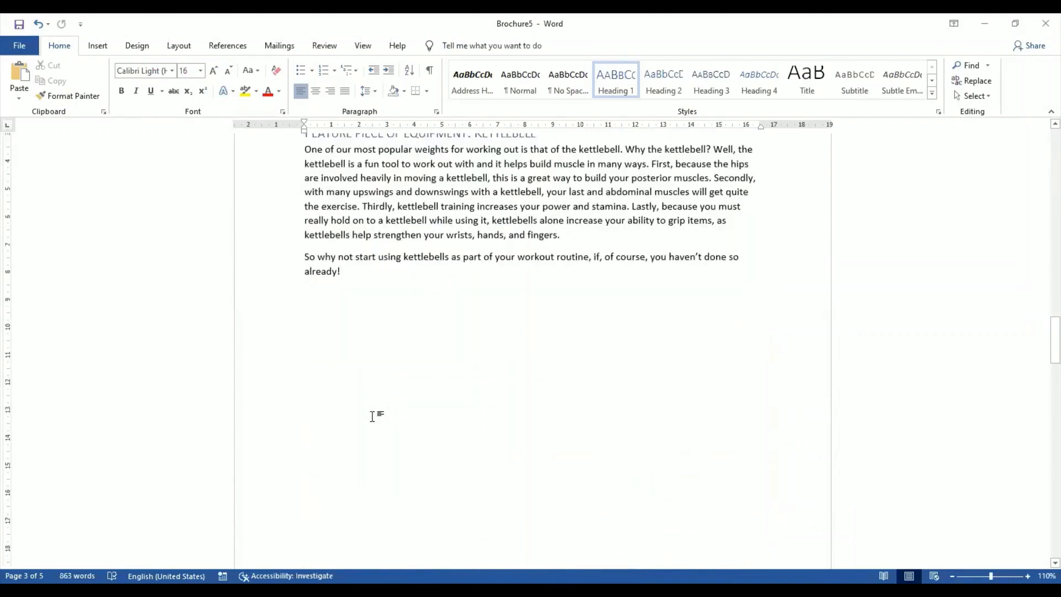
pyautogui.click(307, 285)
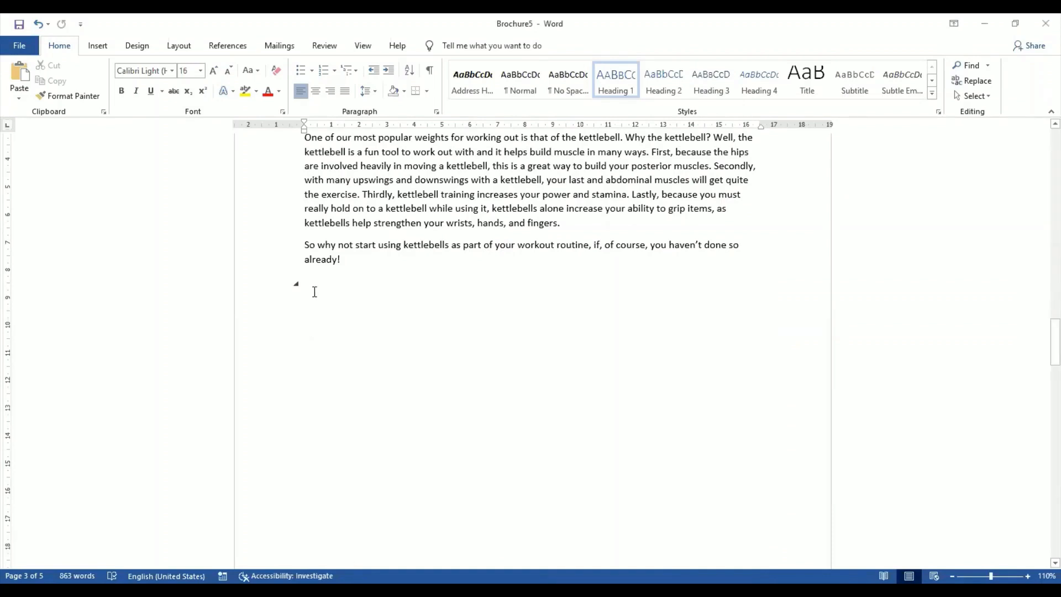
pyautogui.click(101, 48)
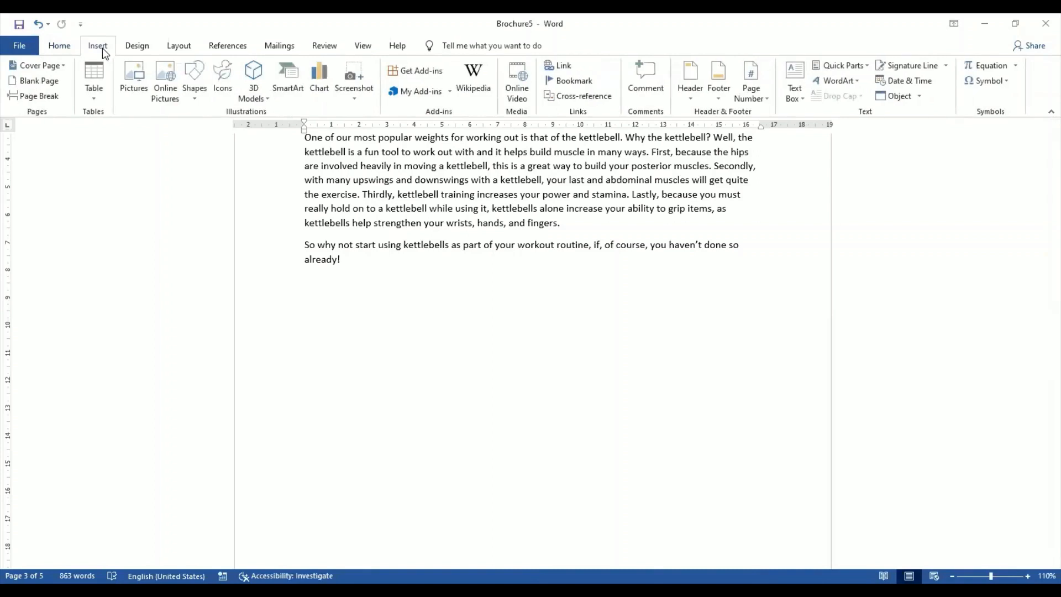
pyautogui.click(265, 104)
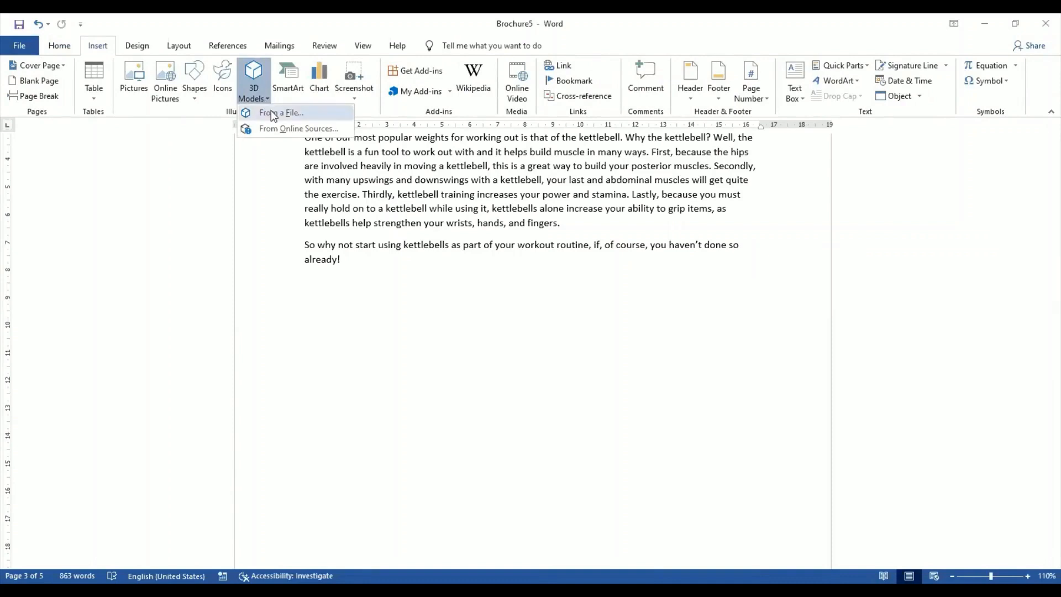
pyautogui.click(272, 115)
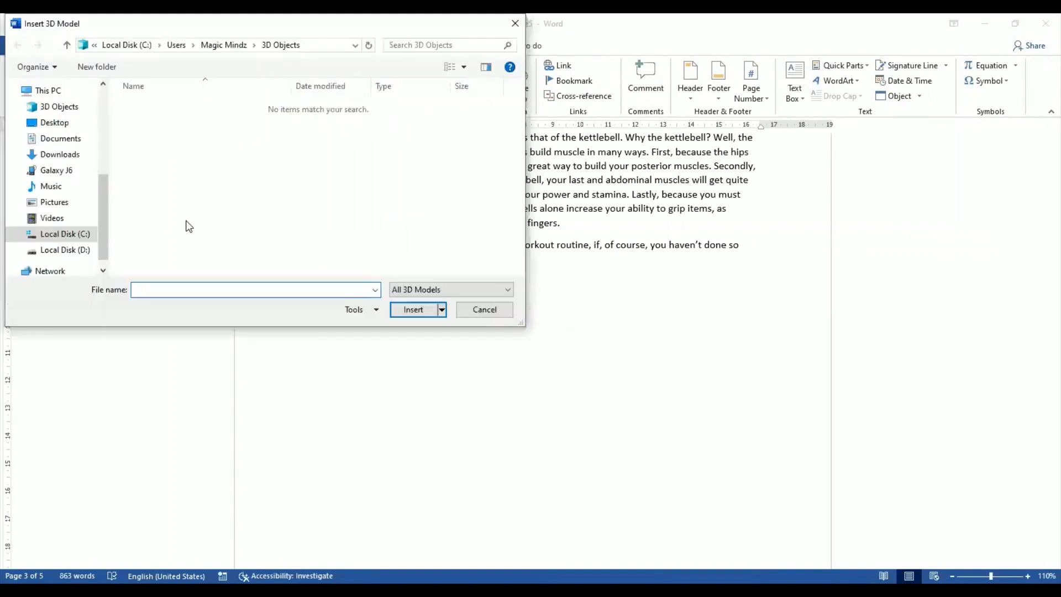
pyautogui.click(77, 250)
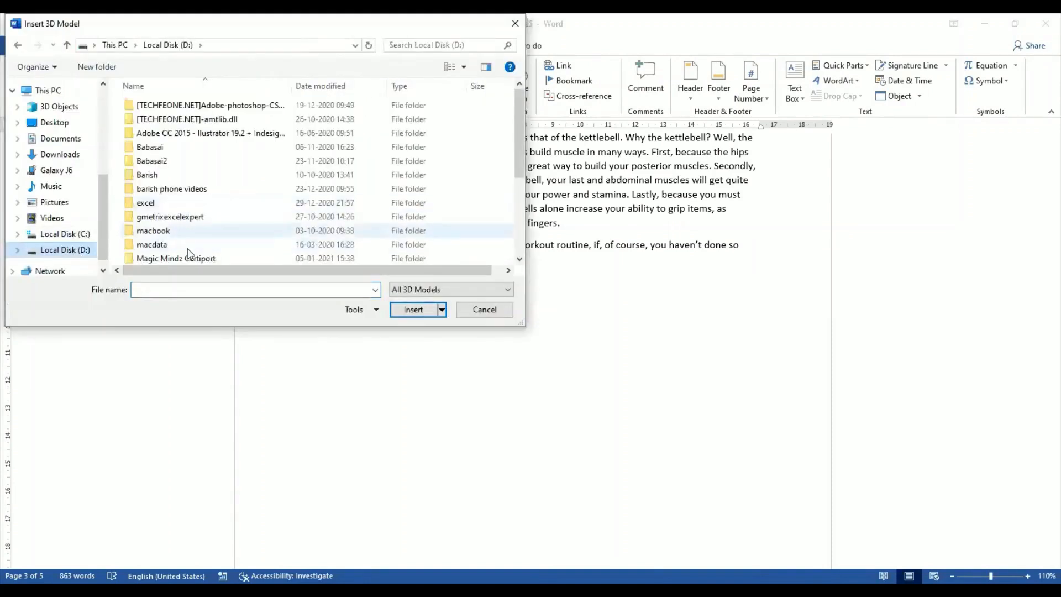
pyautogui.click(192, 258)
pyautogui.doubleClick(192, 258)
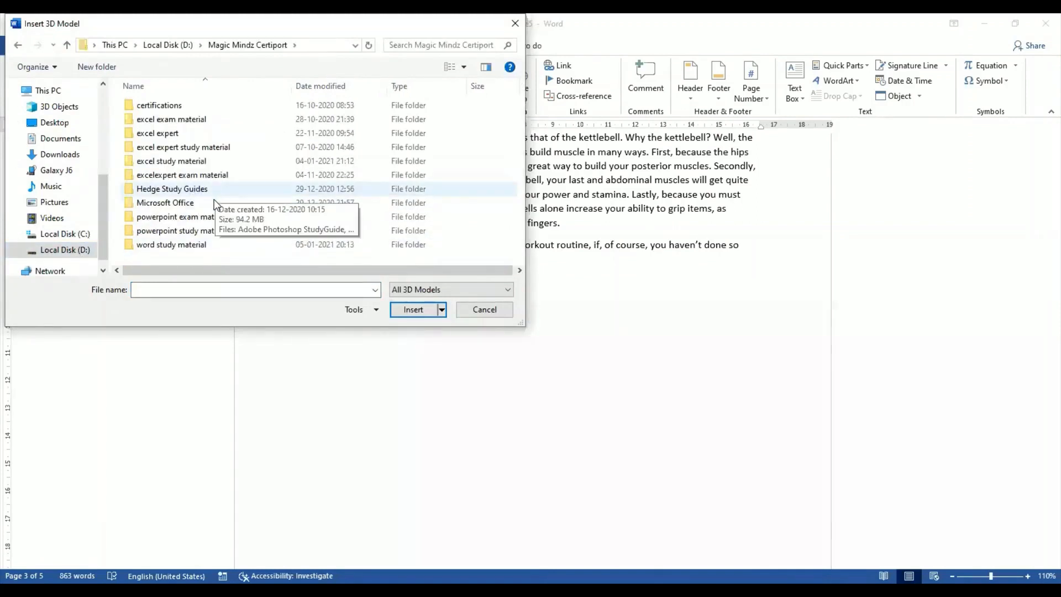
pyautogui.doubleClick(214, 203)
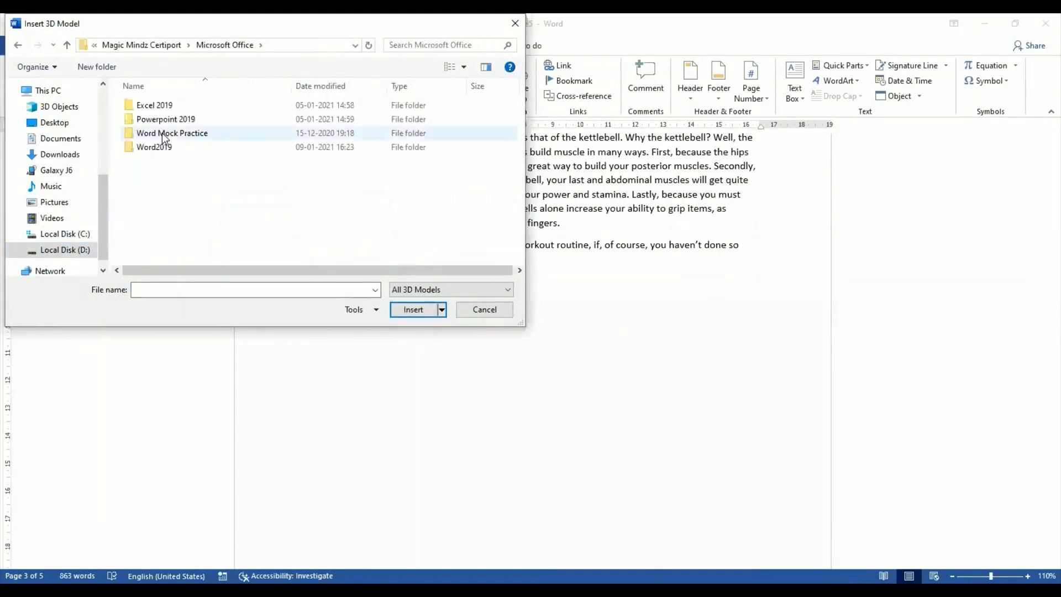
pyautogui.doubleClick(166, 147)
pyautogui.doubleClick(172, 104)
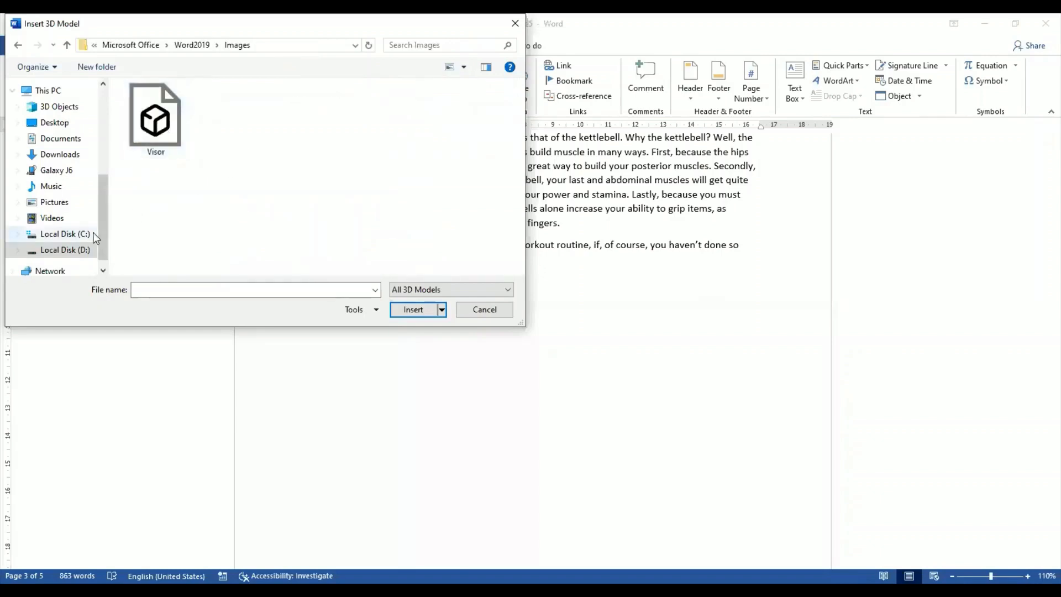
pyautogui.click(70, 252)
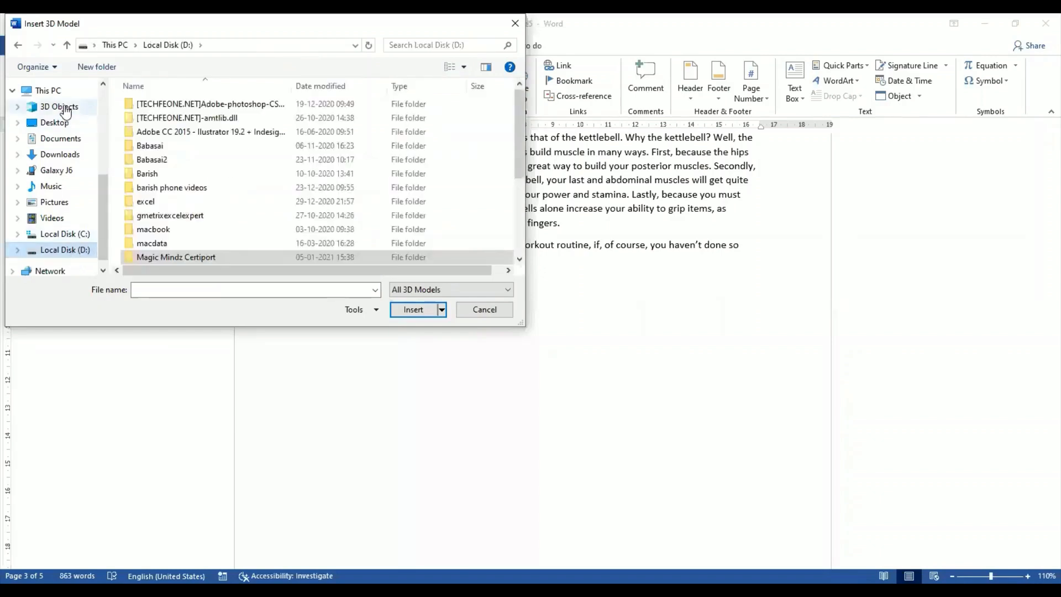
pyautogui.click(62, 106)
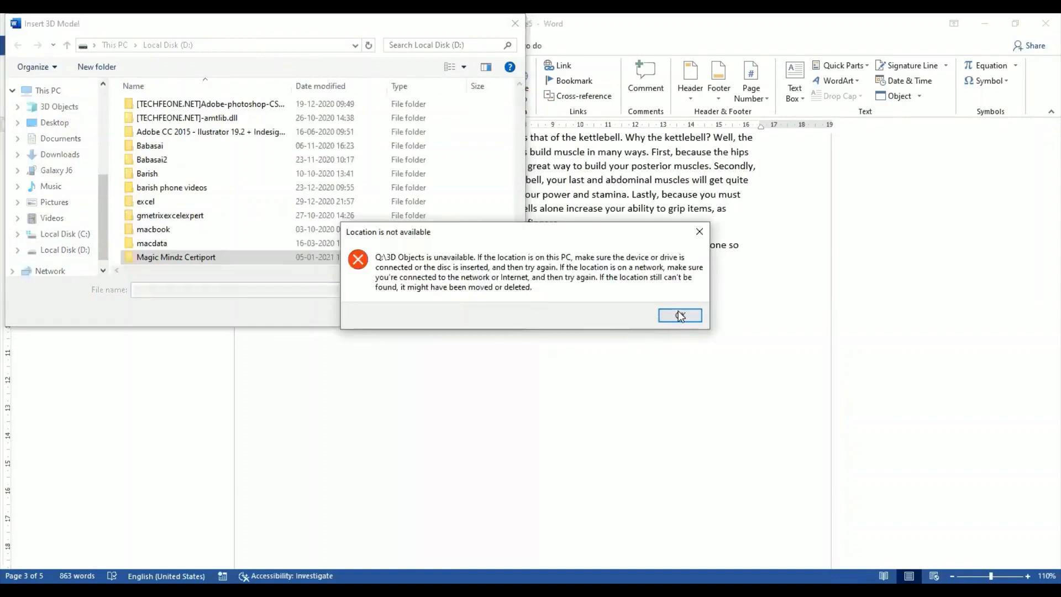
pyautogui.click(681, 317)
pyautogui.click(489, 310)
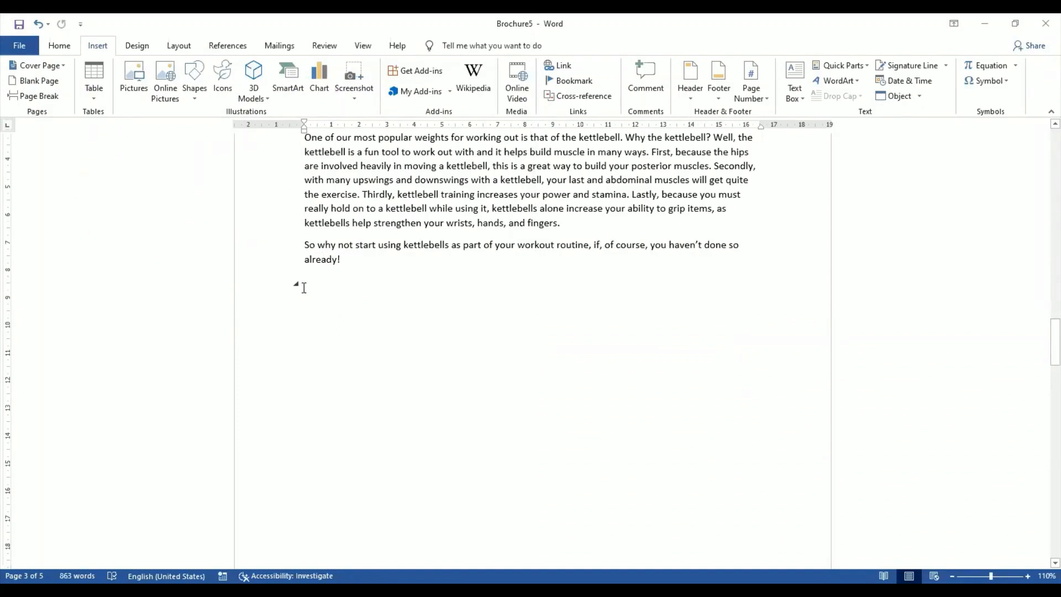
# Step: Open the online 3D model library and browse its categories
pyautogui.click(265, 102)
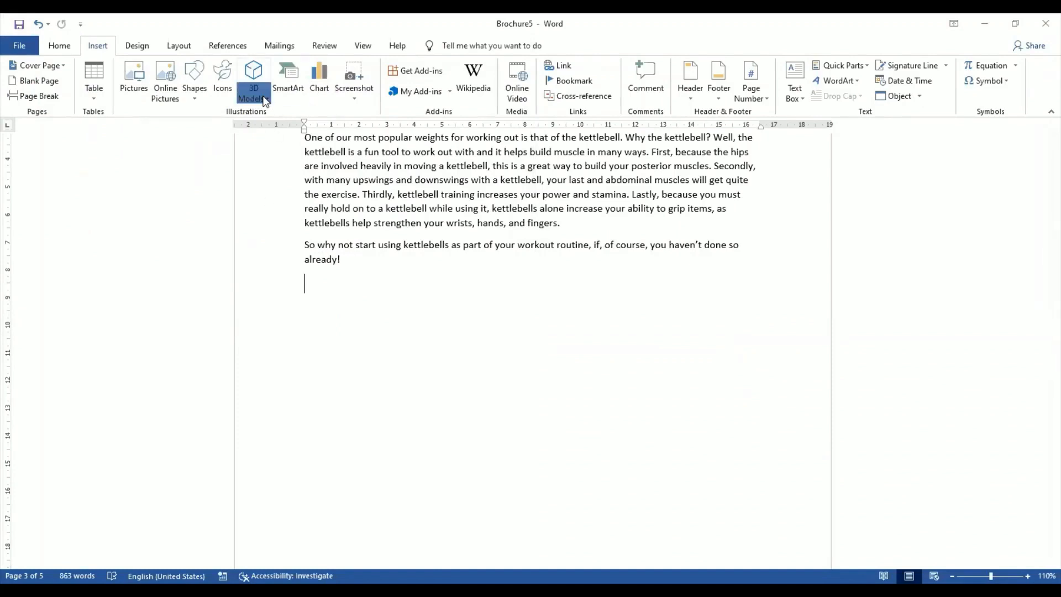
pyautogui.click(281, 130)
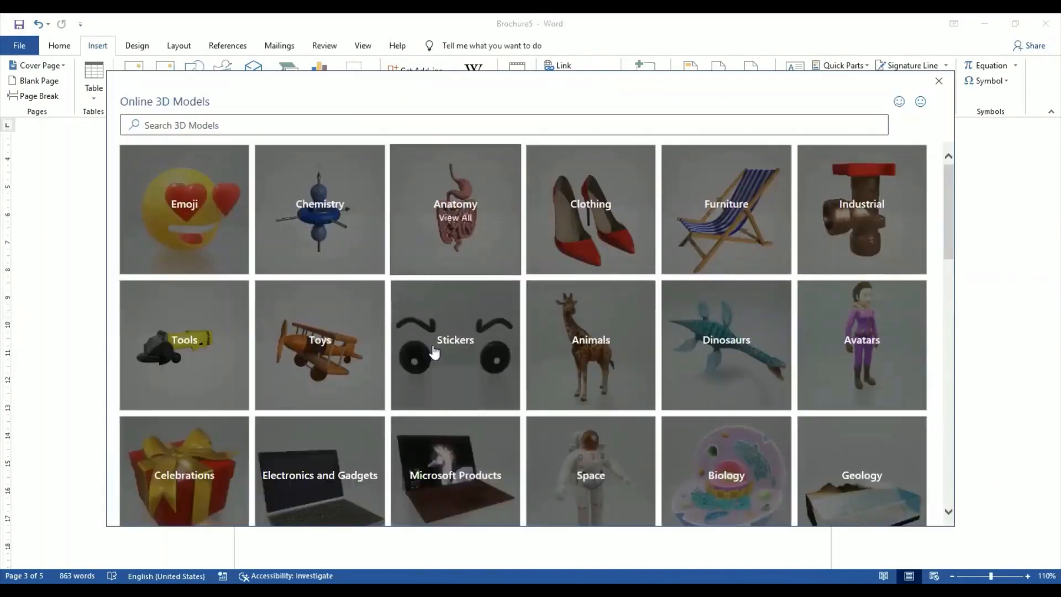
pyautogui.moveTo(951, 234); pyautogui.dragTo(956, 298)
pyautogui.scroll(-10, 957, 299)
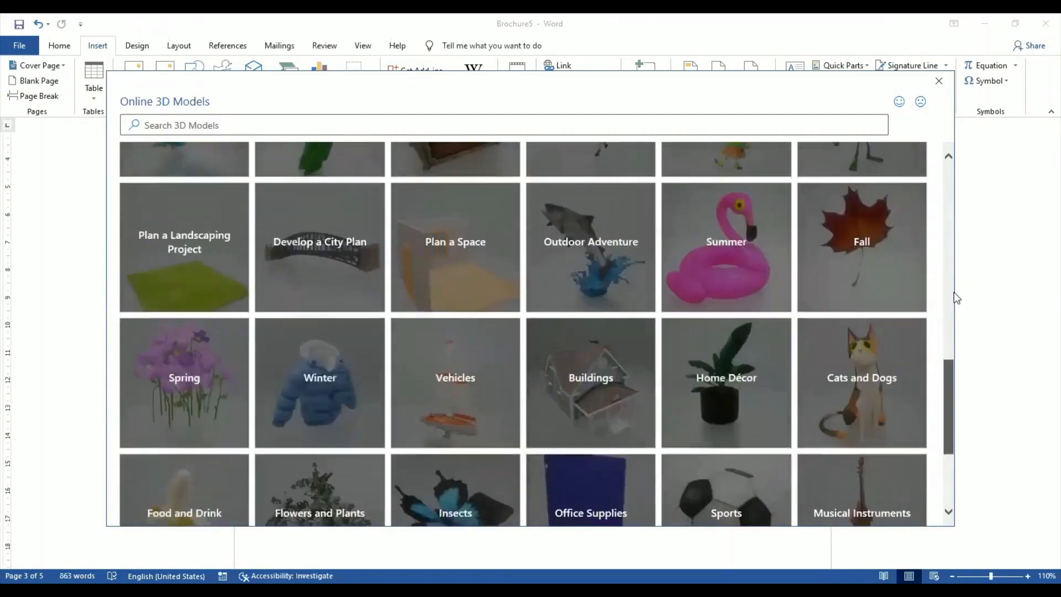
pyautogui.scroll(10, 954, 351)
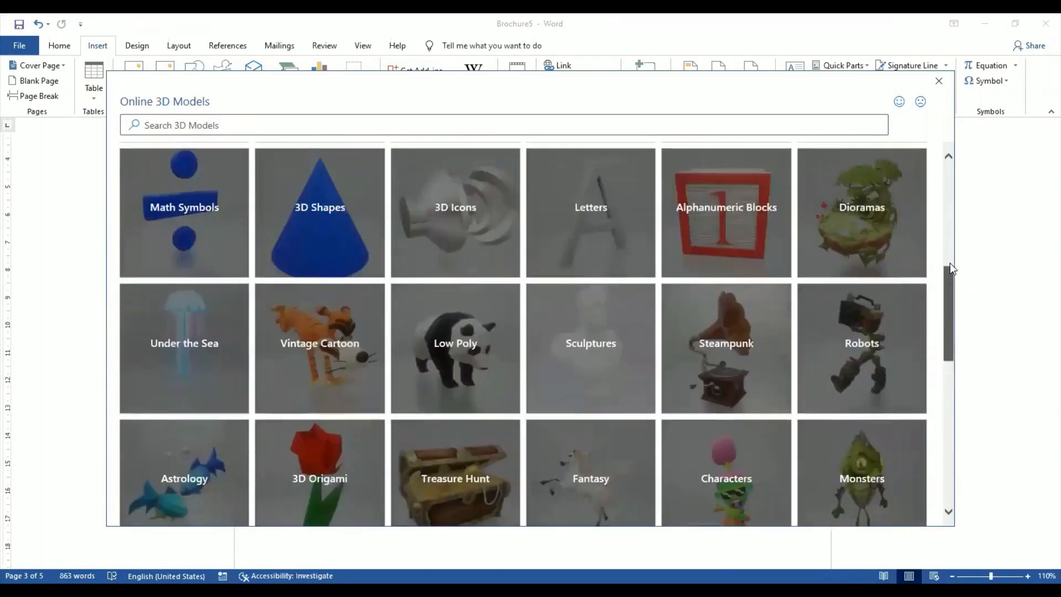
pyautogui.scroll(5, 948, 210)
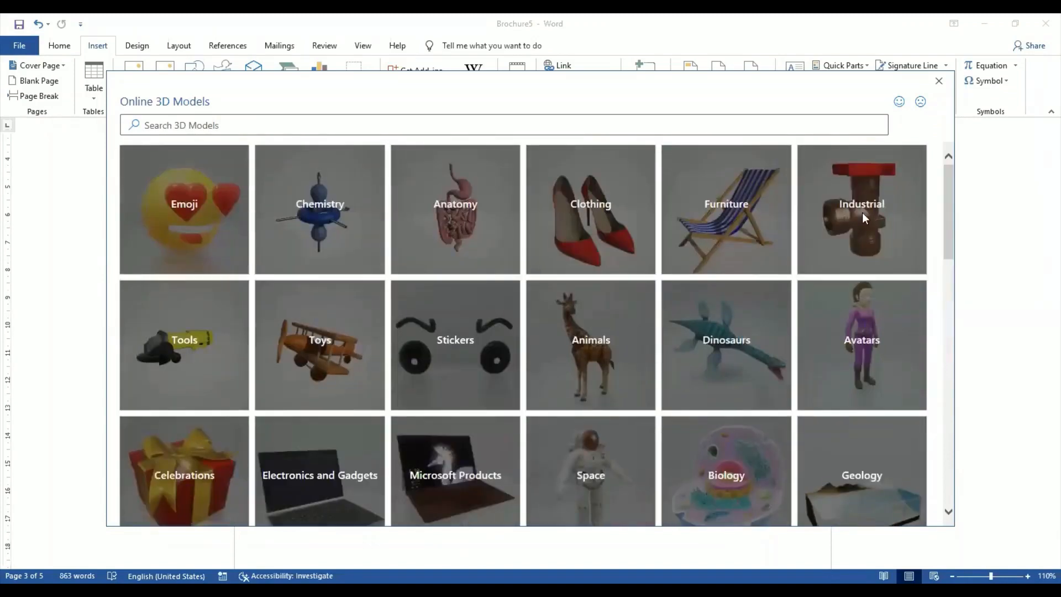
# Step: Search the online 3D models for "kettle" and insert the black 25 kettlebell model below the kettlebell text
pyautogui.click(294, 126)
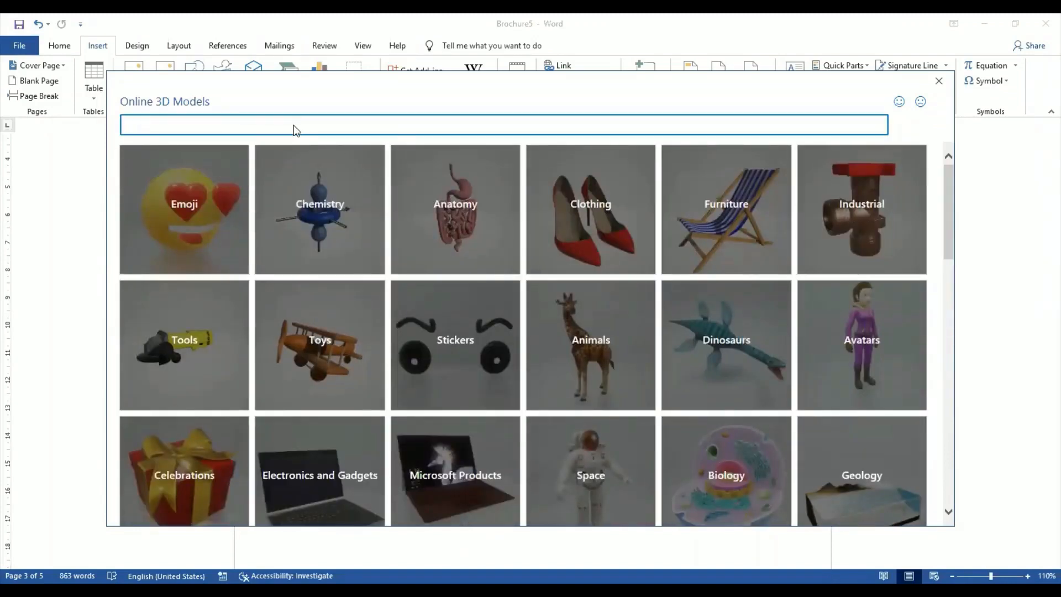
pyautogui.write('kettel')
pyautogui.press('BackSpace')
pyautogui.press('BackSpace')
pyautogui.write('le')
pyautogui.press('Return')
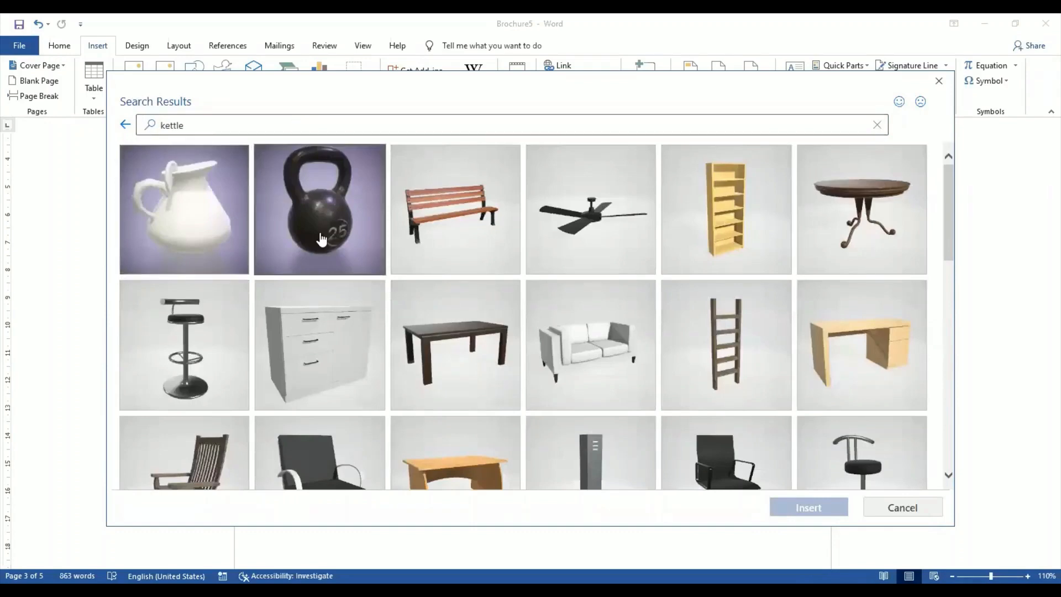
pyautogui.click(320, 237)
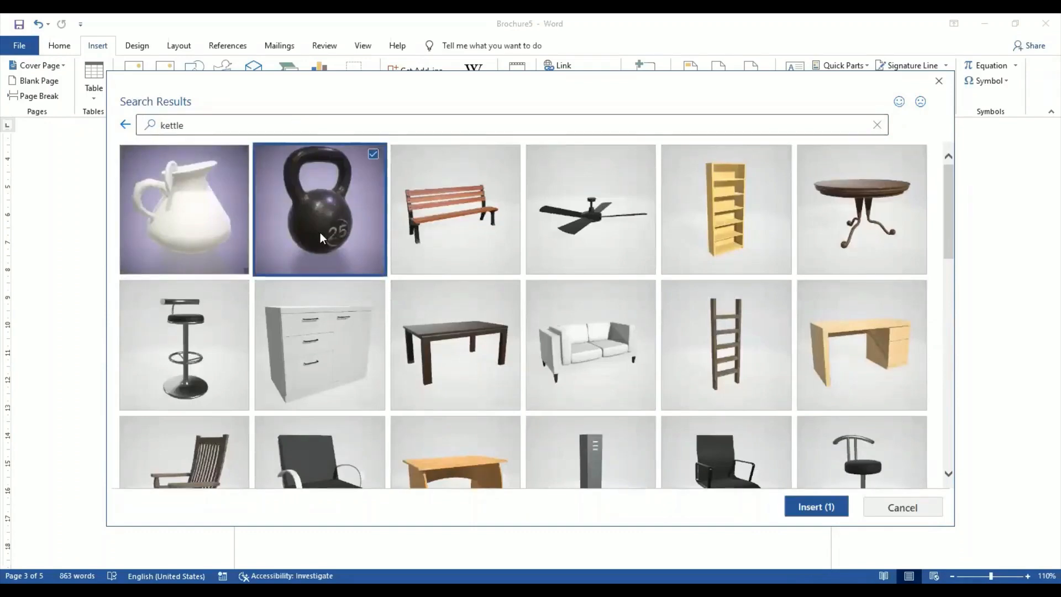
pyautogui.click(826, 508)
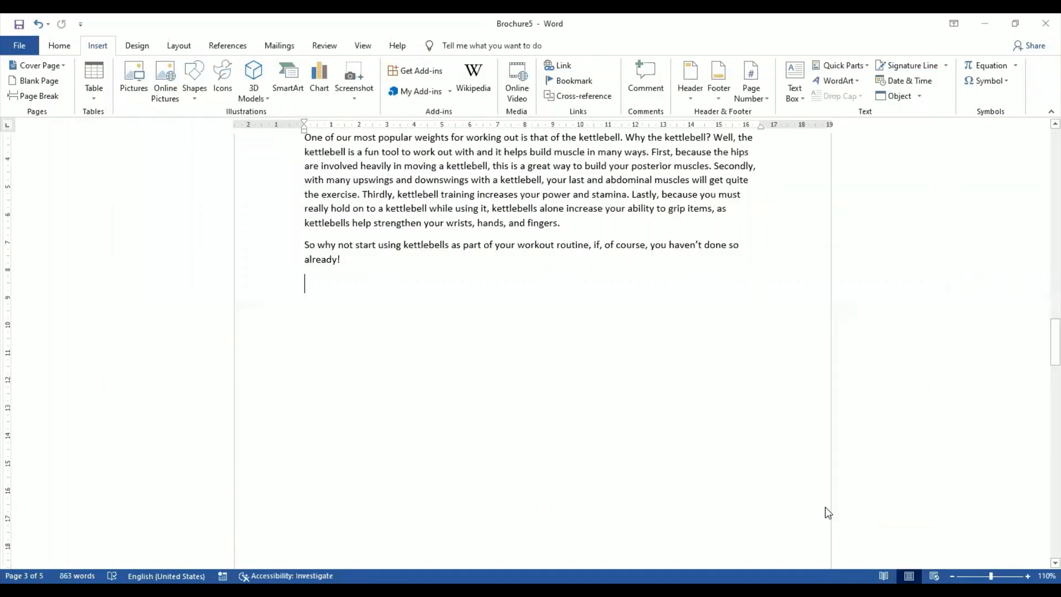
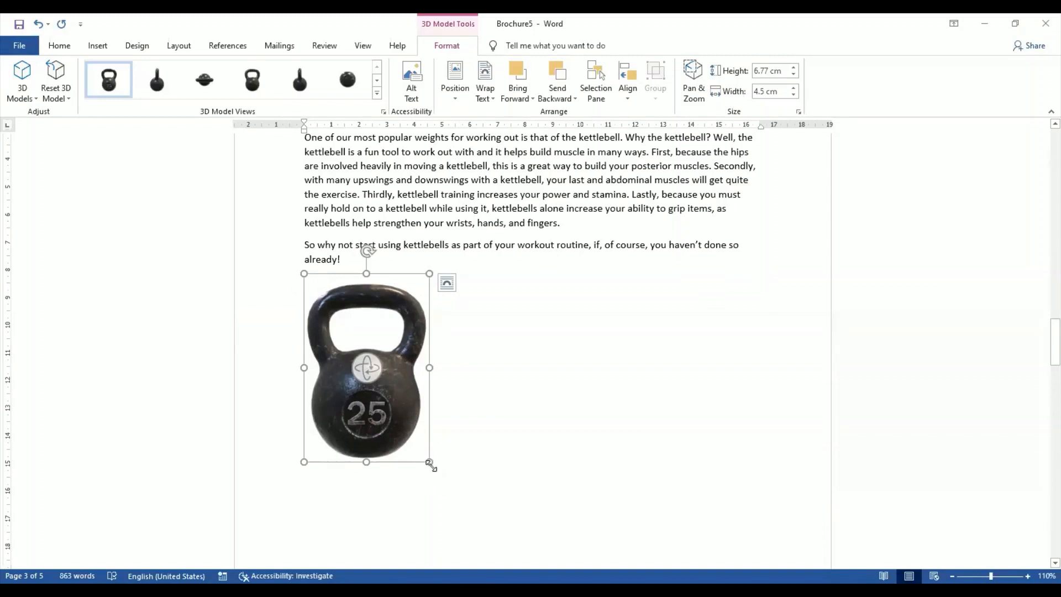
# Step: Nudge the kettlebell model slightly up and to the right, and rotate it in 3D so its 25 label turns toward the right
pyautogui.click(447, 283)
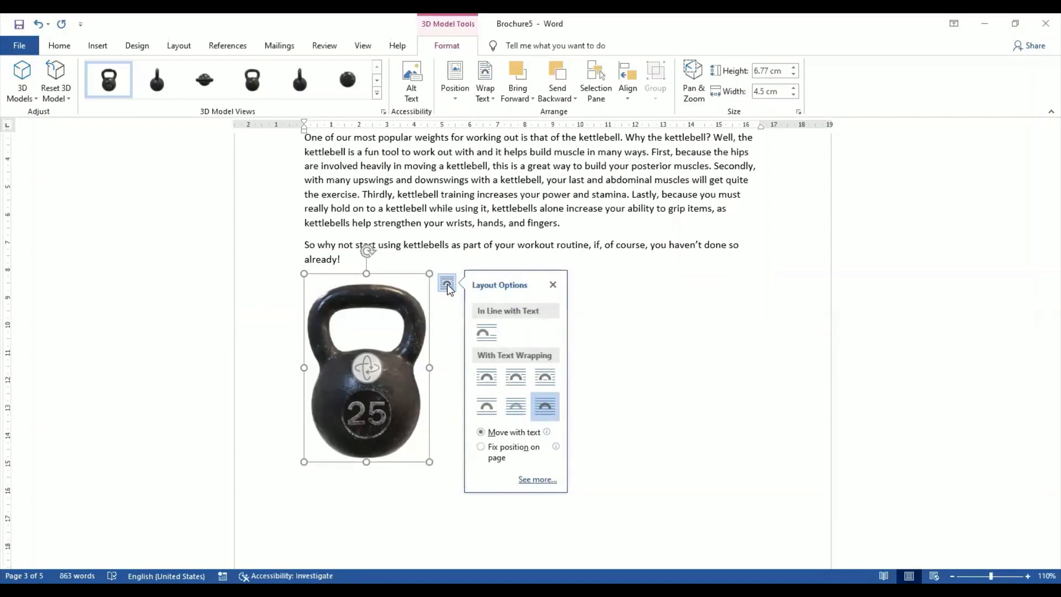
pyautogui.moveTo(392, 384); pyautogui.dragTo(402, 380)
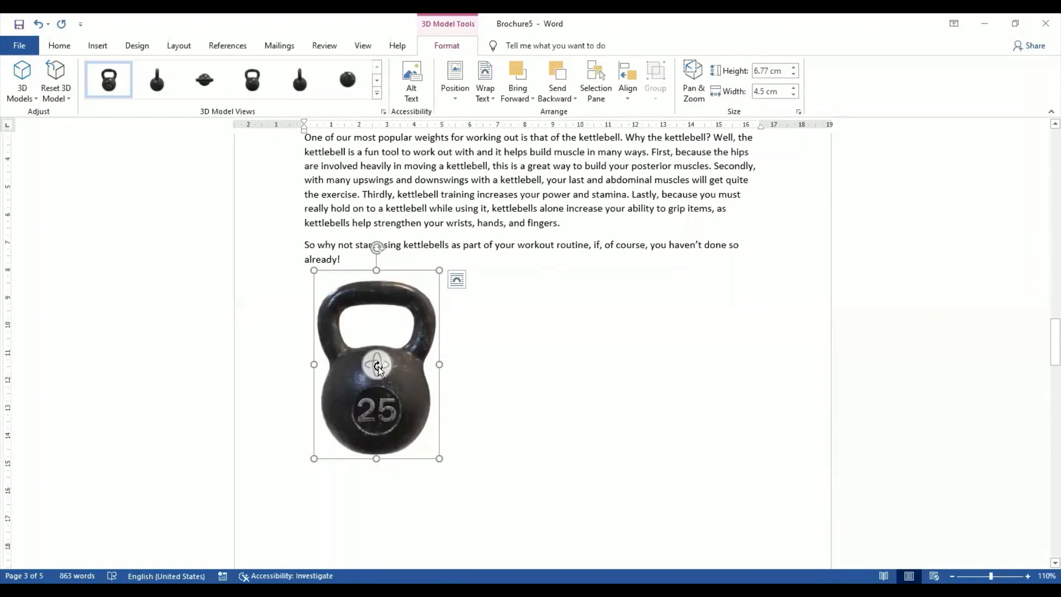
pyautogui.moveTo(378, 367); pyautogui.dragTo(855, 375)
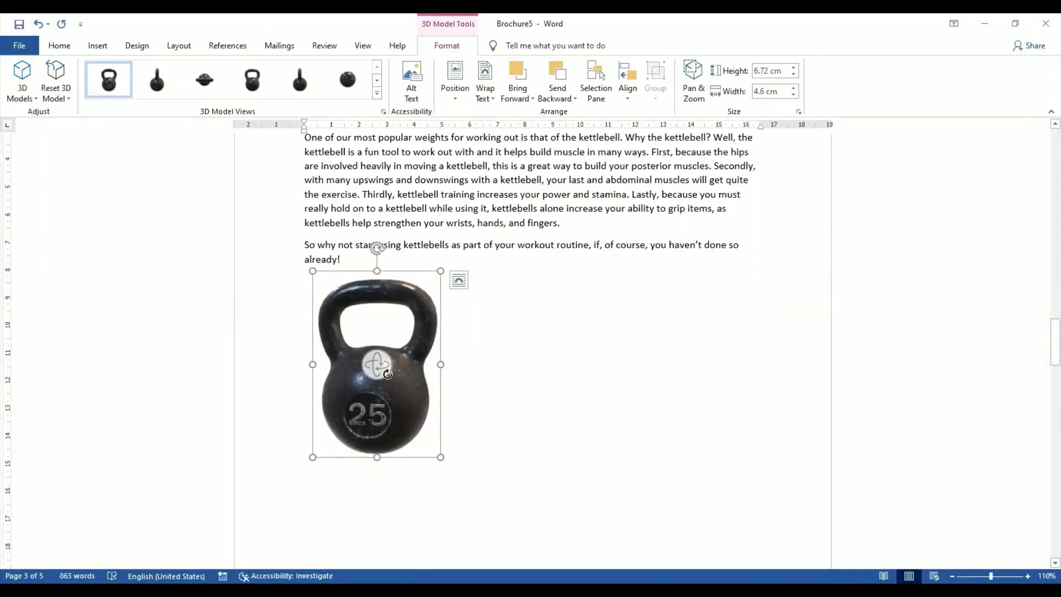
pyautogui.moveTo(387, 374); pyautogui.dragTo(441, 376)
pyautogui.click(550, 411)
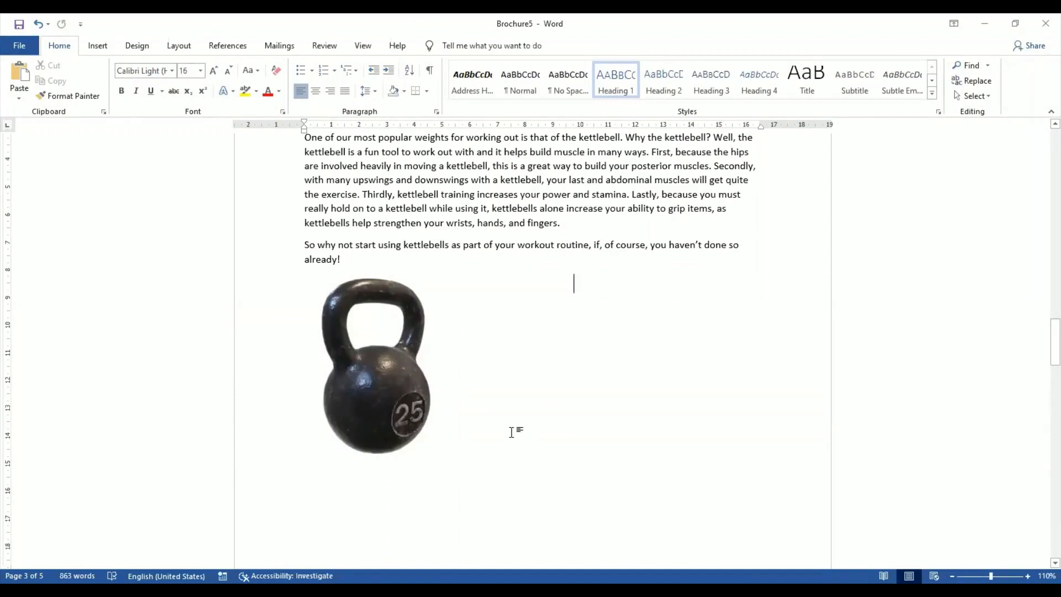
pyautogui.click(397, 413)
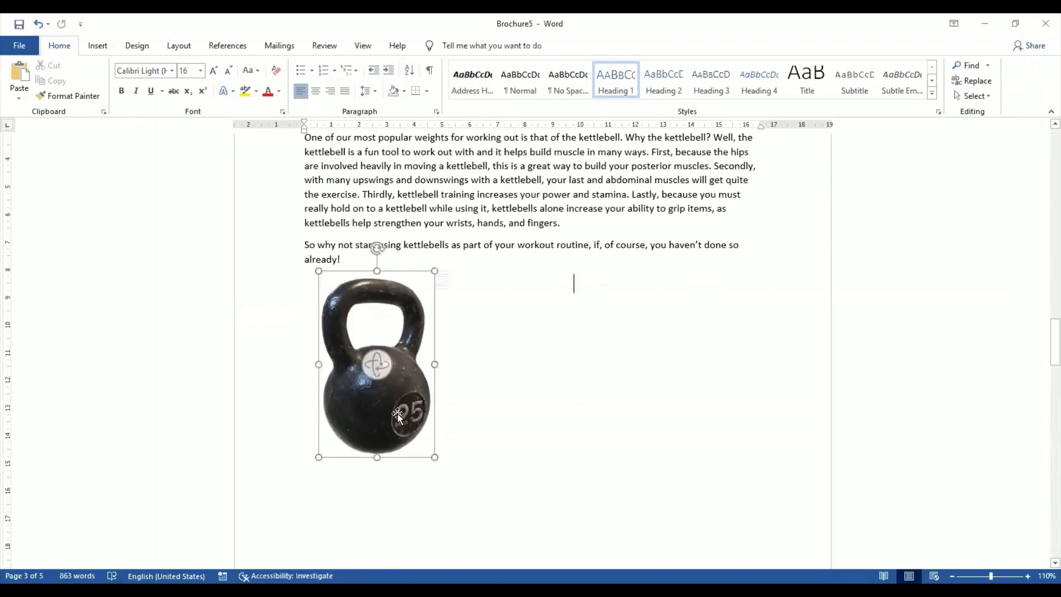
pyautogui.click(532, 440)
pyautogui.click(530, 440)
pyautogui.click(531, 441)
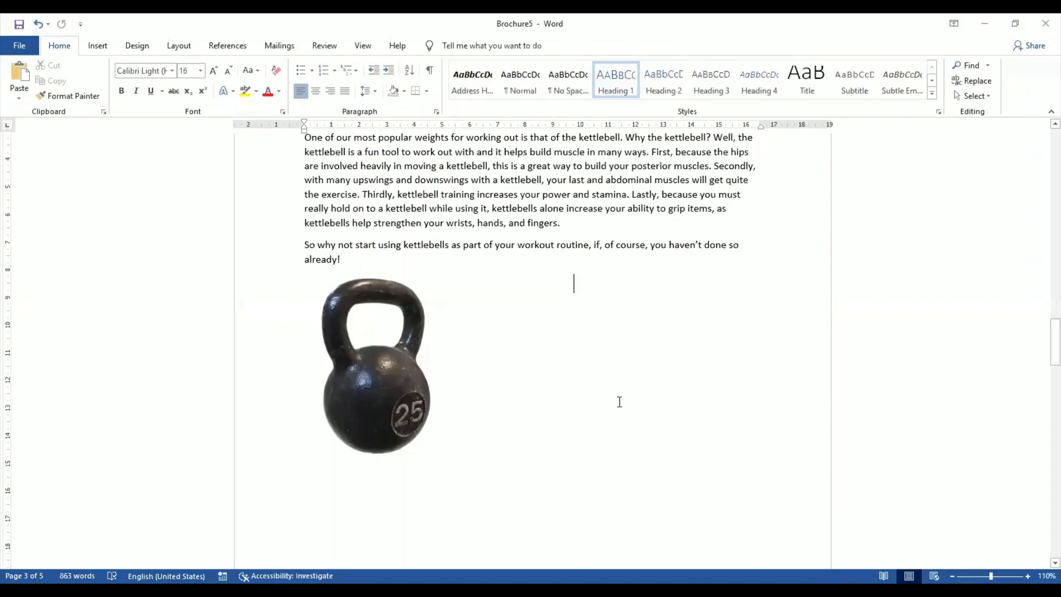
# Step: Switch to the Word2019Assignments PDF, review the kettlebell tasks in section 13, 3D Model, and return to the Brochure5 document in Word
pyautogui.hotkey('alt', 'Tab')
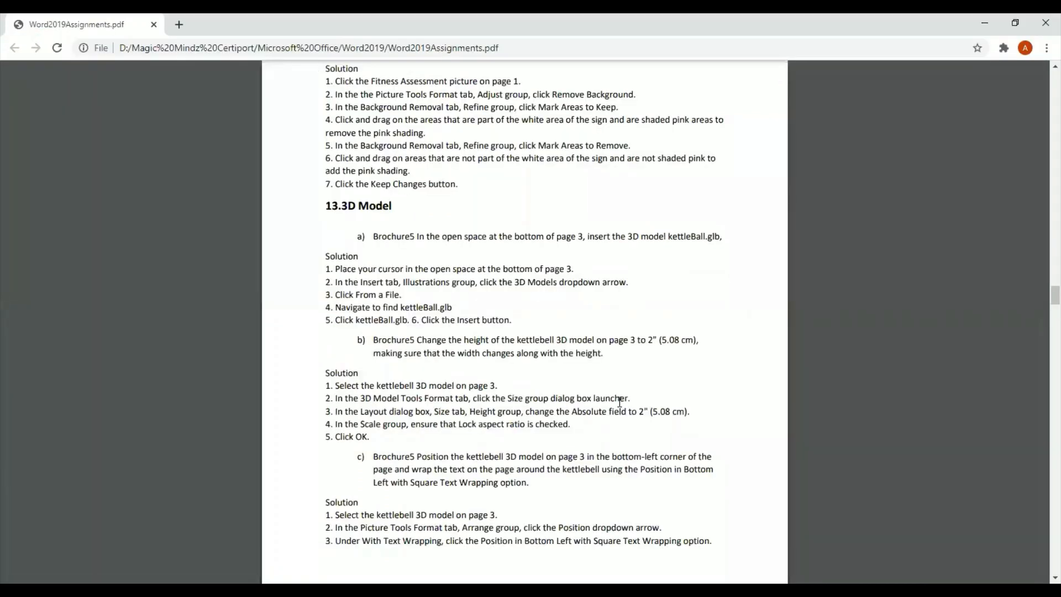
pyautogui.scroll(-1, 621, 406)
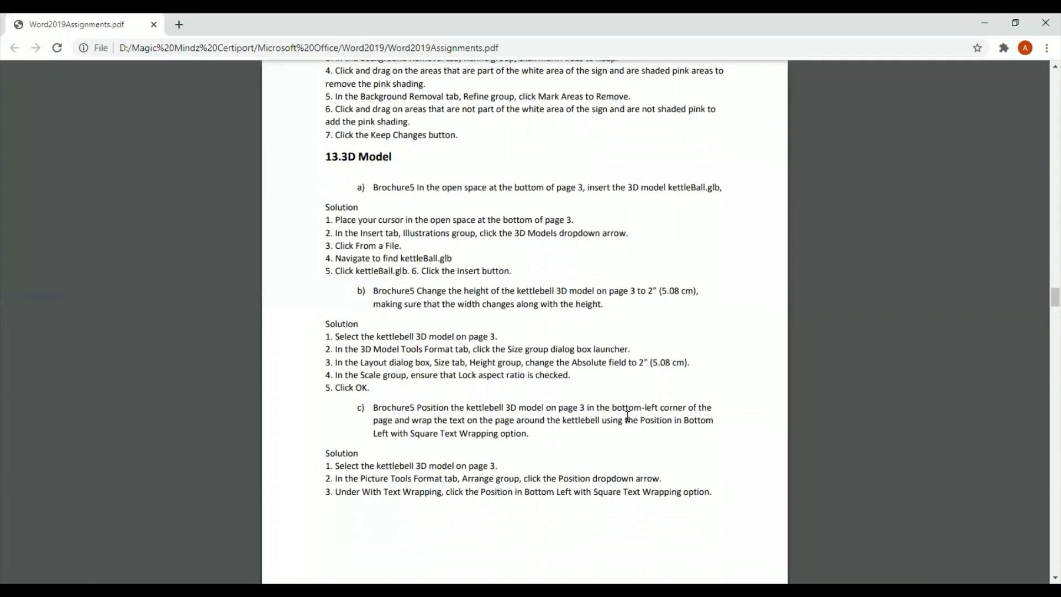
pyautogui.scroll(-1, 627, 415)
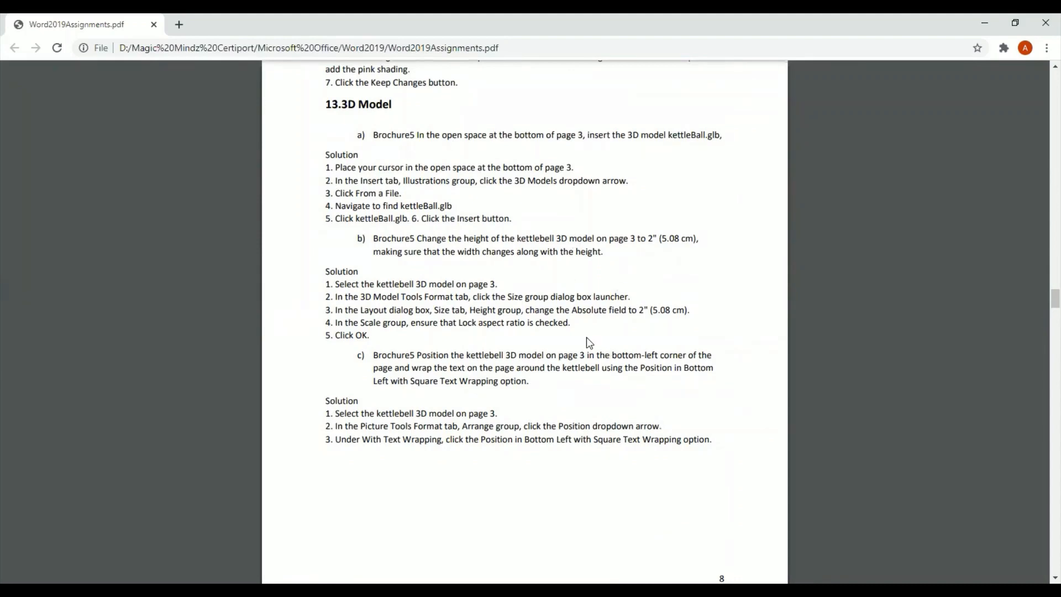
pyautogui.scroll(-1, 589, 342)
pyautogui.scroll(-2, 589, 343)
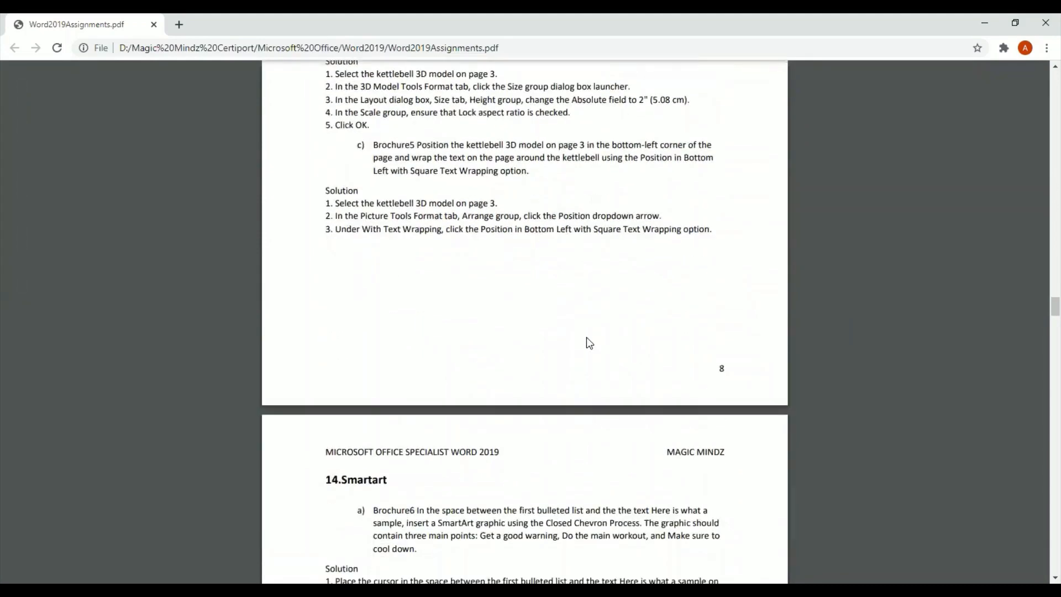
pyautogui.scroll(3, 588, 342)
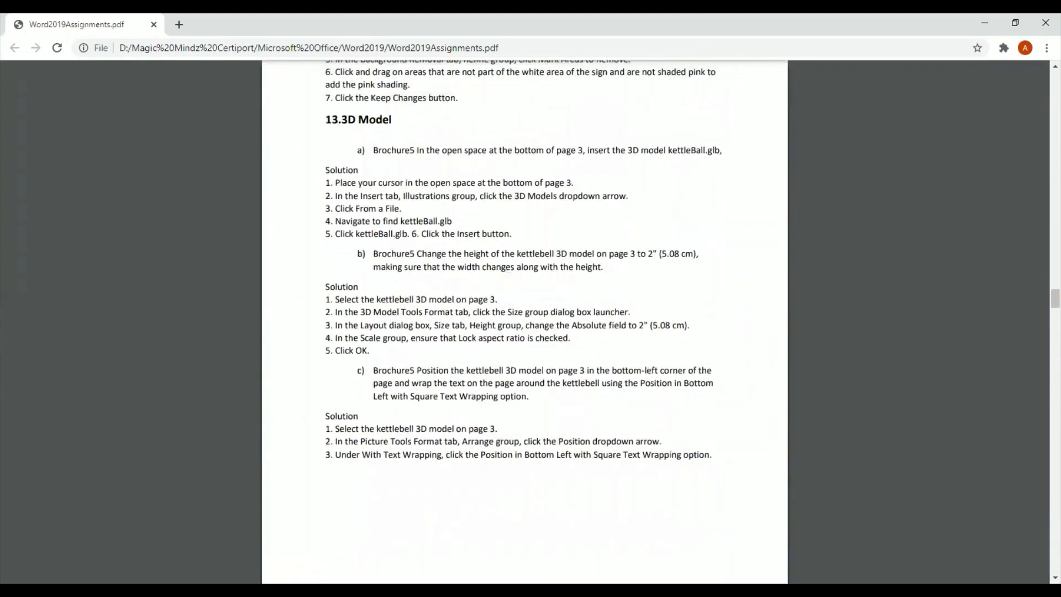
pyautogui.hotkey('alt', 'Tab')
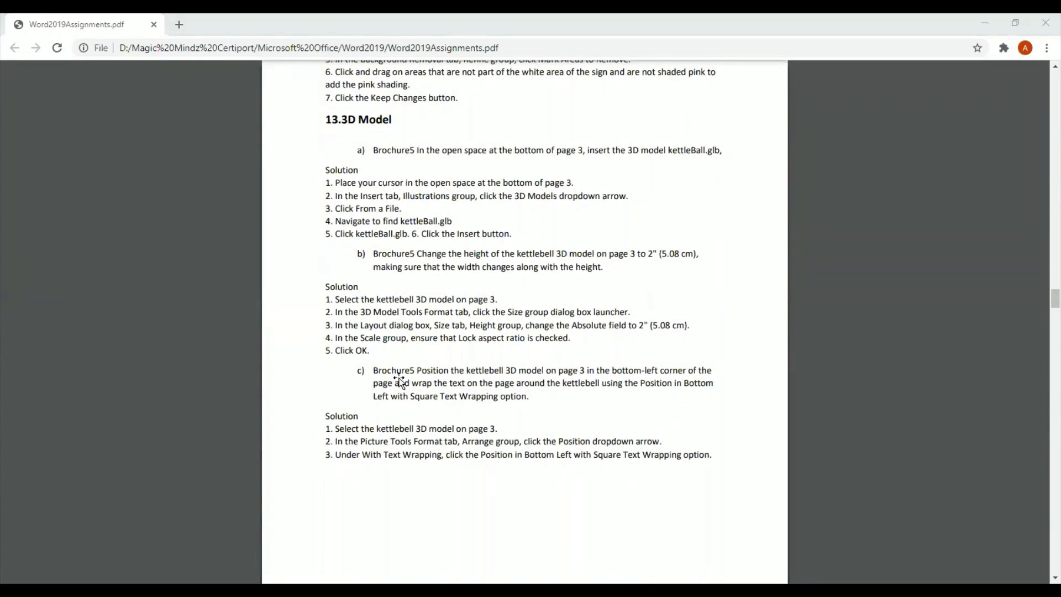
pyautogui.hotkey('alt', 'Tab')
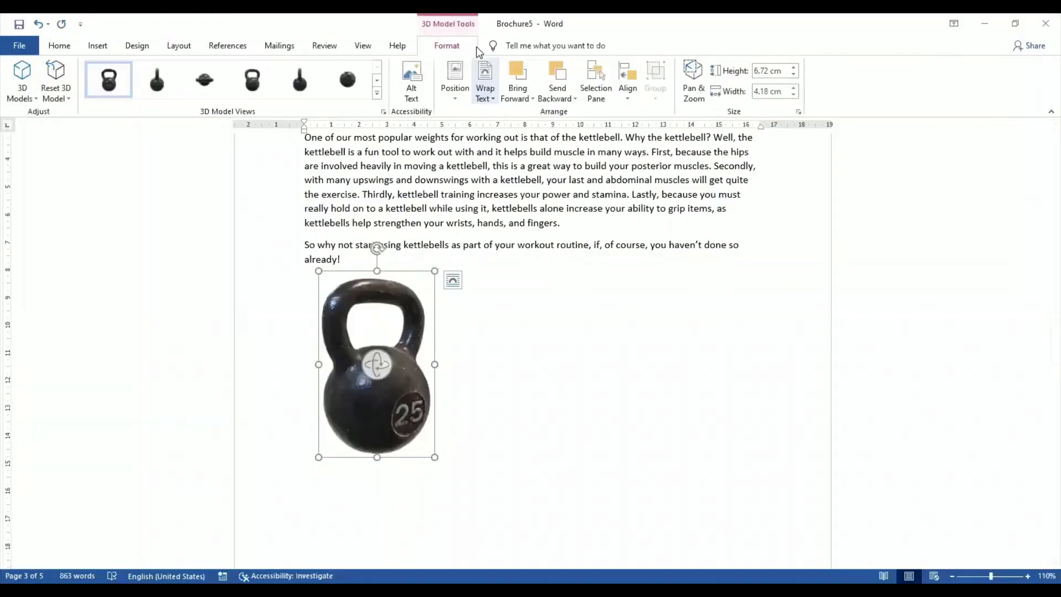
# Step: Set the height of the kettlebell 3D model on page 3 to 5.08 cm
pyautogui.click(783, 73)
pyautogui.write('5.08')
pyautogui.press('BackSpace')
pyautogui.press('BackSpace')
pyautogui.press('BackSpace')
pyautogui.press('BackSpace')
pyautogui.press('BackSpace')
pyautogui.press('BackSpace')
pyautogui.press('BackSpace')
pyautogui.press('BackSpace')
pyautogui.press('BackSpace')
pyautogui.press('BackSpace')
pyautogui.press('BackSpace')
pyautogui.write('5.08')
pyautogui.press('Return')
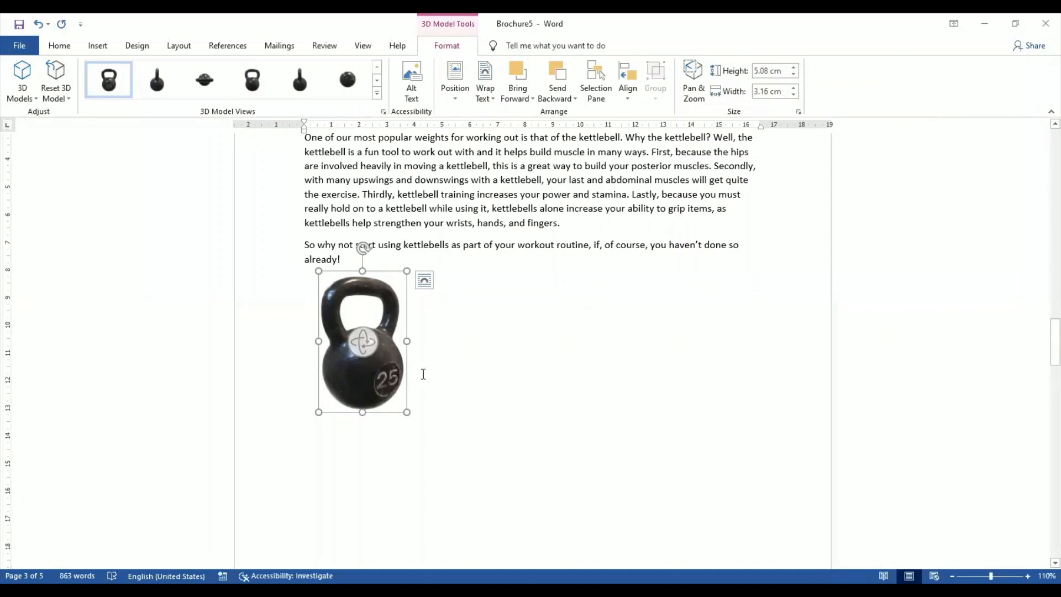
# Step: Move the kettlebell model up beside the paragraph under the Feature piece of equipment heading, against the page's left margin, and deselect it
pyautogui.click(425, 281)
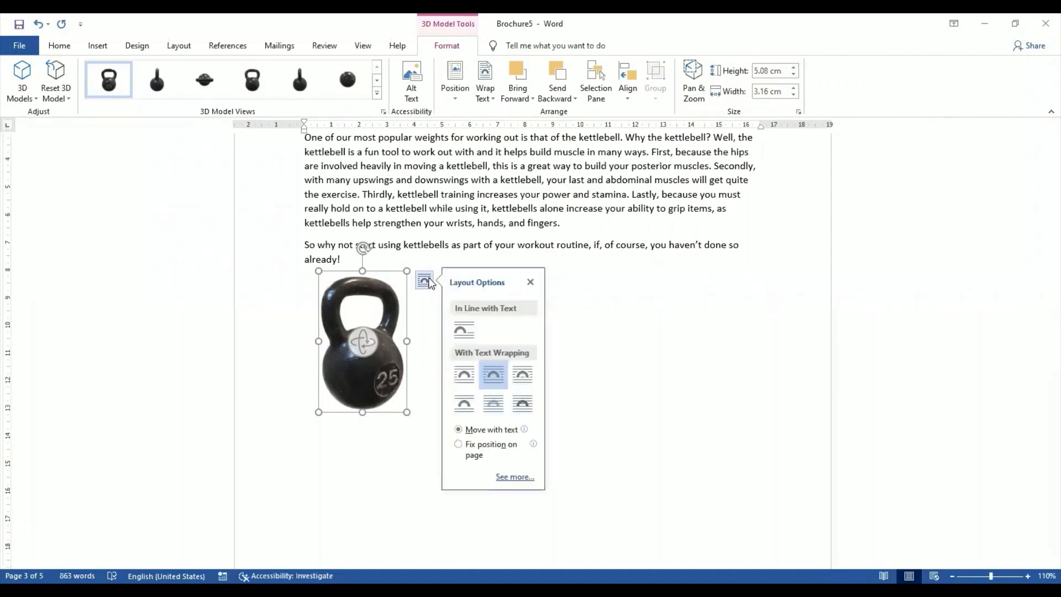
pyautogui.moveTo(364, 387); pyautogui.dragTo(367, 267)
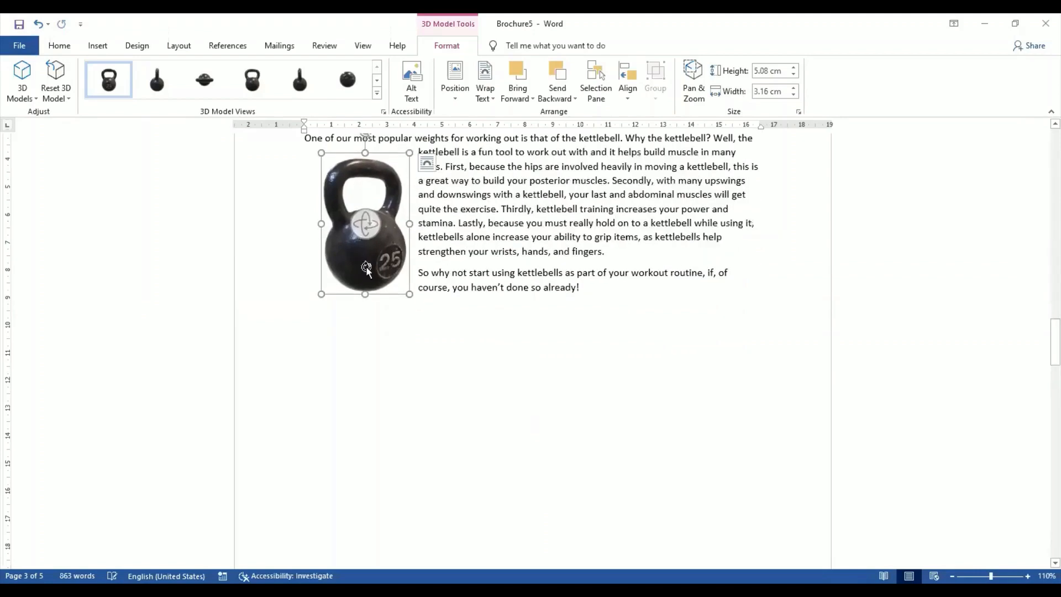
pyautogui.scroll(3, 367, 268)
pyautogui.moveTo(379, 341); pyautogui.dragTo(363, 325)
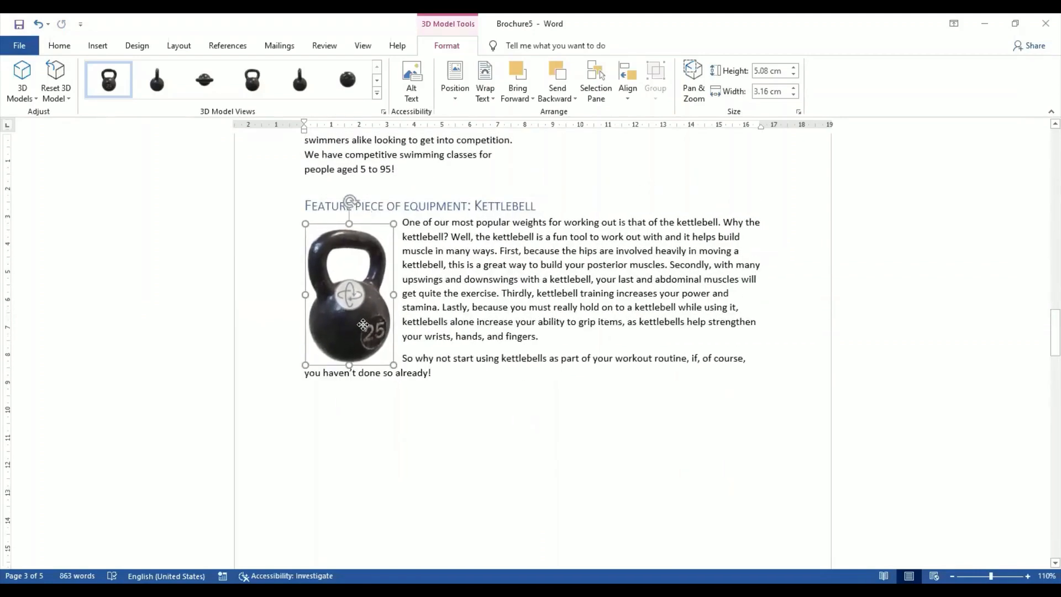
pyautogui.click(485, 455)
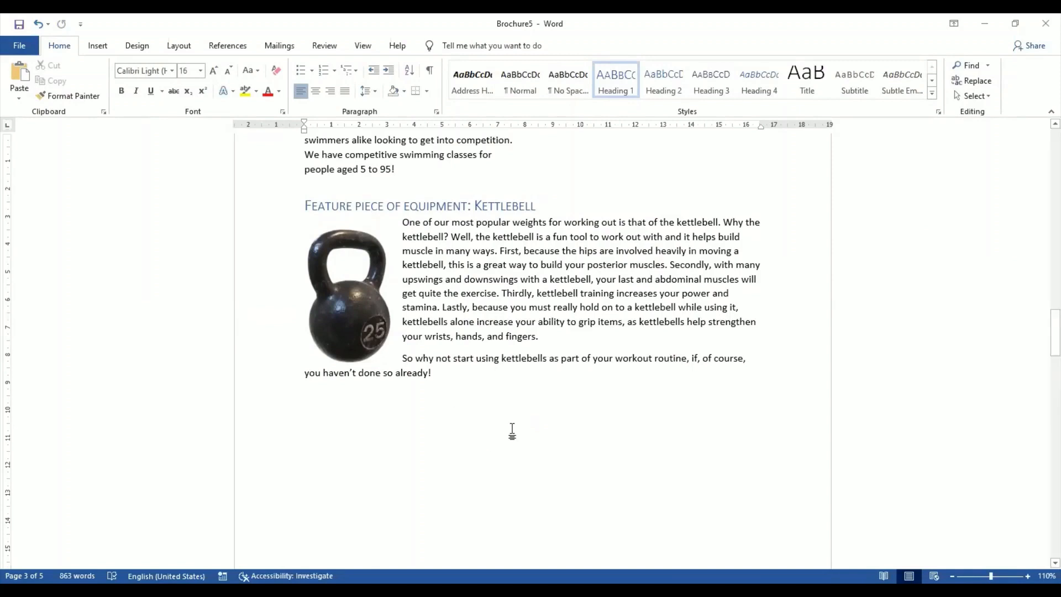
# Step: Place the insertion point on the blank Heading 1 line below the kettlebell text and open the online 3D models library
pyautogui.hotkey('ctrl', 'Return')
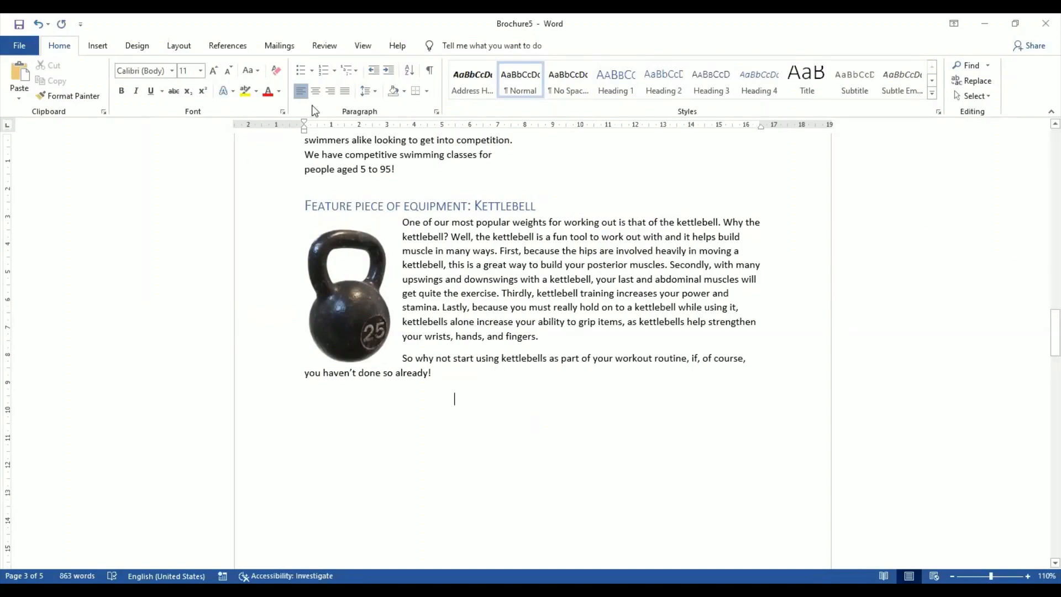
pyautogui.hotkey('ctrl', 'j')
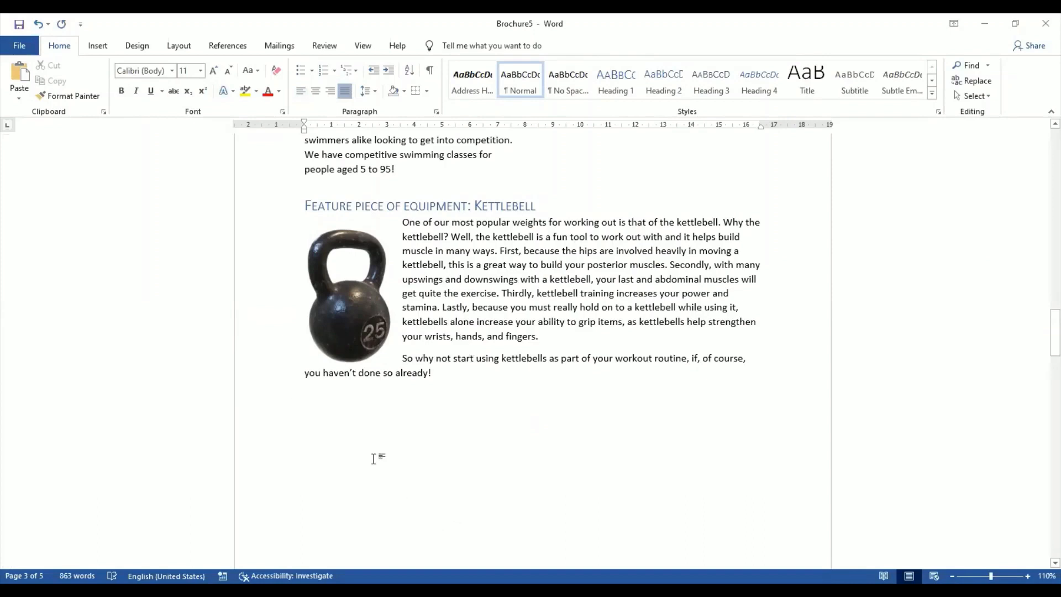
pyautogui.hotkey('ctrl', 'alt', '1')
pyautogui.scroll(-2, 374, 458)
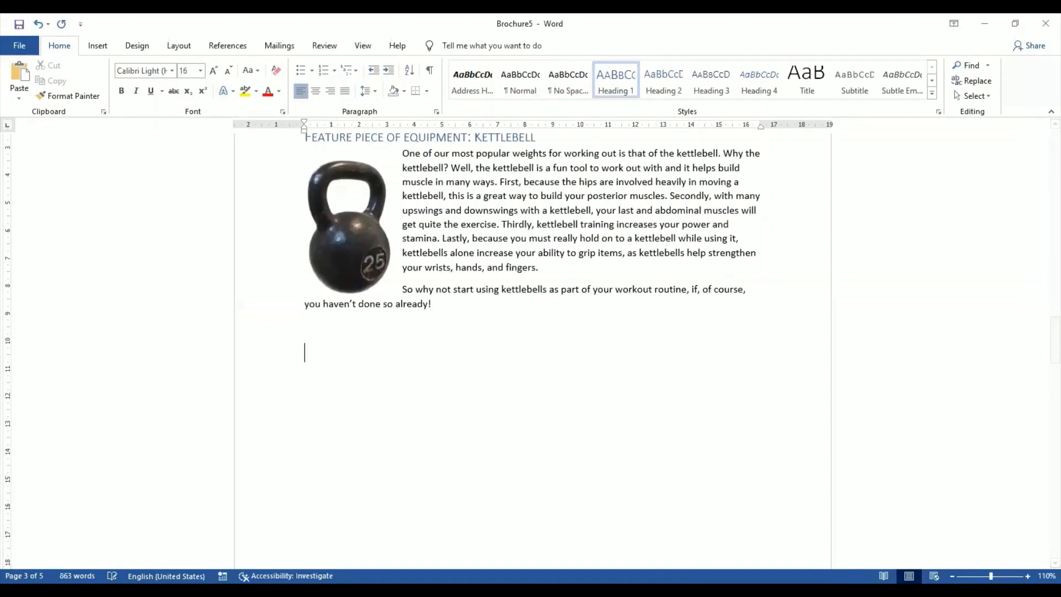
pyautogui.click(105, 47)
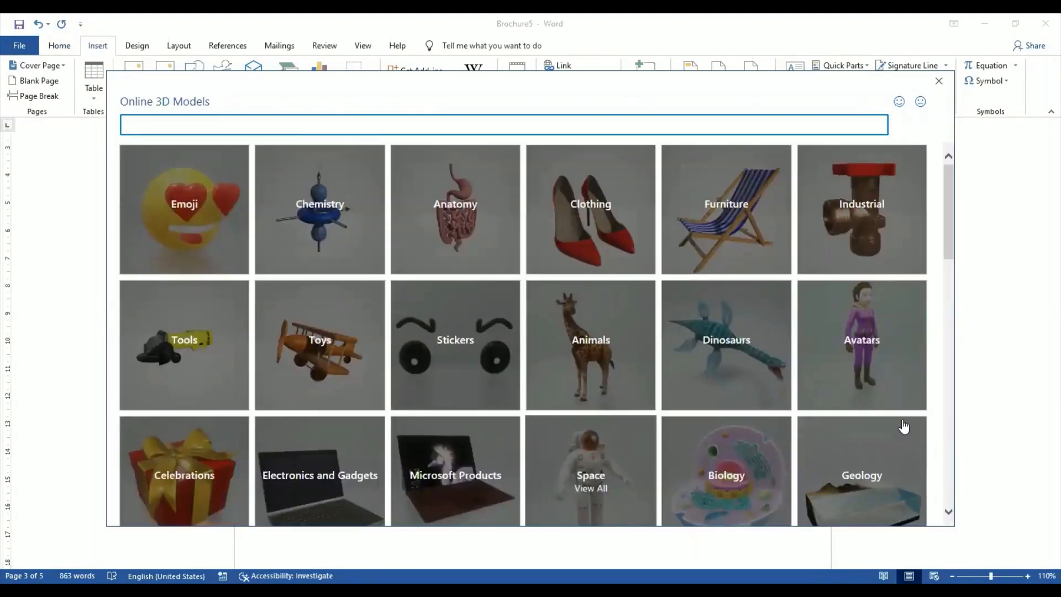
# Step: Browse the Avatars and the Electronics and Gadgets categories of the online 3D models and return to the category list
pyautogui.click(865, 339)
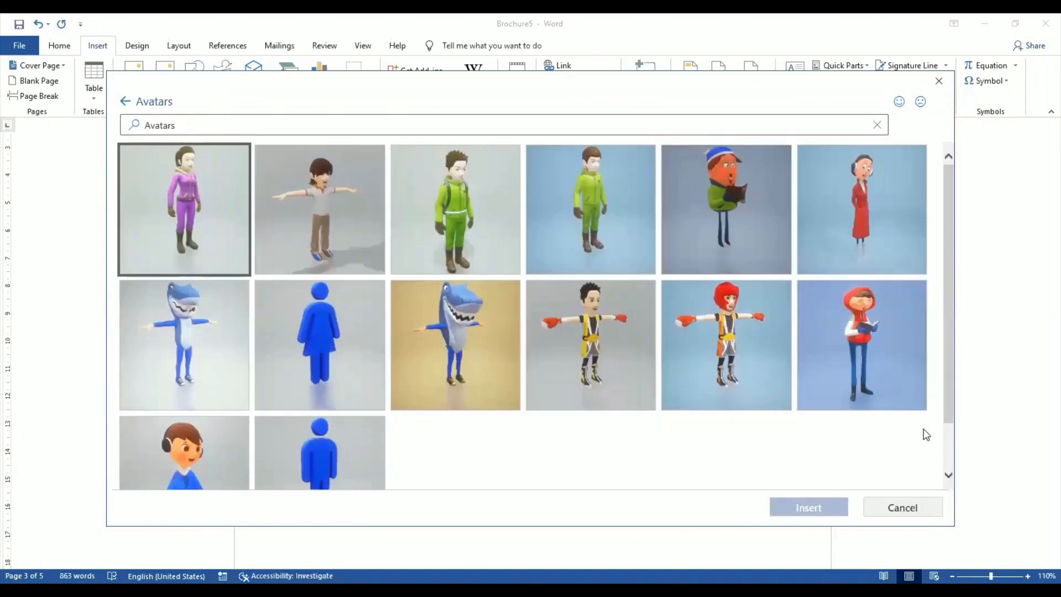
pyautogui.scroll(-2, 947, 353)
pyautogui.scroll(2, 948, 340)
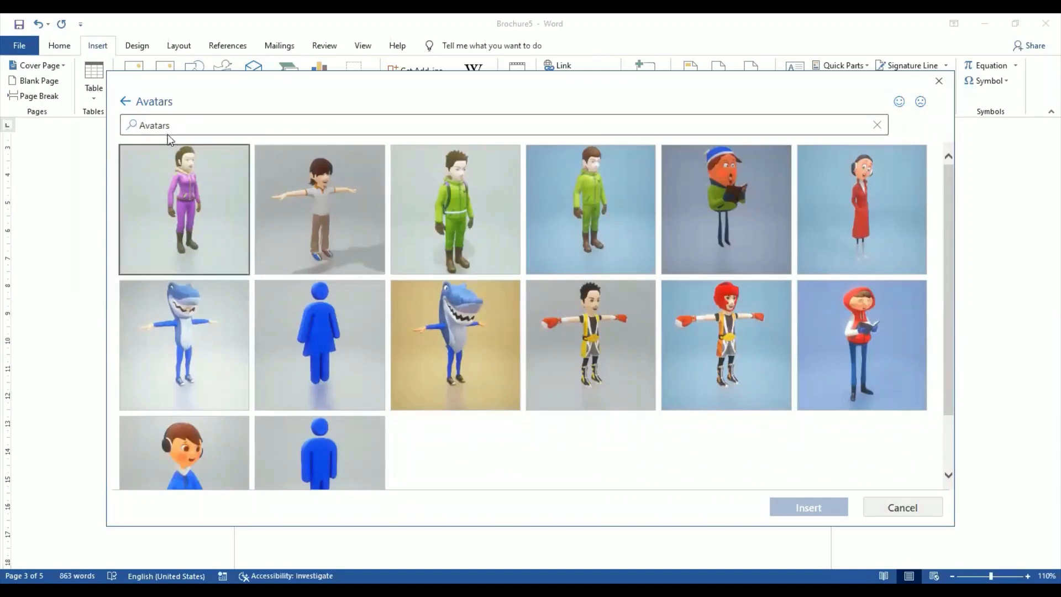
pyautogui.click(124, 103)
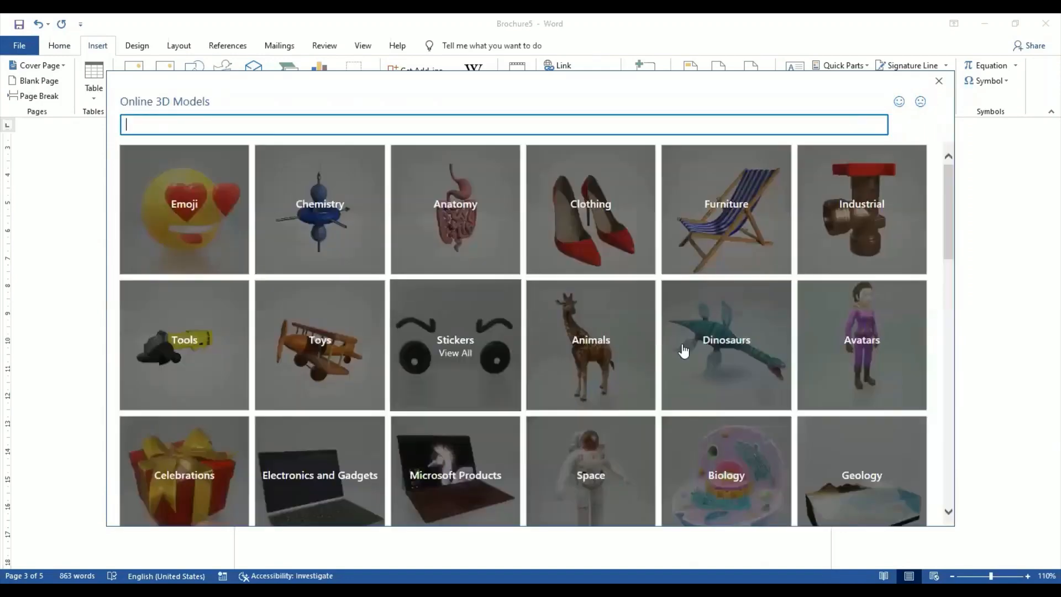
pyautogui.moveTo(948, 241); pyautogui.dragTo(954, 286)
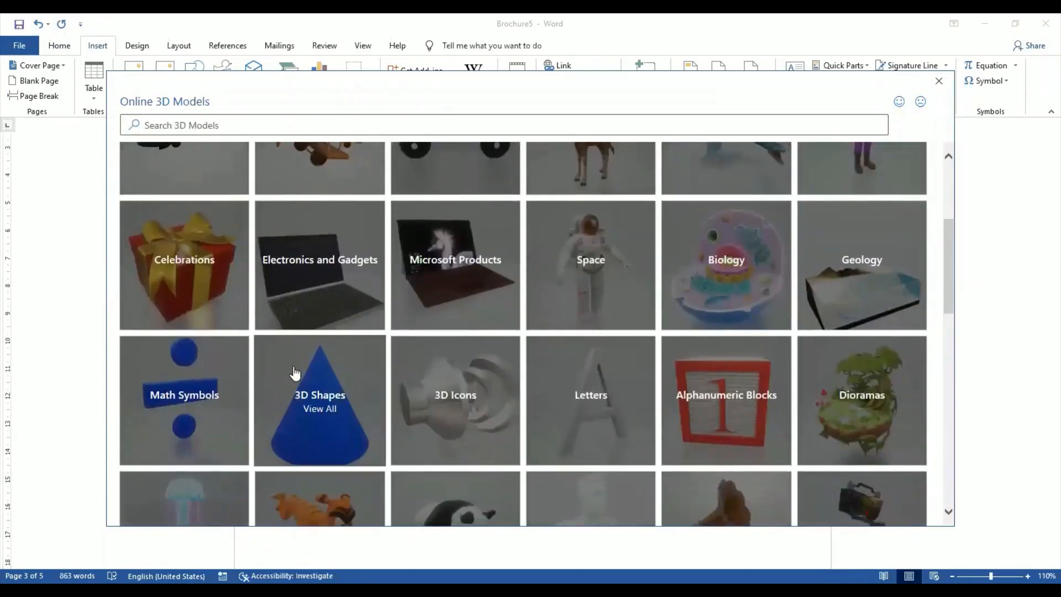
pyautogui.click(326, 303)
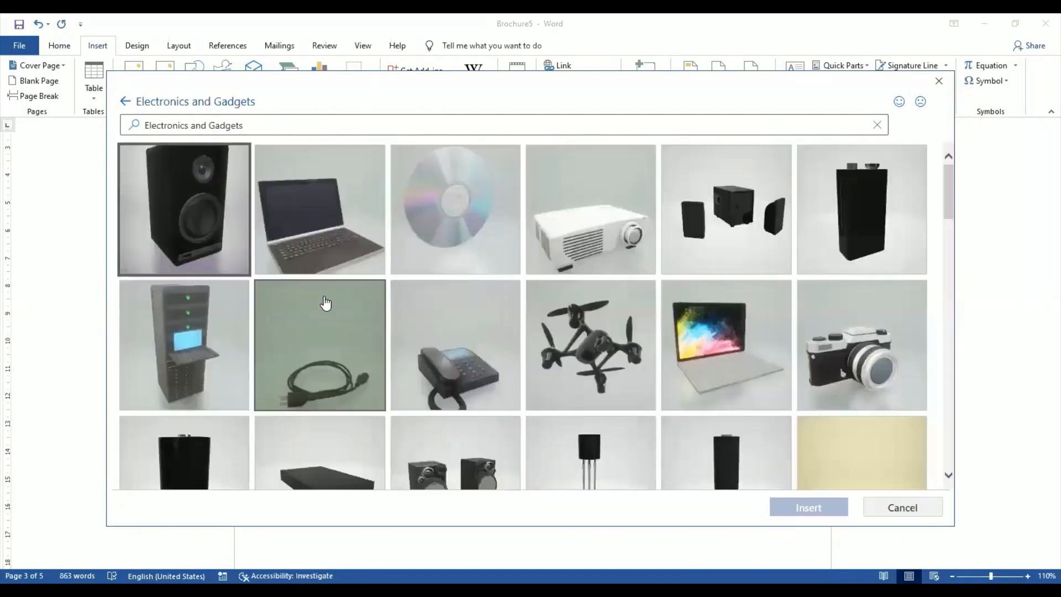
pyautogui.moveTo(951, 202); pyautogui.dragTo(957, 279)
pyautogui.scroll(-8, 957, 279)
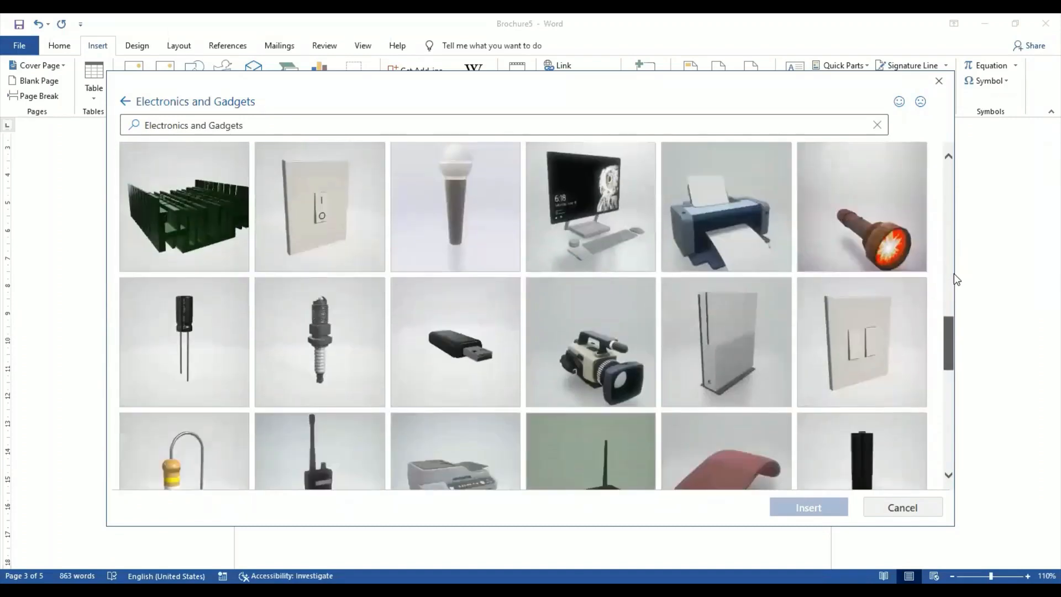
pyautogui.moveTo(949, 354); pyautogui.dragTo(949, 210)
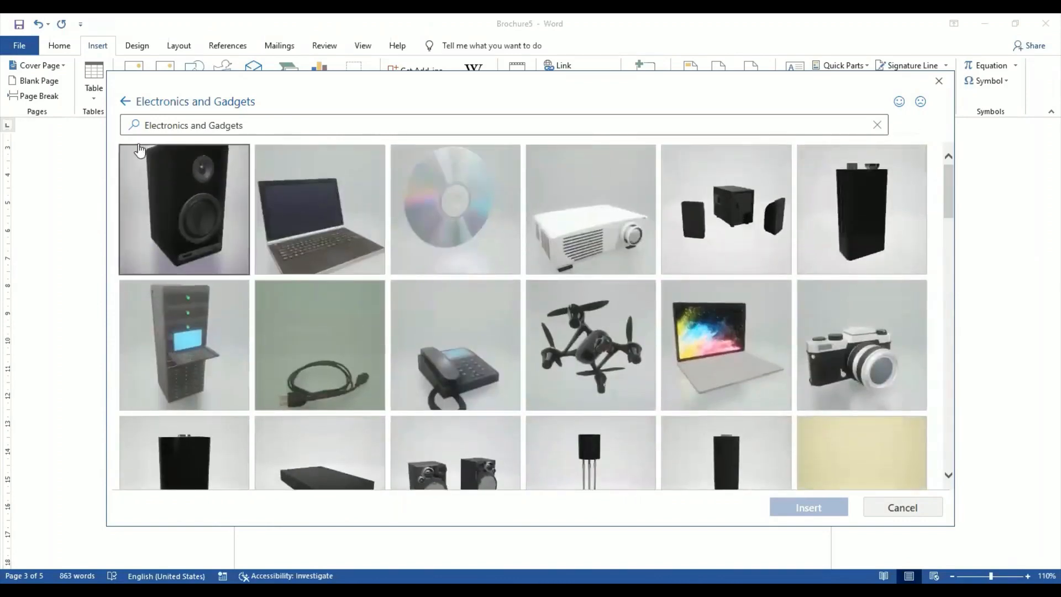
pyautogui.click(125, 101)
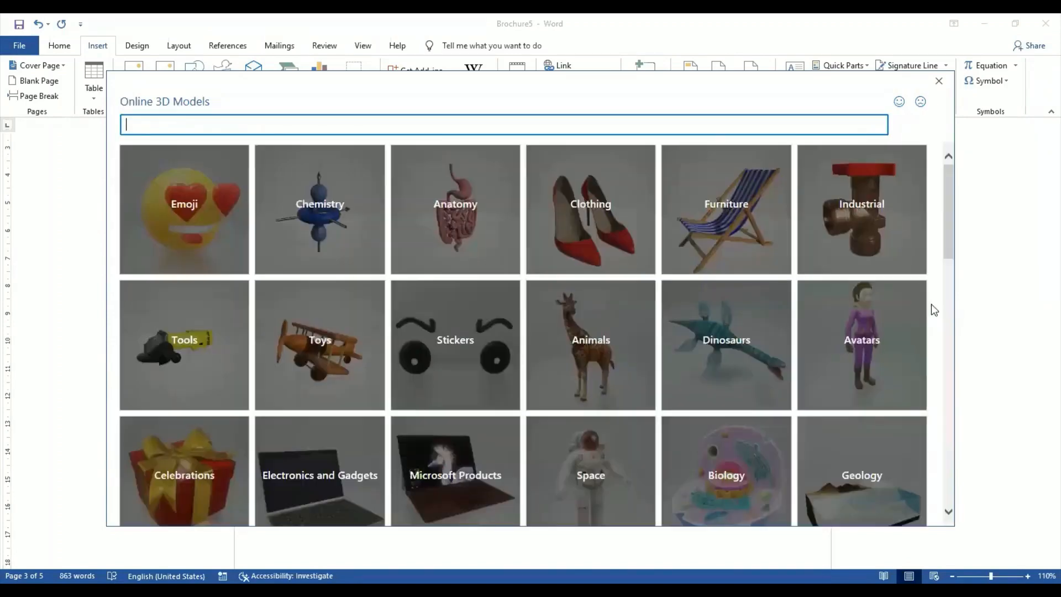
# Step: Insert the city street model with the brick building, road and green park from the Buildings category
pyautogui.moveTo(953, 216); pyautogui.dragTo(953, 277)
pyautogui.scroll(-3, 957, 282)
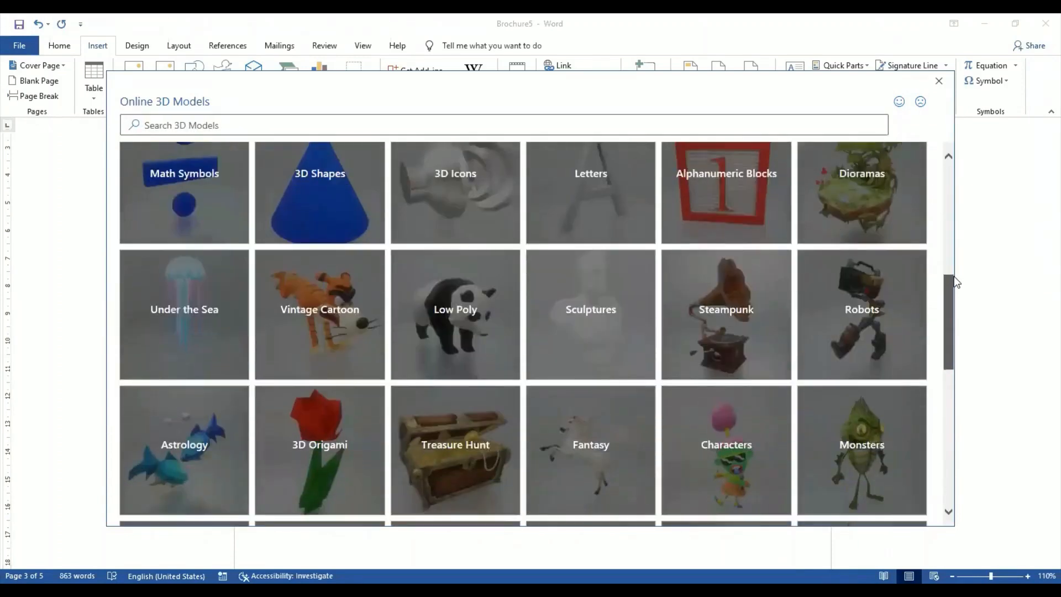
pyautogui.scroll(-1, 957, 282)
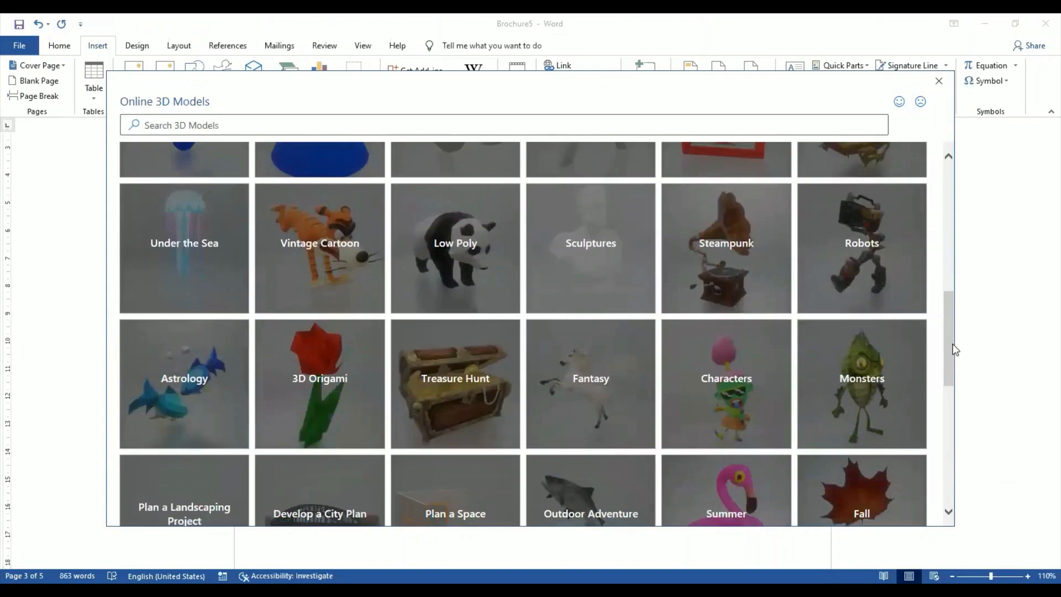
pyautogui.scroll(-5, 954, 364)
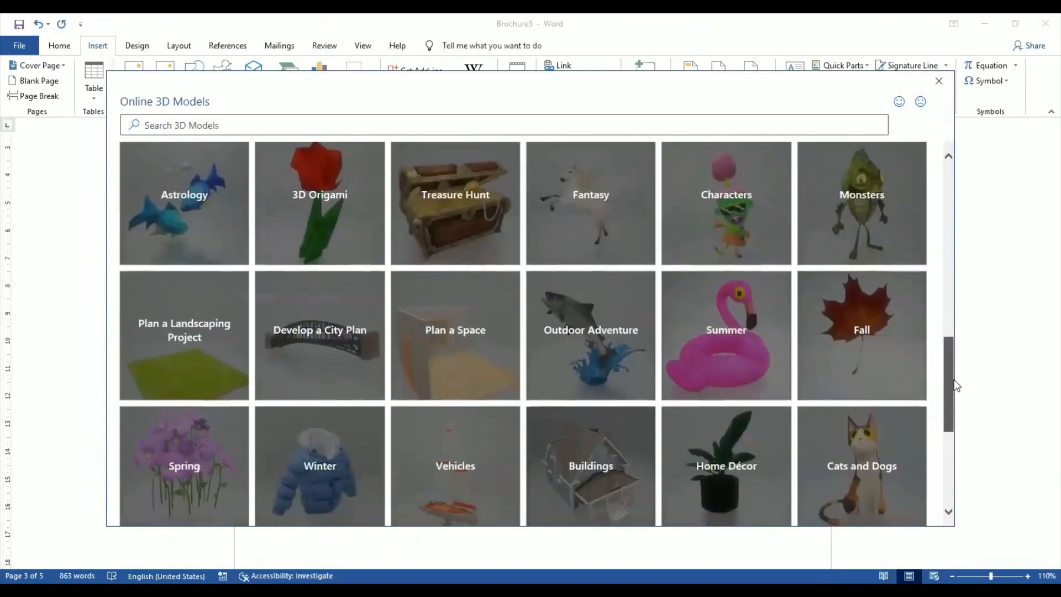
pyautogui.click(592, 389)
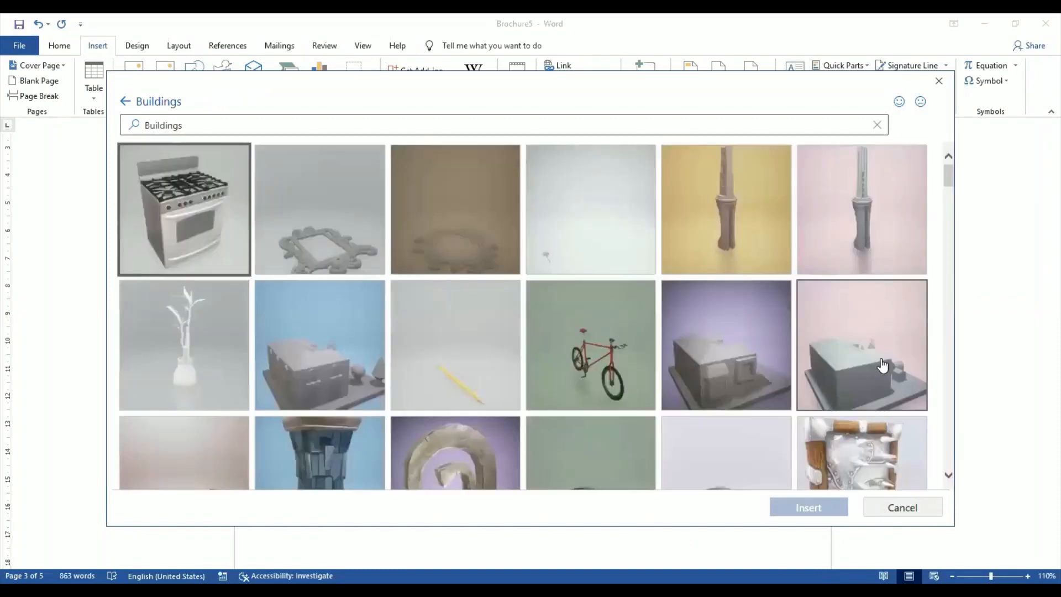
pyautogui.scroll(-3, 950, 199)
pyautogui.moveTo(950, 202); pyautogui.dragTo(953, 230)
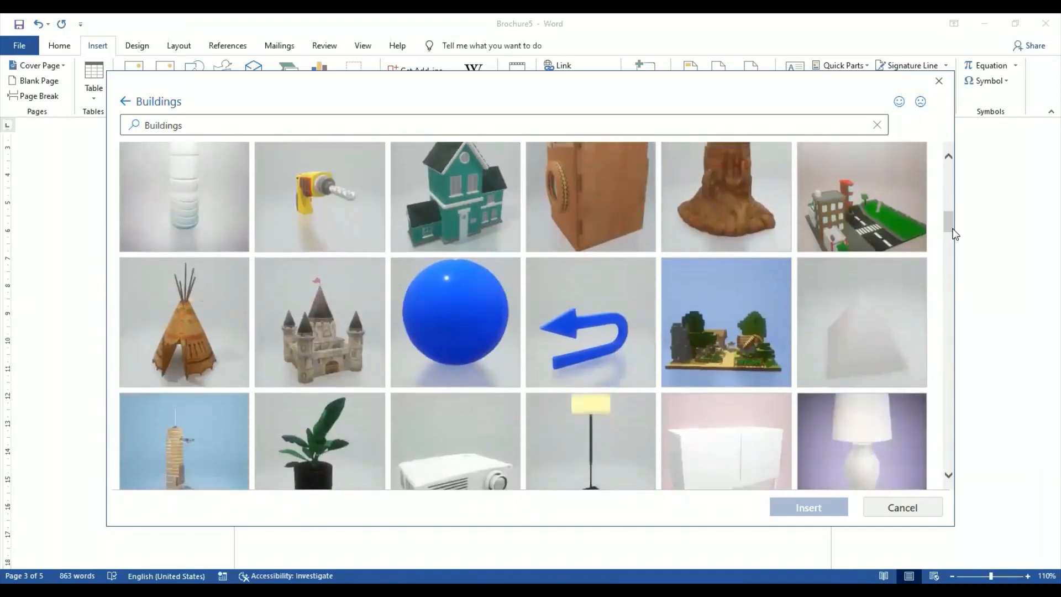
pyautogui.click(866, 219)
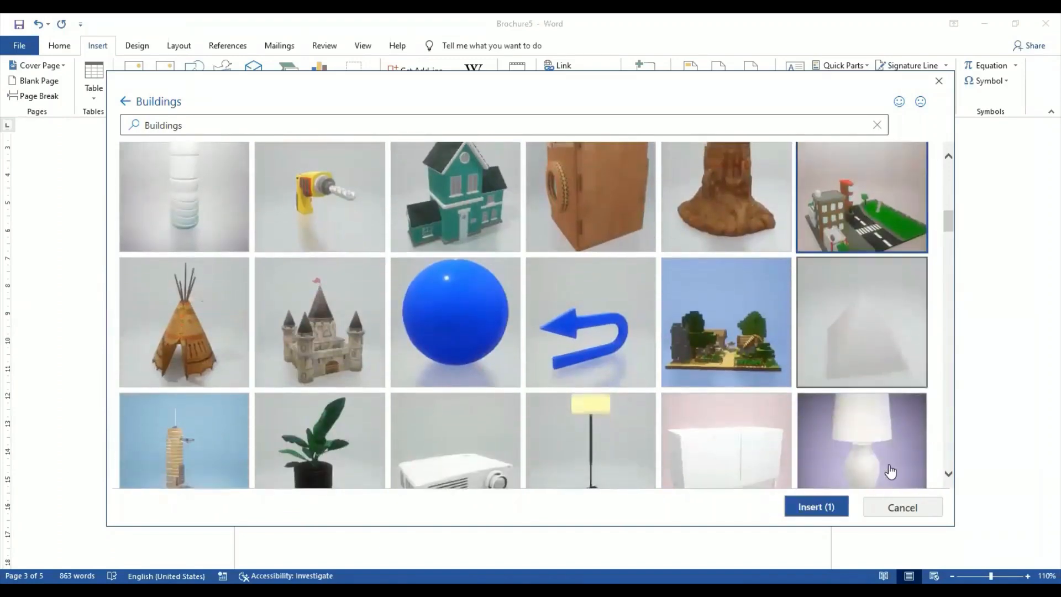
pyautogui.click(813, 506)
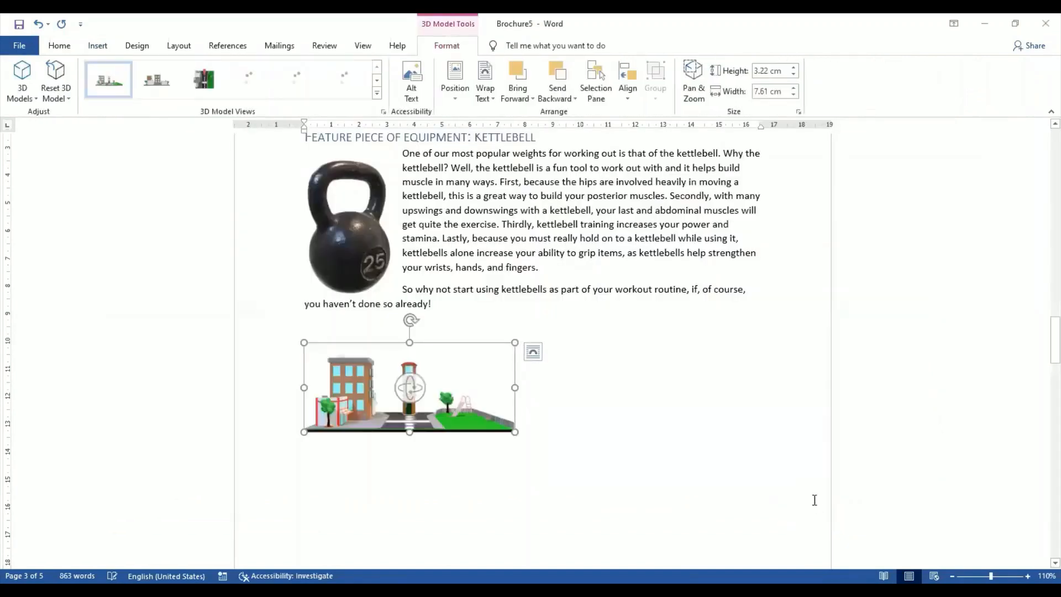
# Step: Enlarge the city street model to about 4.6 cm high and 10.9 cm wide, and deselect it
pyautogui.moveTo(514, 432); pyautogui.dragTo(607, 471)
pyautogui.click(667, 471)
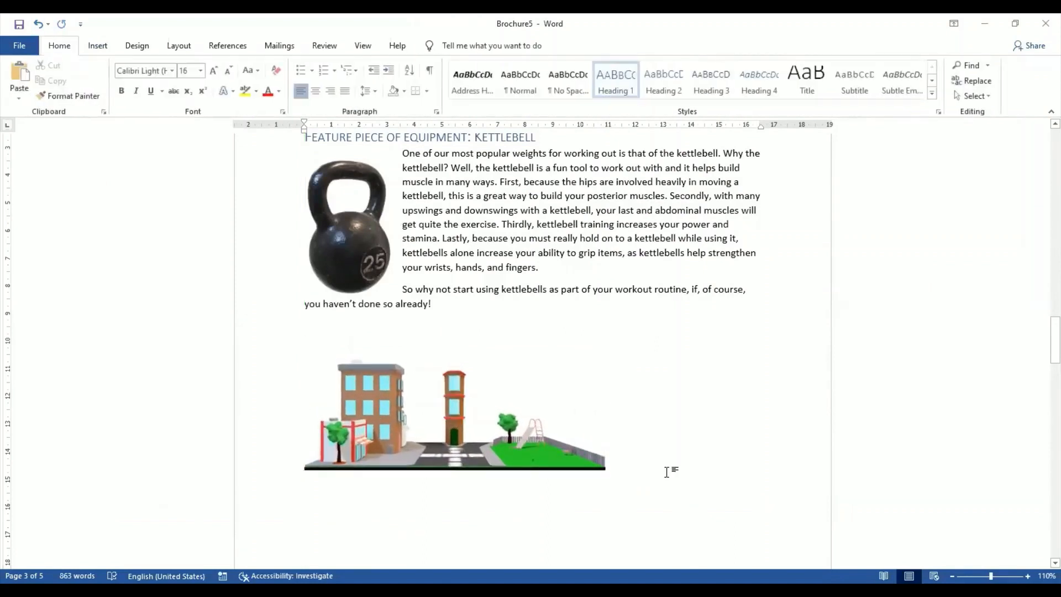
pyautogui.click(457, 436)
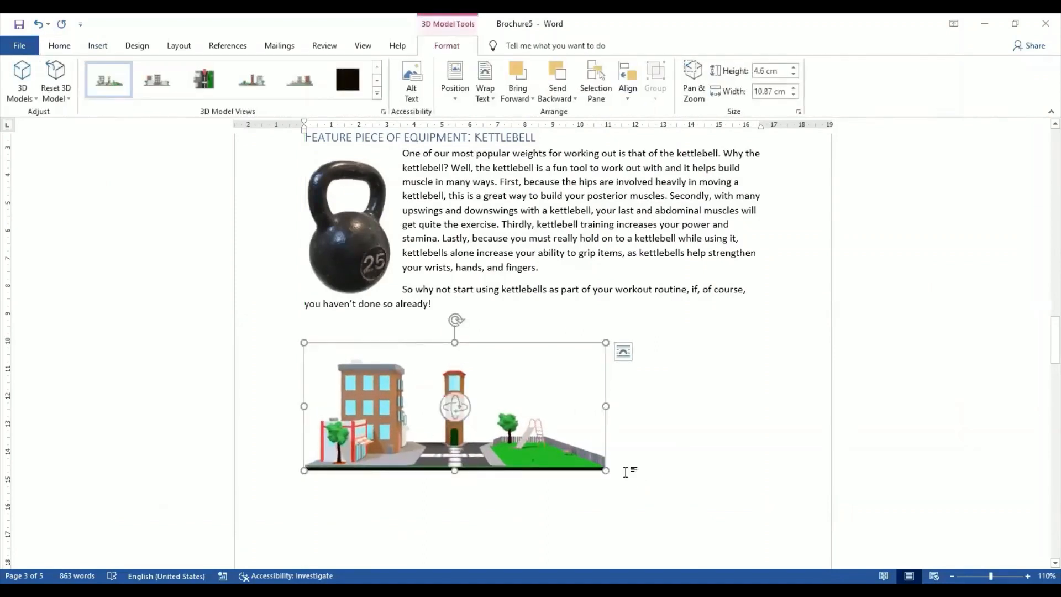
pyautogui.click(625, 471)
pyautogui.scroll(-6, 625, 472)
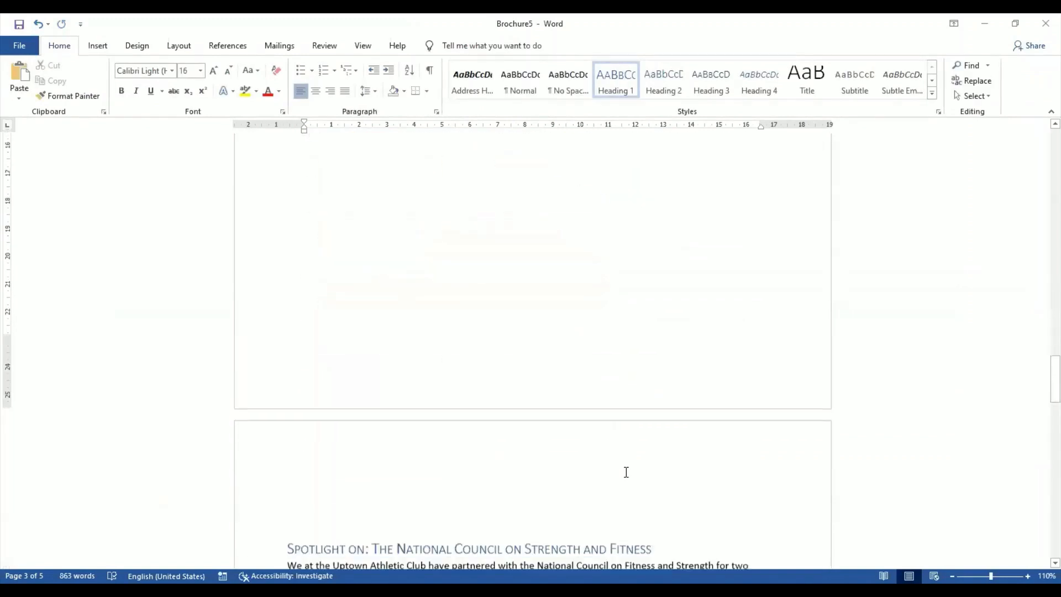
pyautogui.scroll(2, 627, 472)
pyautogui.scroll(3, 626, 472)
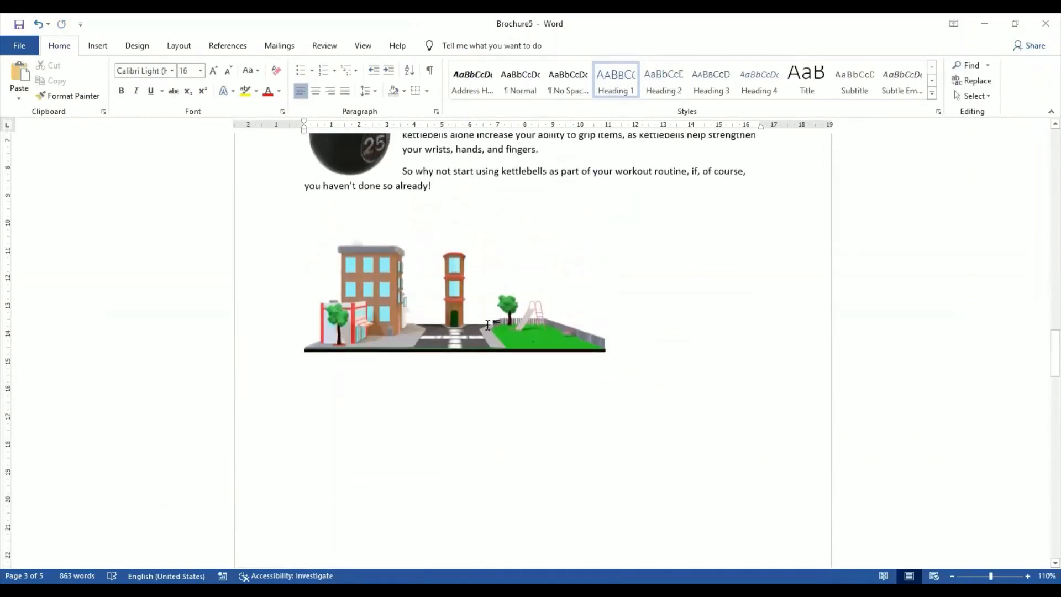
# Step: Shrink the city street model to about 3.8 cm high and 9.1 cm wide, and deselect it
pyautogui.click(600, 346)
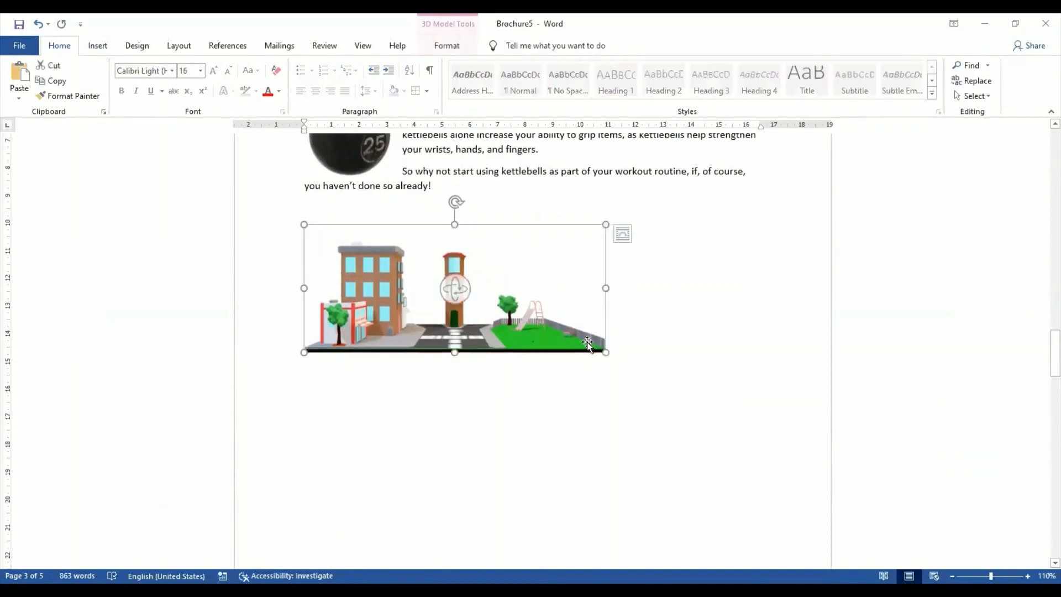
pyautogui.moveTo(571, 341); pyautogui.dragTo(556, 331)
pyautogui.click(596, 427)
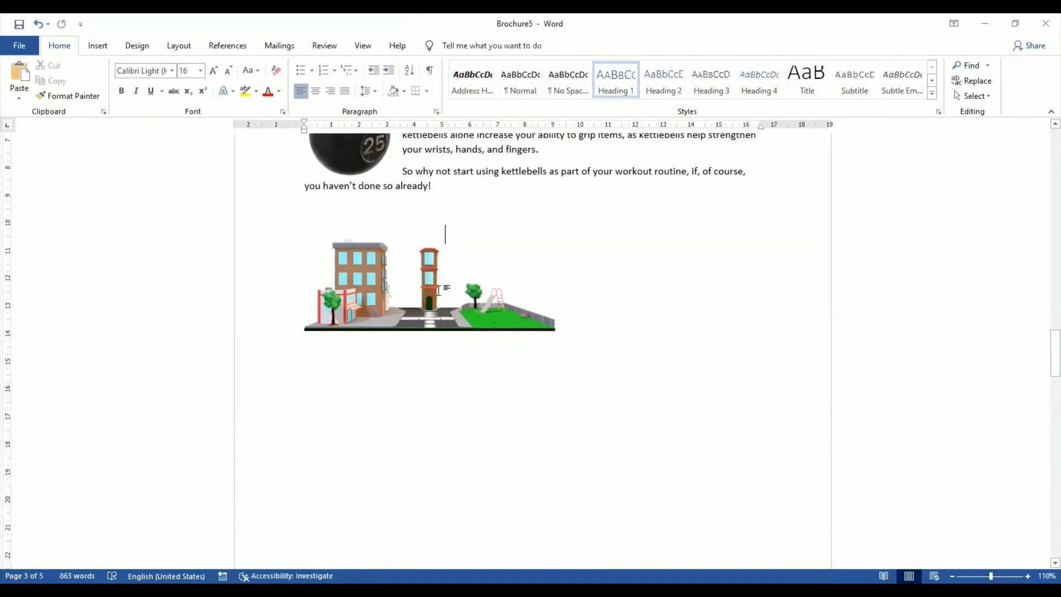
# Step: Duplicate the city street model and place the copy beside the original on its right
pyautogui.click(477, 323)
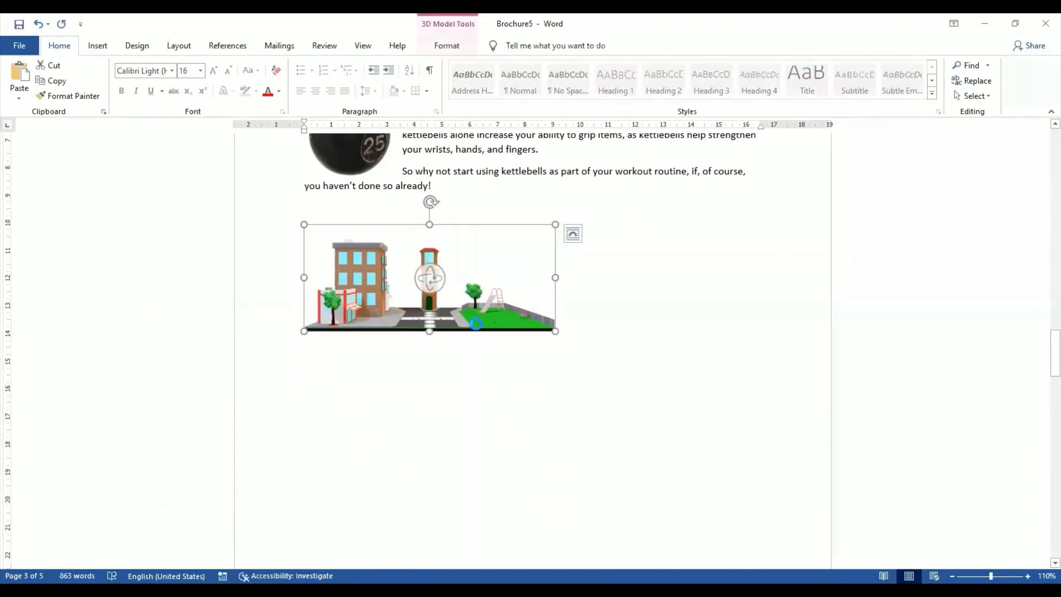
pyautogui.click(671, 332)
pyautogui.hotkey('ctrl', 'v')
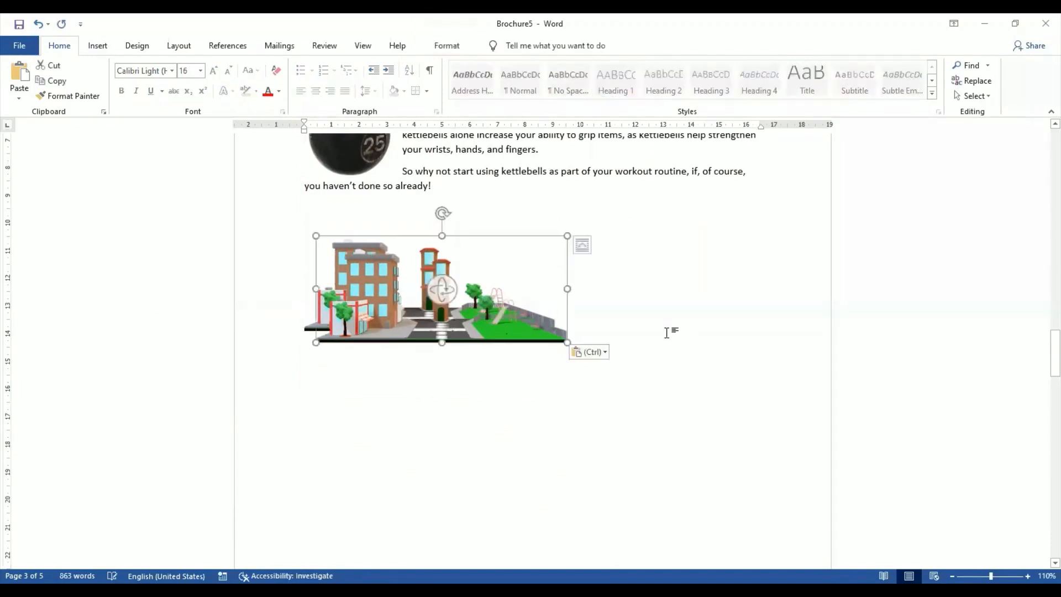
pyautogui.moveTo(454, 317); pyautogui.dragTo(725, 329)
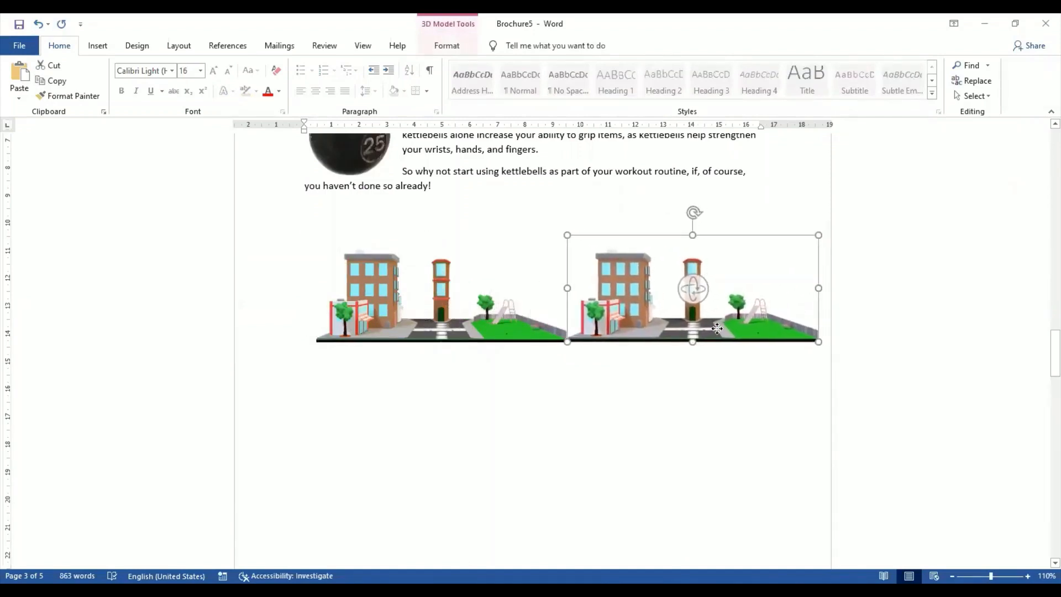
# Step: Move the original street model slightly past the left text margin and shift its copy left to leave a small gap between them
pyautogui.click(480, 329)
pyautogui.doubleClick(442, 326)
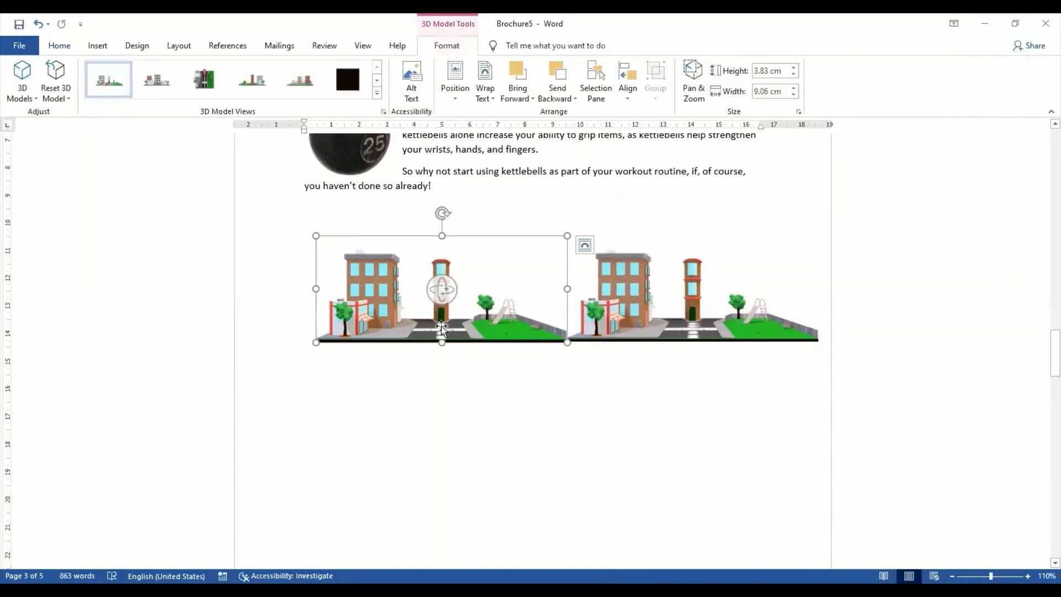
pyautogui.moveTo(456, 322); pyautogui.dragTo(433, 323)
pyautogui.click(733, 349)
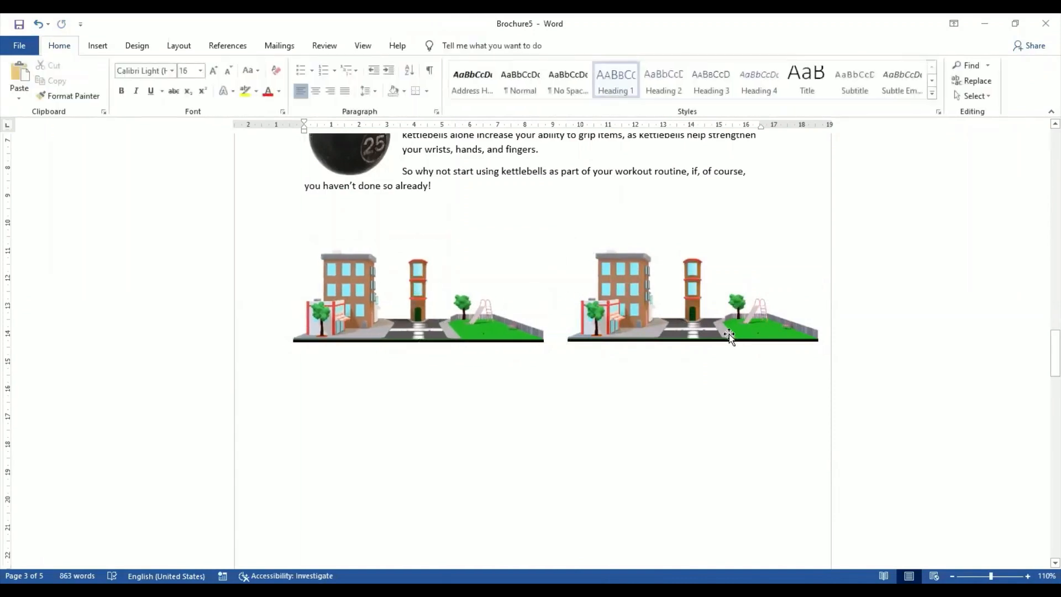
pyautogui.moveTo(718, 336); pyautogui.dragTo(705, 334)
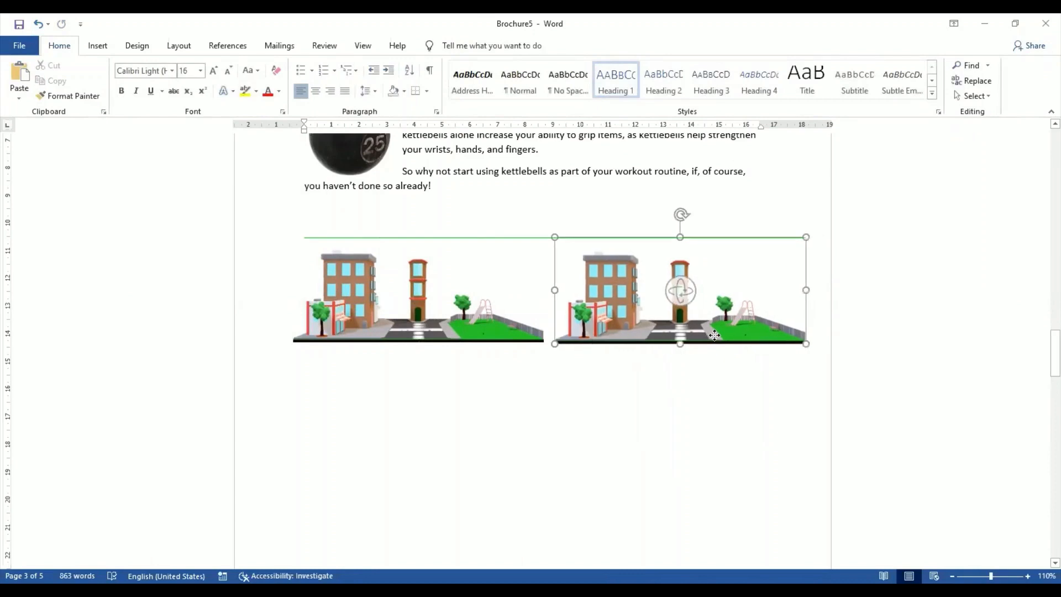
# Step: Paste a third city street model and place it directly below the original
pyautogui.click(644, 398)
pyautogui.hotkey('ctrl', 'v')
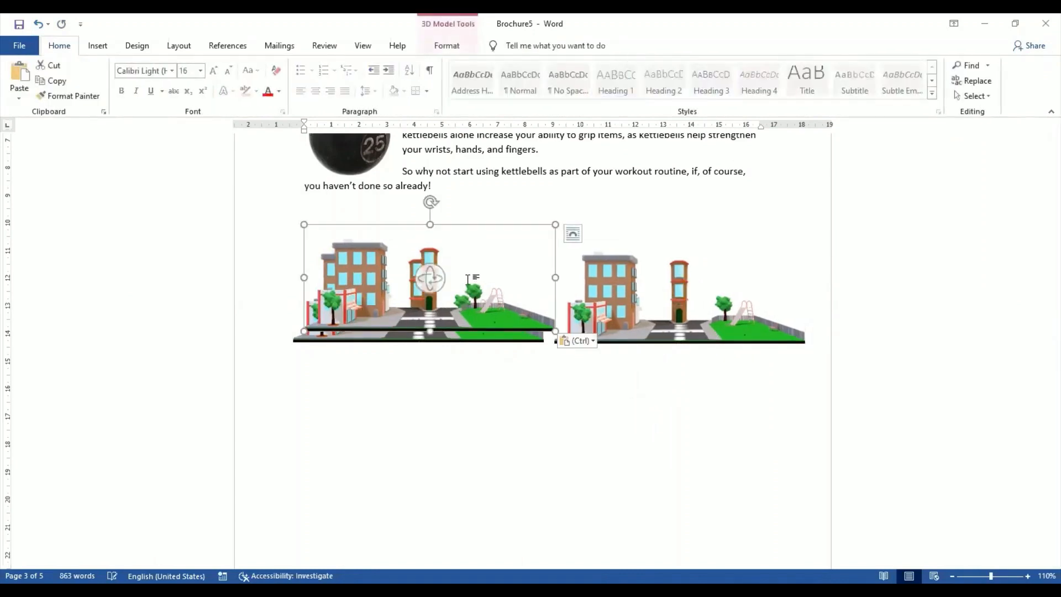
pyautogui.hotkey('ctrl', 'z')
pyautogui.moveTo(476, 311); pyautogui.dragTo(462, 452)
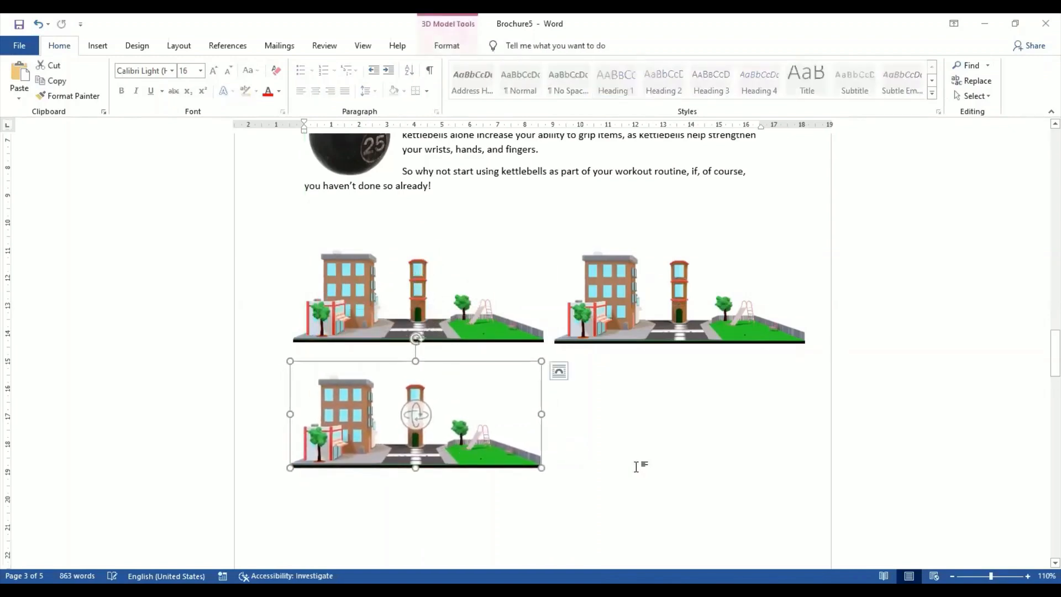
# Step: Paste a fourth street model and place it below the second one to complete a two-by-two arrangement, and deselect it
pyautogui.click(637, 467)
pyautogui.hotkey('ctrl', 'v')
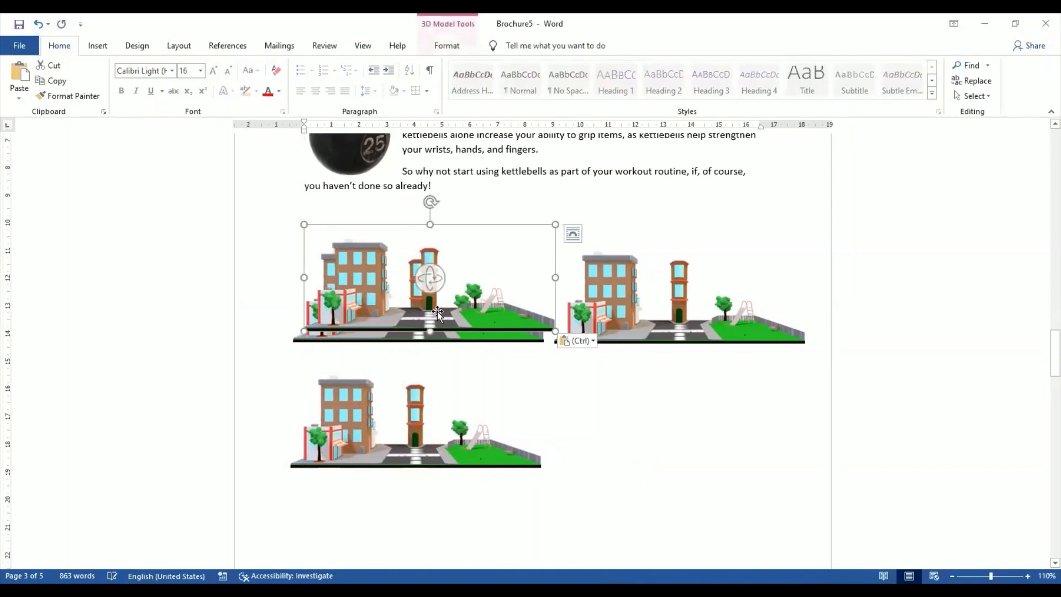
pyautogui.moveTo(693, 486); pyautogui.dragTo(708, 443)
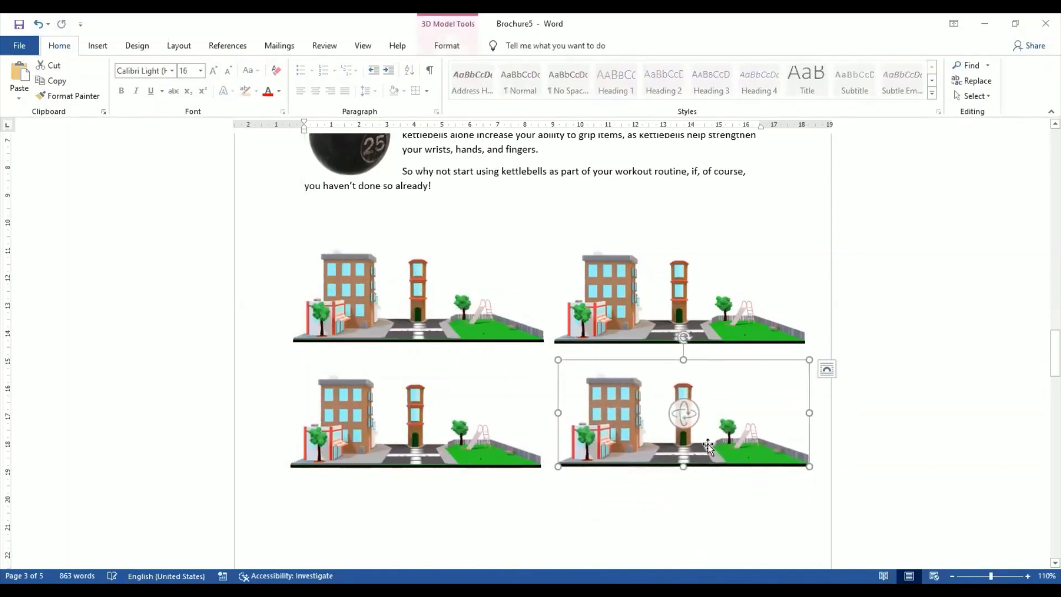
pyautogui.click(506, 507)
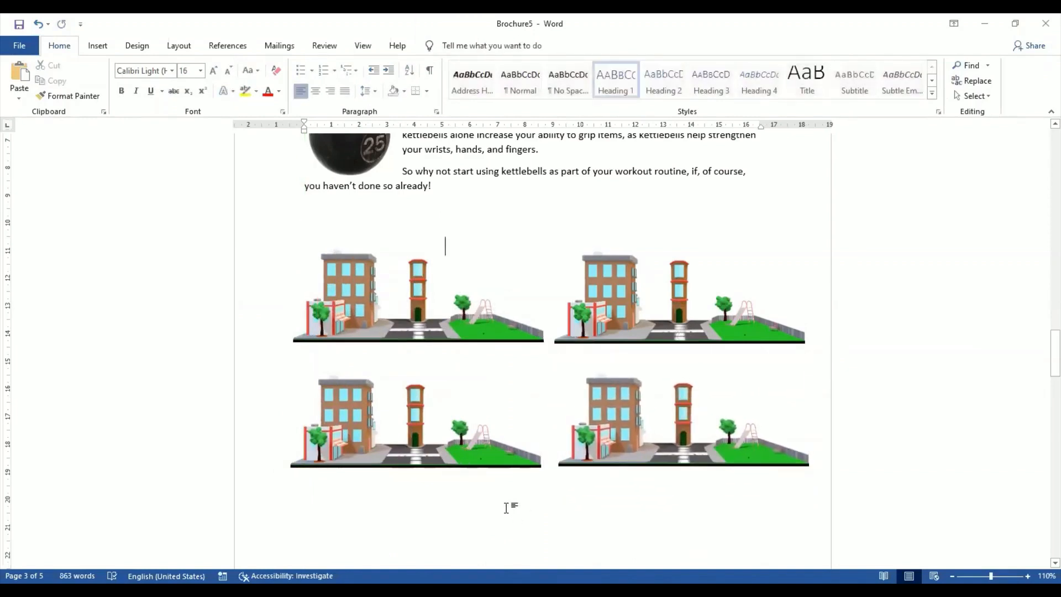
# Step: Rotate the upper-right street model in 3D to an angled corner view of the brick building, and deselect it
pyautogui.click(666, 327)
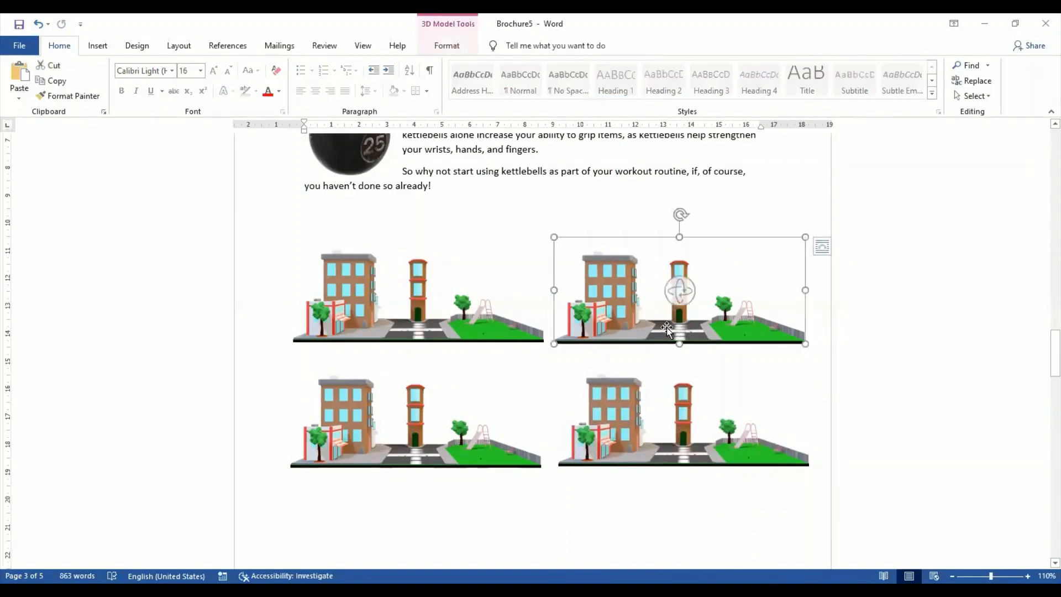
pyautogui.moveTo(679, 292); pyautogui.dragTo(736, 301)
pyautogui.click(487, 505)
# Step: Tilt the lower-left street model in 3D so the road and park are viewed from above, and deselect it
pyautogui.scroll(-2, 487, 505)
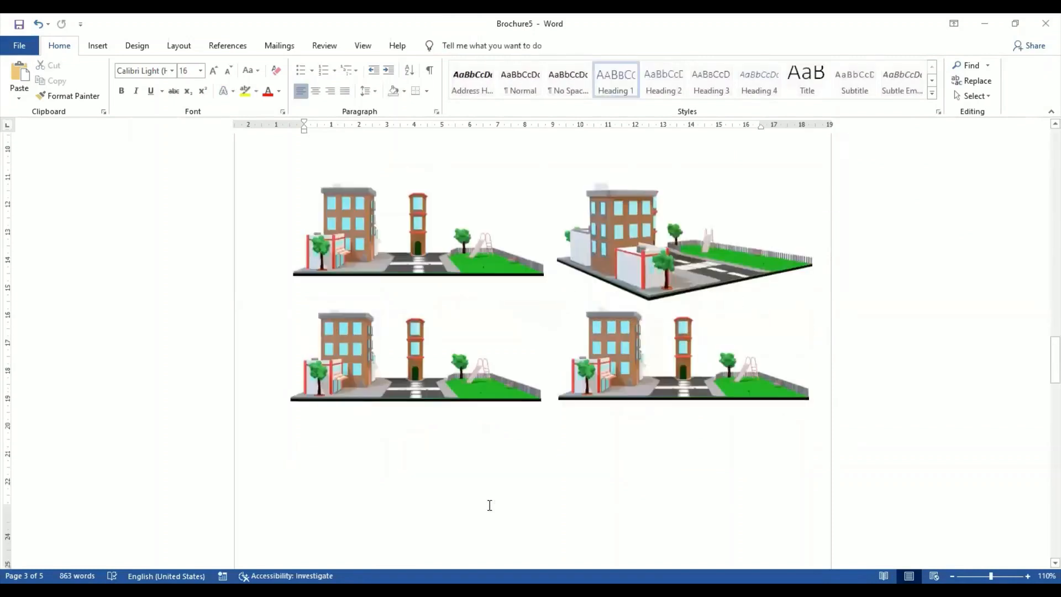
pyautogui.click(401, 383)
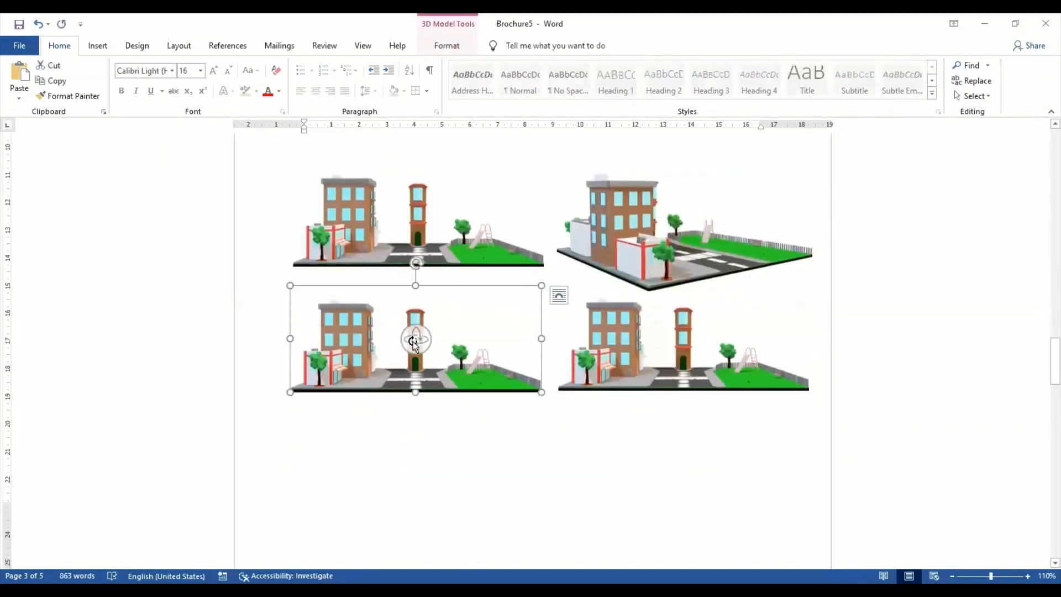
pyautogui.moveTo(413, 341); pyautogui.dragTo(425, 420)
pyautogui.click(630, 459)
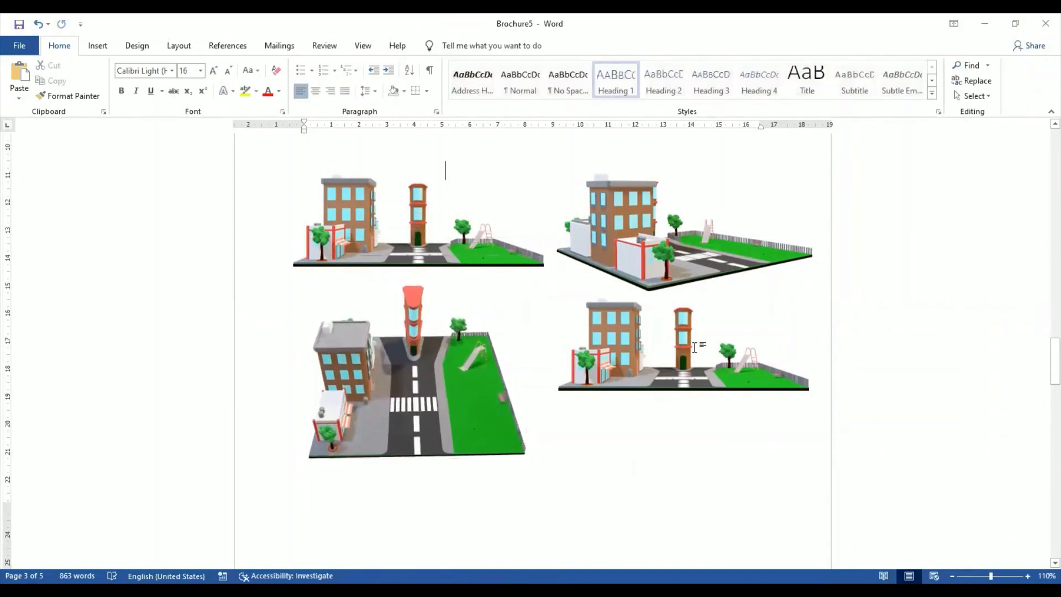
# Step: Rotate the lower-right street model to a side view with the brick building in the middle, and move the model slightly down
pyautogui.click(667, 372)
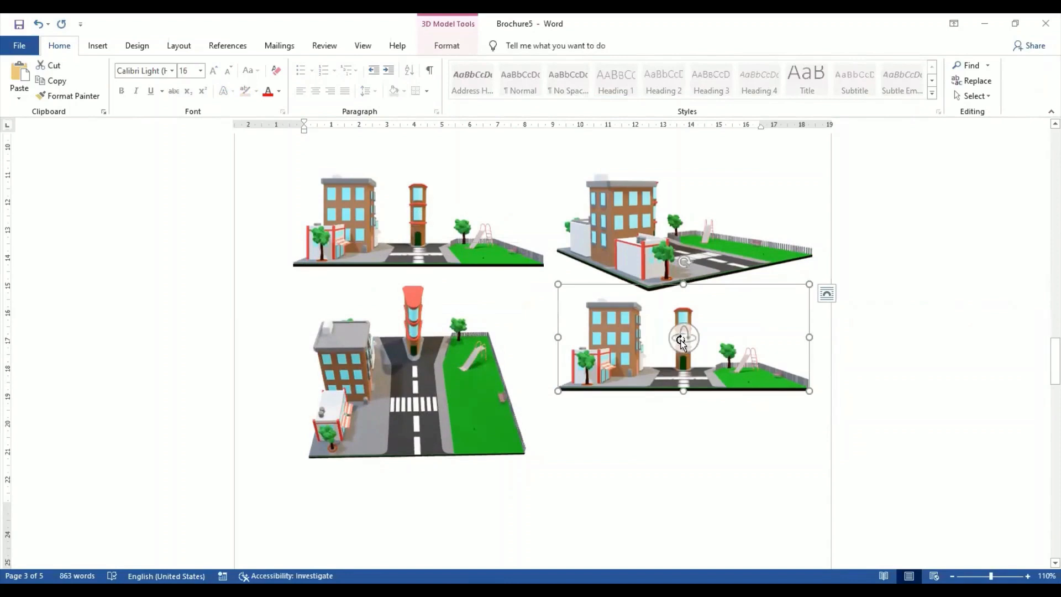
pyautogui.moveTo(688, 337); pyautogui.dragTo(829, 345)
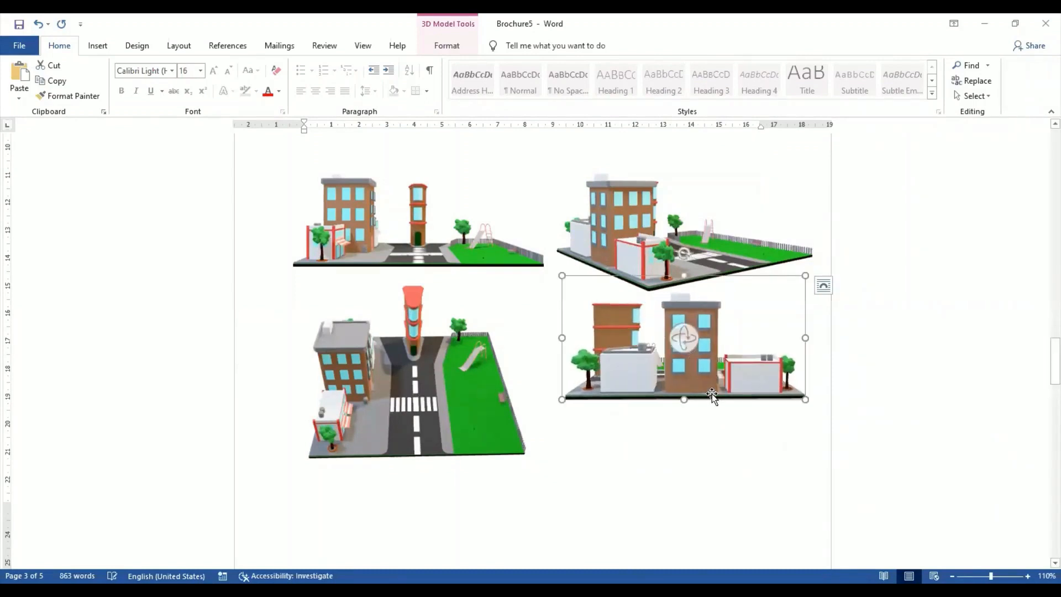
pyautogui.moveTo(708, 386); pyautogui.dragTo(709, 431)
pyautogui.click(558, 490)
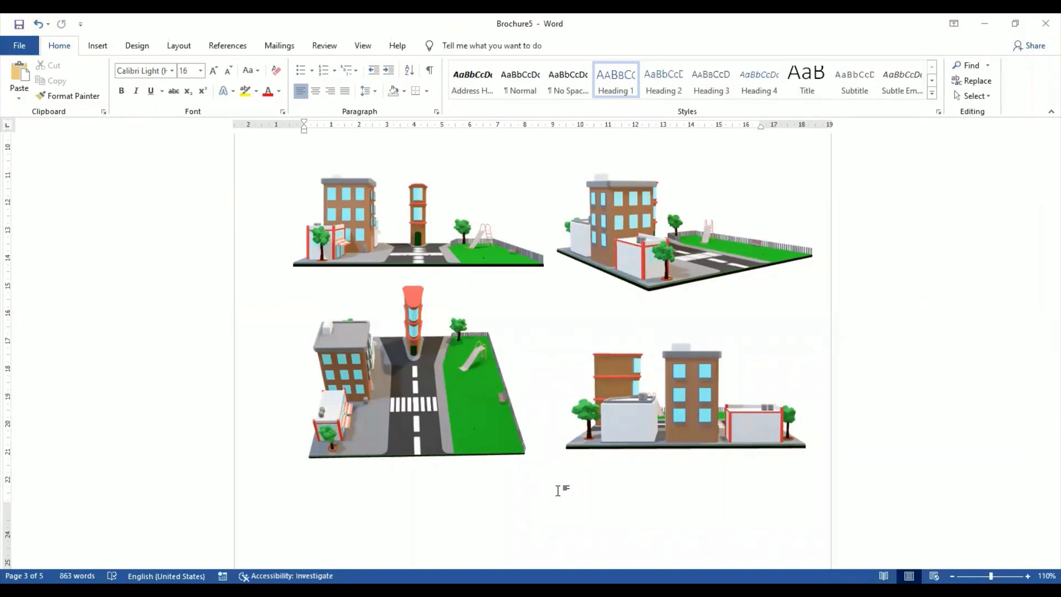
# Step: Delete the three rotated street model copies, leaving only the original model
pyautogui.scroll(-3, 560, 491)
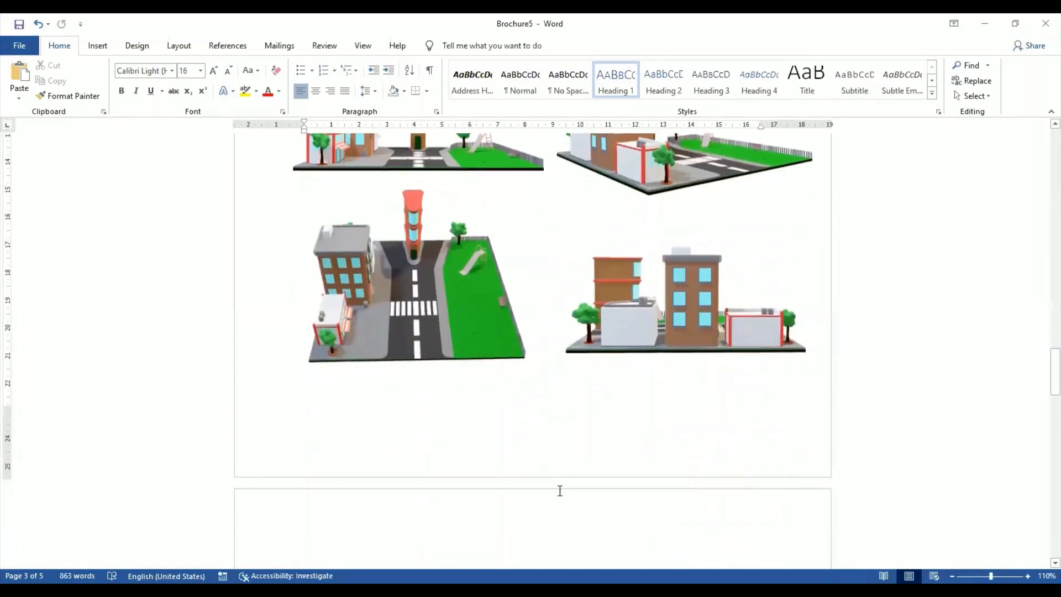
pyautogui.click(560, 491)
pyautogui.scroll(3, 560, 490)
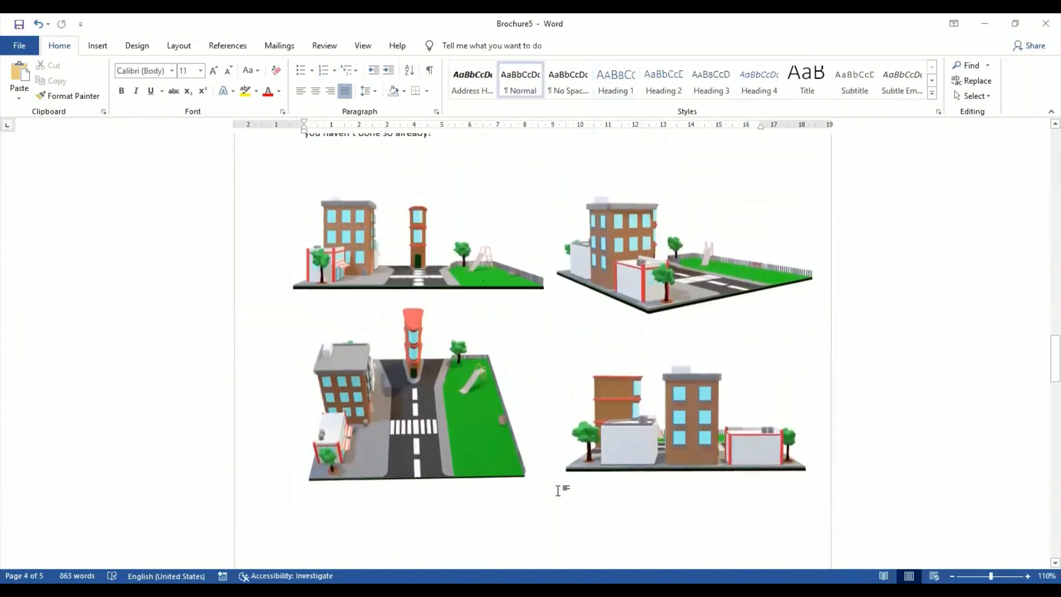
pyautogui.click(484, 282)
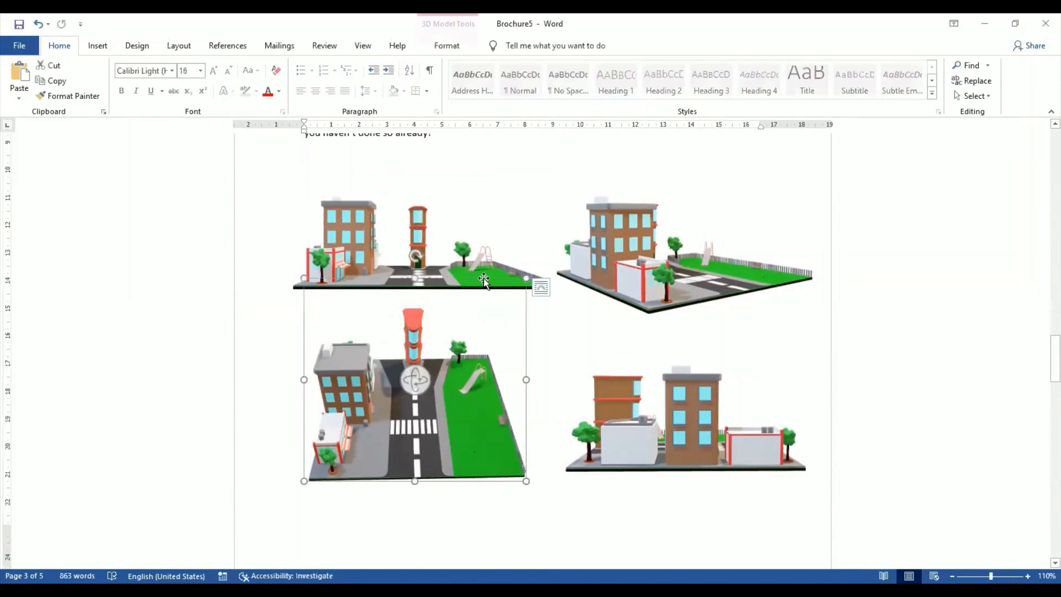
pyautogui.click(660, 303)
pyautogui.press('Delete')
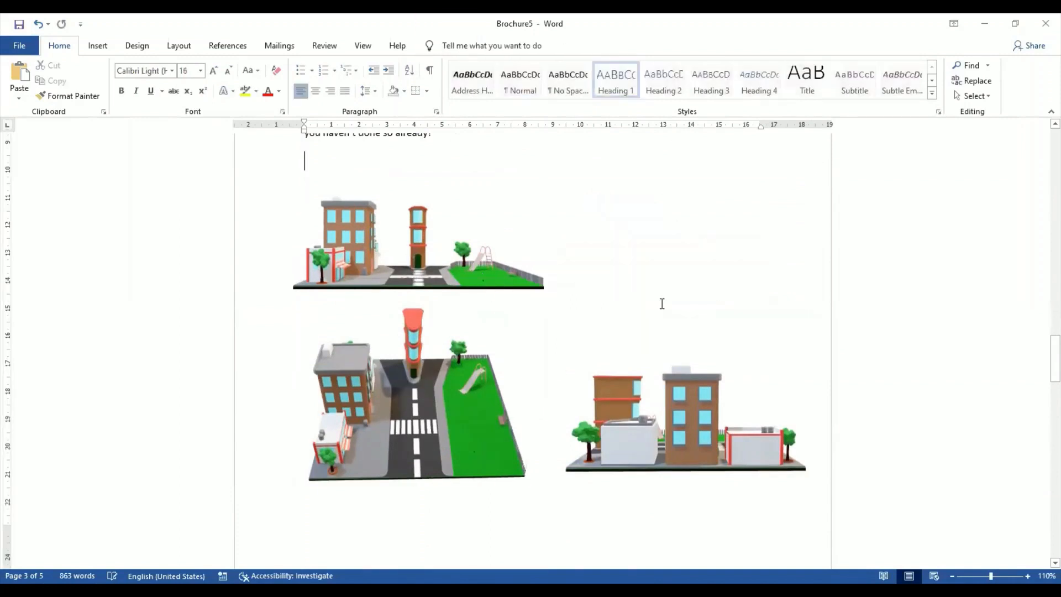
pyautogui.click(473, 380)
pyautogui.press('Delete')
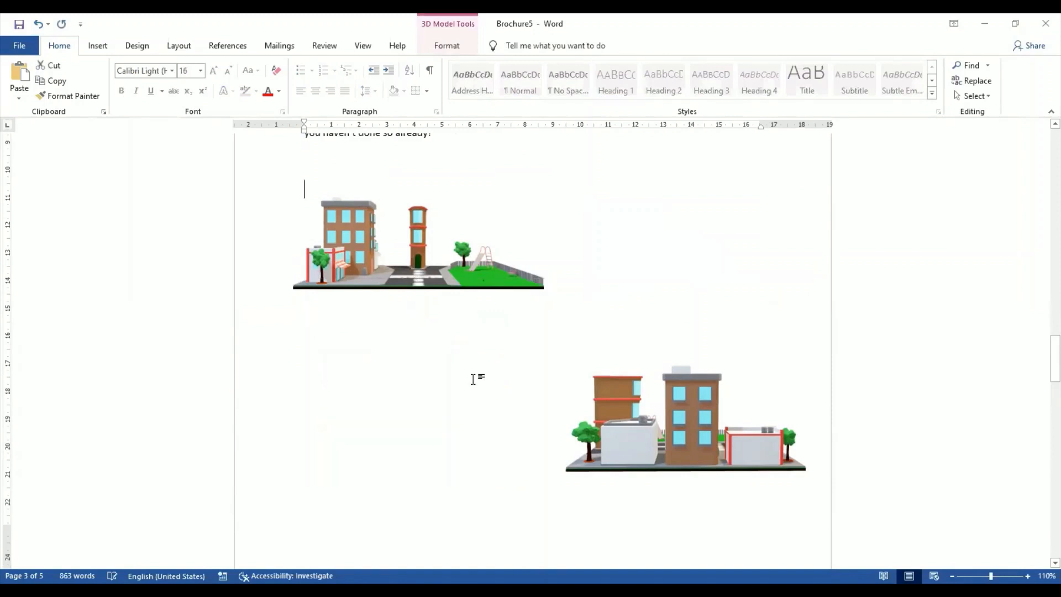
pyautogui.click(708, 436)
pyautogui.press('Delete')
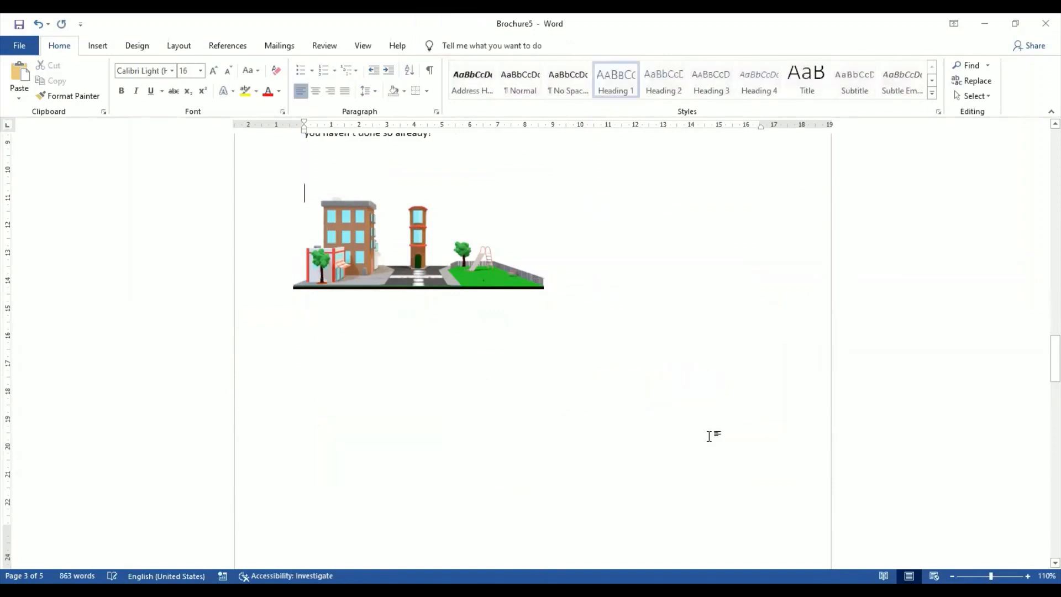
# Step: Enlarge the remaining street model to nearly the full page width and move it slightly left and down to centre it on the page
pyautogui.click(427, 243)
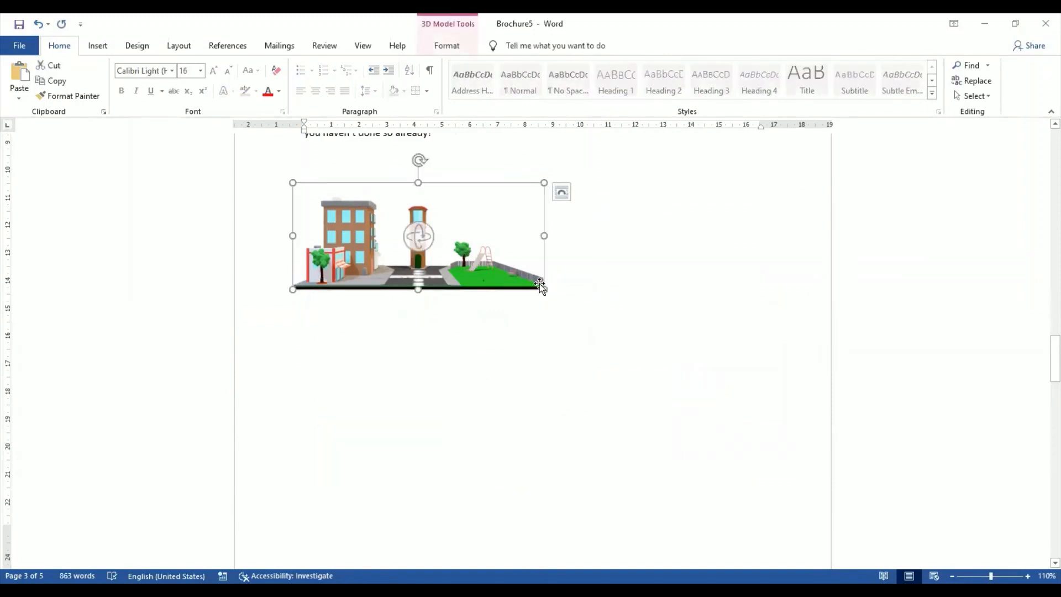
pyautogui.moveTo(544, 287); pyautogui.dragTo(787, 408)
pyautogui.click(471, 464)
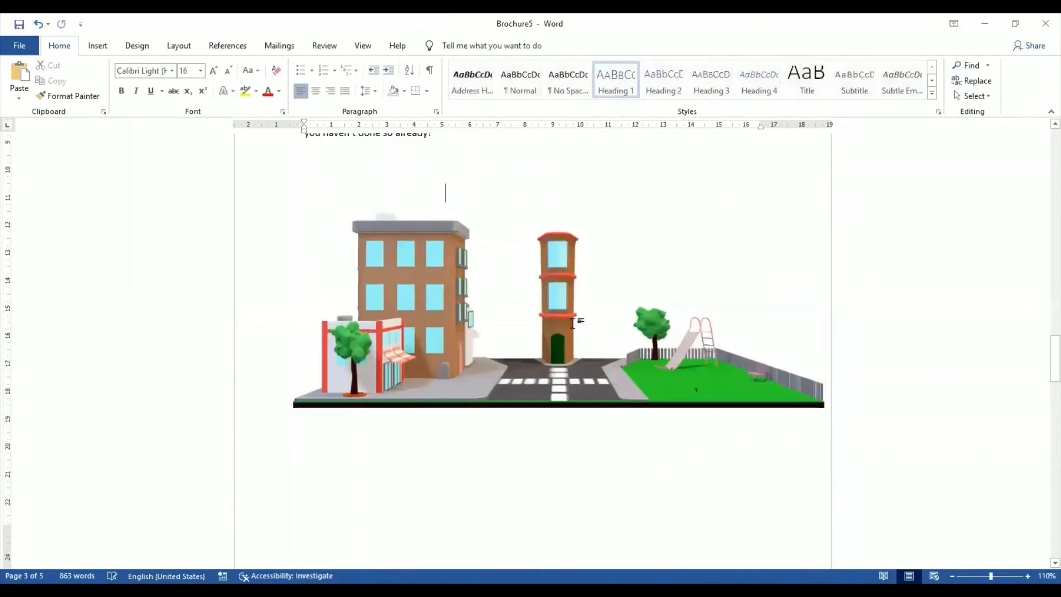
pyautogui.moveTo(559, 315); pyautogui.dragTo(534, 326)
pyautogui.click(658, 434)
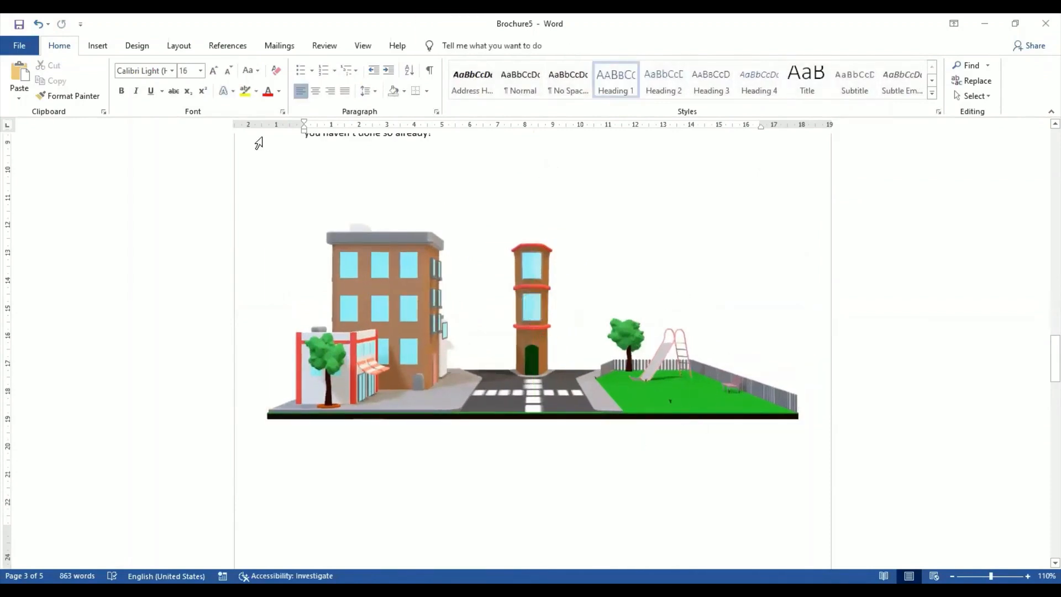
# Step: Insert the orange-breasted robin from the Animals category of the online 3D models
pyautogui.click(97, 45)
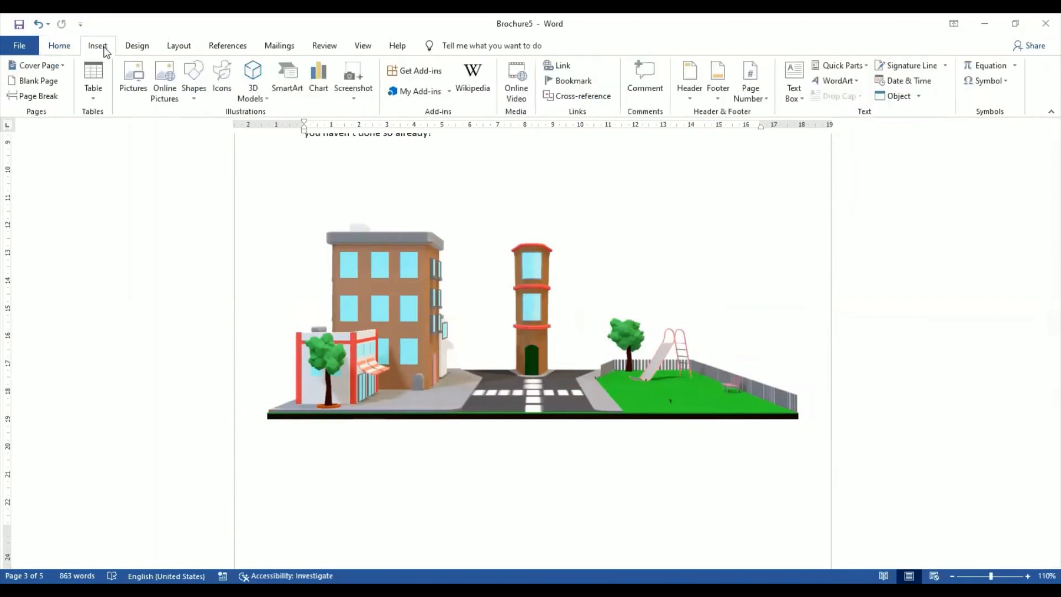
pyautogui.click(275, 130)
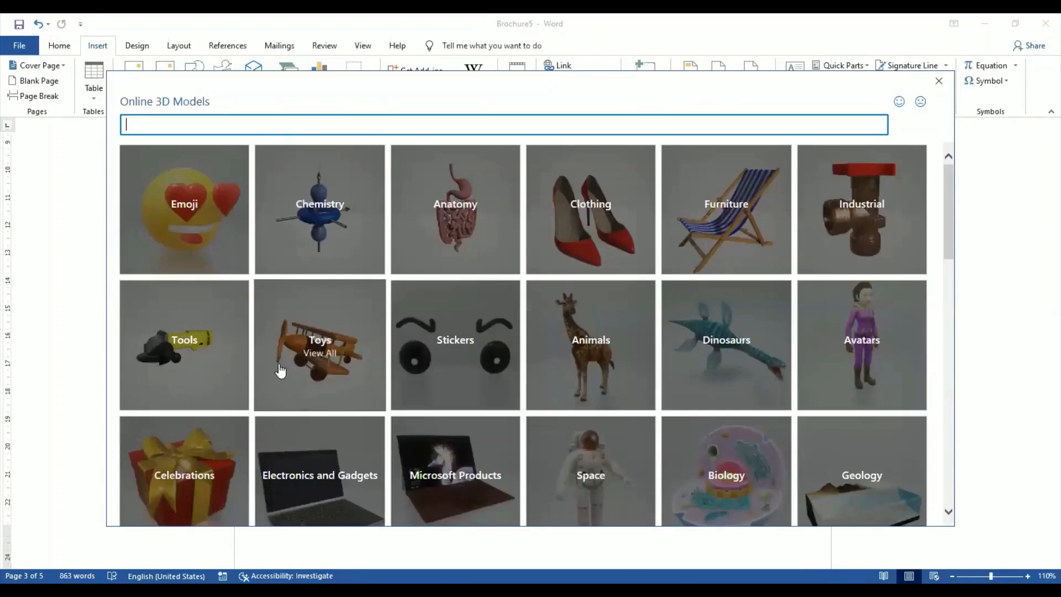
pyautogui.click(604, 352)
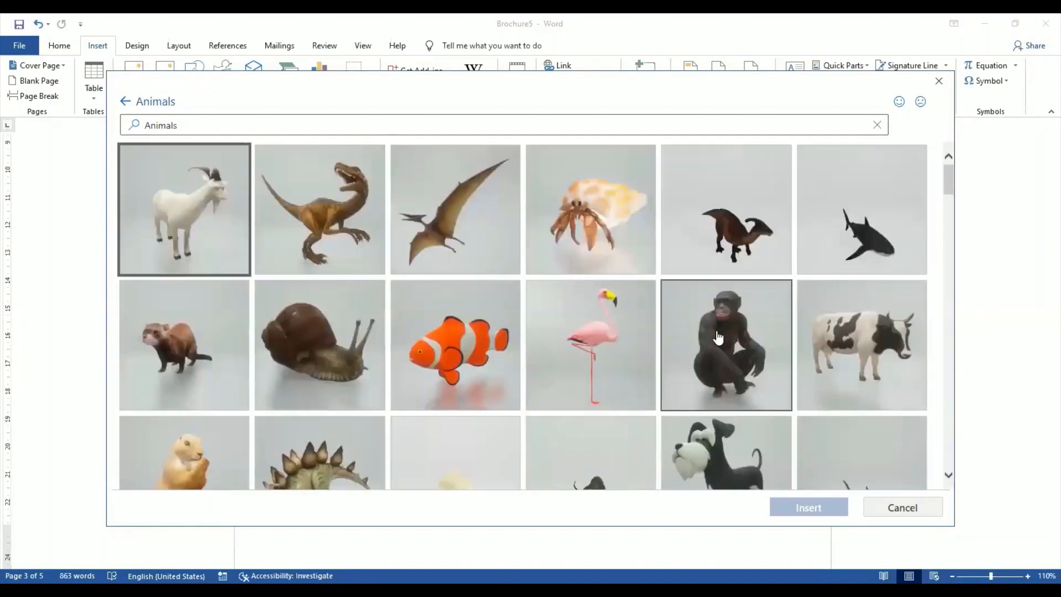
pyautogui.scroll(-5, 717, 337)
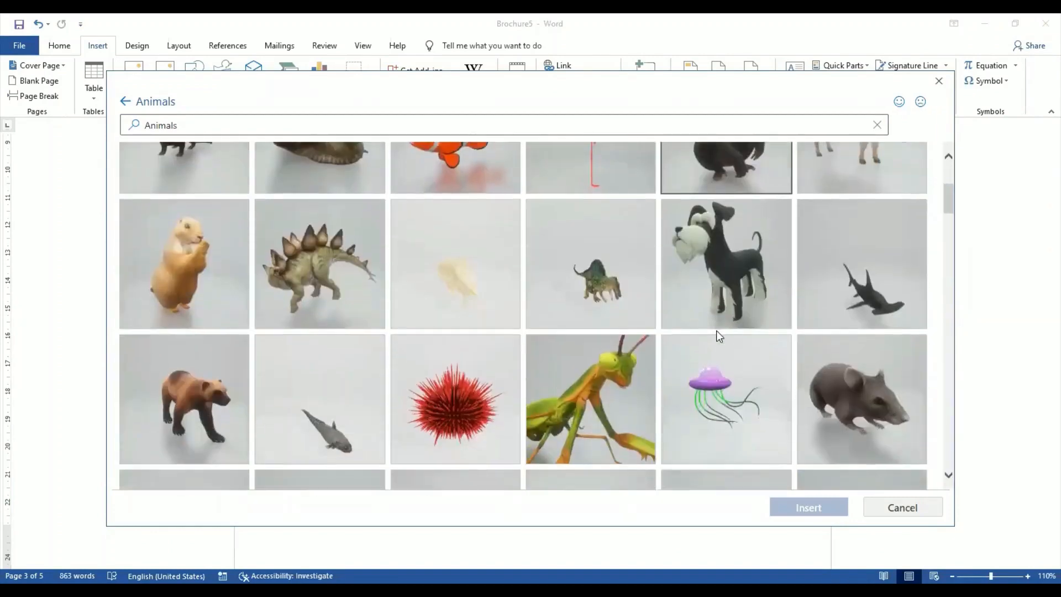
pyautogui.scroll(-4, 717, 337)
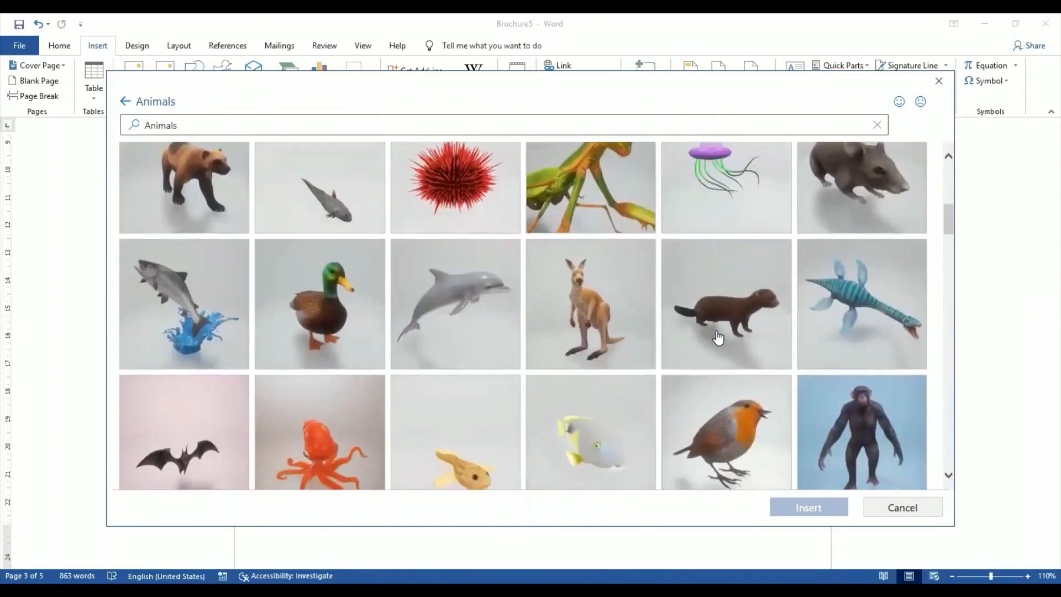
pyautogui.scroll(-1, 717, 337)
pyautogui.scroll(-1, 717, 337)
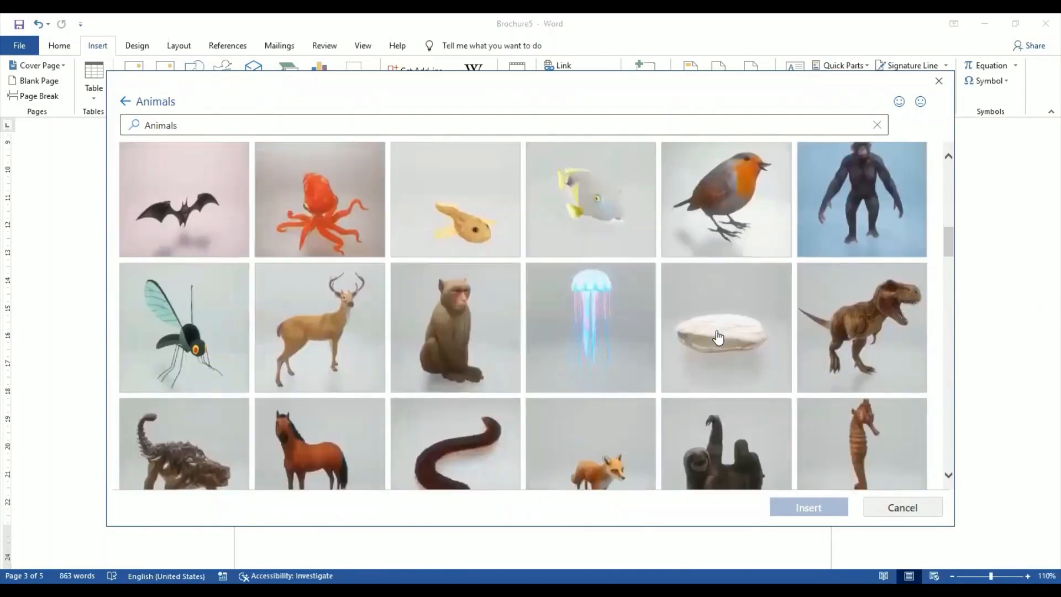
pyautogui.scroll(1, 718, 337)
pyautogui.scroll(-1, 717, 337)
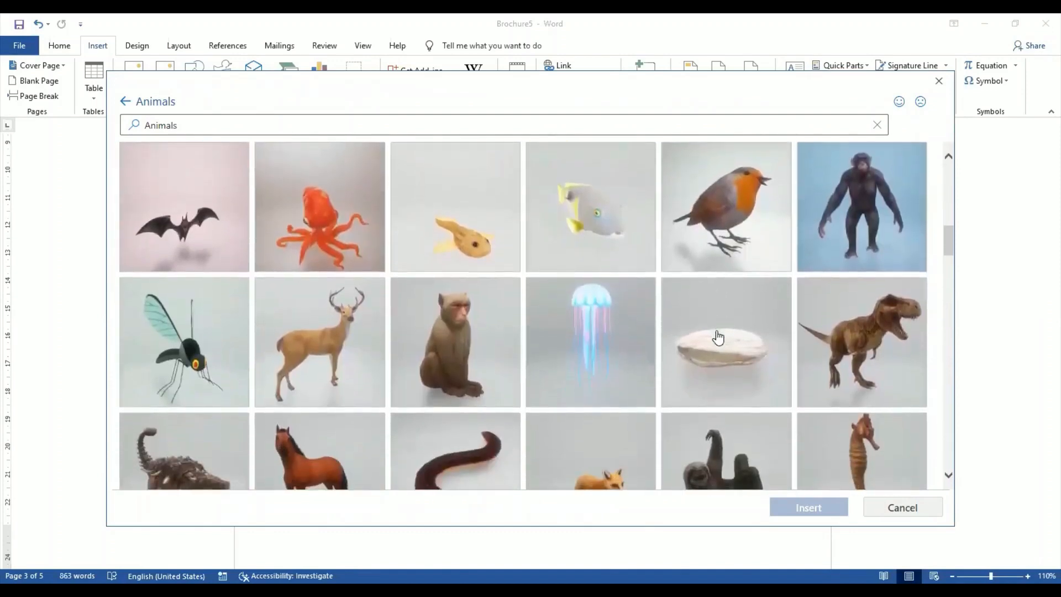
pyautogui.scroll(-2, 717, 337)
pyautogui.scroll(-1, 718, 337)
pyautogui.scroll(-2, 718, 337)
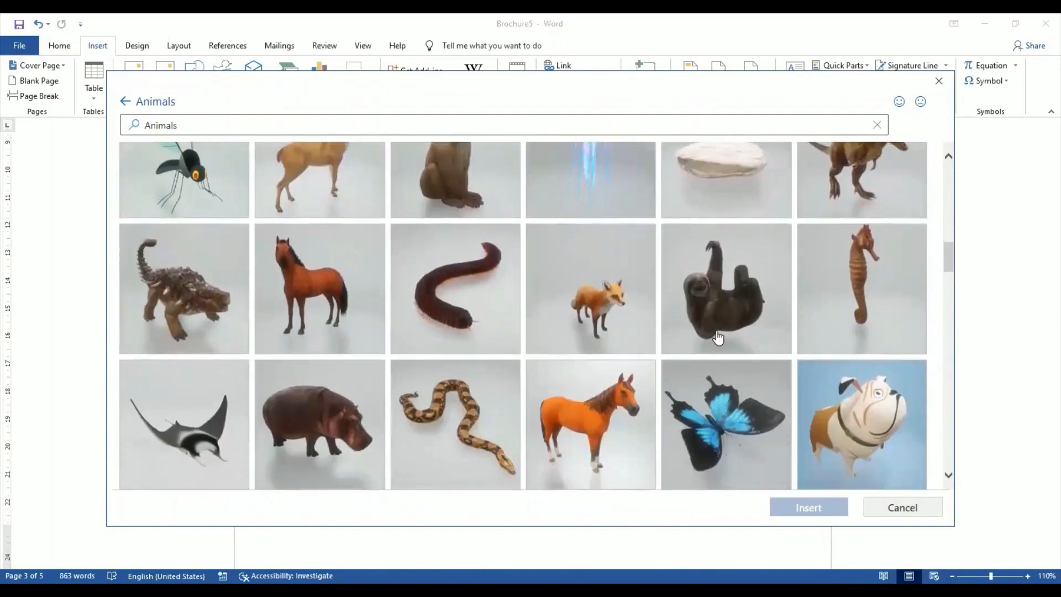
pyautogui.scroll(-1, 717, 337)
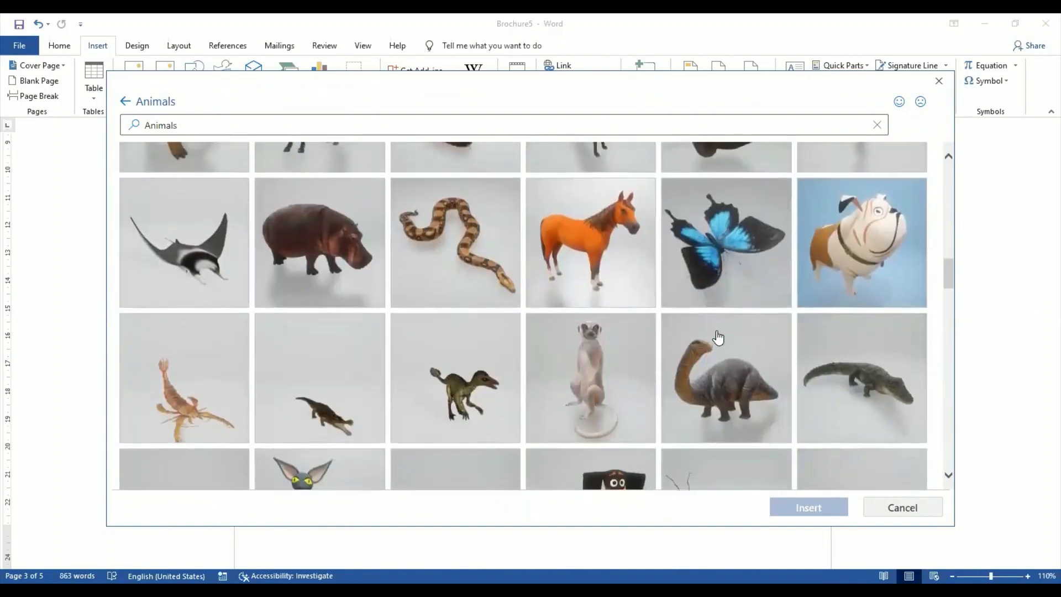
pyautogui.scroll(3, 717, 337)
pyautogui.scroll(3, 718, 337)
pyautogui.click(725, 285)
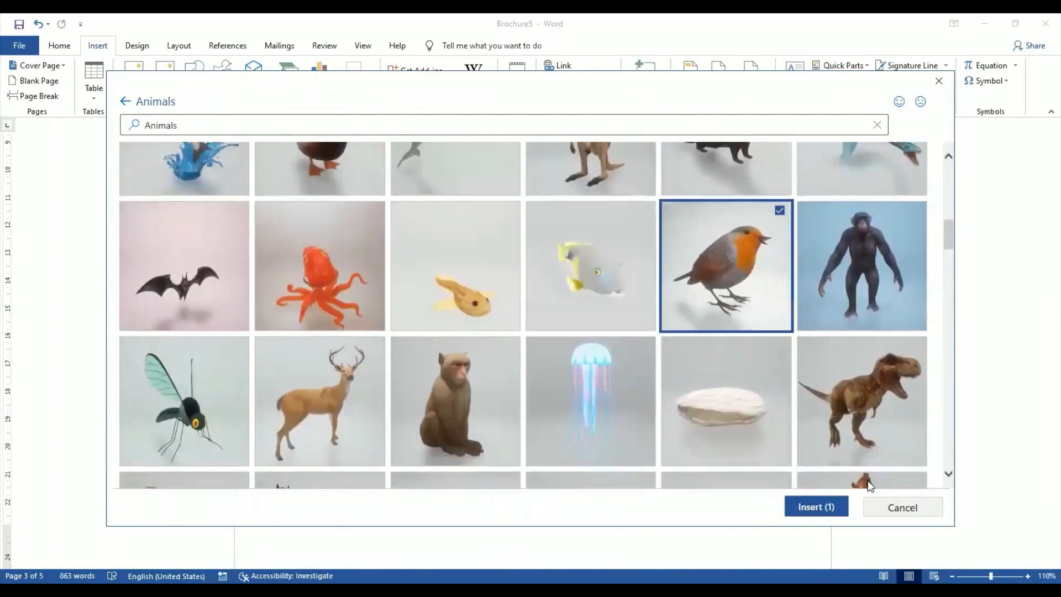
pyautogui.click(829, 507)
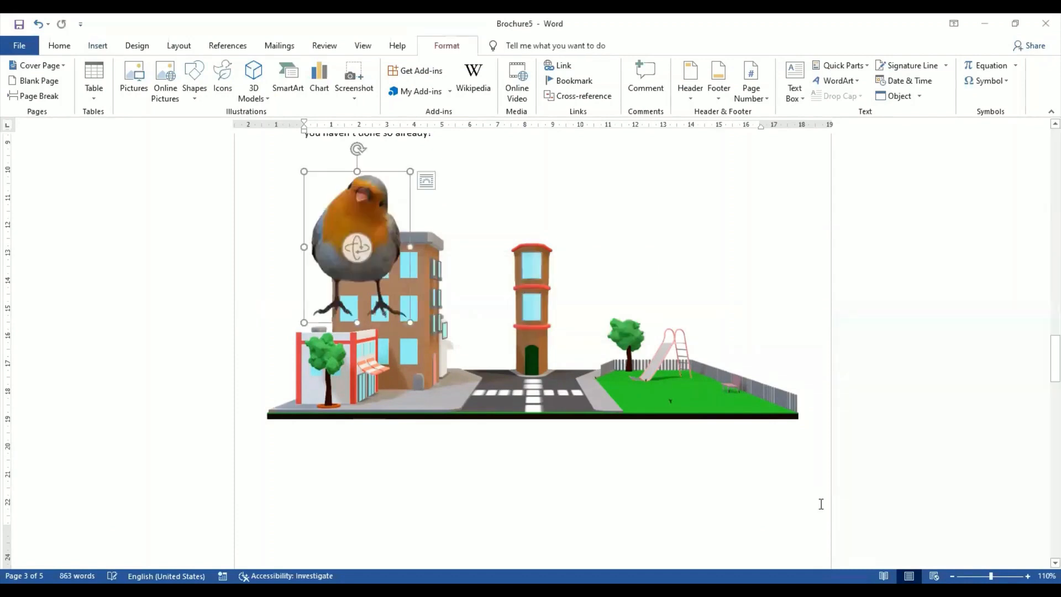
# Step: Move the bird model above the park and shrink it to about 1.1 cm high and 0.77 cm wide
pyautogui.moveTo(344, 226); pyautogui.dragTo(633, 251)
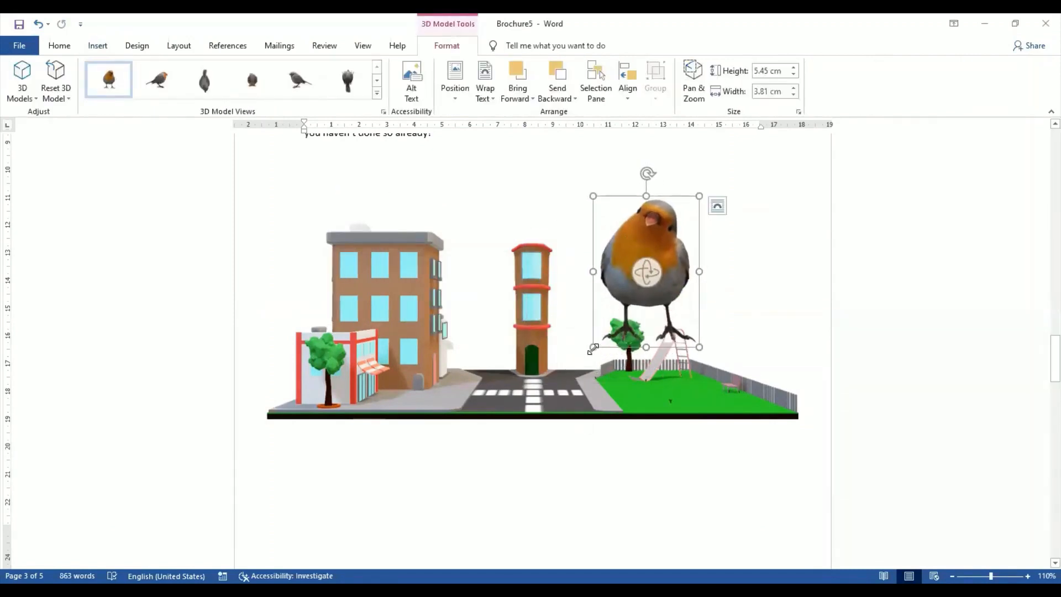
pyautogui.moveTo(592, 347); pyautogui.dragTo(675, 227)
pyautogui.click(744, 302)
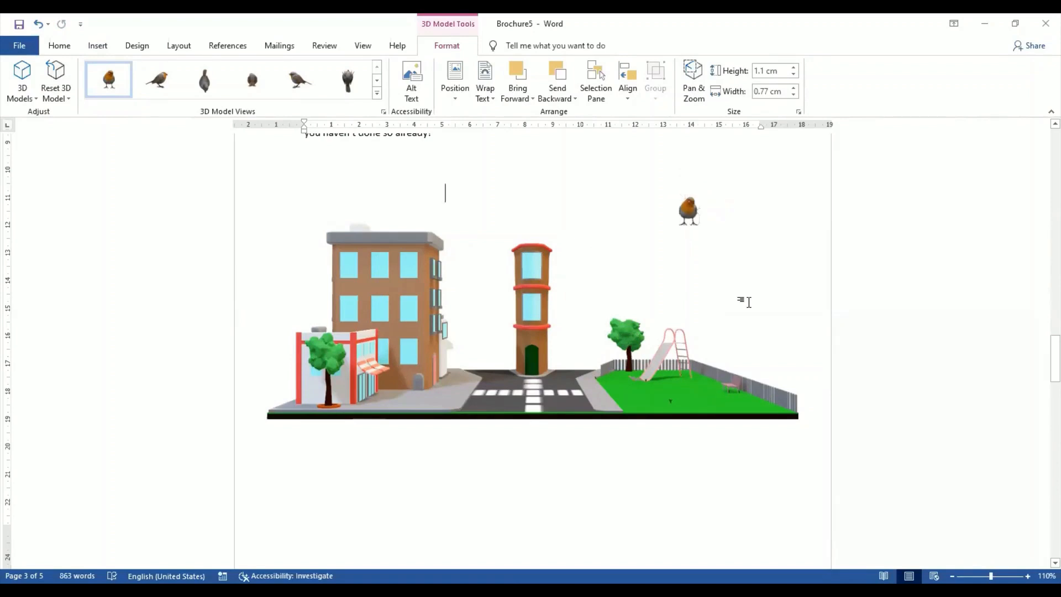
# Step: Rotate the small bird model in 3D to a side view with its head facing left, and deselect it
pyautogui.click(689, 215)
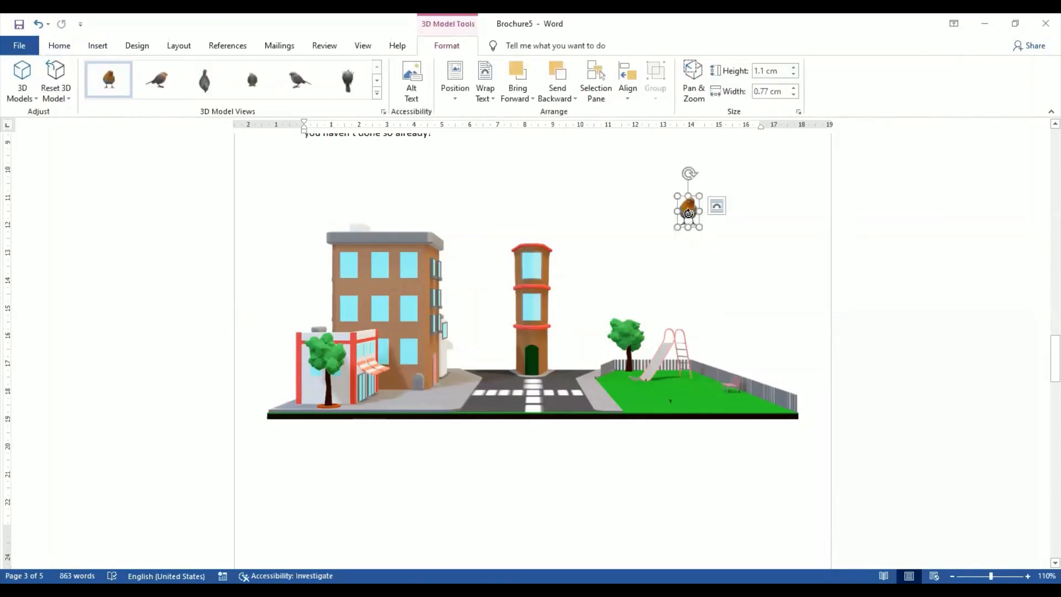
pyautogui.moveTo(690, 215); pyautogui.dragTo(662, 212)
pyautogui.click(721, 268)
pyautogui.click(688, 211)
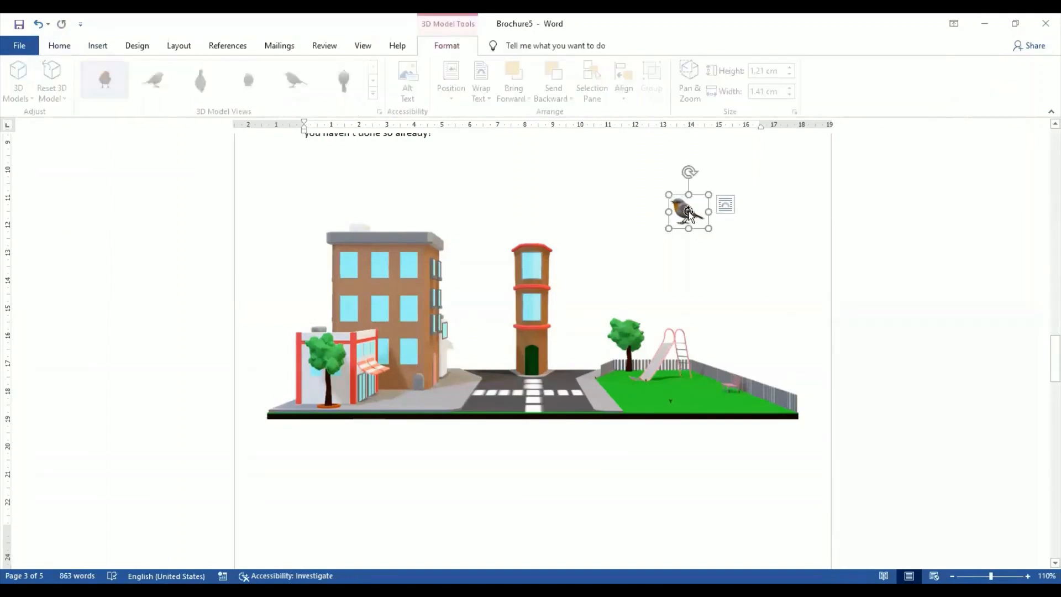
pyautogui.moveTo(698, 217); pyautogui.dragTo(691, 214)
pyautogui.click(713, 237)
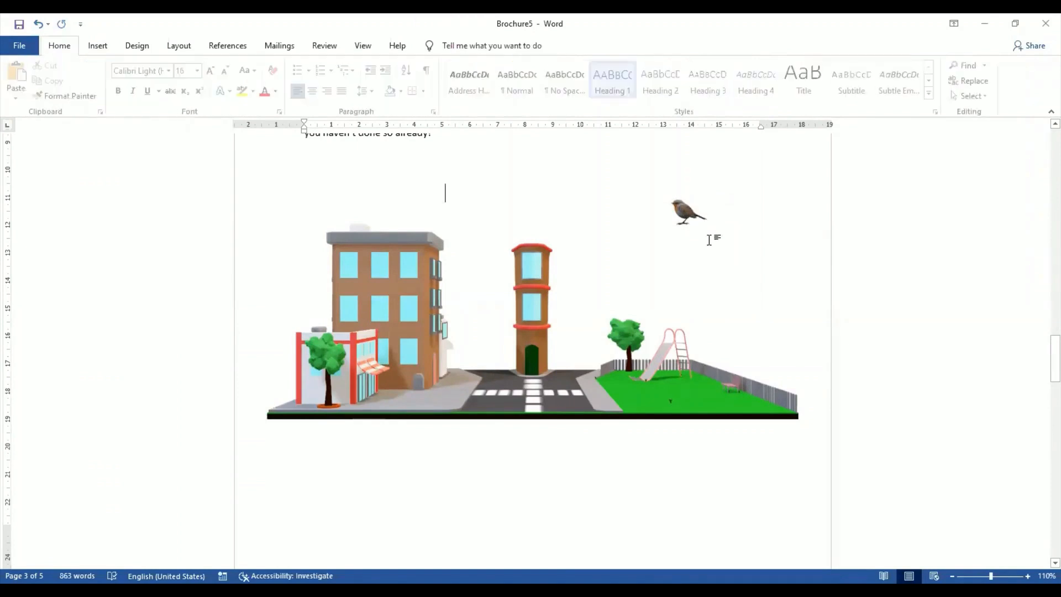
# Step: Shrink the bird to about 0.54 cm high and 0.65 cm wide and perch it on the park fence above the bench
pyautogui.click(676, 202)
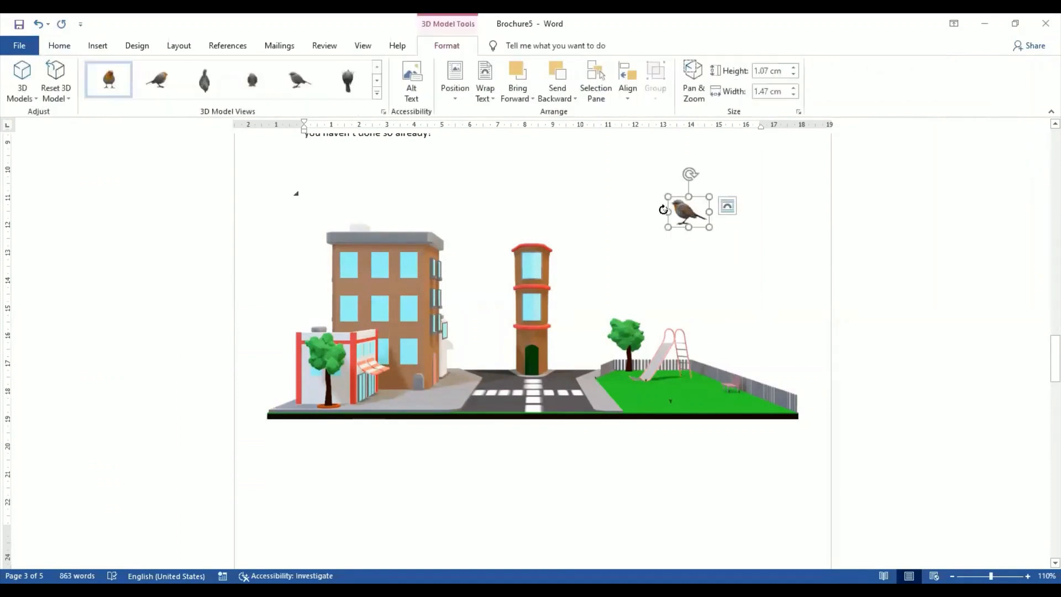
pyautogui.moveTo(666, 208); pyautogui.dragTo(720, 363)
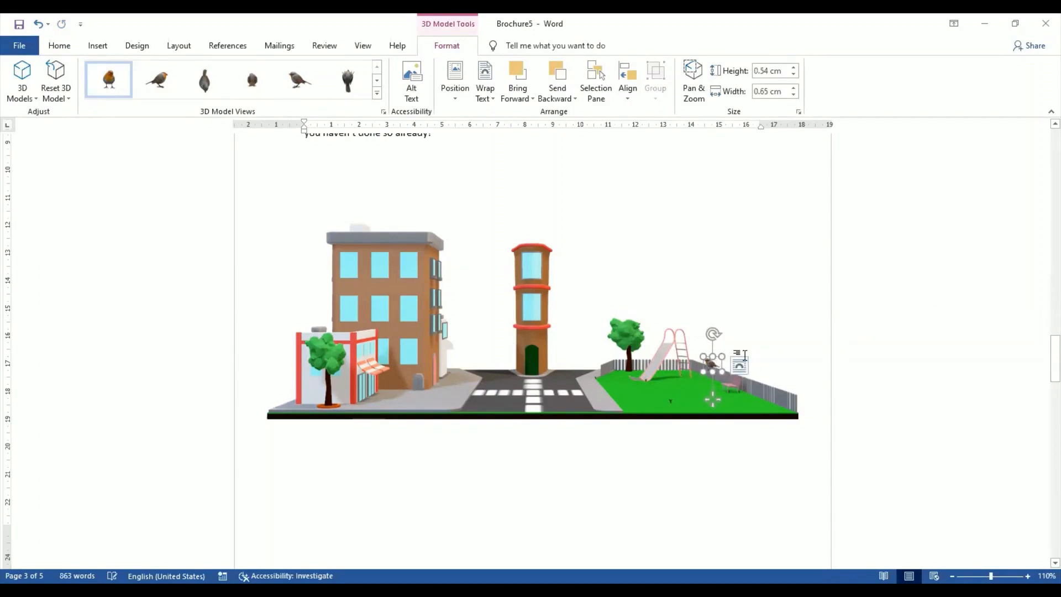
pyautogui.click(745, 355)
pyautogui.moveTo(717, 359); pyautogui.dragTo(731, 358)
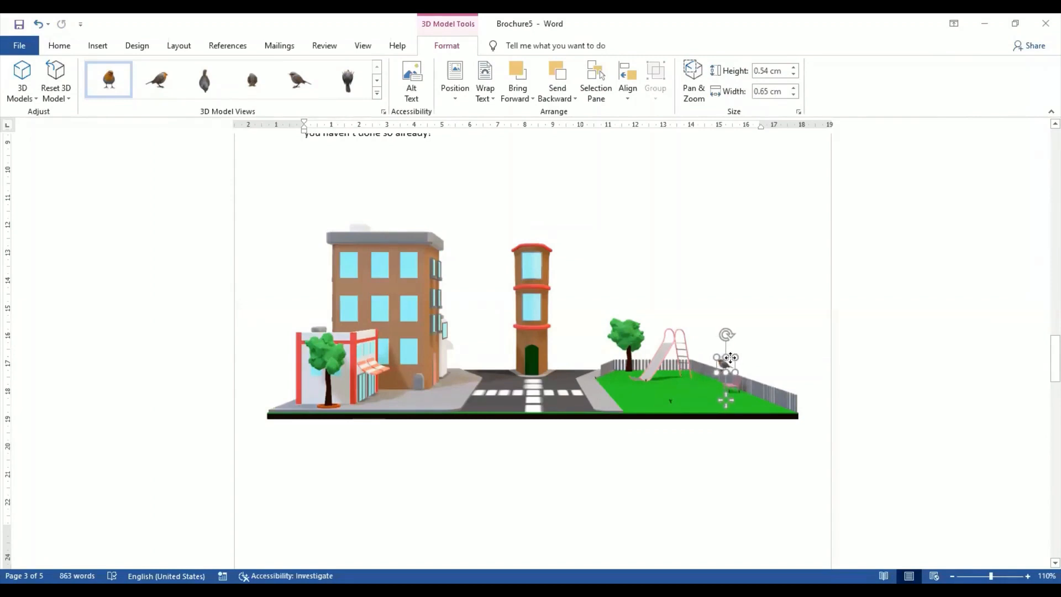
pyautogui.click(778, 328)
# Step: Search the online 3D models for "city" and insert the brown wooden gazebo
pyautogui.scroll(3, 779, 328)
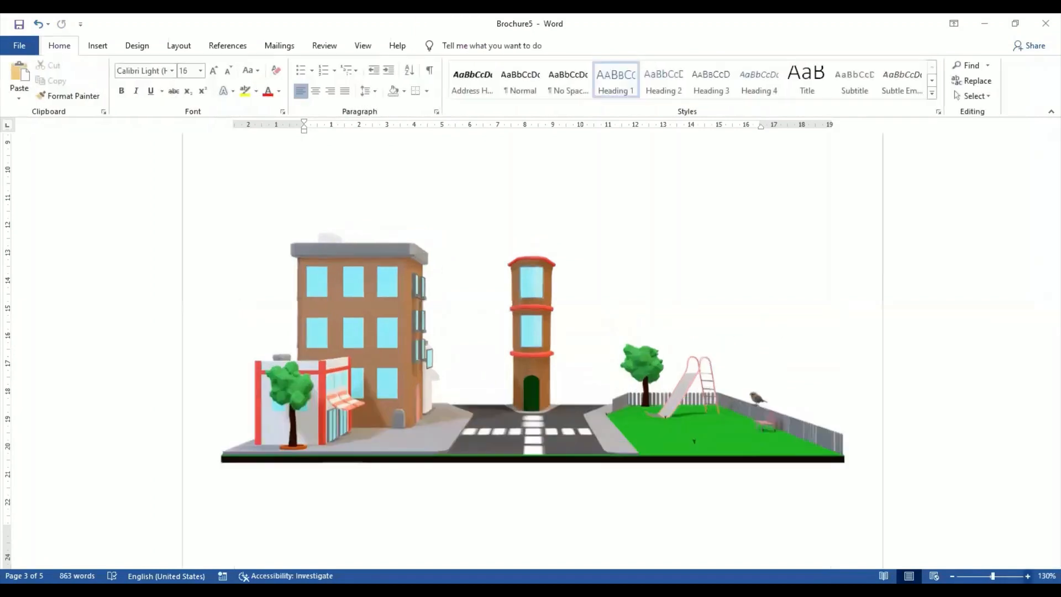
pyautogui.scroll(1, 532, 374)
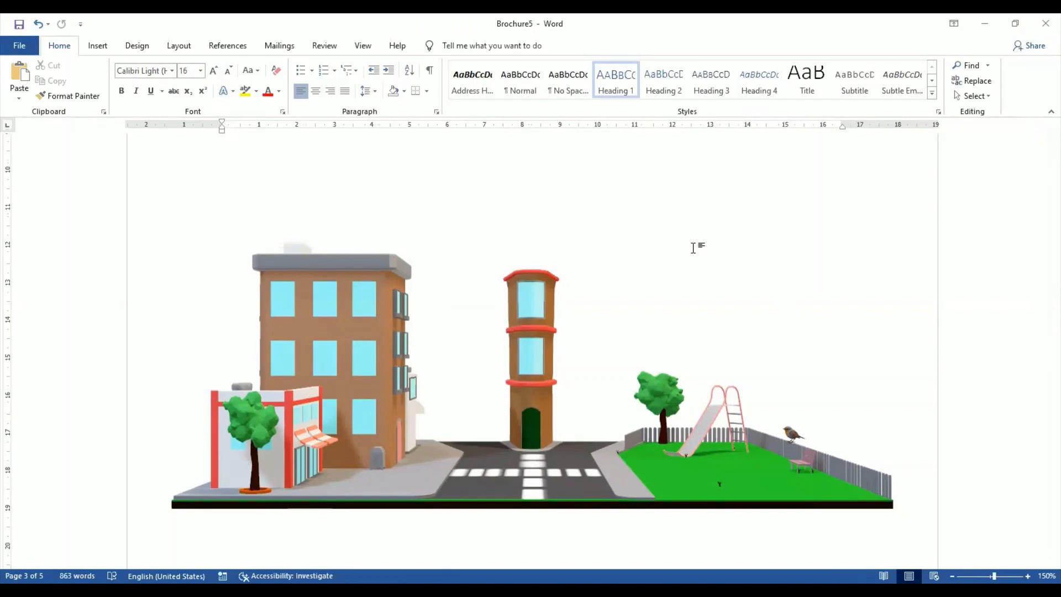
pyautogui.click(96, 45)
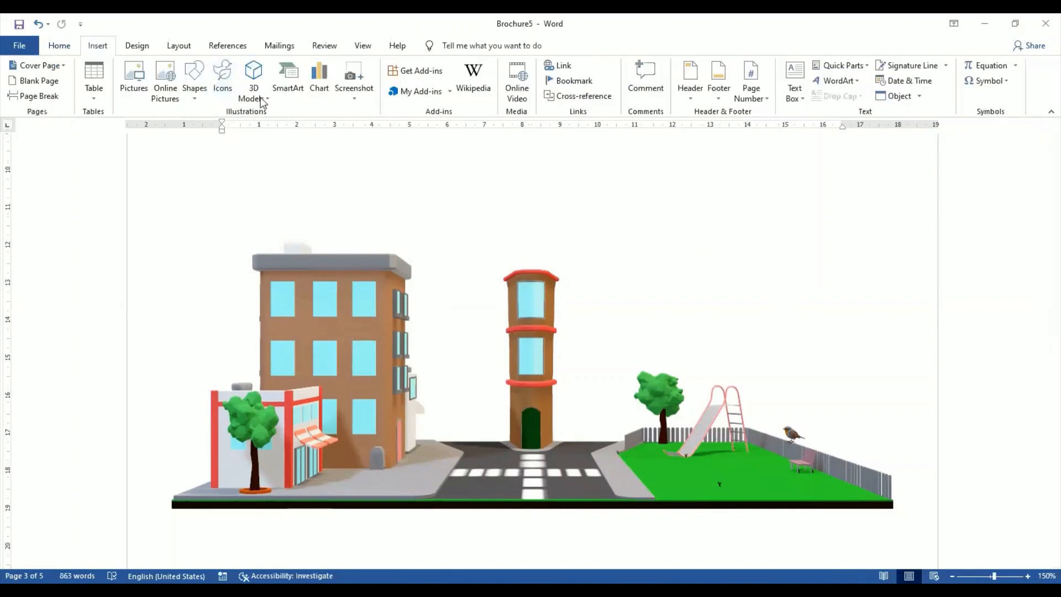
pyautogui.click(262, 100)
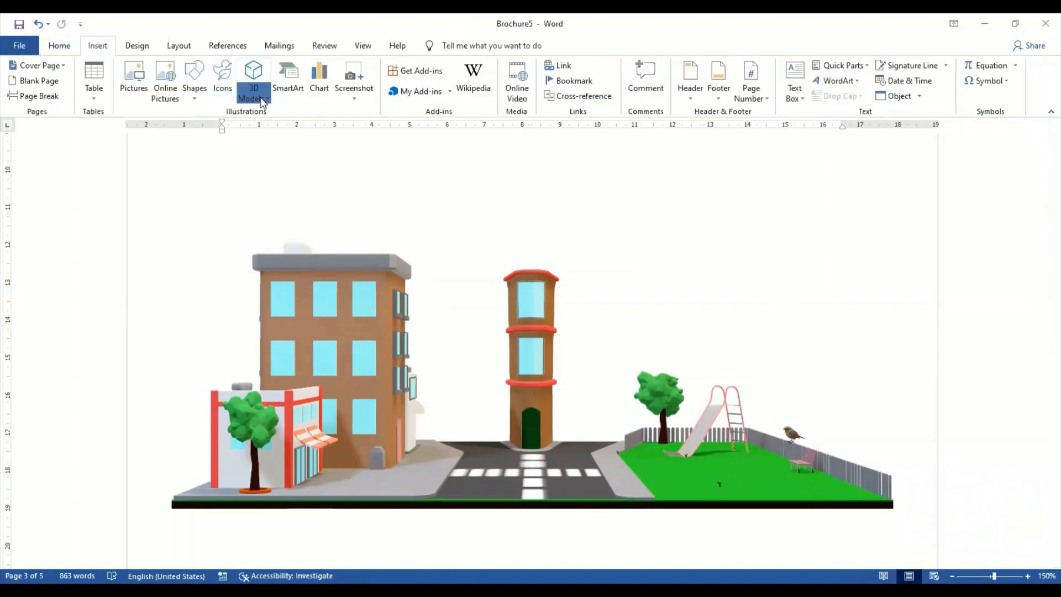
pyautogui.click(296, 129)
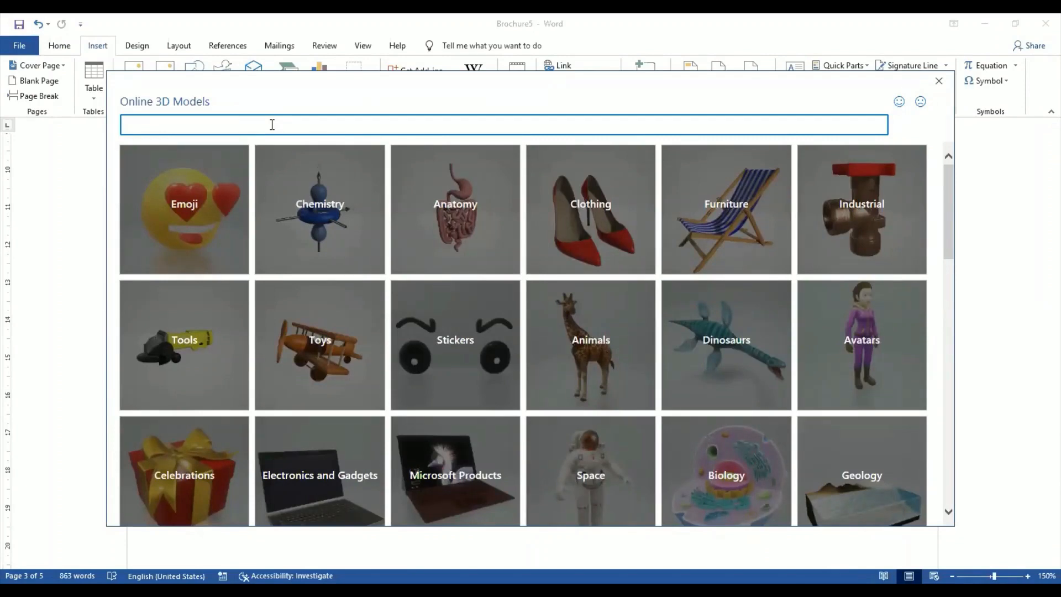
pyautogui.write('city')
pyautogui.press('Return')
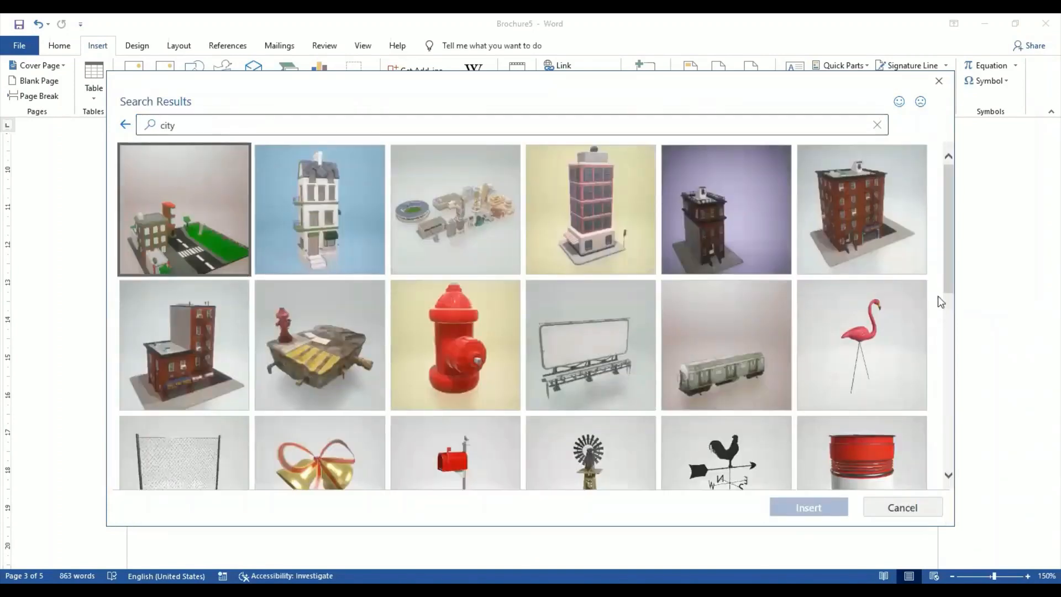
pyautogui.moveTo(950, 282)
pyautogui.mouseDown()
pyautogui.moveTo(952, 478)
pyautogui.moveTo(954, 251)
pyautogui.moveTo(954, 264)
pyautogui.mouseUp()
pyautogui.scroll(-3, 954, 268)
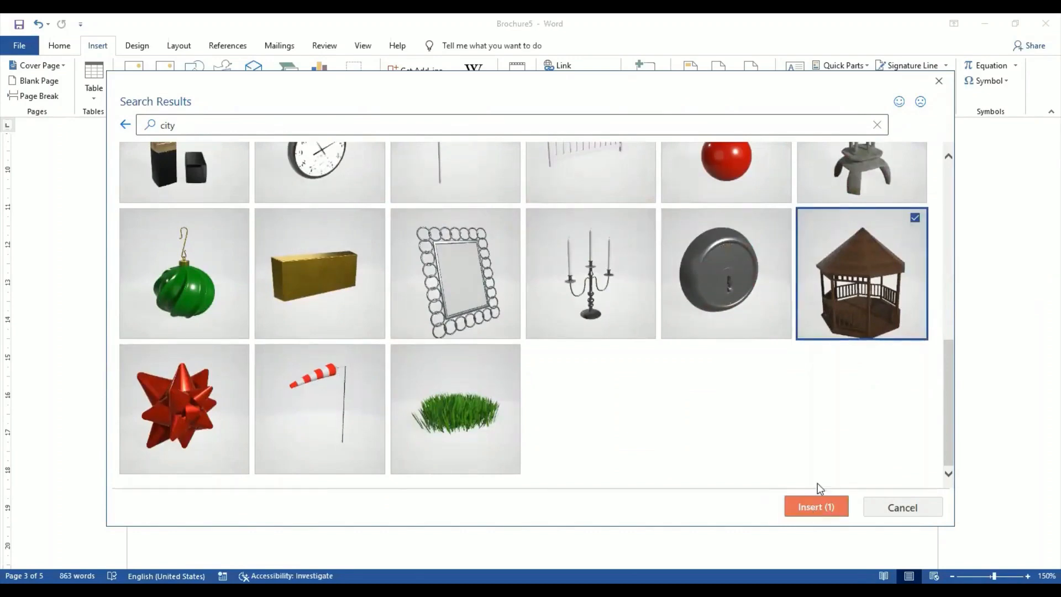
pyautogui.click(817, 506)
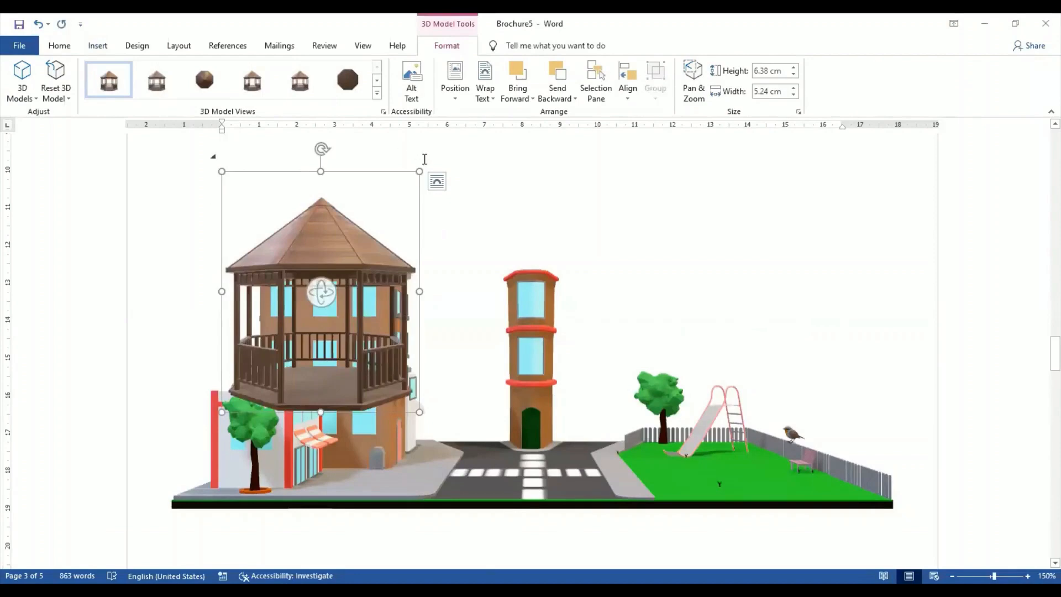
# Step: Shrink the gazebo to about 2.56 cm high and 2.1 cm wide and place it on the park lawn in front of the slide
pyautogui.moveTo(419, 171); pyautogui.dragTo(341, 266)
pyautogui.moveTo(294, 385); pyautogui.dragTo(707, 471)
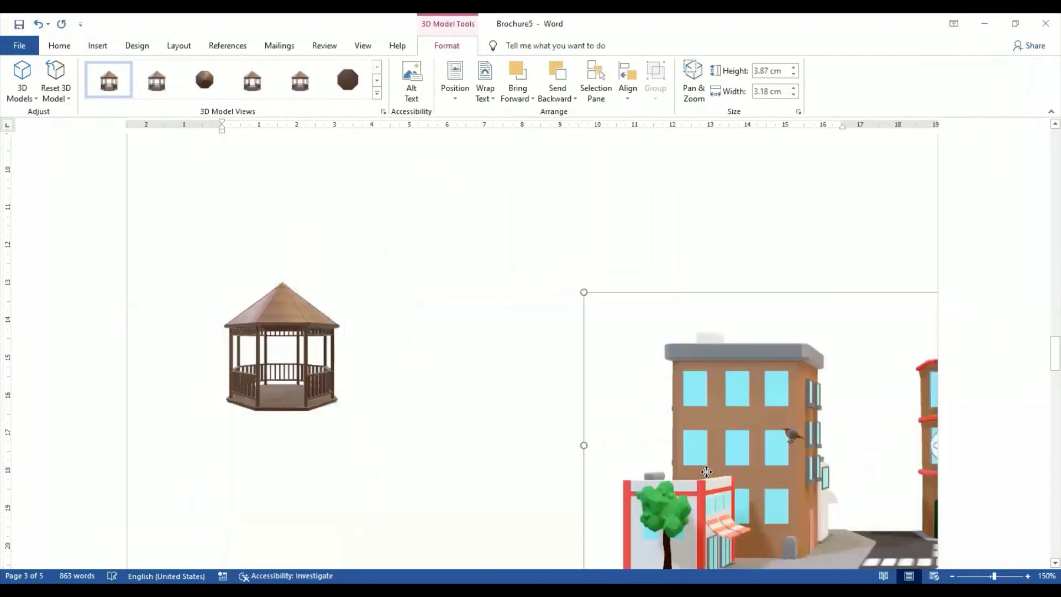
pyautogui.hotkey('ctrl', 'z')
pyautogui.click(303, 374)
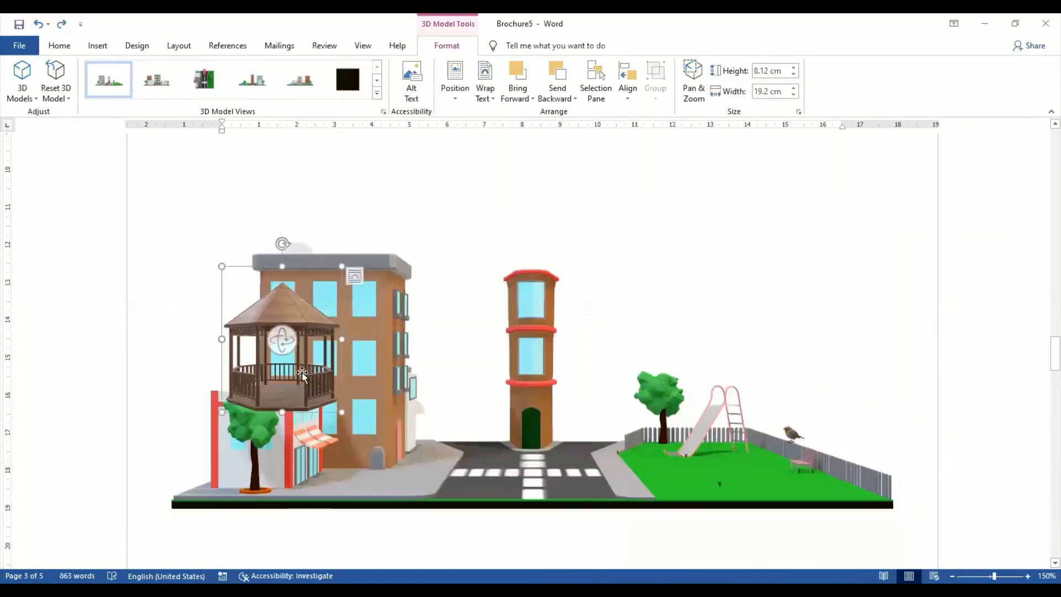
pyautogui.moveTo(303, 374); pyautogui.dragTo(743, 460)
pyautogui.moveTo(662, 352); pyautogui.dragTo(750, 405)
pyautogui.click(888, 342)
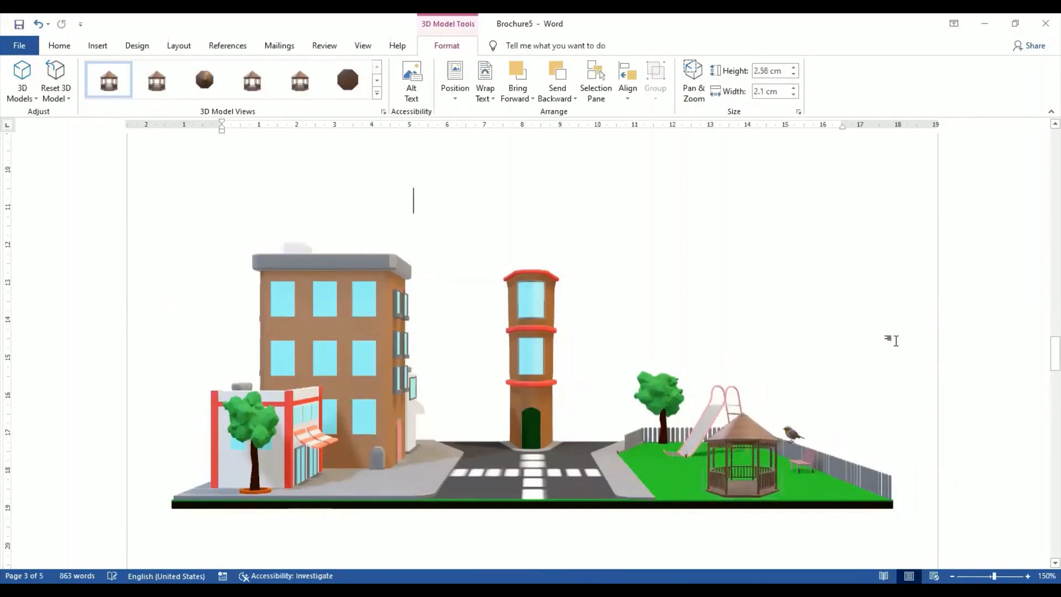
# Step: Rotate the gazebo slightly in 3D, shift it a little to the right on the lawn, and deselect it
pyautogui.click(762, 472)
pyautogui.moveTo(749, 474)
pyautogui.mouseDown()
pyautogui.moveTo(701, 457)
pyautogui.moveTo(764, 482)
pyautogui.mouseUp()
pyautogui.click(761, 482)
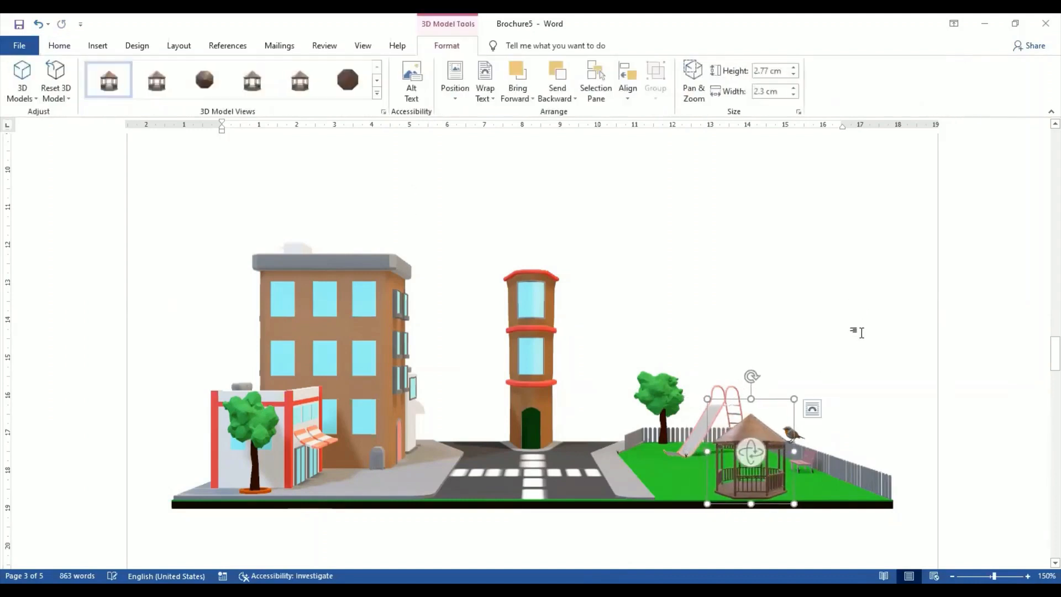
pyautogui.click(858, 332)
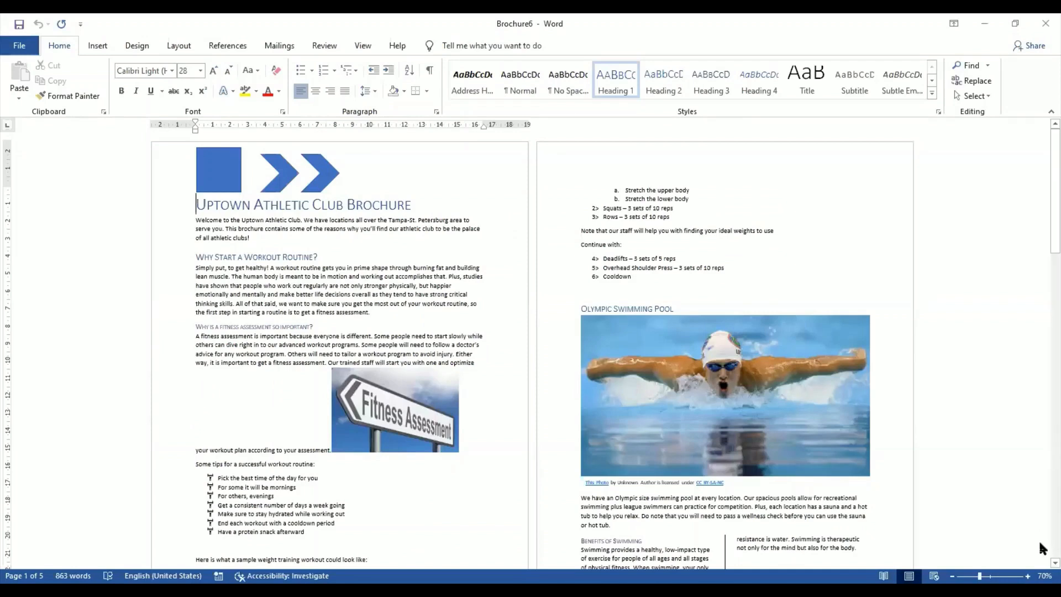
# Step: Insert a Closed Chevron Process SmartArt graphic in the blank line between the workout tips list and "Here is what a sample"
pyautogui.scroll(-3, 1041, 563)
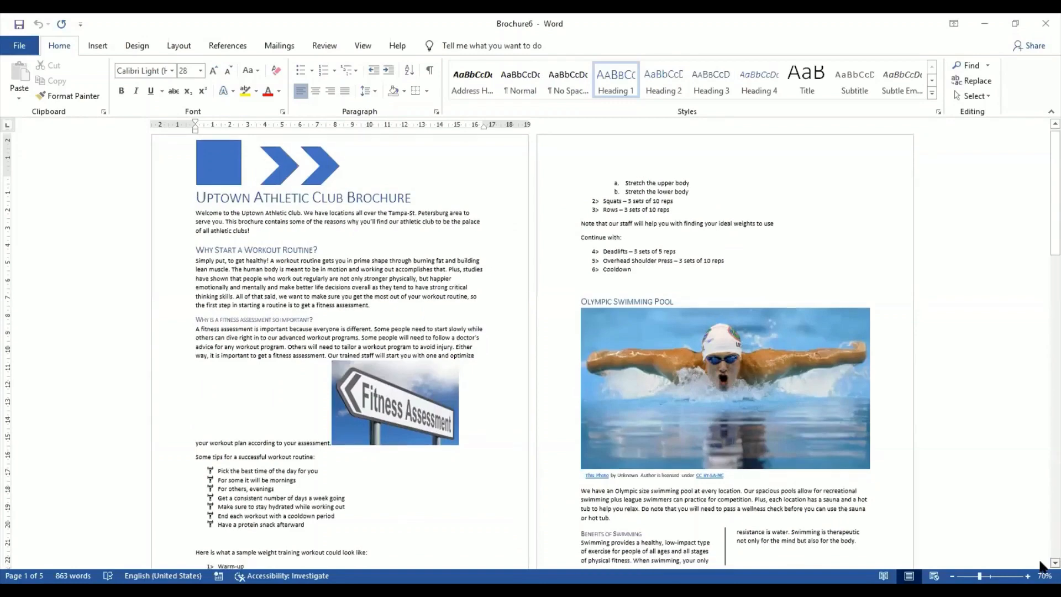
pyautogui.scroll(-5, 481, 429)
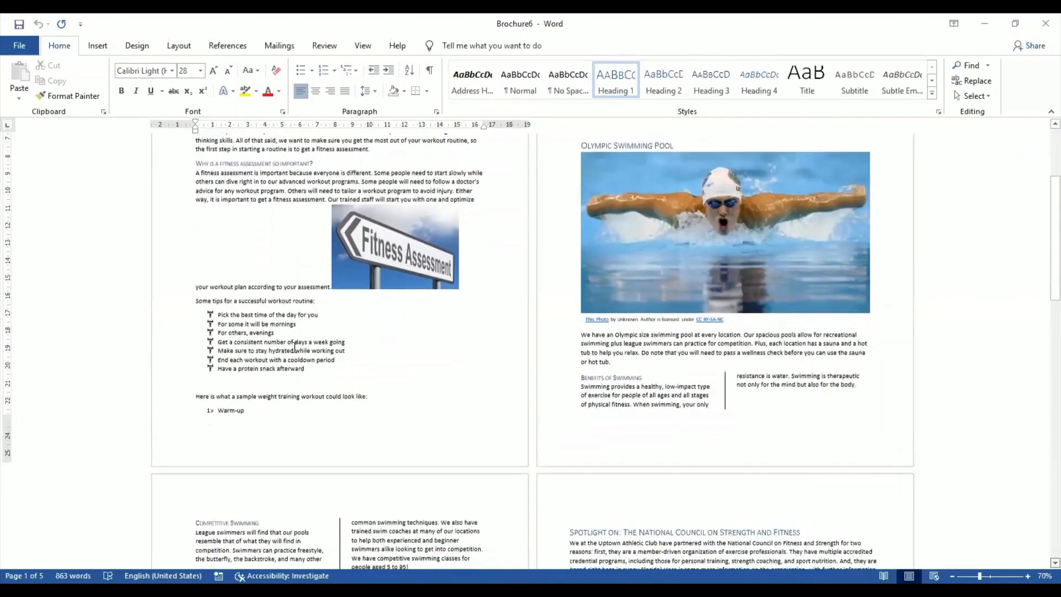
pyautogui.click(291, 344)
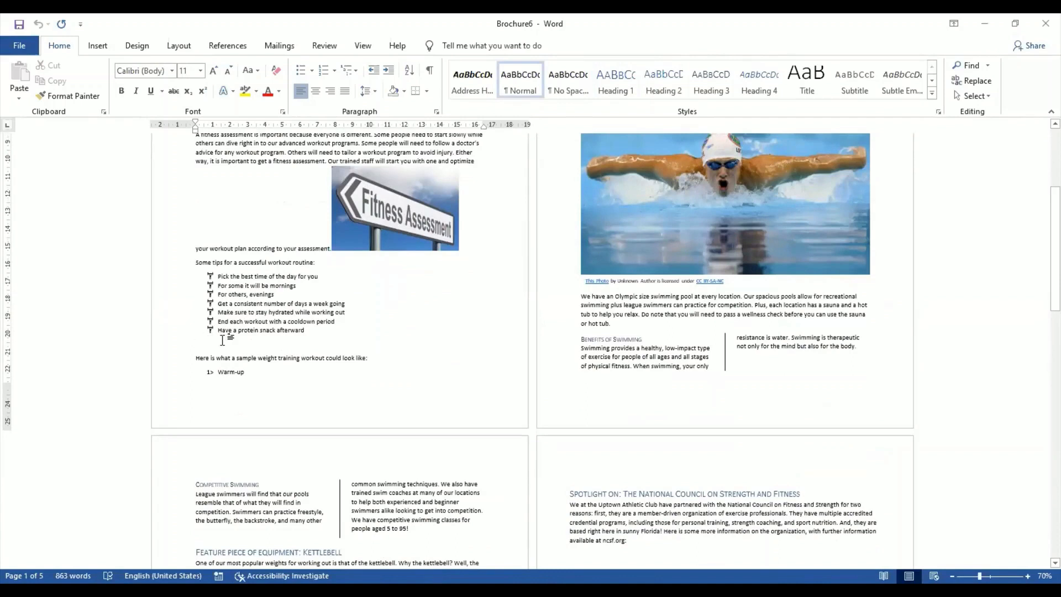
pyautogui.click(97, 46)
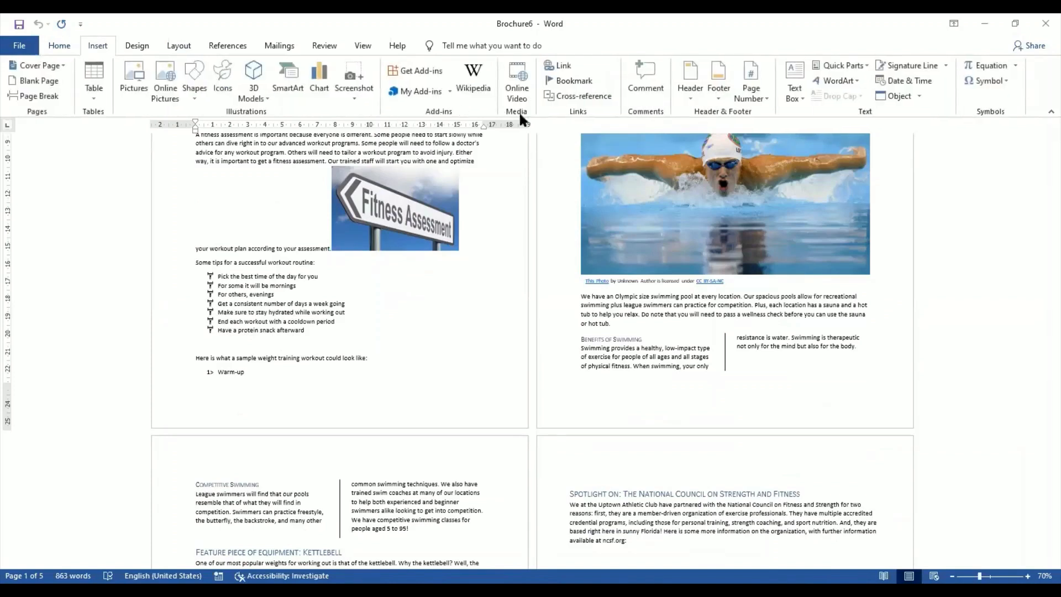
pyautogui.click(288, 83)
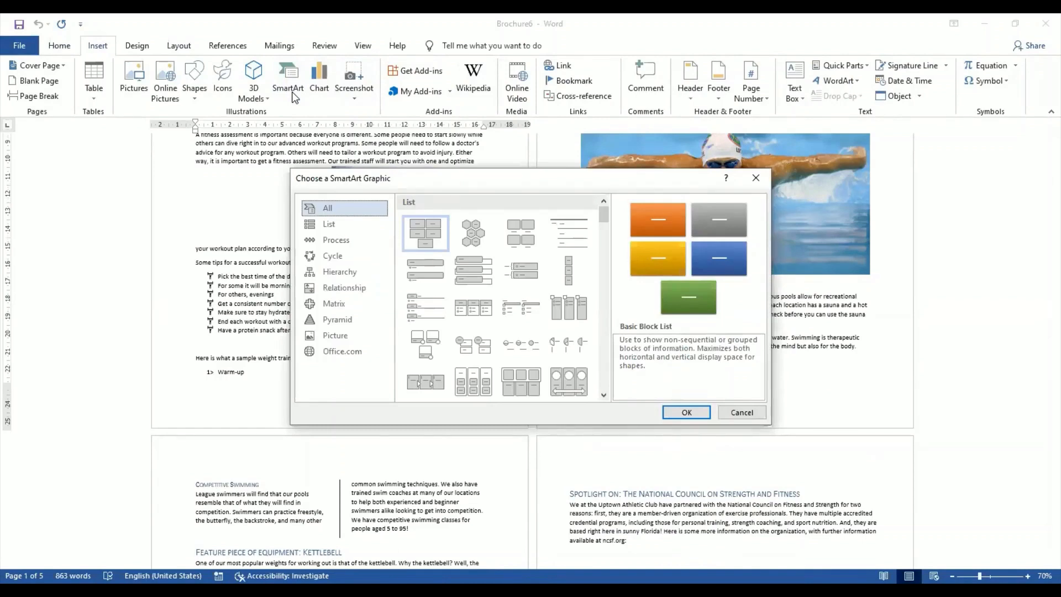
pyautogui.click(342, 241)
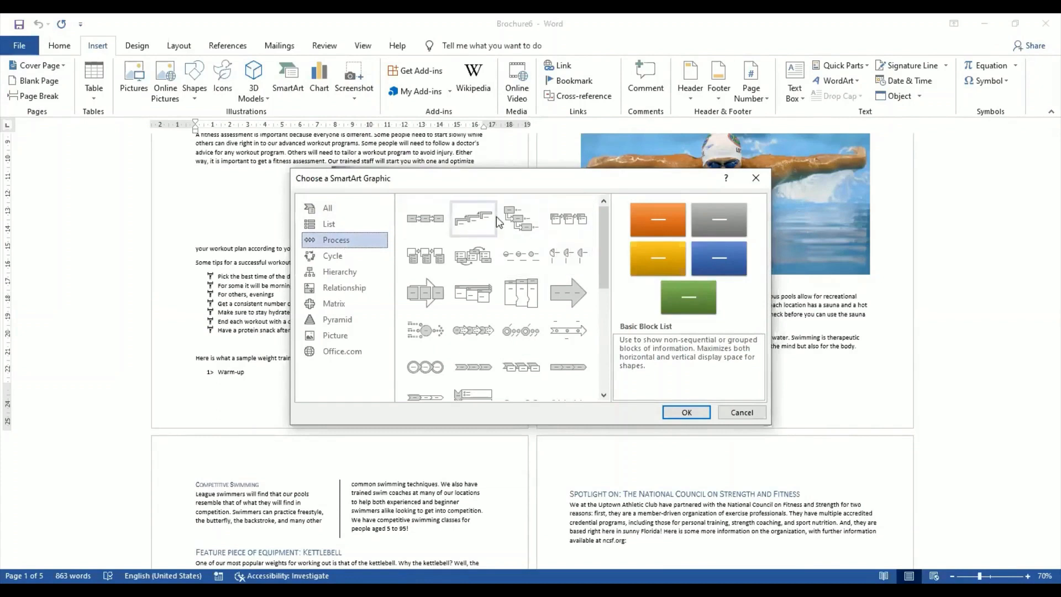
pyautogui.click(447, 220)
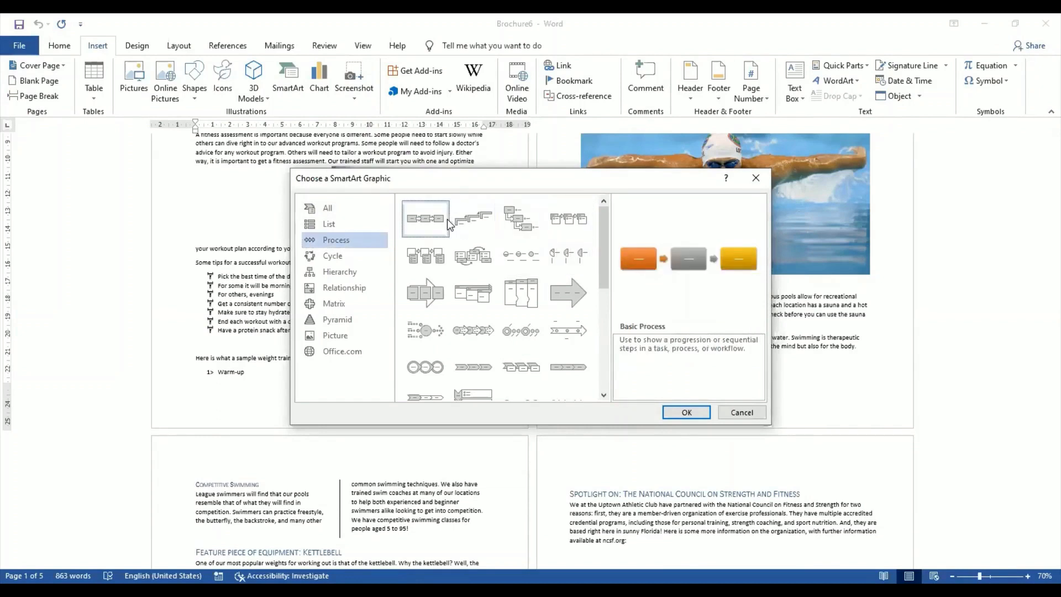
pyautogui.click(486, 224)
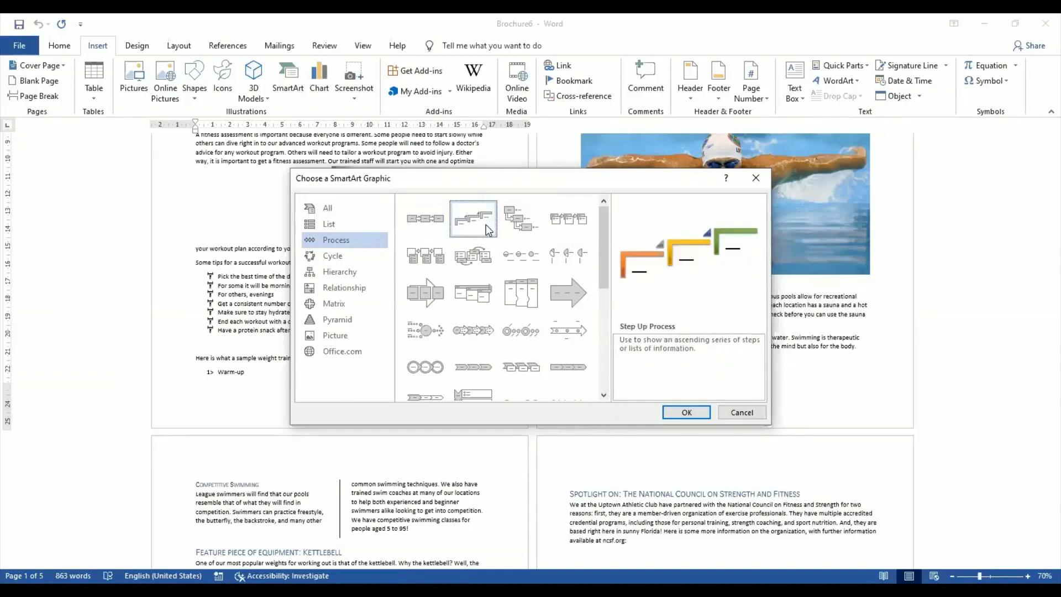
pyautogui.click(533, 230)
pyautogui.click(569, 369)
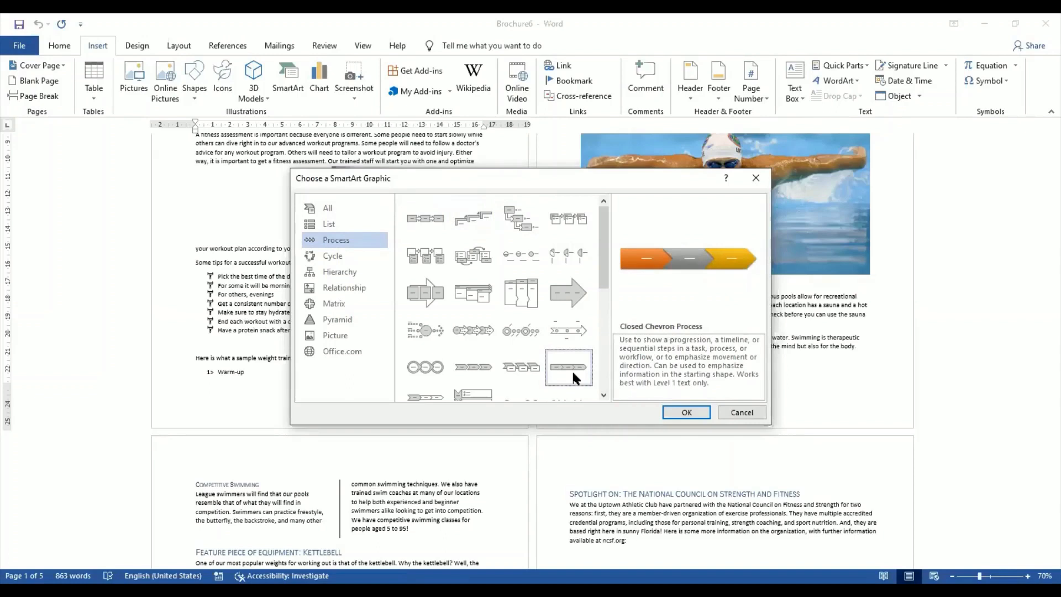
pyautogui.click(685, 412)
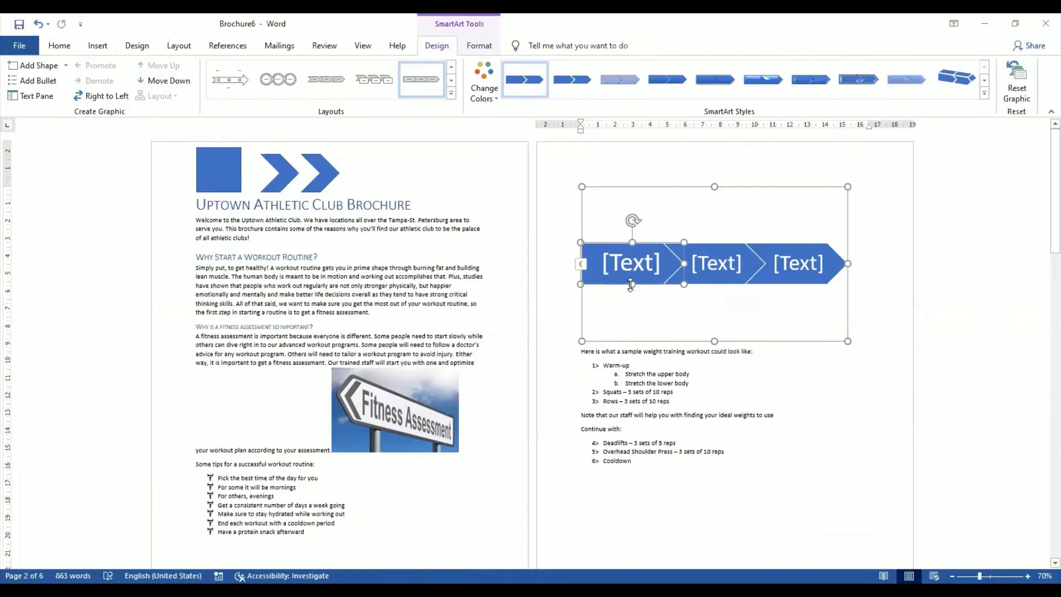
# Step: Enter "Get a good warning" as the text of the first chevron in the SmartArt graphic
pyautogui.click(635, 268)
pyautogui.click(636, 264)
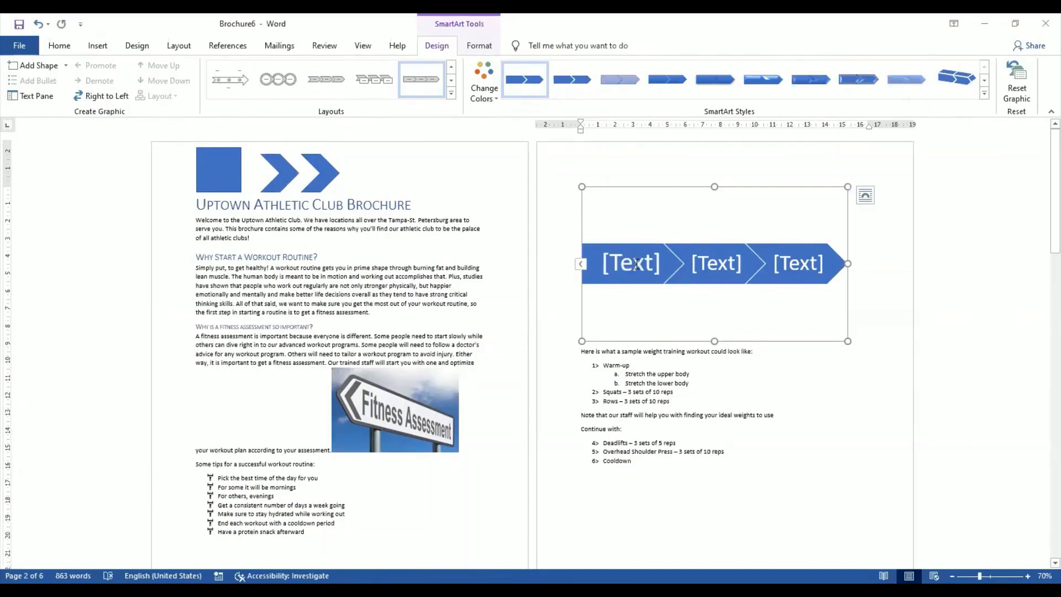
pyautogui.click(637, 264)
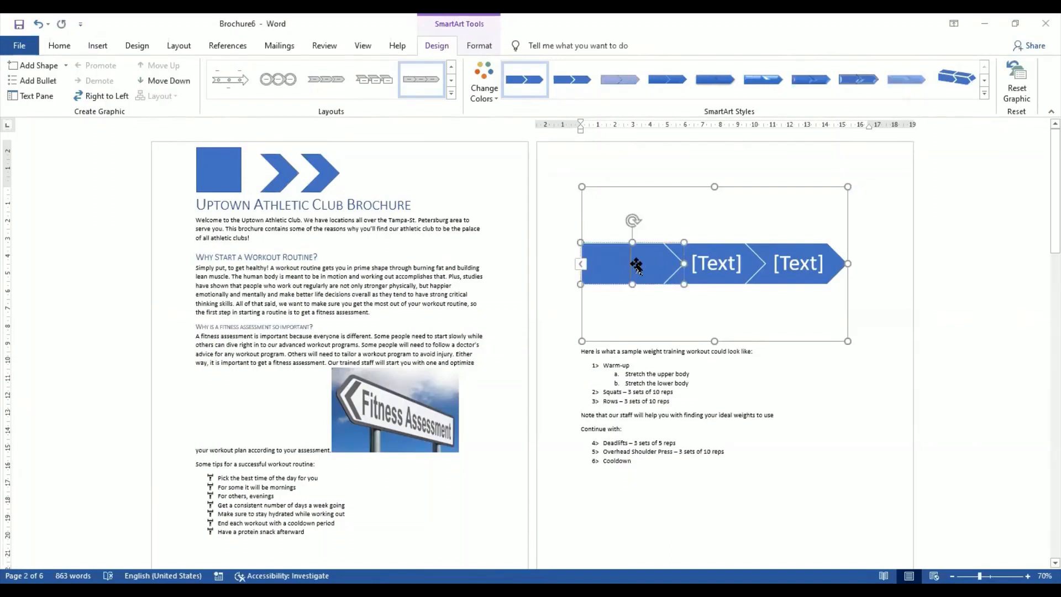
pyautogui.click(637, 264)
pyautogui.click(637, 264)
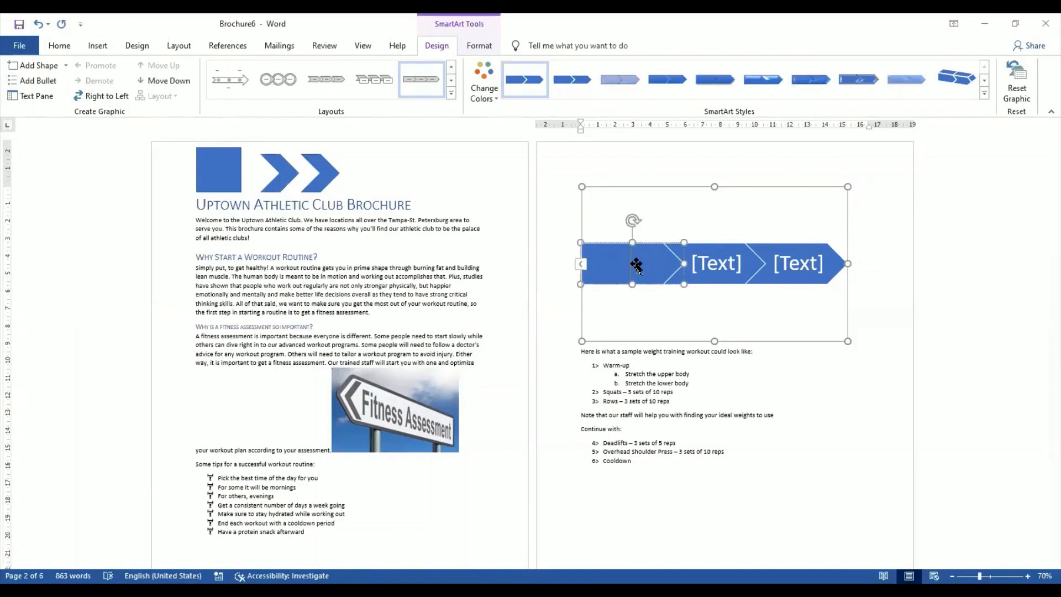
pyautogui.write('Get a g')
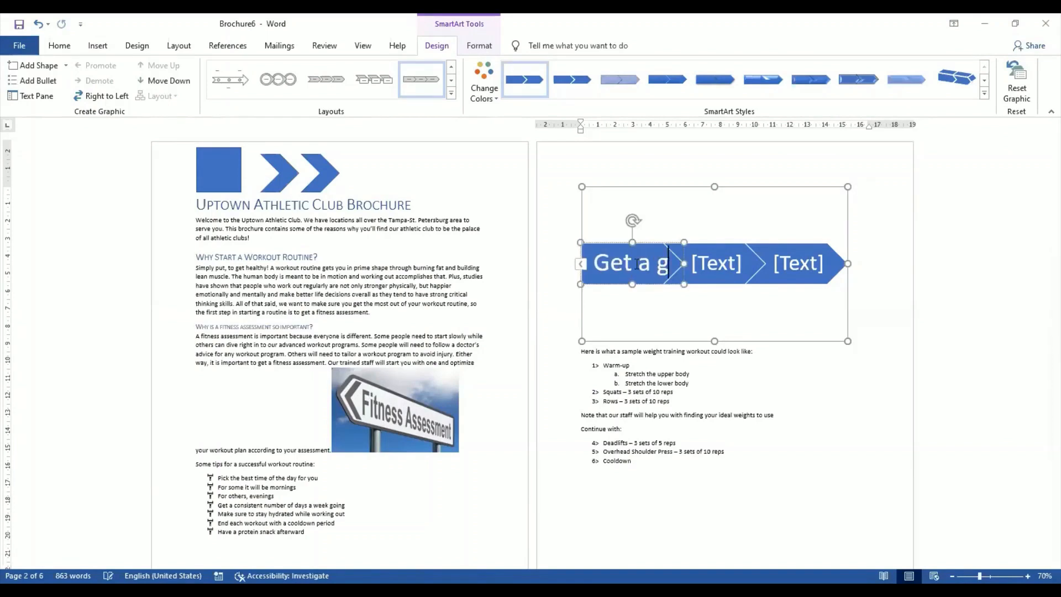
pyautogui.write('ood warnin')
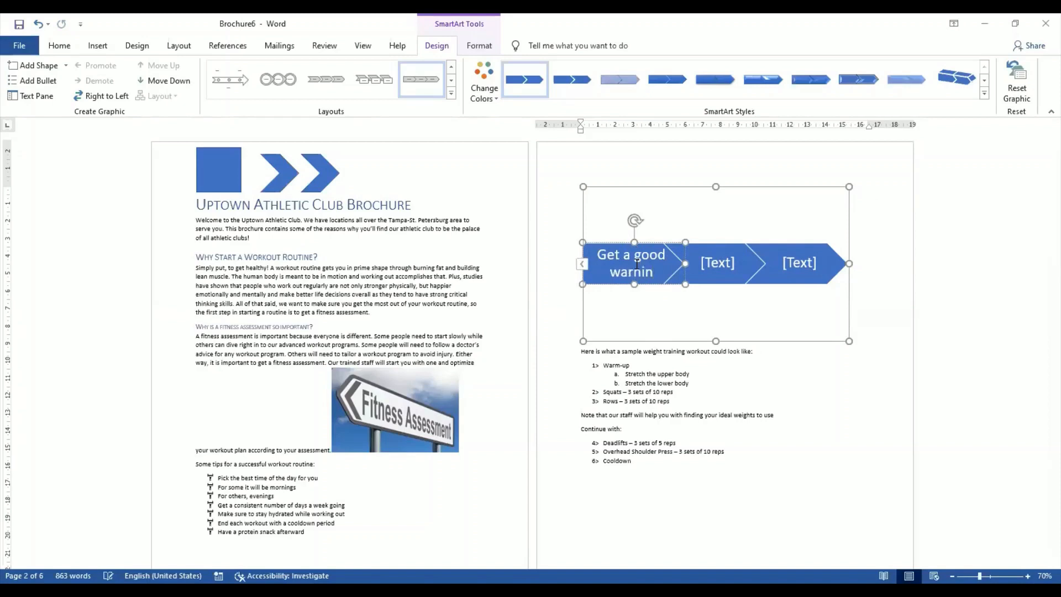
pyautogui.write('g')
# Step: Enter "Do the main workout" as the text of the middle chevron
pyautogui.click(717, 263)
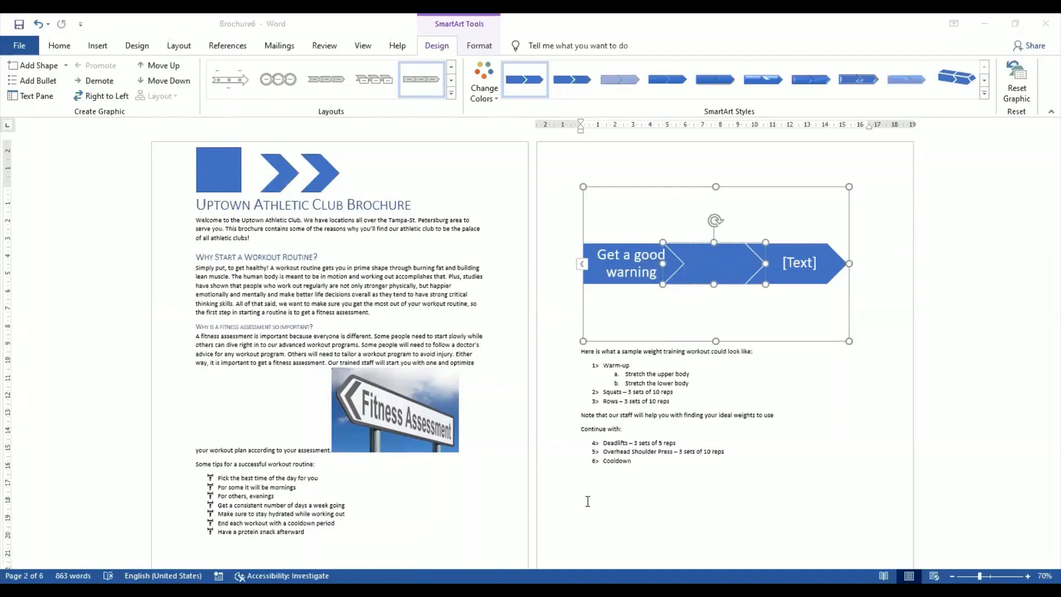
pyautogui.write('Do the mai')
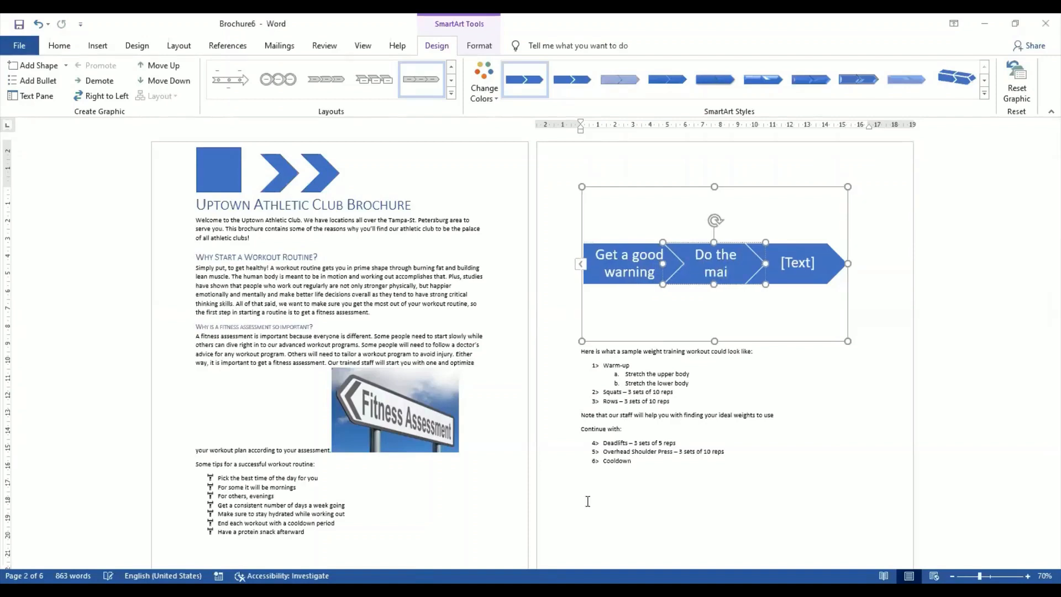
pyautogui.write('n wor')
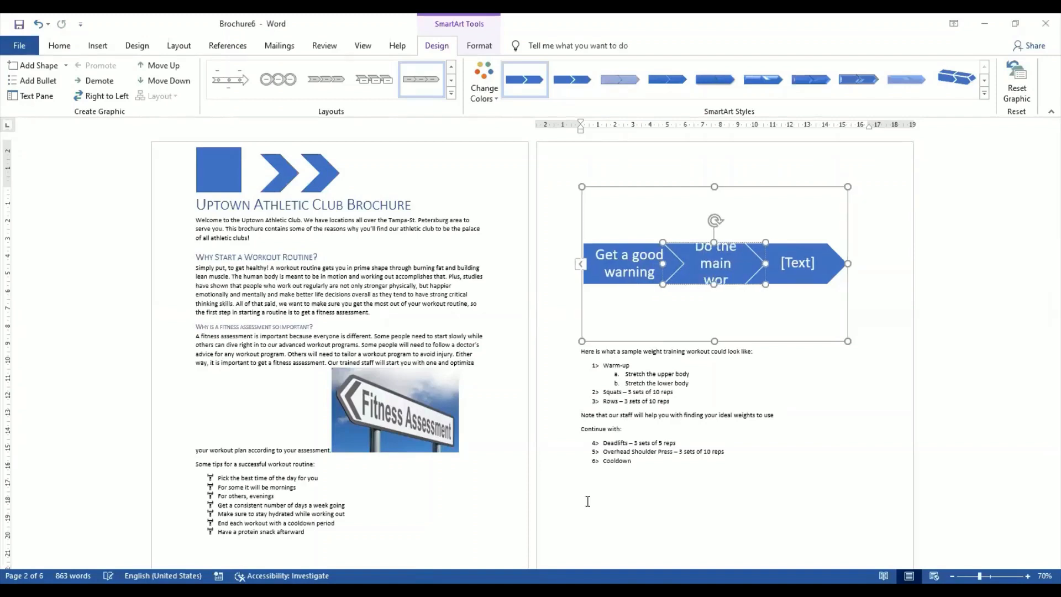
pyautogui.write('kout')
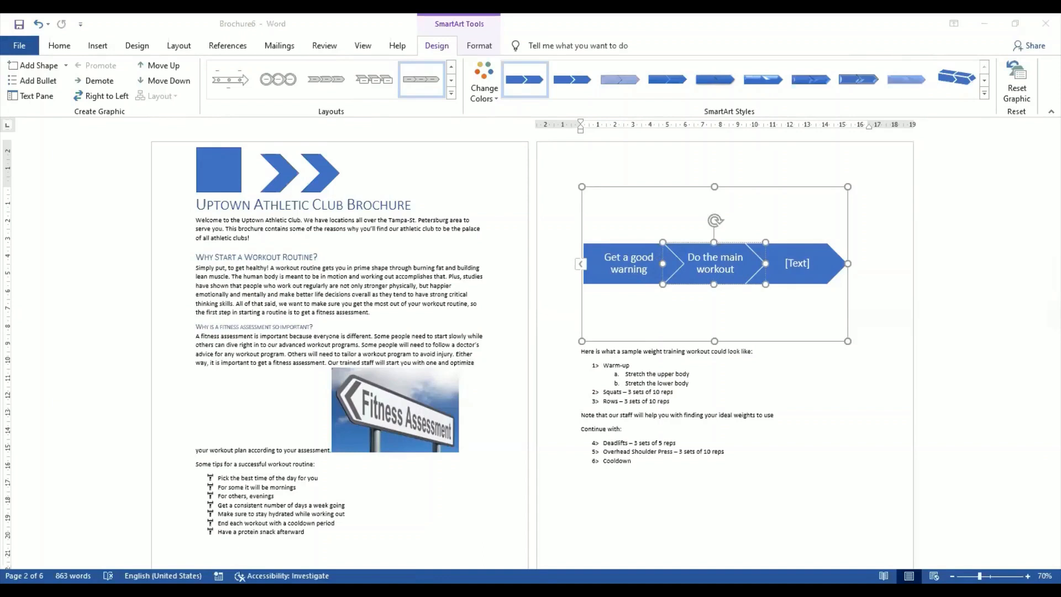
# Step: Enter "Make sure to cool down" as the text of the last chevron and deselect the graphic
pyautogui.click(795, 269)
pyautogui.write('make')
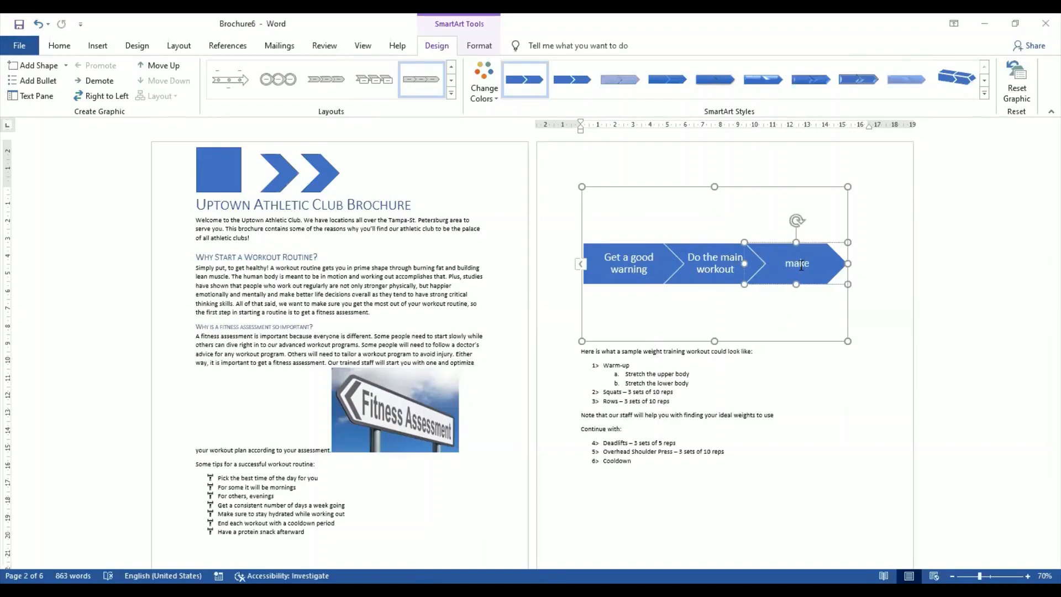
pyautogui.write(' sure')
pyautogui.press('BackSpace')
pyautogui.press('BackSpace')
pyautogui.press('BackSpace')
pyautogui.press('BackSpace')
pyautogui.press('BackSpace')
pyautogui.press('BackSpace')
pyautogui.press('BackSpace')
pyautogui.press('BackSpace')
pyautogui.press('BackSpace')
pyautogui.write('Make sure ti')
pyautogui.press('BackSpace')
pyautogui.write('o cool down')
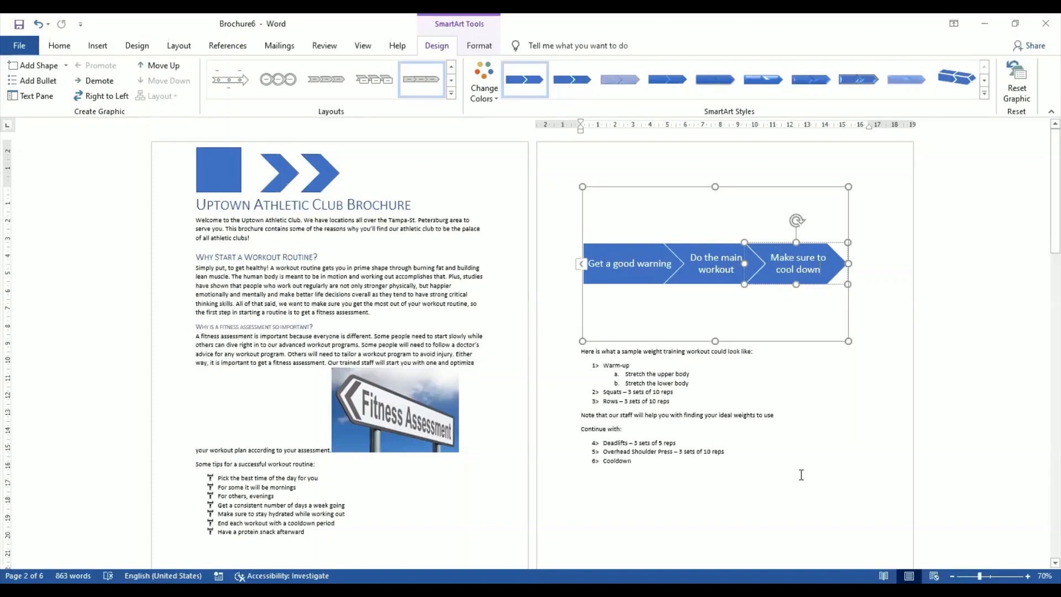
pyautogui.click(816, 428)
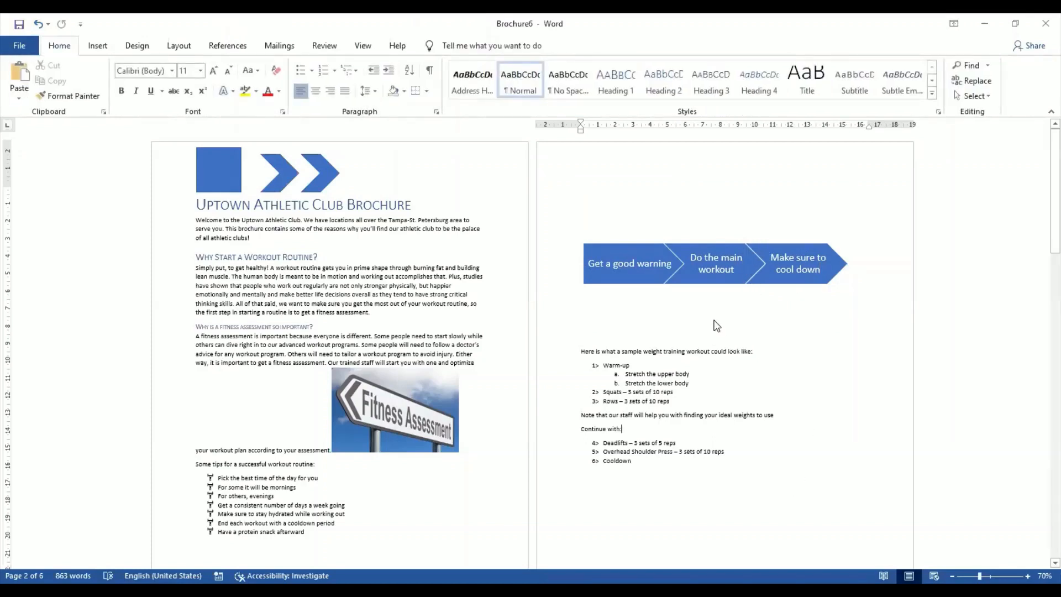
pyautogui.click(95, 55)
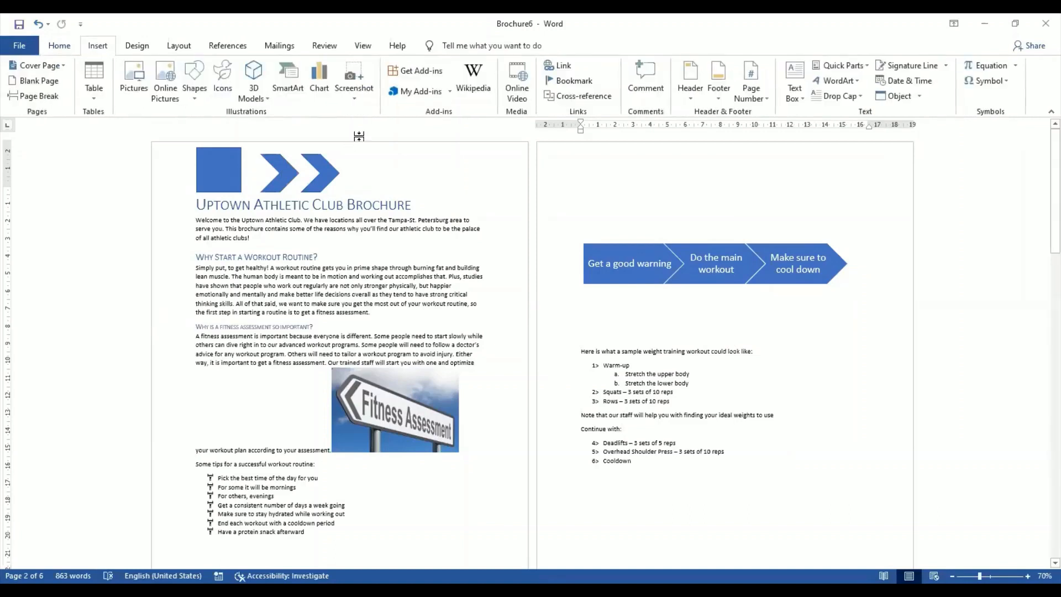
pyautogui.click(287, 92)
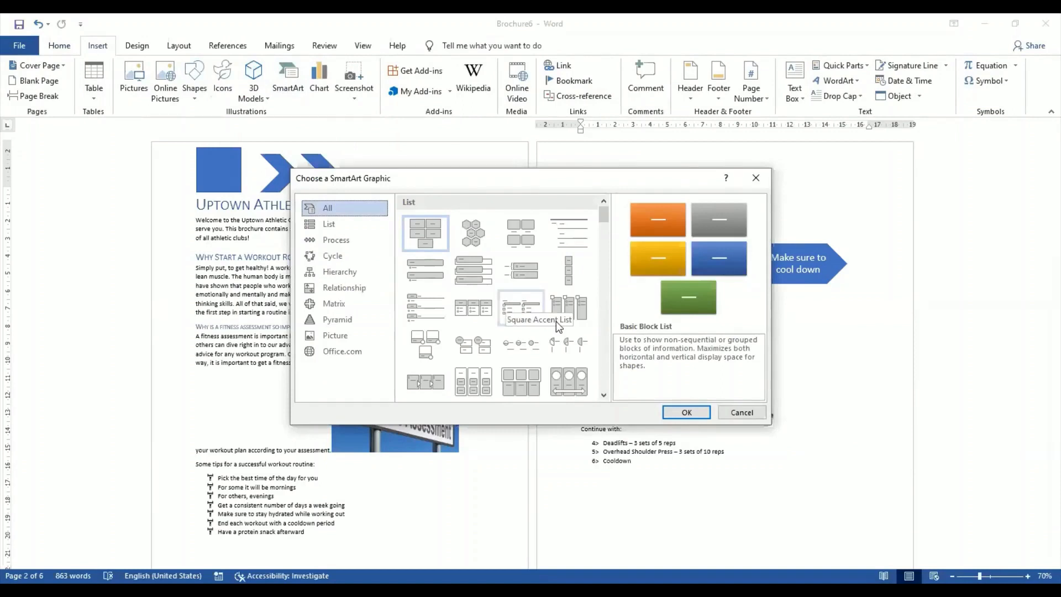
pyautogui.click(356, 241)
pyautogui.click(442, 288)
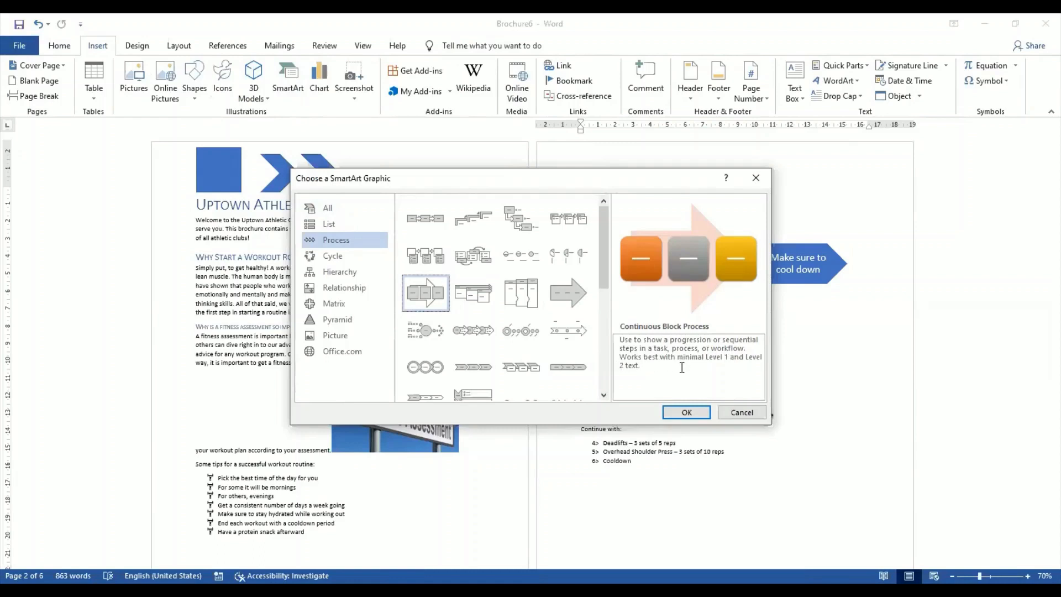
pyautogui.click(743, 412)
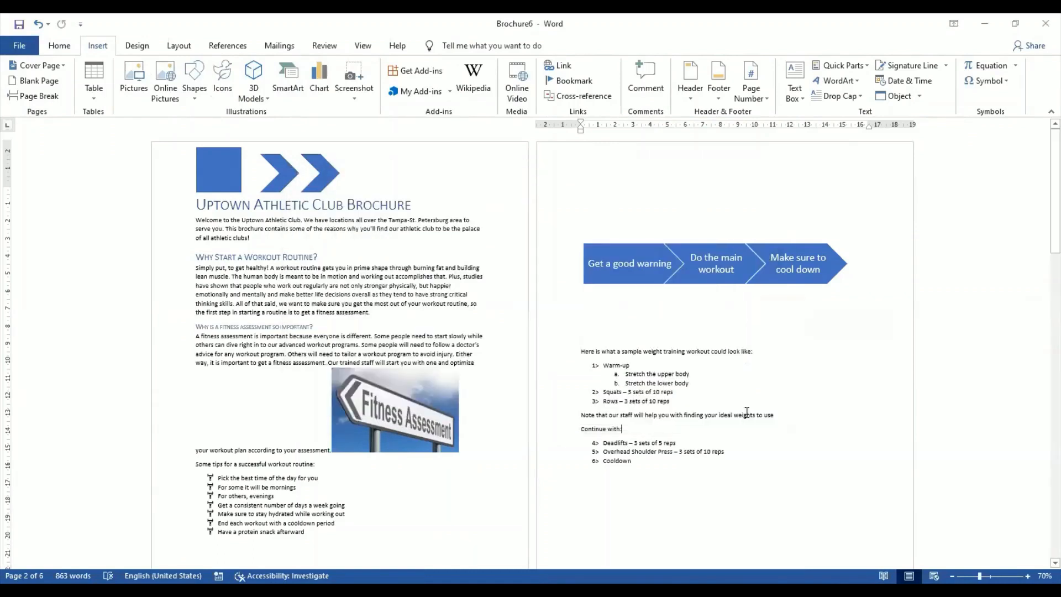
# Step: Switch to the Word2019Assignments.pdf in the browser and read SmartArt tasks b to d for Brochure6
pyautogui.click(594, 78)
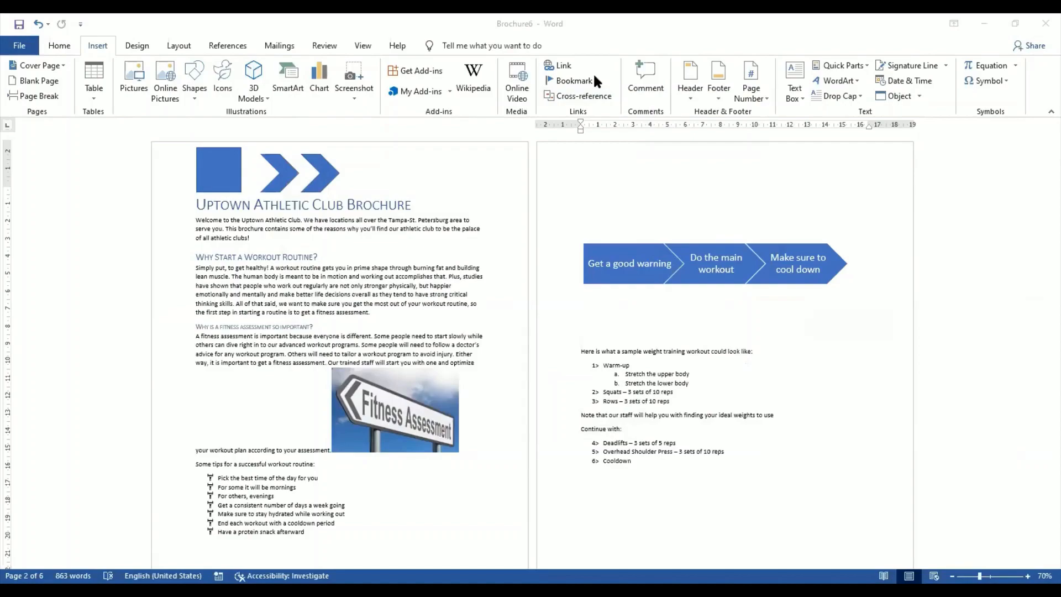
pyautogui.hotkey('alt', 'Tab')
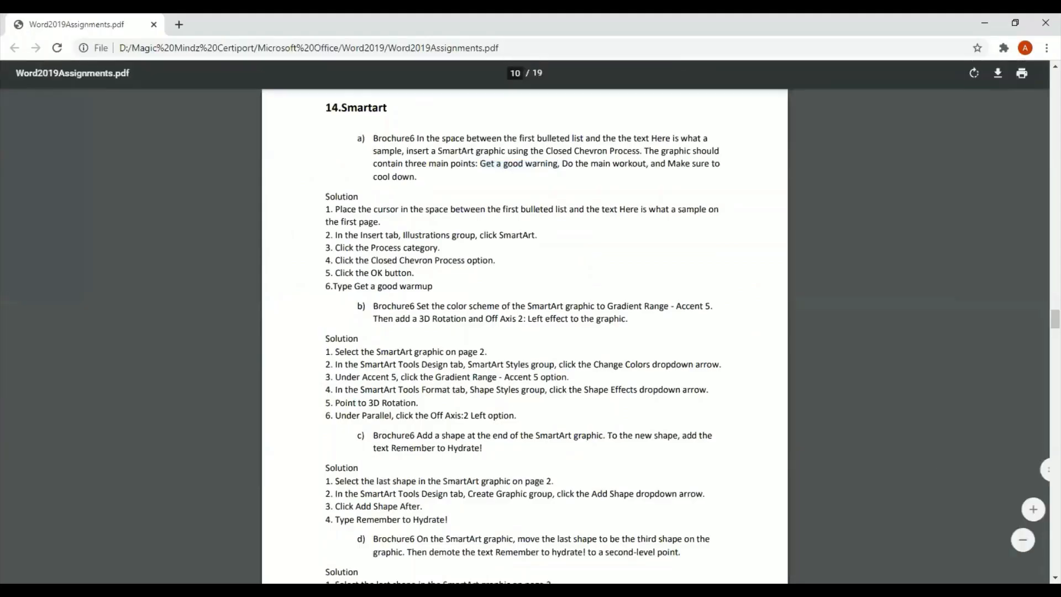
pyautogui.click(1055, 578)
pyautogui.scroll(-3, 525, 337)
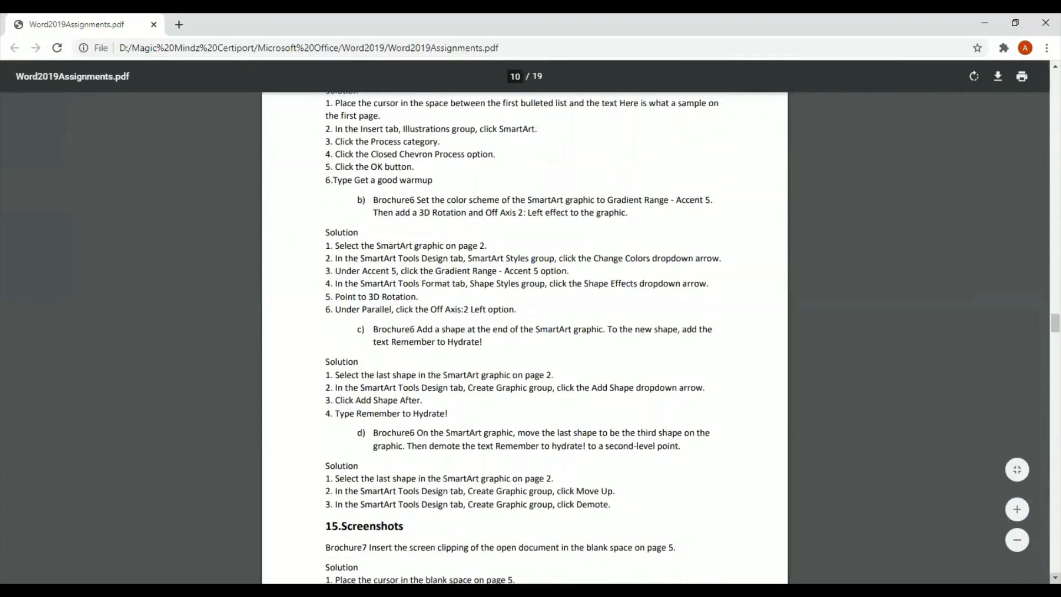
pyautogui.click(1056, 578)
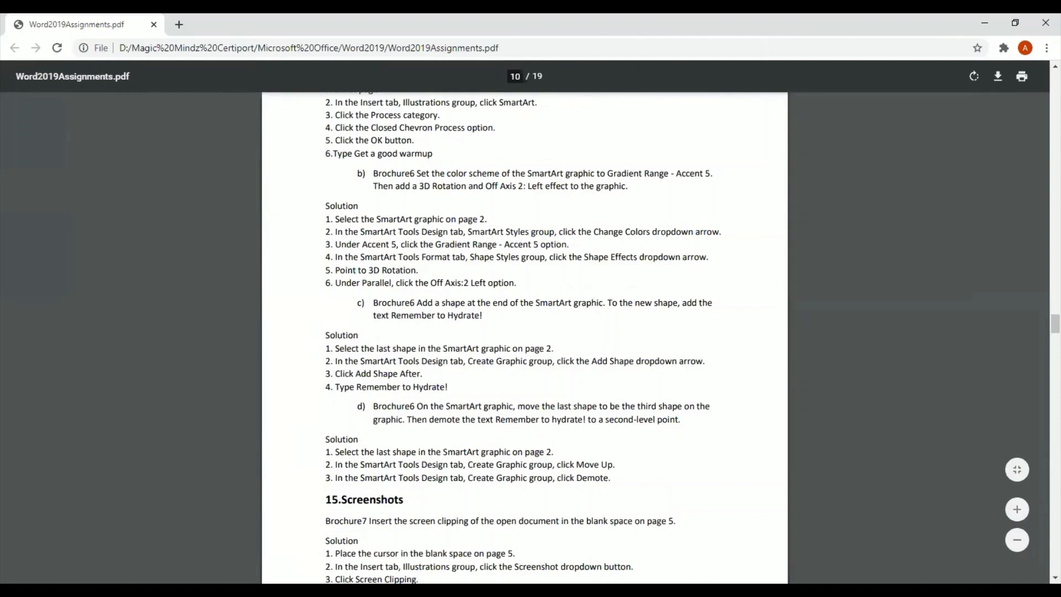
# Step: Switch back to Brochure6 in Word and set the page 2 SmartArt graphic's color scheme to Gradient Range - Accent 5
pyautogui.hotkey('alt', 'Tab')
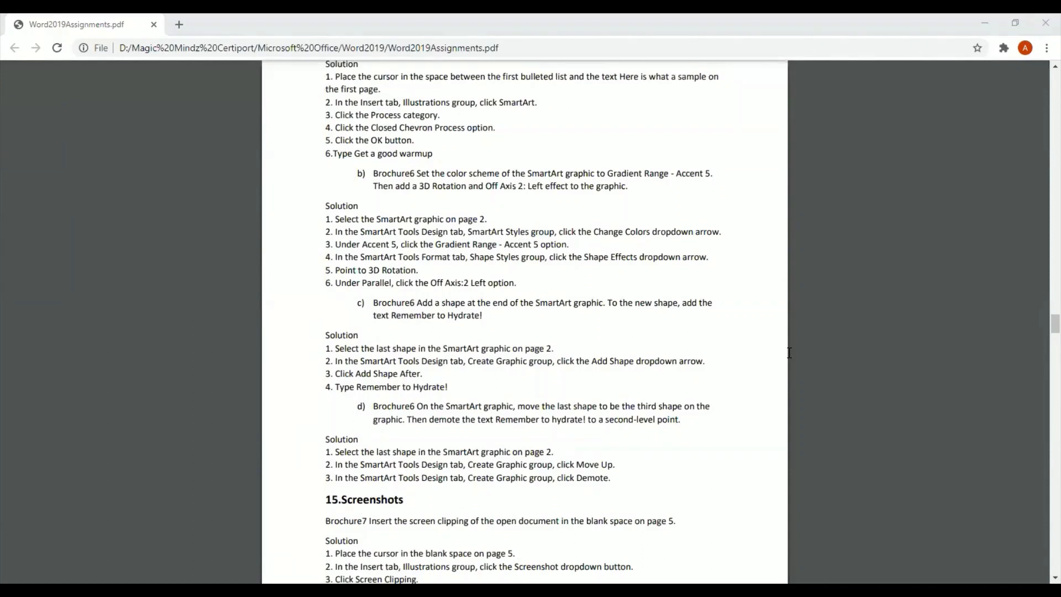
pyautogui.hotkey('alt', 'Tab')
pyautogui.click(759, 189)
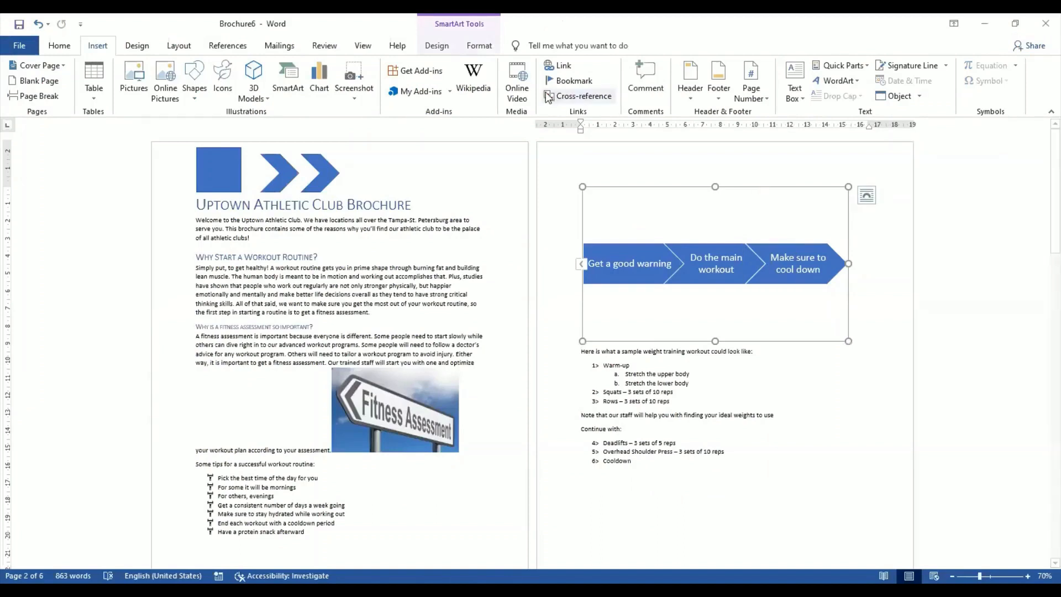
pyautogui.click(449, 45)
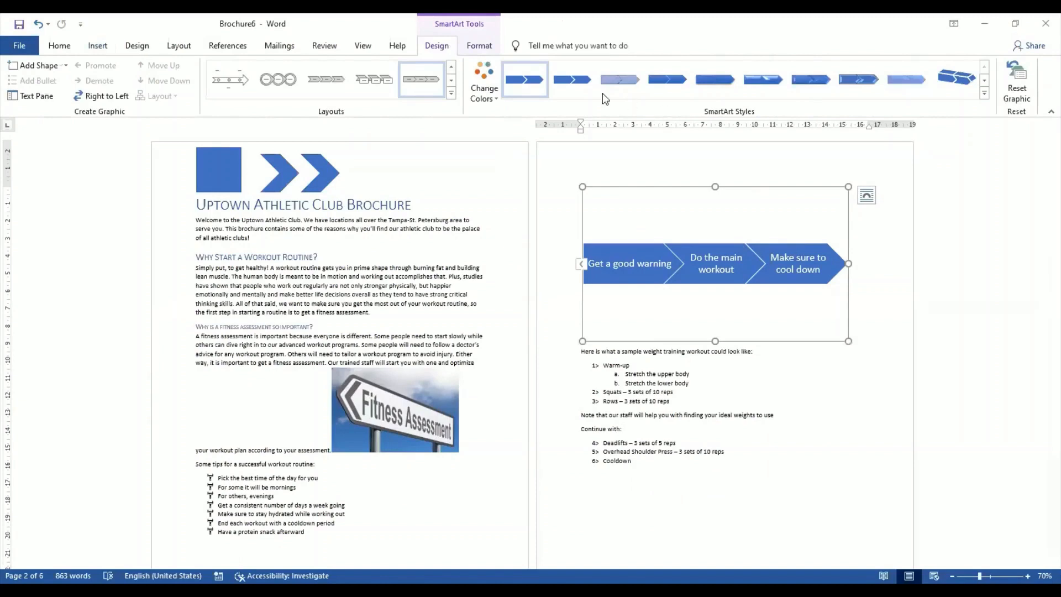
pyautogui.click(496, 103)
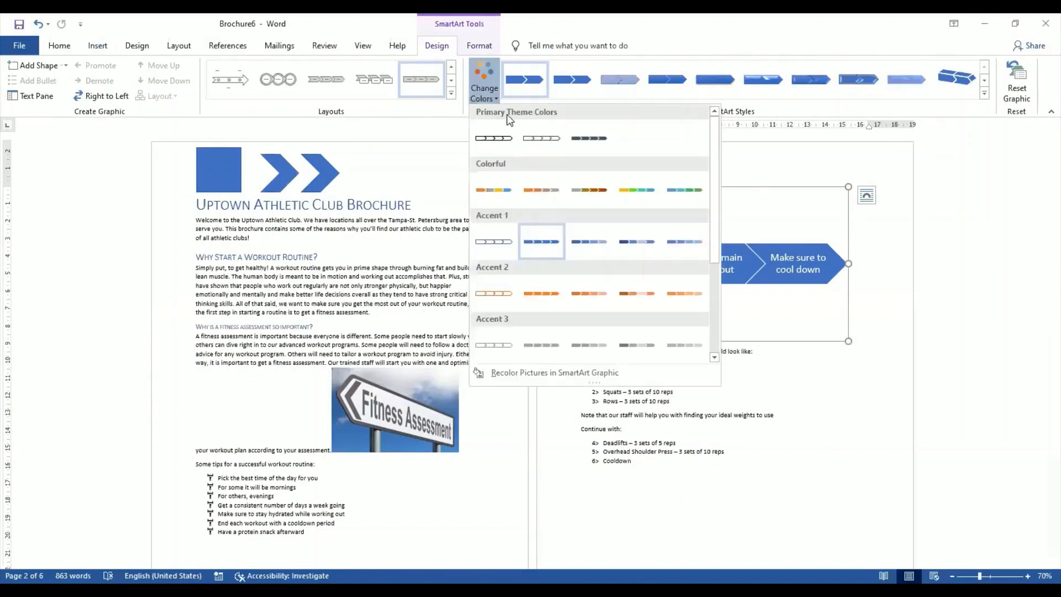
pyautogui.click(715, 358)
pyautogui.click(715, 358)
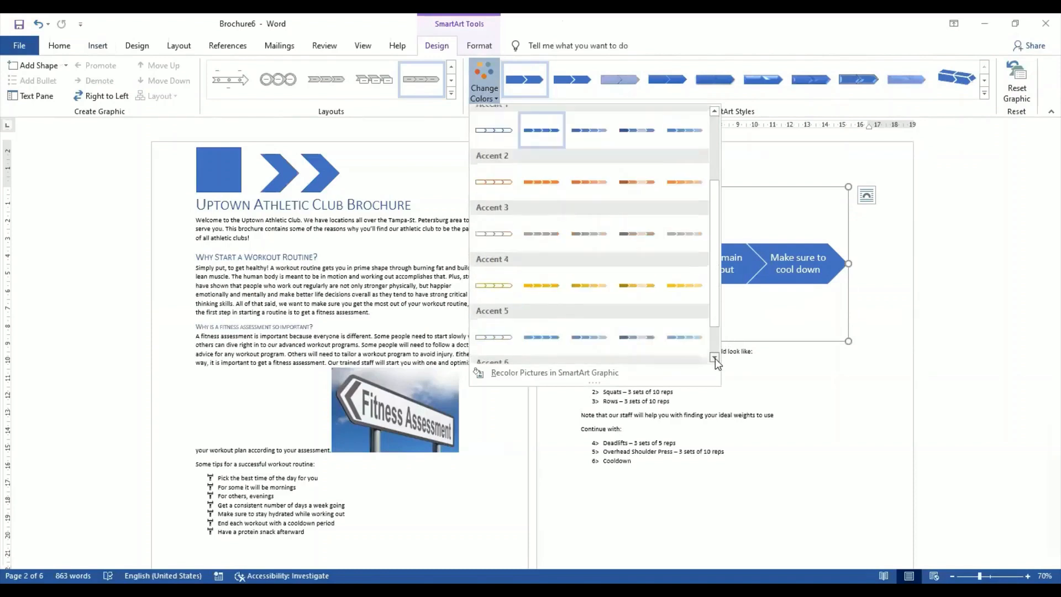
pyautogui.click(715, 358)
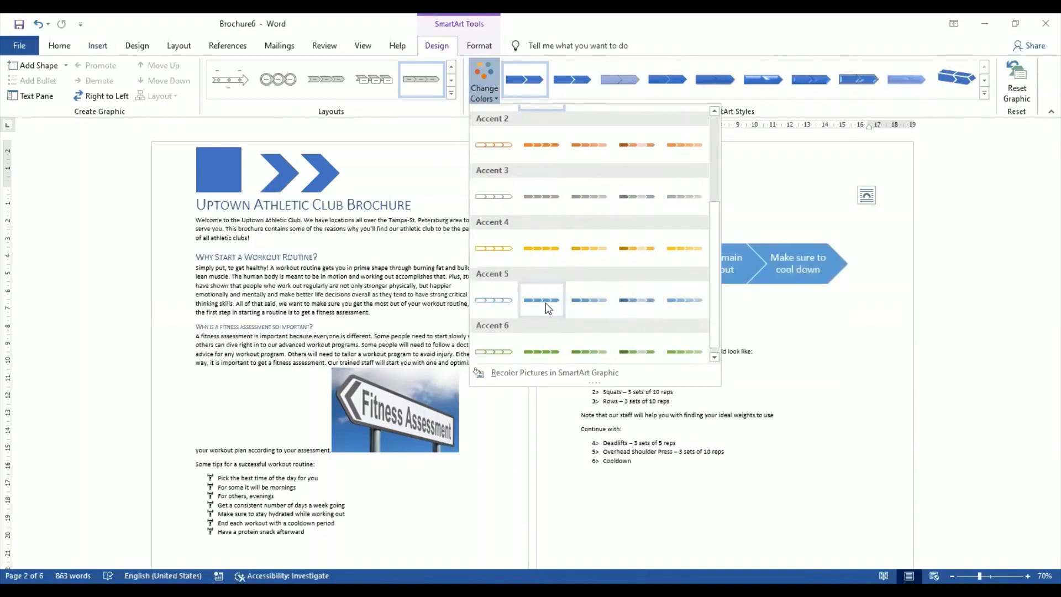
pyautogui.click(592, 308)
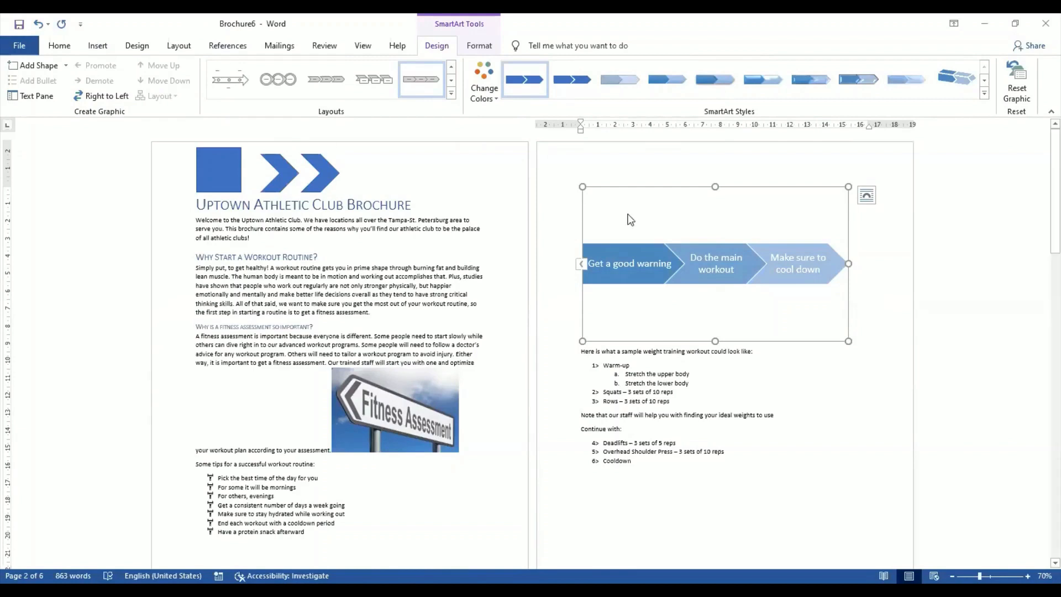
# Step: Apply the Parallel 3-D rotation Off Axis 2: Left to the SmartArt graphic and deselect it
pyautogui.click(479, 44)
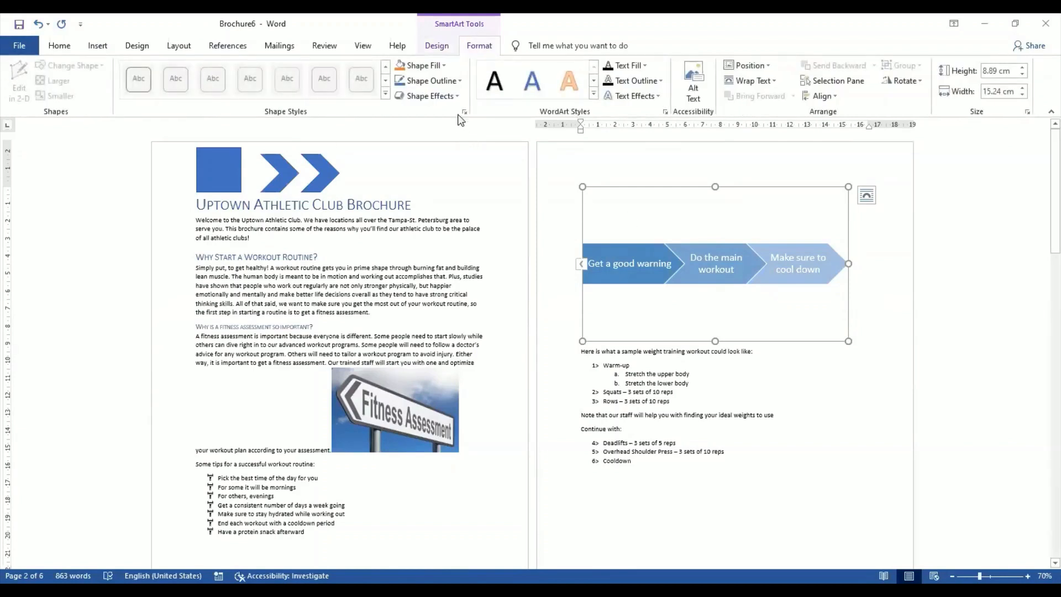
pyautogui.click(458, 97)
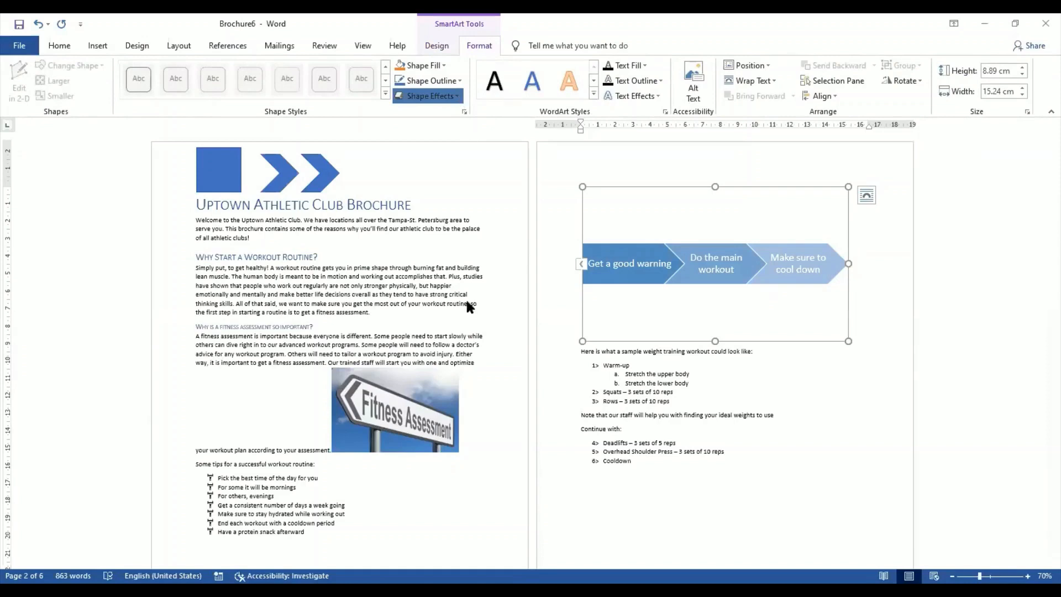
pyautogui.moveTo(467, 303)
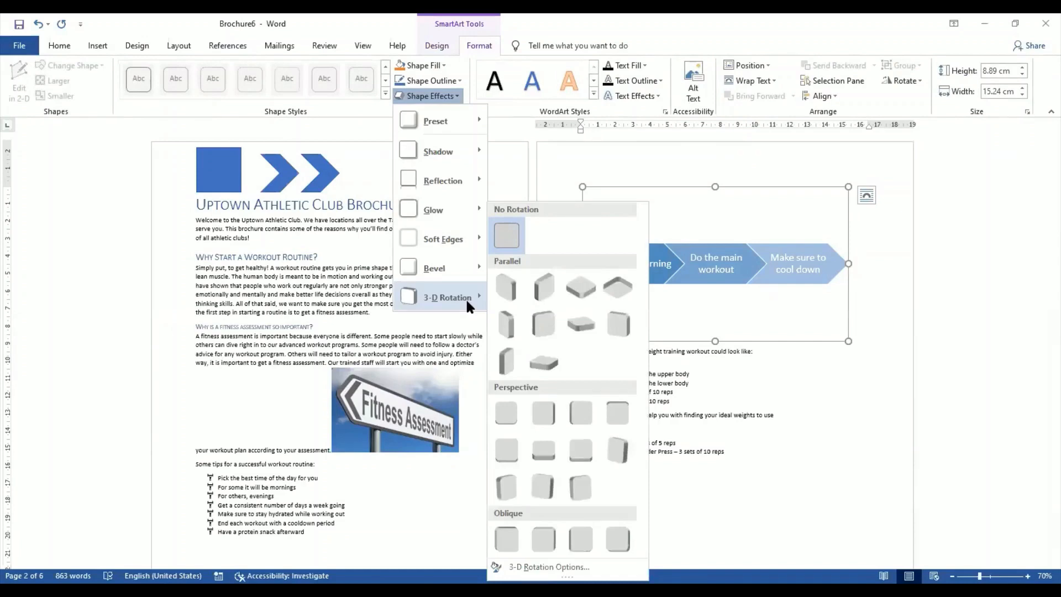
pyautogui.click(588, 286)
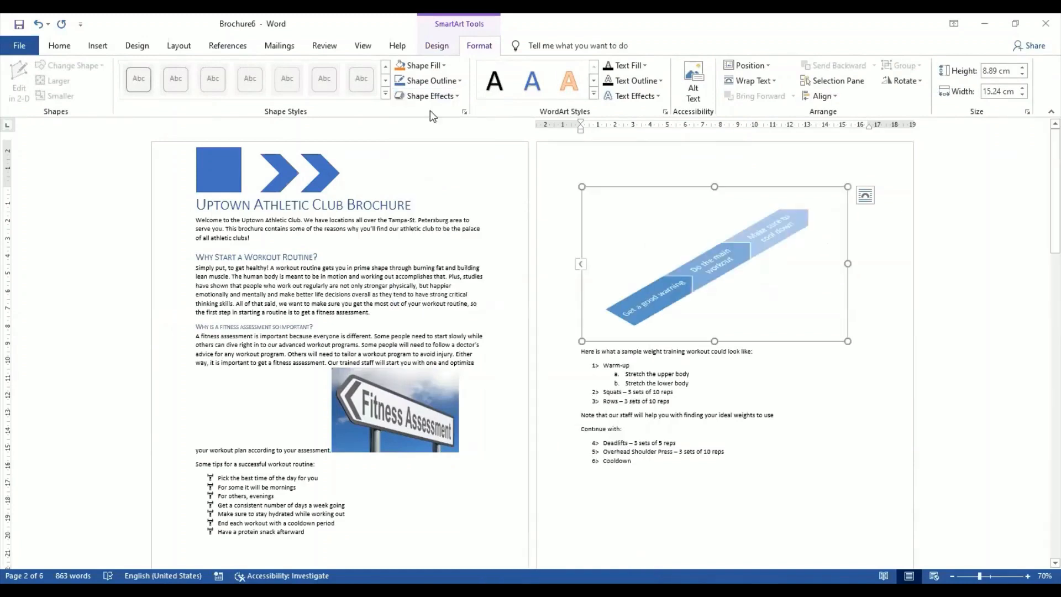
pyautogui.click(457, 98)
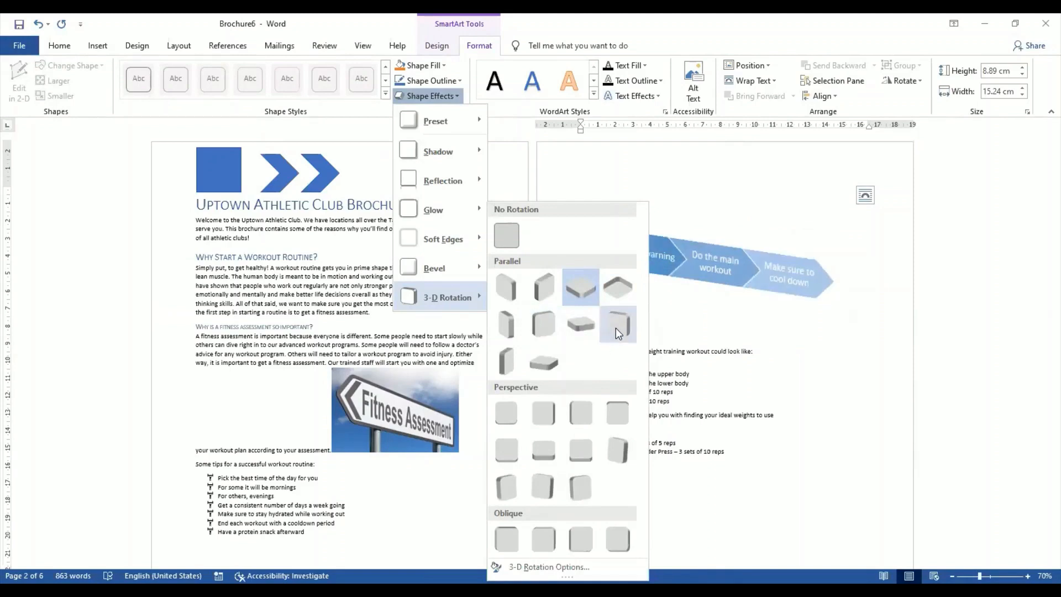
pyautogui.click(901, 438)
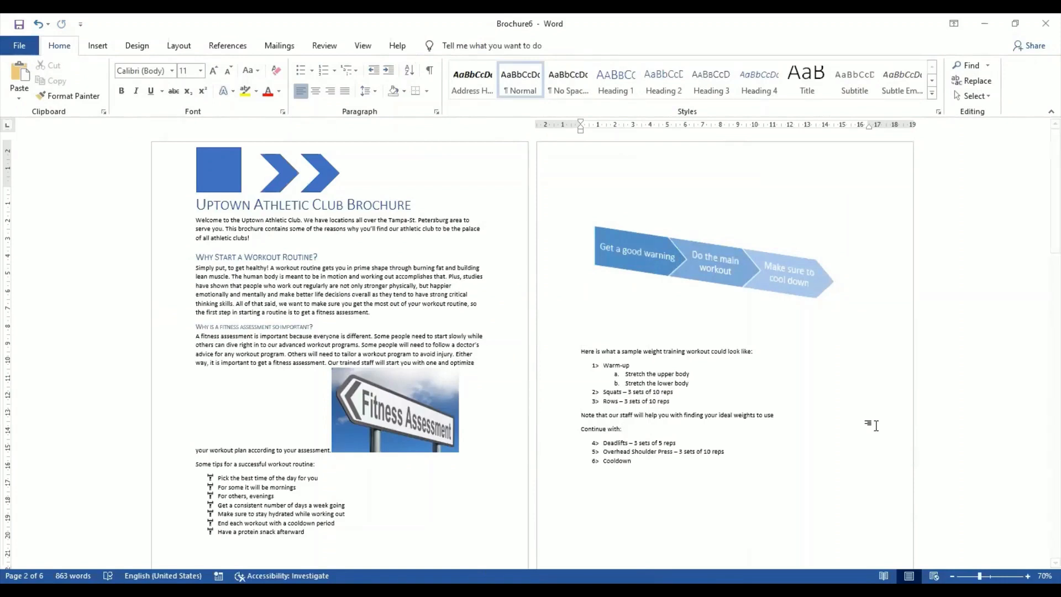
# Step: Apply the third bevel variation of the second row to the SmartArt graphic as a shape effect and deselect it
pyautogui.click(768, 252)
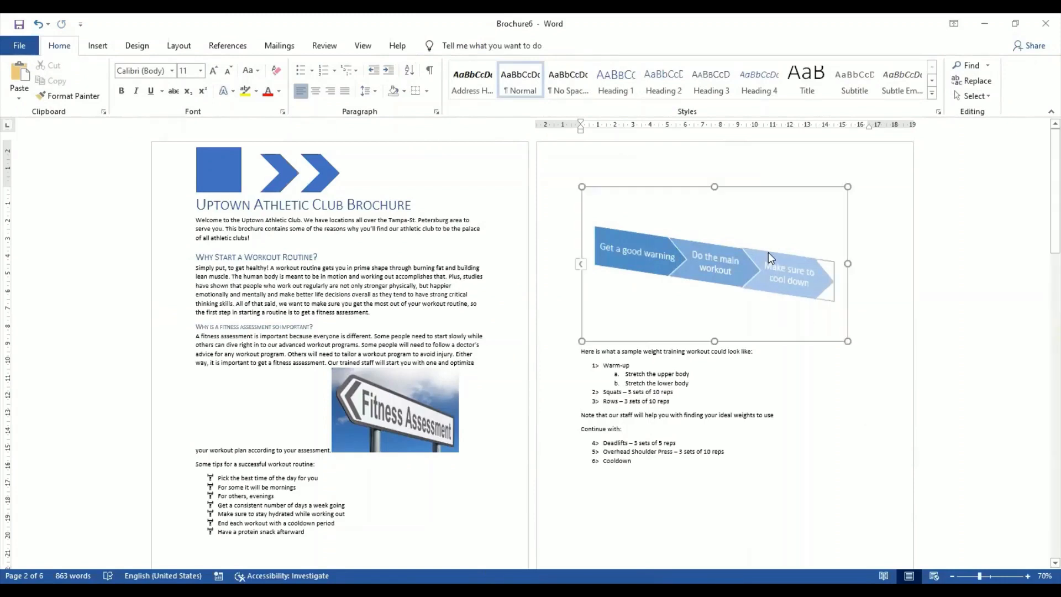
pyautogui.click(765, 188)
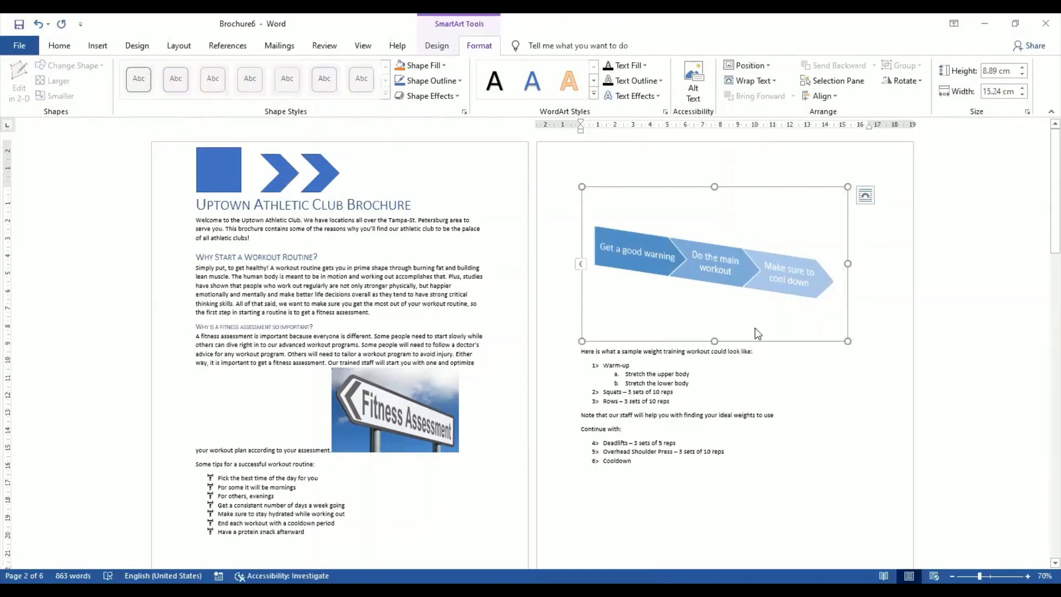
pyautogui.click(457, 95)
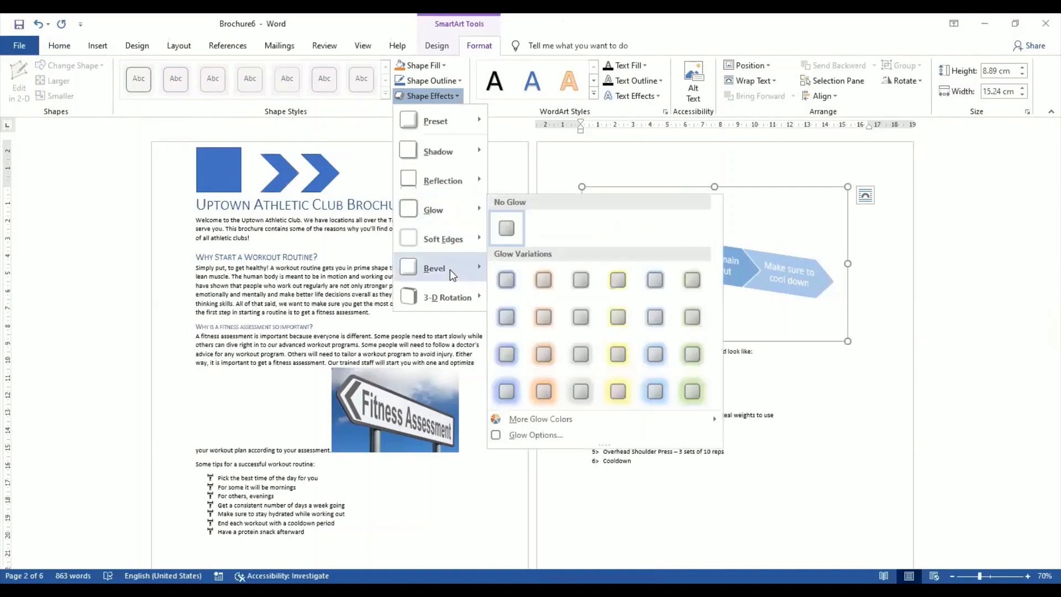
pyautogui.moveTo(449, 270)
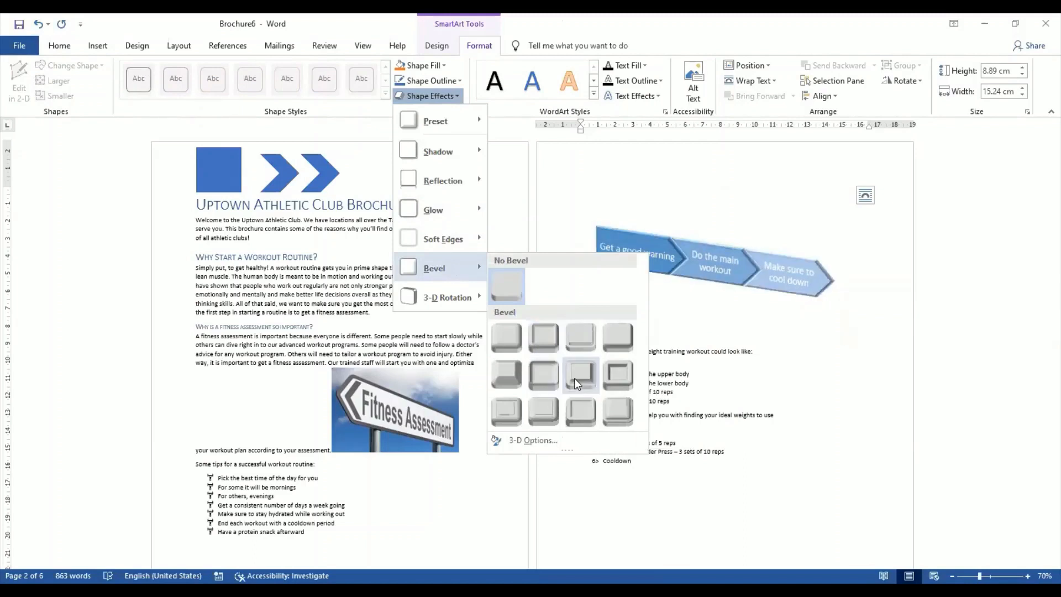
pyautogui.click(824, 431)
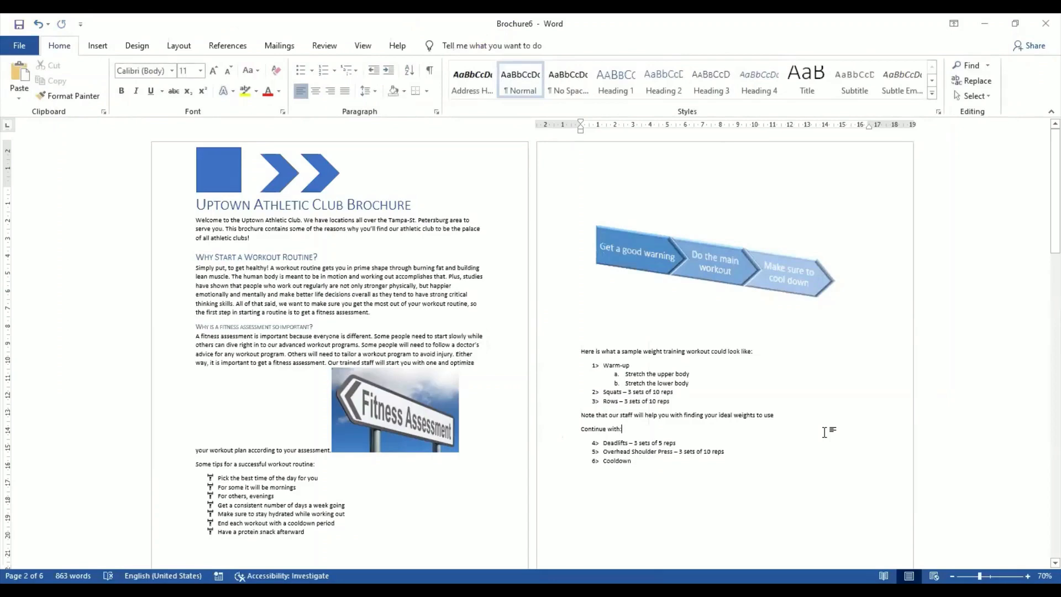
# Step: Enlarge page 2 to 120% and examine the beveled, rotated SmartArt graphic
pyautogui.click(1028, 576)
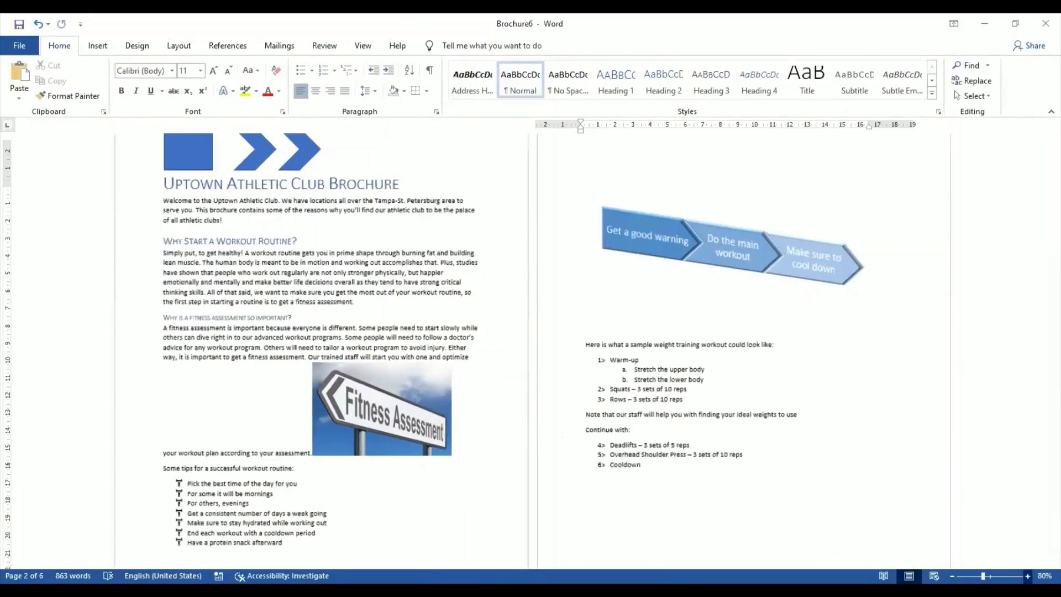
pyautogui.click(1028, 576)
pyautogui.click(1027, 576)
pyautogui.click(1028, 576)
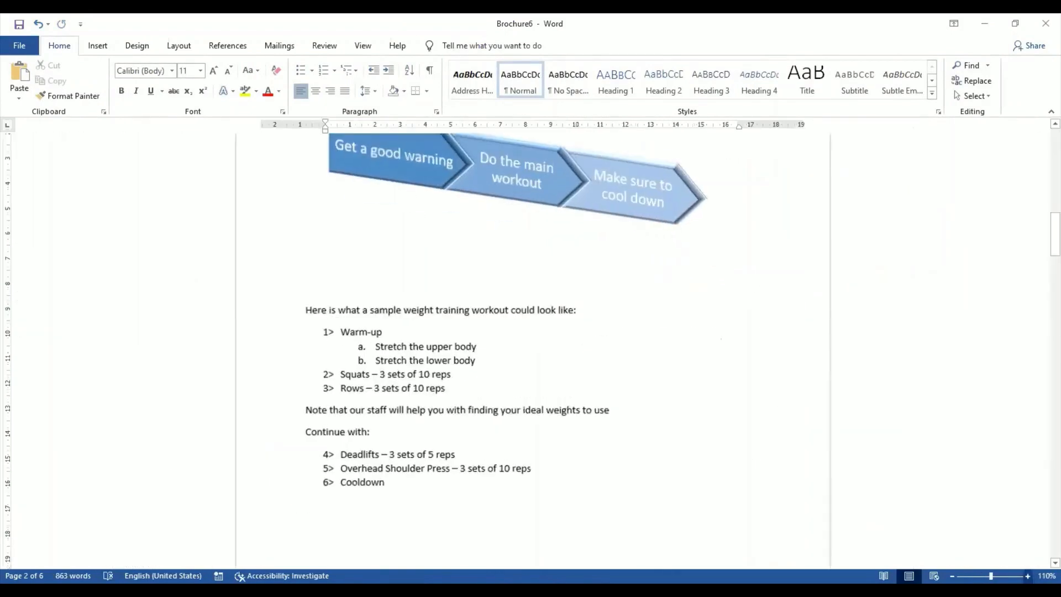
pyautogui.click(1028, 576)
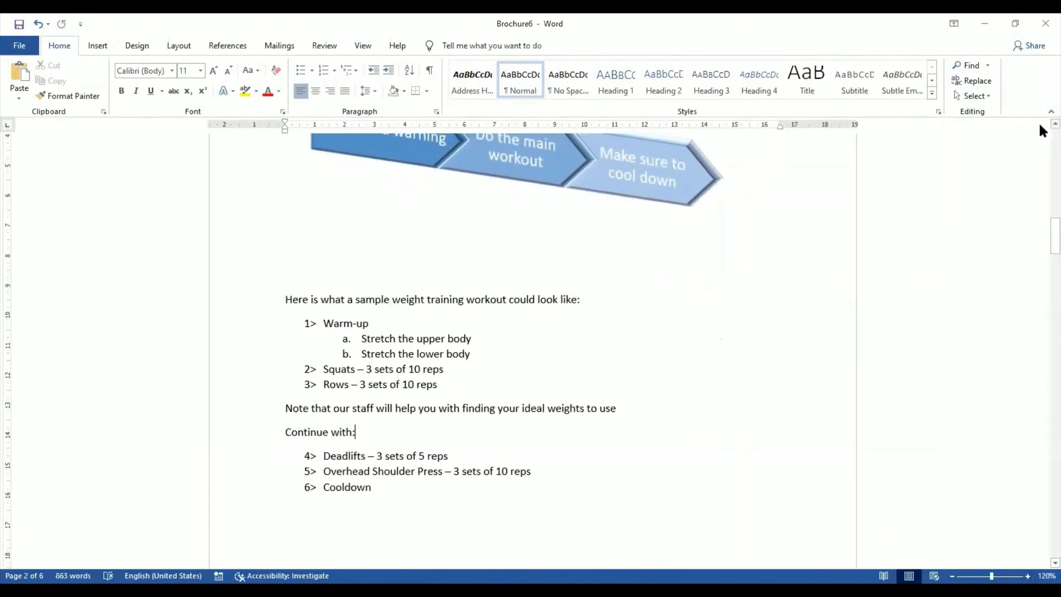
pyautogui.scroll(5, 1040, 125)
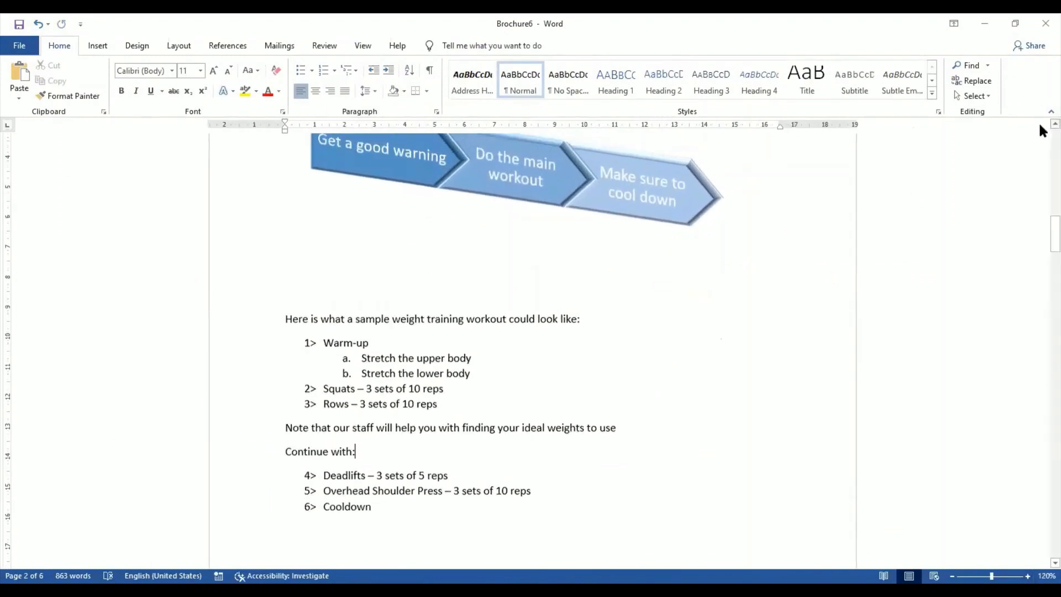
# Step: Switch to Word2019Assignments.pdf in the browser and read SmartArt task c, highlighting the required text "Remember to Hydrate!"
pyautogui.click(747, 409)
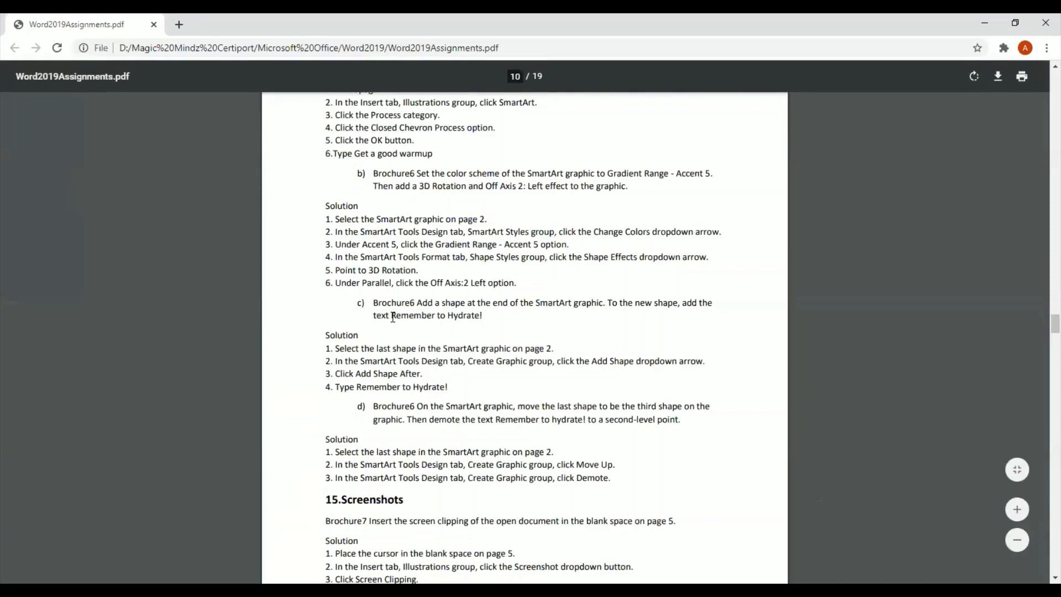
pyautogui.moveTo(392, 317); pyautogui.dragTo(486, 315)
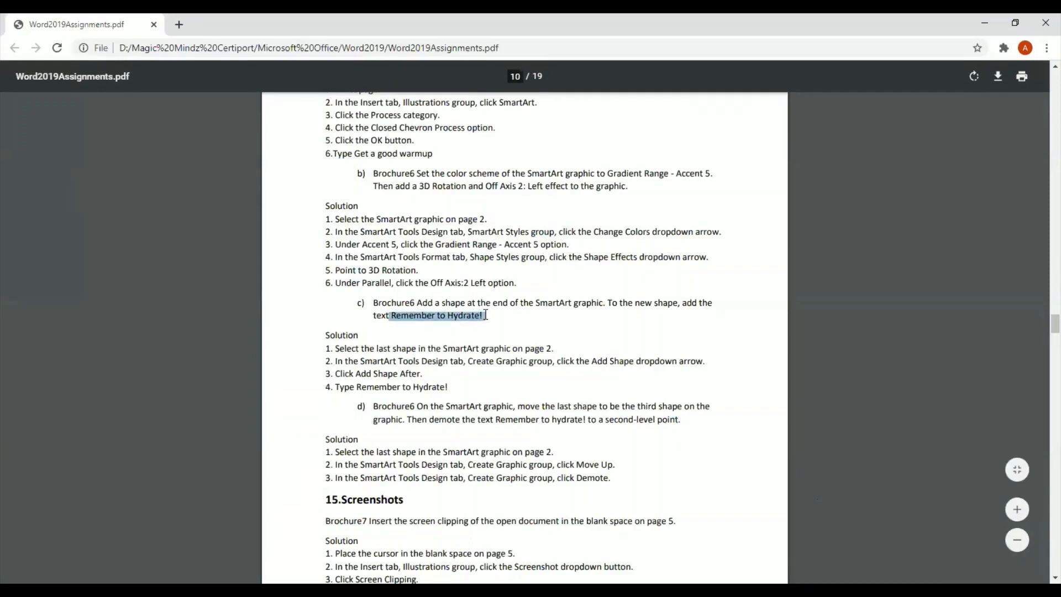
pyautogui.click(499, 393)
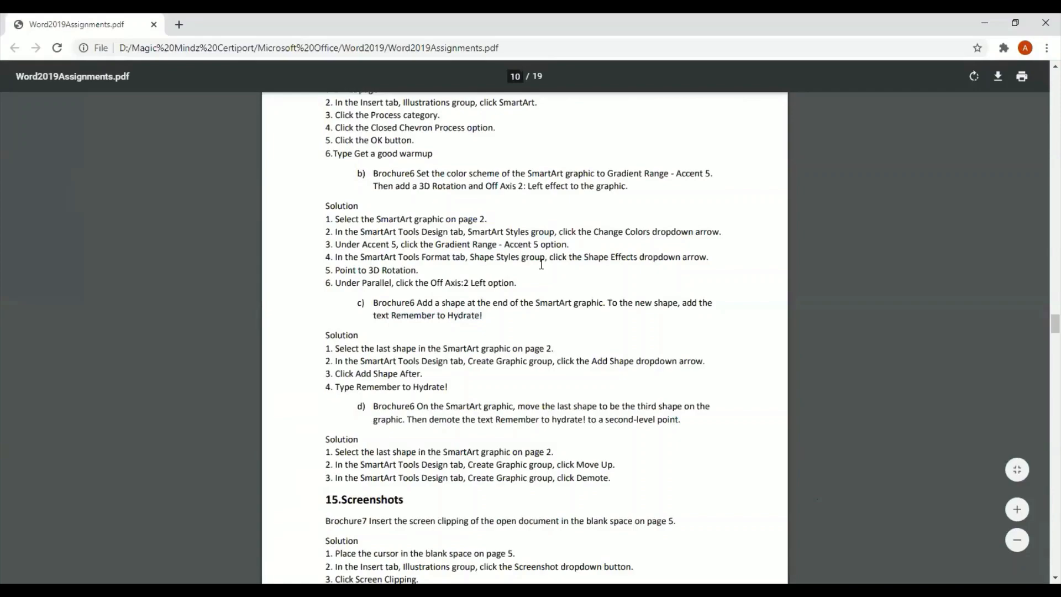
# Step: Return to Brochure6 in Word and add a shape at the end of the SmartArt graphic with the text "Remember to hydrate !"
pyautogui.hotkey('alt', 'Tab')
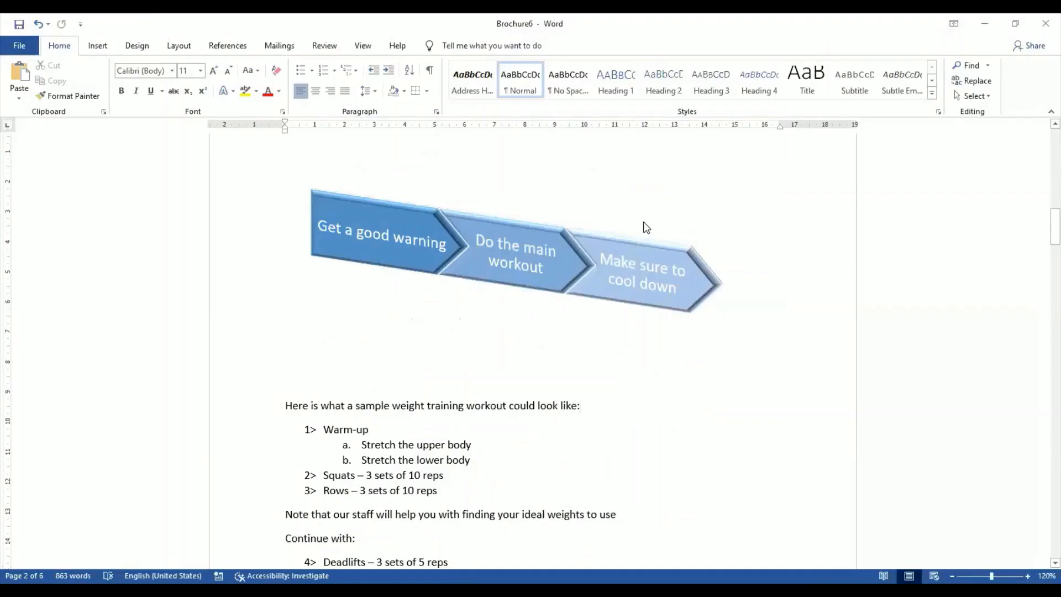
pyautogui.click(646, 249)
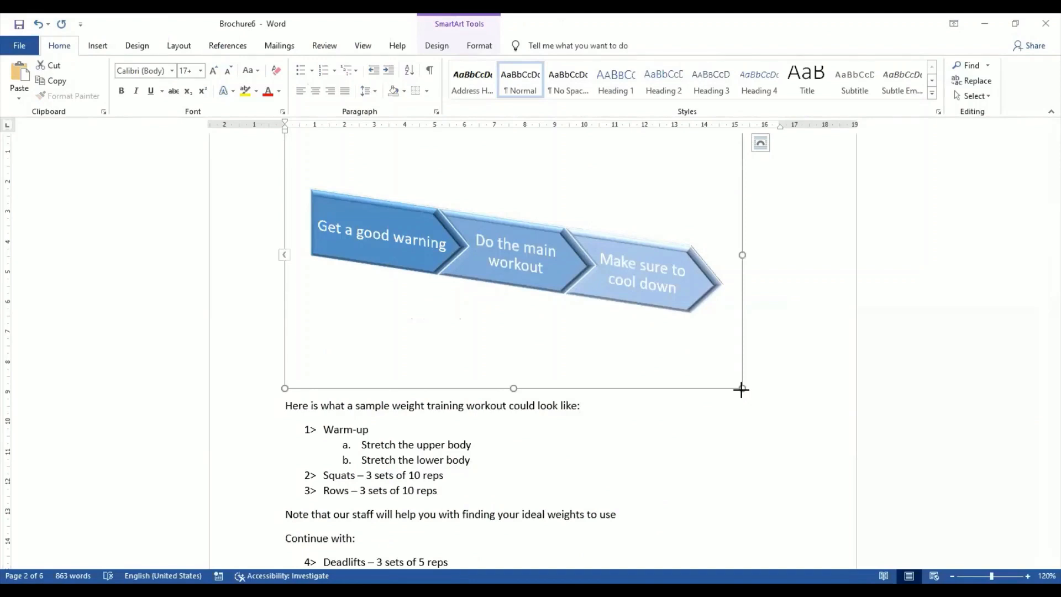
pyautogui.click(443, 49)
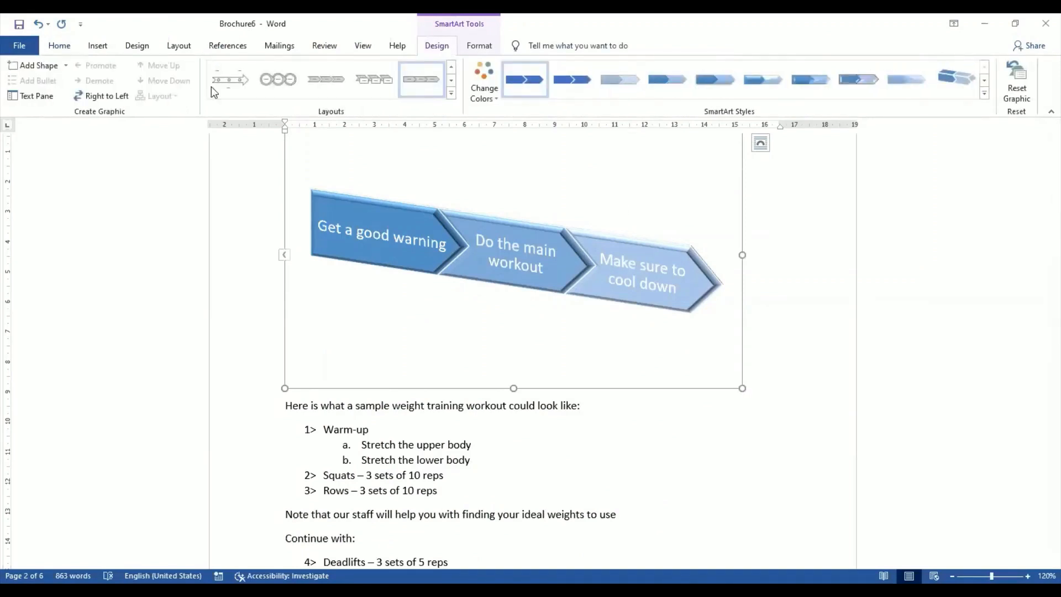
pyautogui.click(39, 66)
pyautogui.write('Remember to hydra')
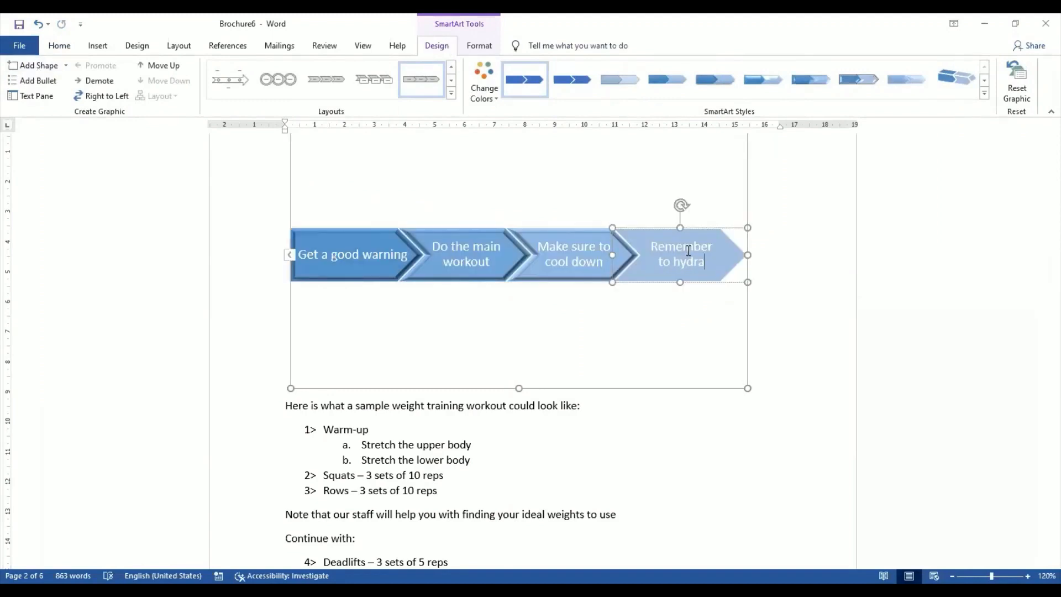
pyautogui.write('te !')
pyautogui.click(829, 396)
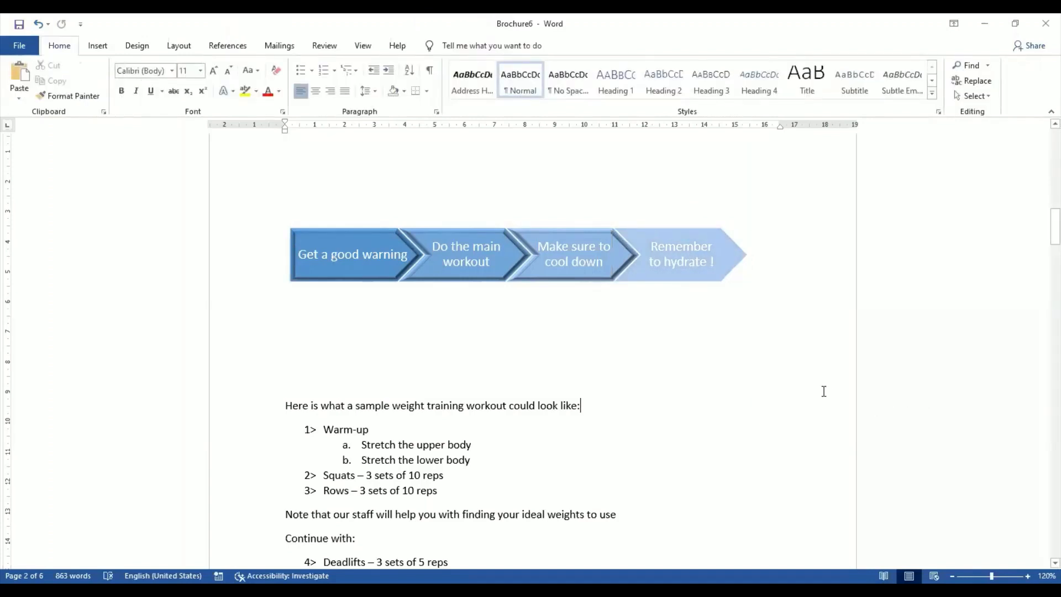
# Step: Try the right-to-left direction on the SmartArt graphic and switch it back to left-to-right order
pyautogui.click(675, 235)
pyautogui.click(549, 214)
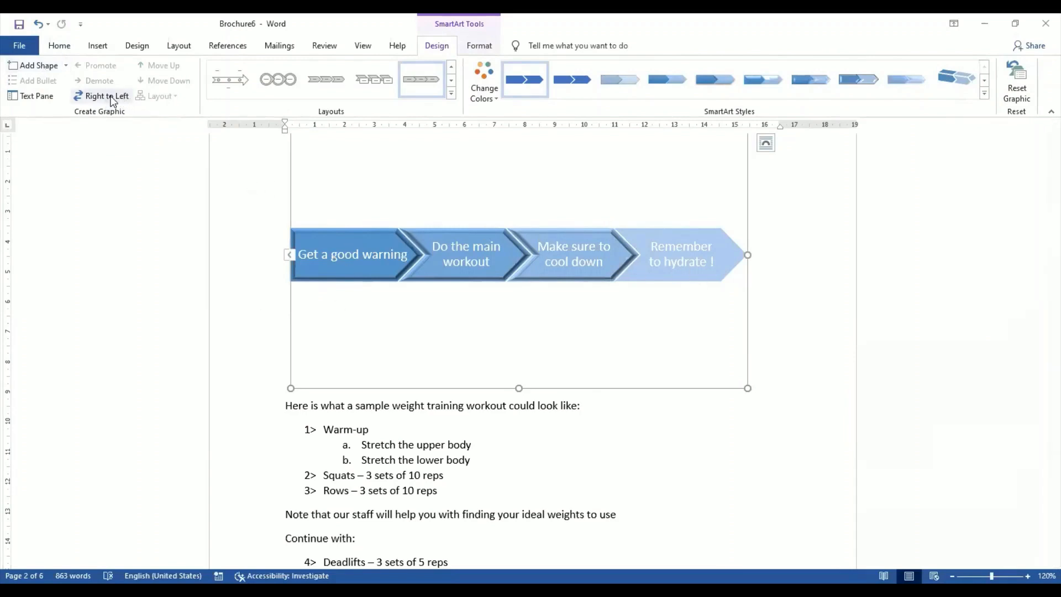
pyautogui.click(106, 97)
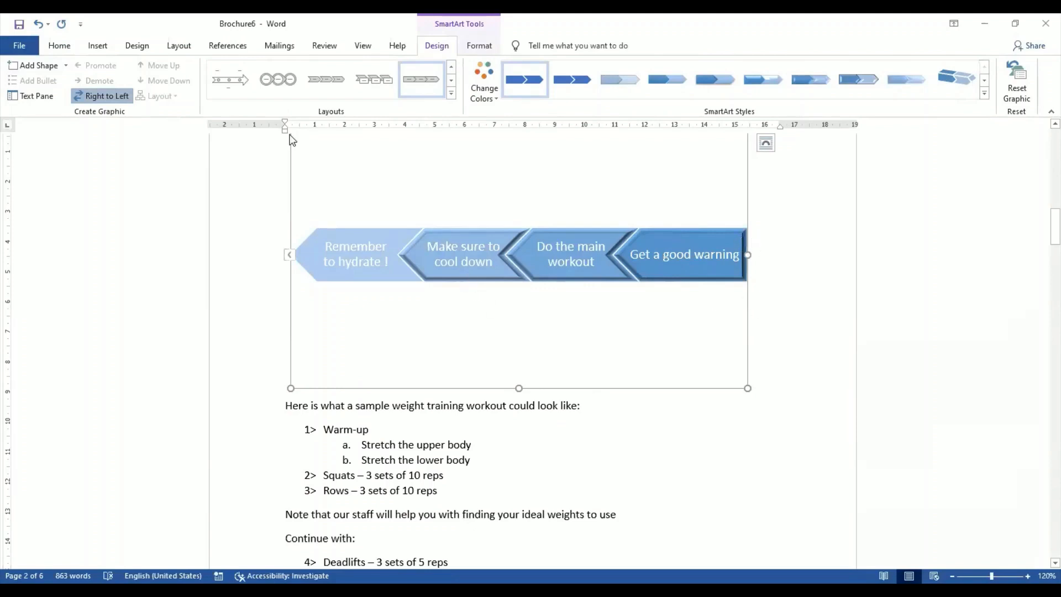
pyautogui.click(113, 97)
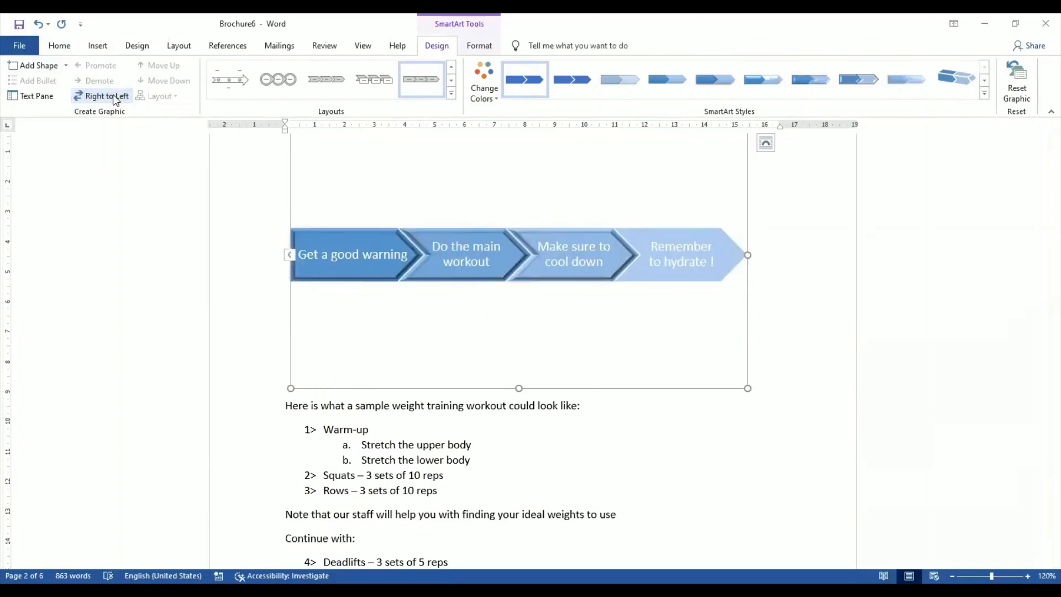
pyautogui.click(114, 97)
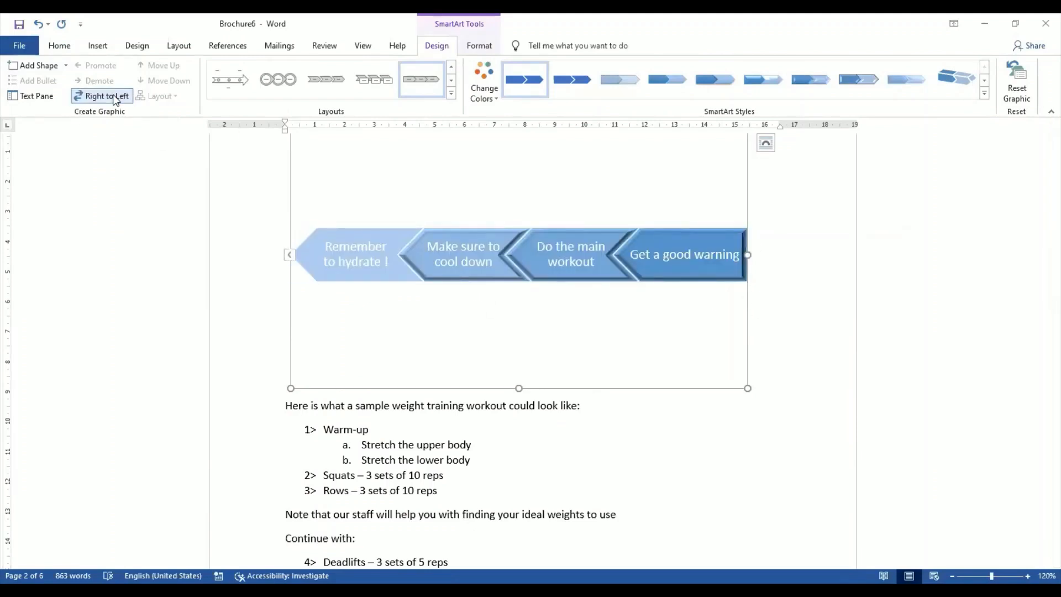
pyautogui.click(114, 96)
# Step: Switch to Word2019Assignments.pdf in the browser and read SmartArt task d and the Screenshots task
pyautogui.hotkey('alt', 'Tab')
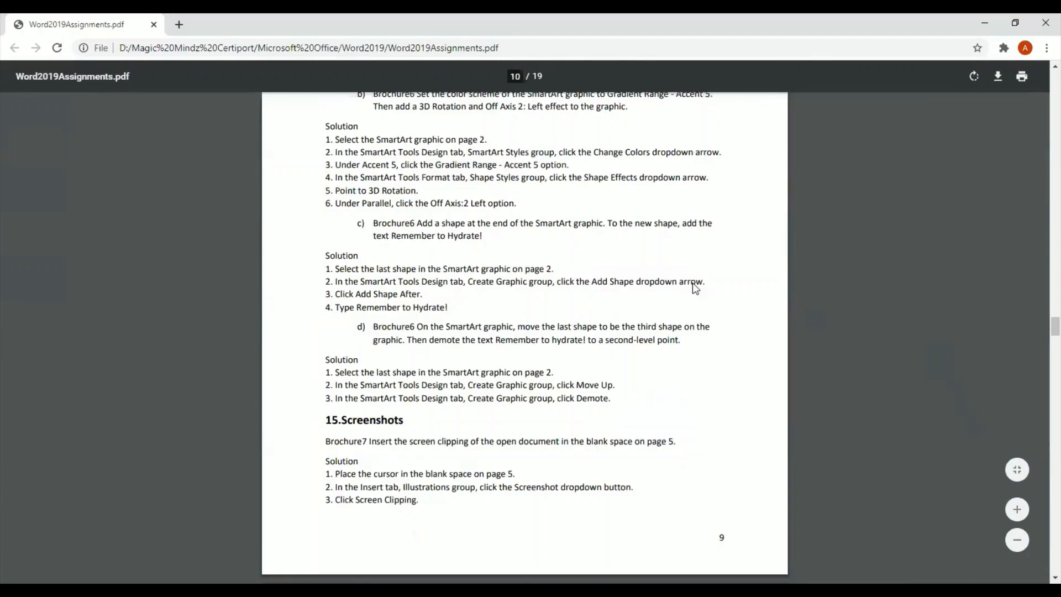
# Step: Return to Brochure6 in Word, select the last SmartArt shape "Remember to hydrate !" and show the SmartArt design commands
pyautogui.hotkey('alt', 'Tab')
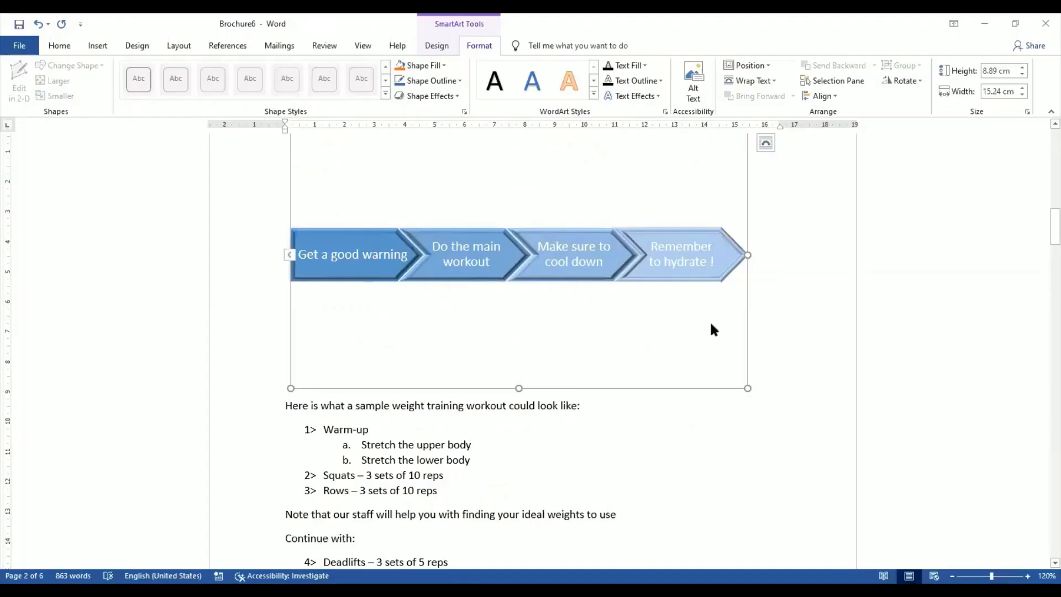
pyautogui.click(701, 232)
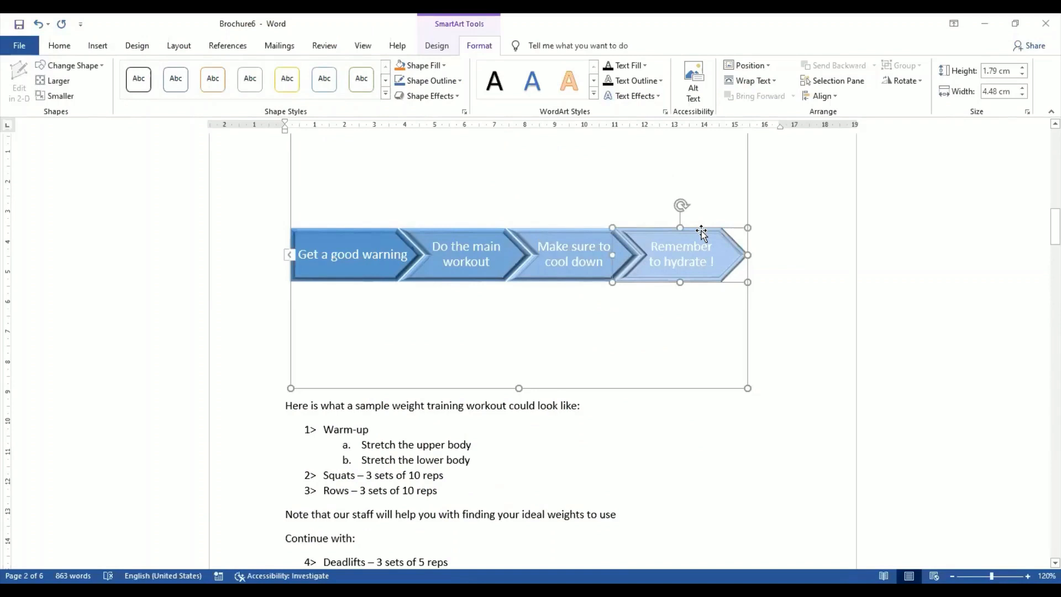
pyautogui.click(440, 44)
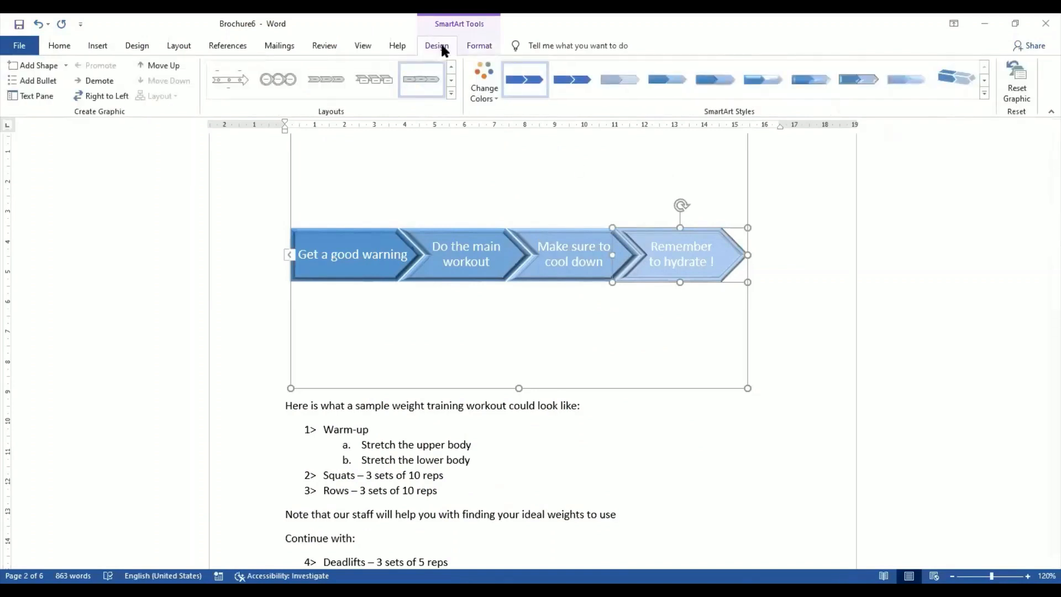
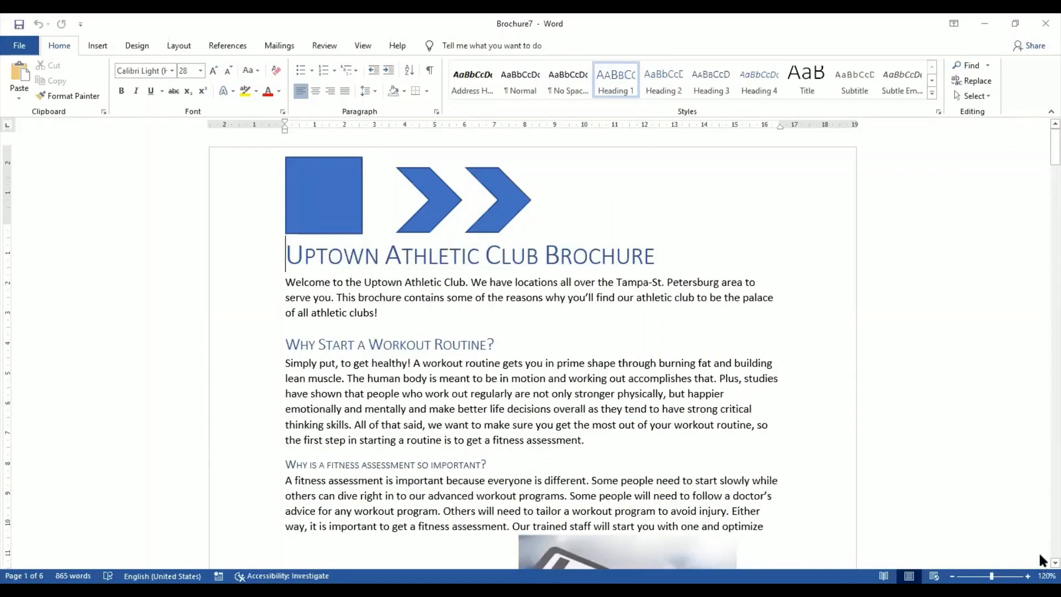
# Step: Look through Brochure7 down to page 3 and discard the pending changes to Brochure6
pyautogui.scroll(-15, 1041, 555)
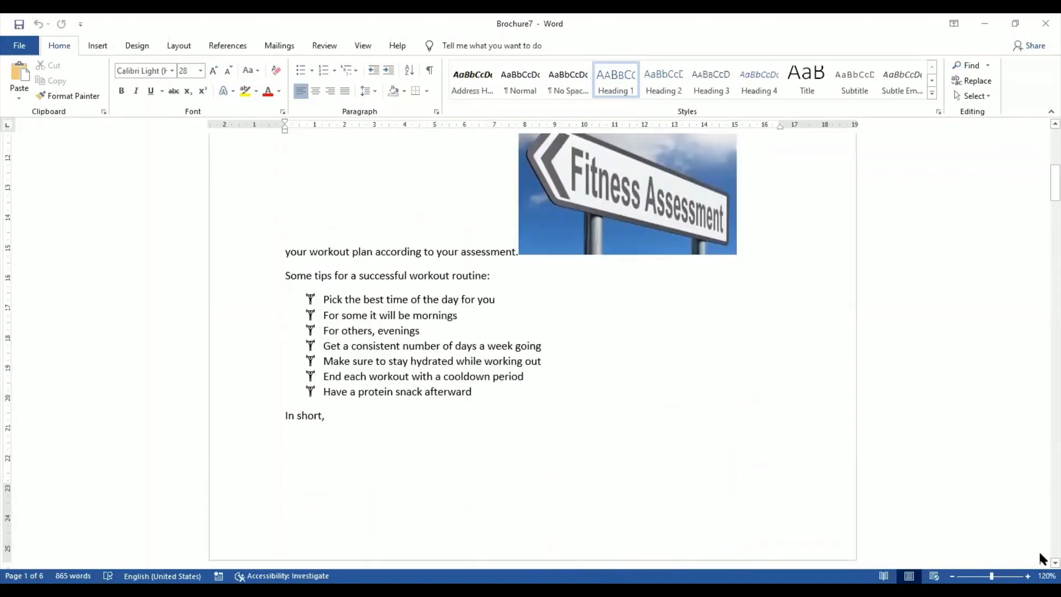
pyautogui.scroll(-8, 1041, 558)
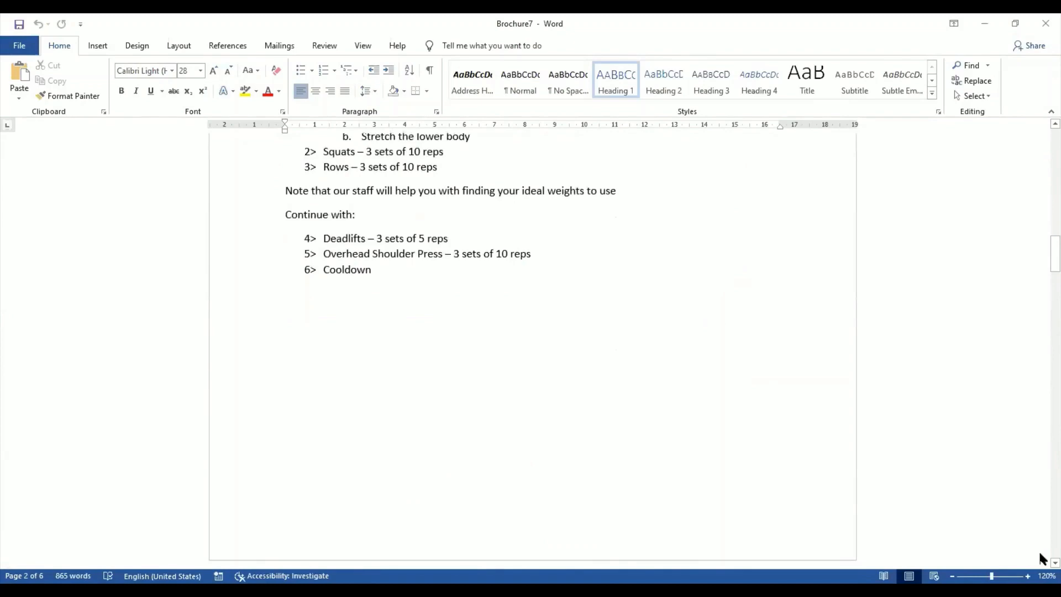
pyautogui.scroll(-6, 1041, 560)
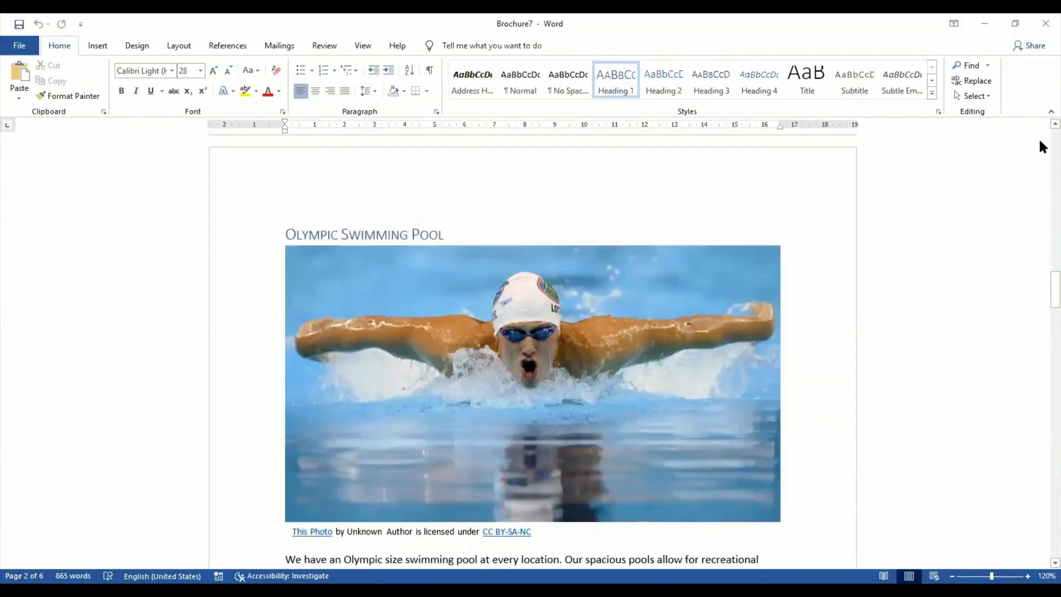
pyautogui.scroll(-7, 1041, 556)
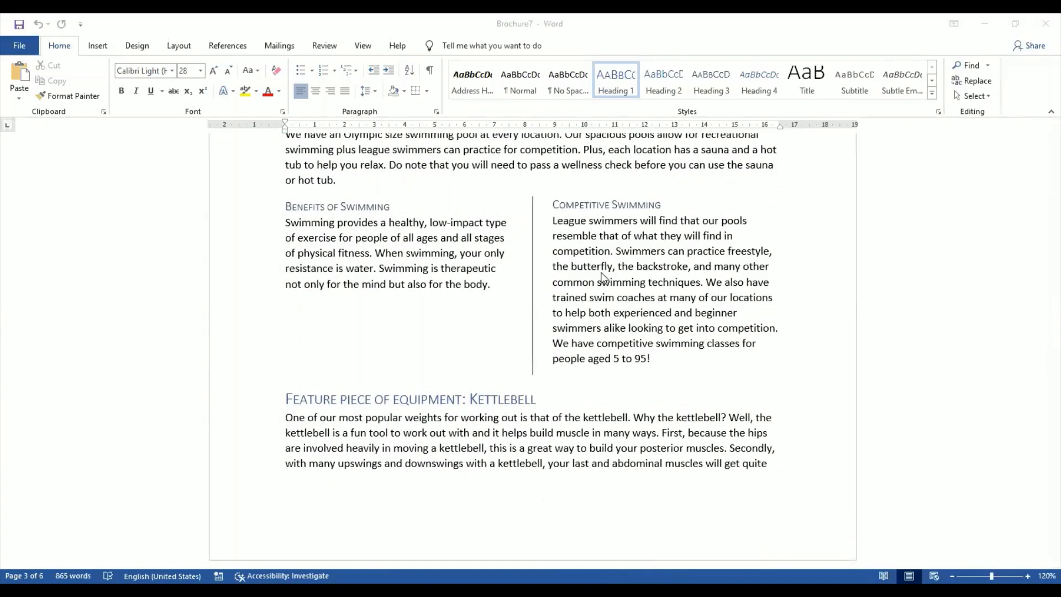
pyautogui.press('Tab')
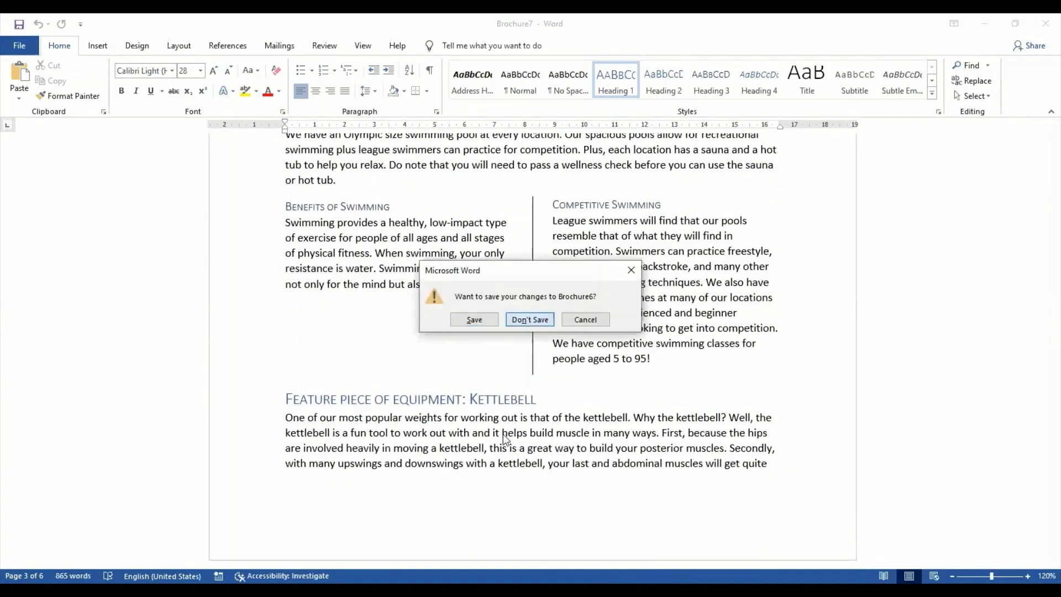
pyautogui.press('Return')
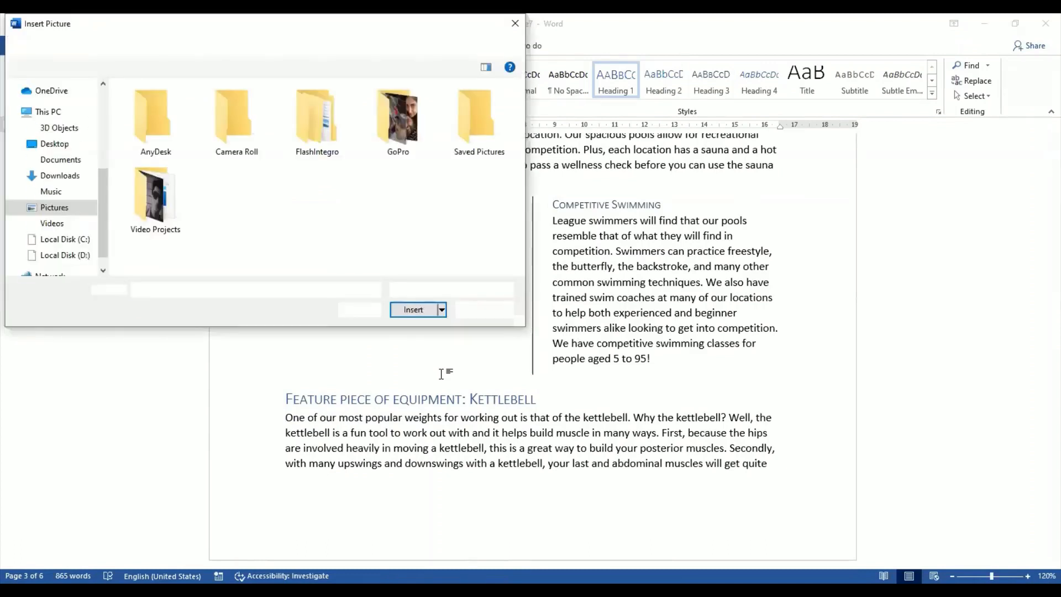
# Step: Try inserting the picture files 3 and 1 from the Desktop folder
pyautogui.click(54, 143)
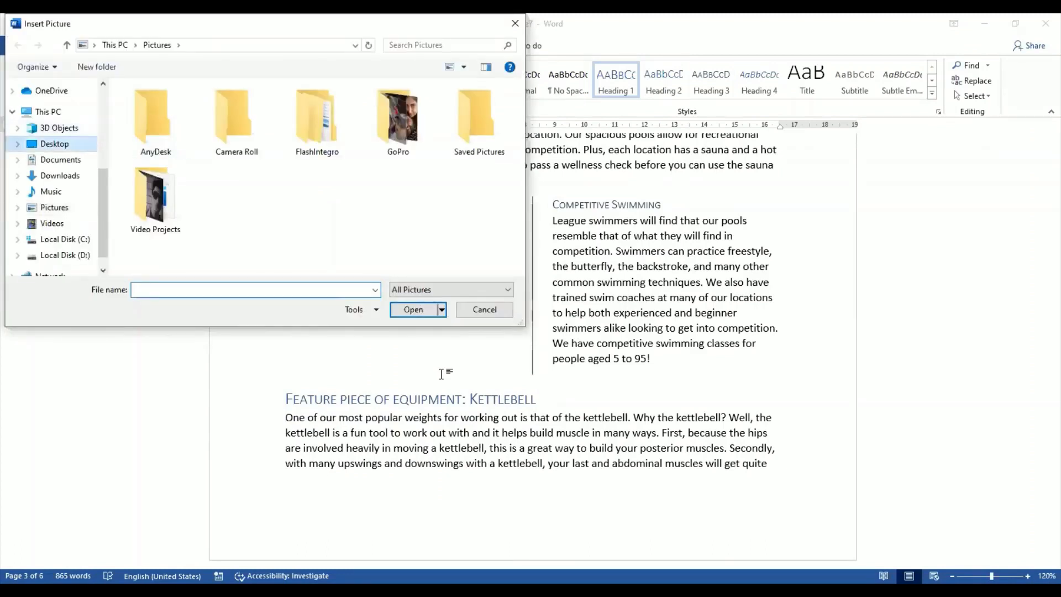
pyautogui.scroll(-3, 315, 177)
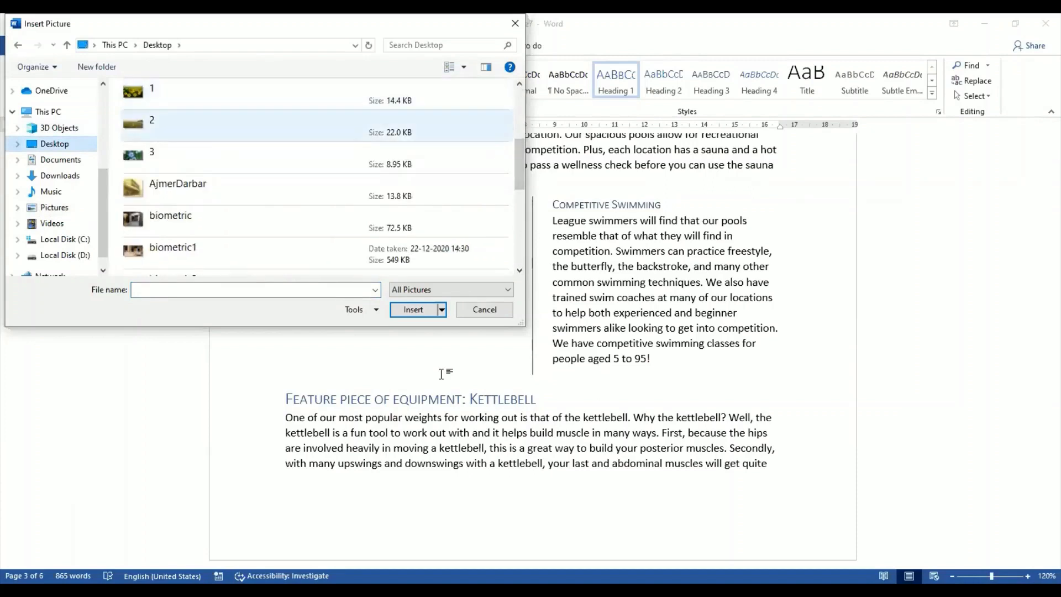
pyautogui.click(315, 157)
pyautogui.click(413, 310)
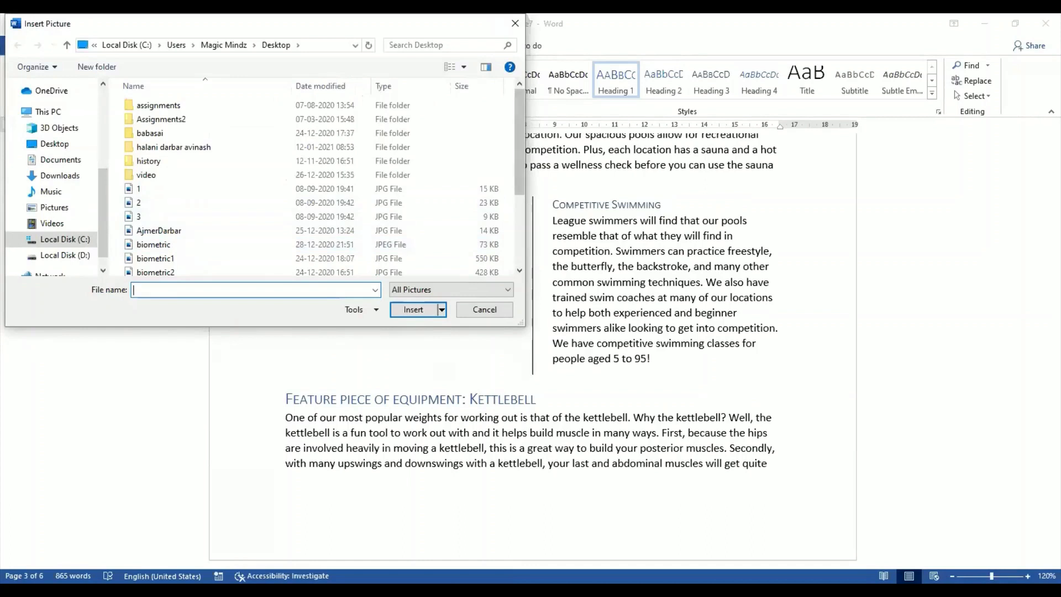
pyautogui.scroll(-3, 221, 252)
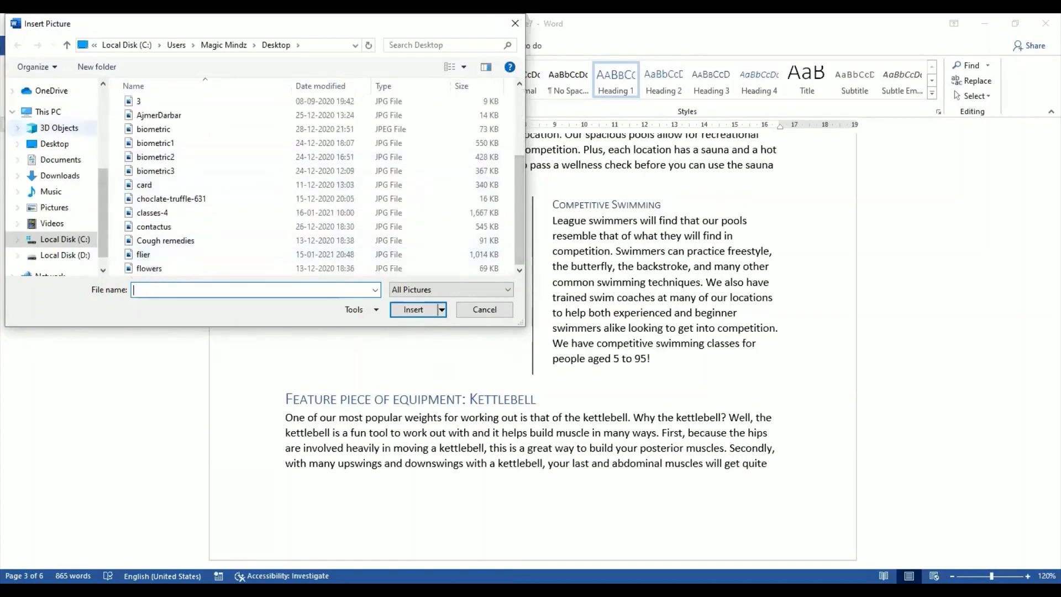
pyautogui.click(55, 143)
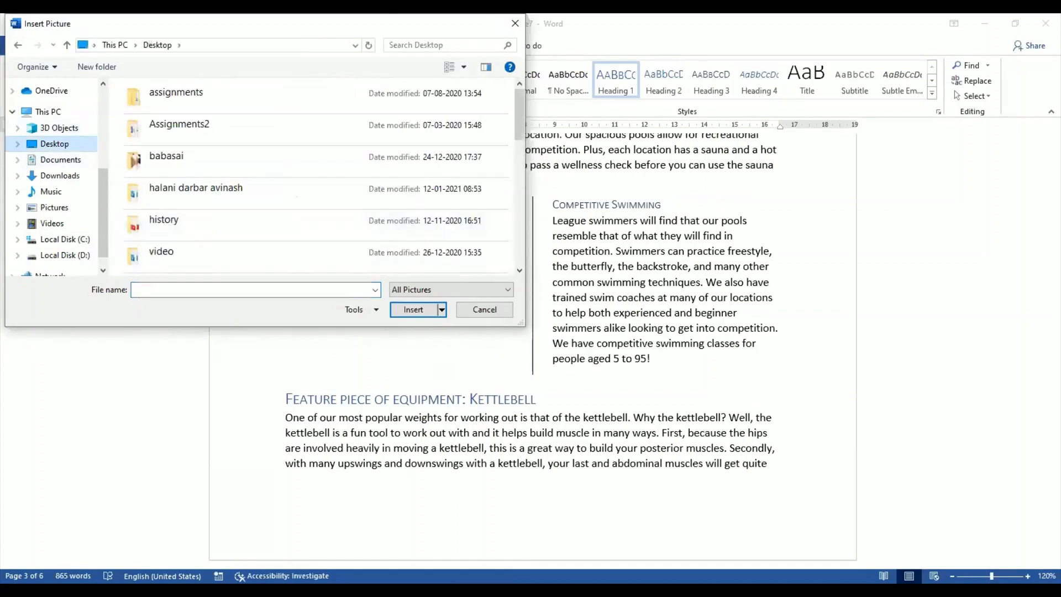
pyautogui.scroll(-3, 315, 177)
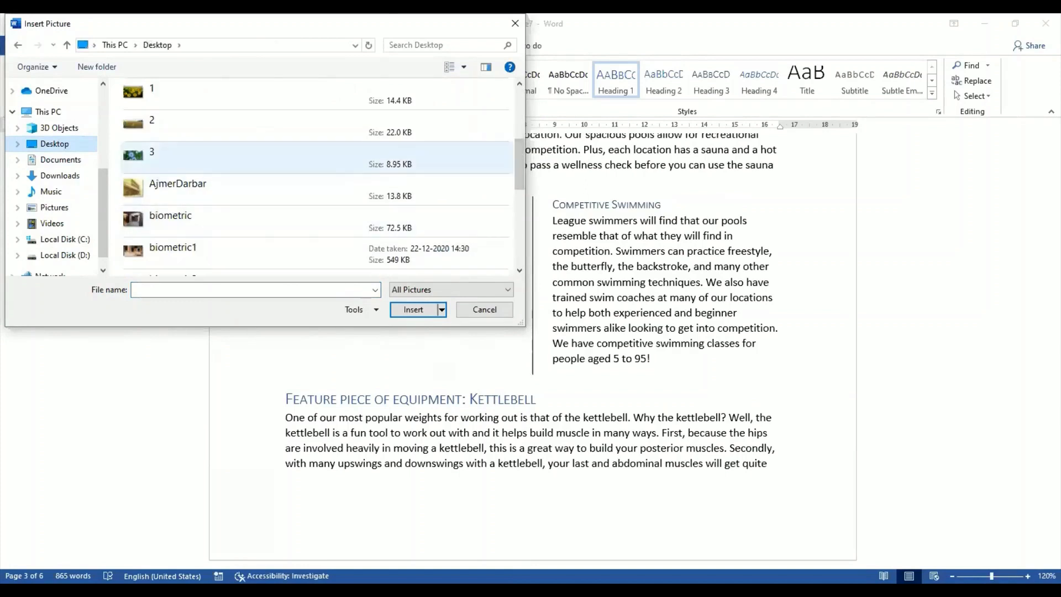
pyautogui.click(317, 94)
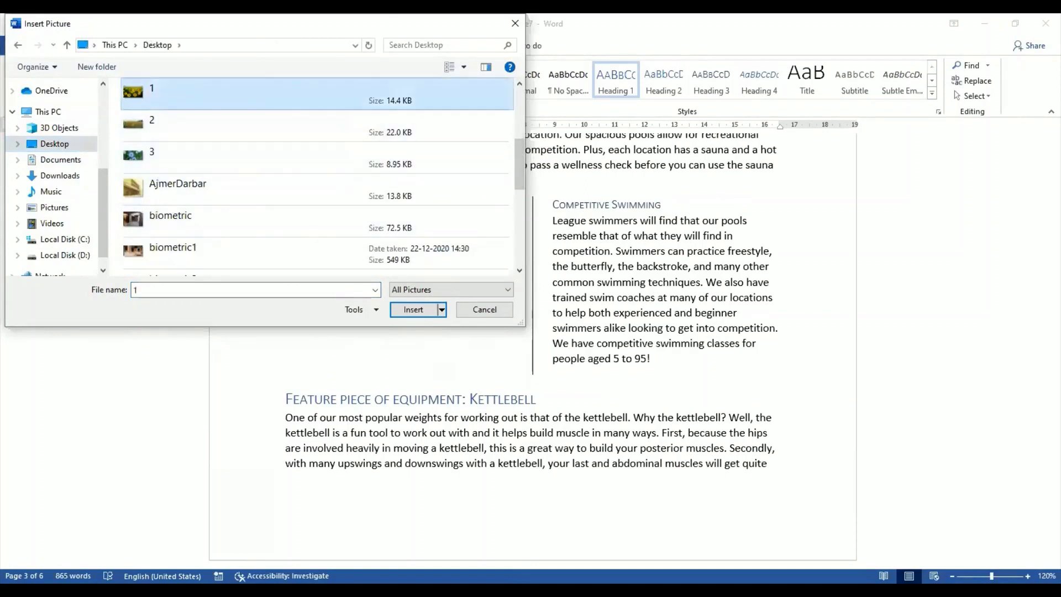
pyautogui.click(413, 310)
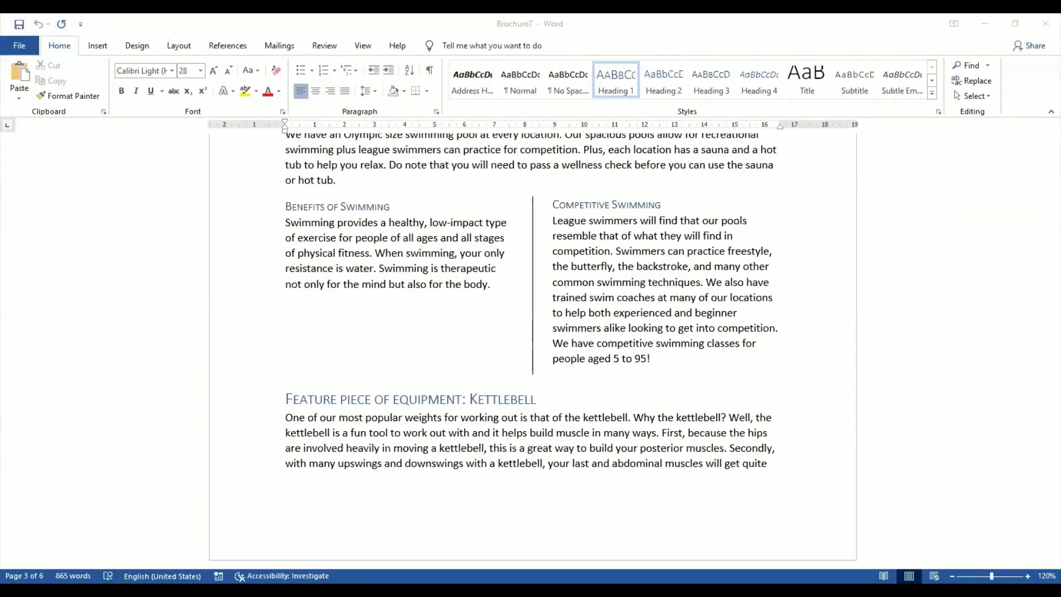
# Step: Place the cursor in the blank space below the kettlebell paragraphs on page 4 of Brochure7
pyautogui.click(736, 385)
pyautogui.scroll(1, 846, 358)
pyautogui.scroll(20, 846, 359)
pyautogui.scroll(-20, 847, 358)
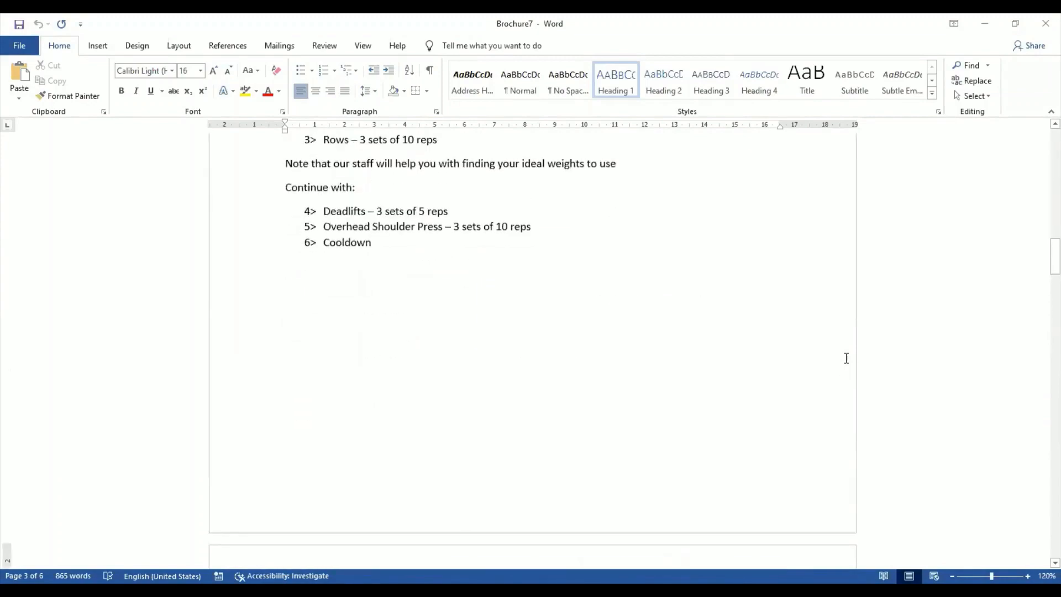
pyautogui.scroll(15, 846, 358)
pyautogui.scroll(-5, 846, 358)
pyautogui.scroll(-15, 846, 358)
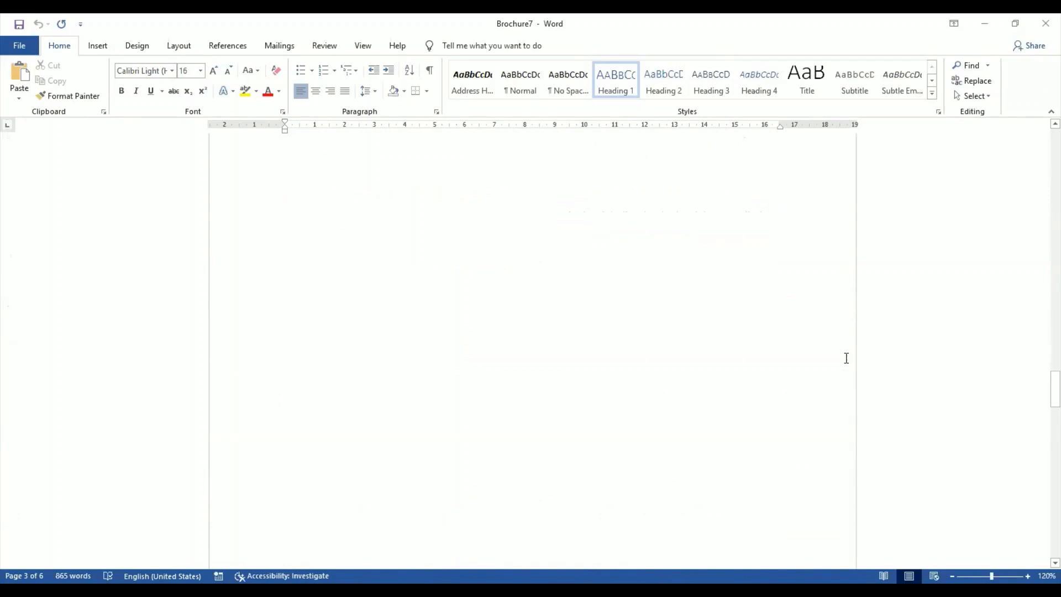
pyautogui.click(316, 309)
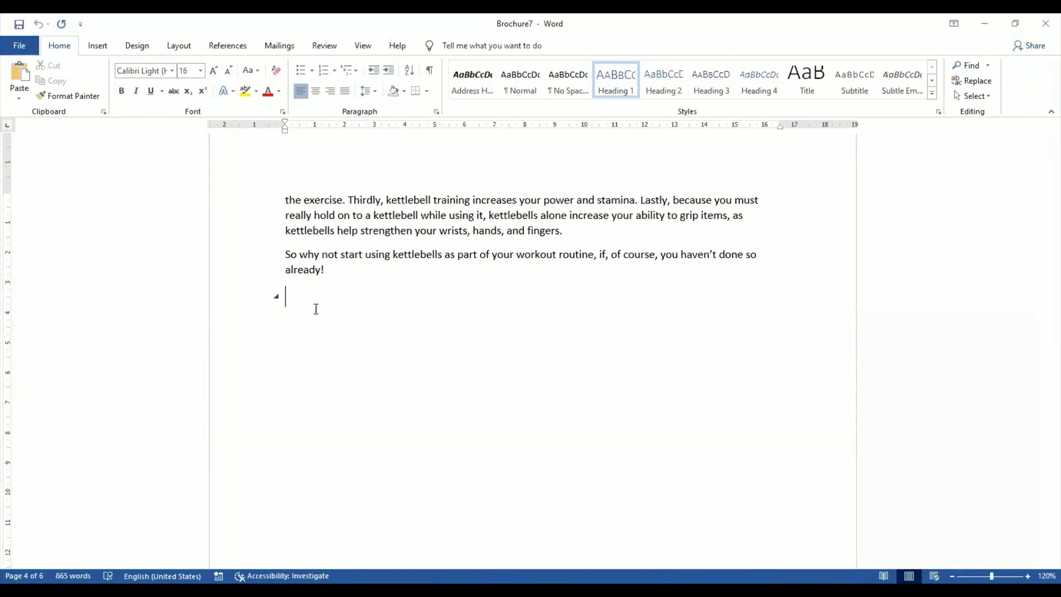
# Step: Insert a screenshot of the File Explorer window with the Word2019 folder in the blank space and delete it again
pyautogui.click(100, 45)
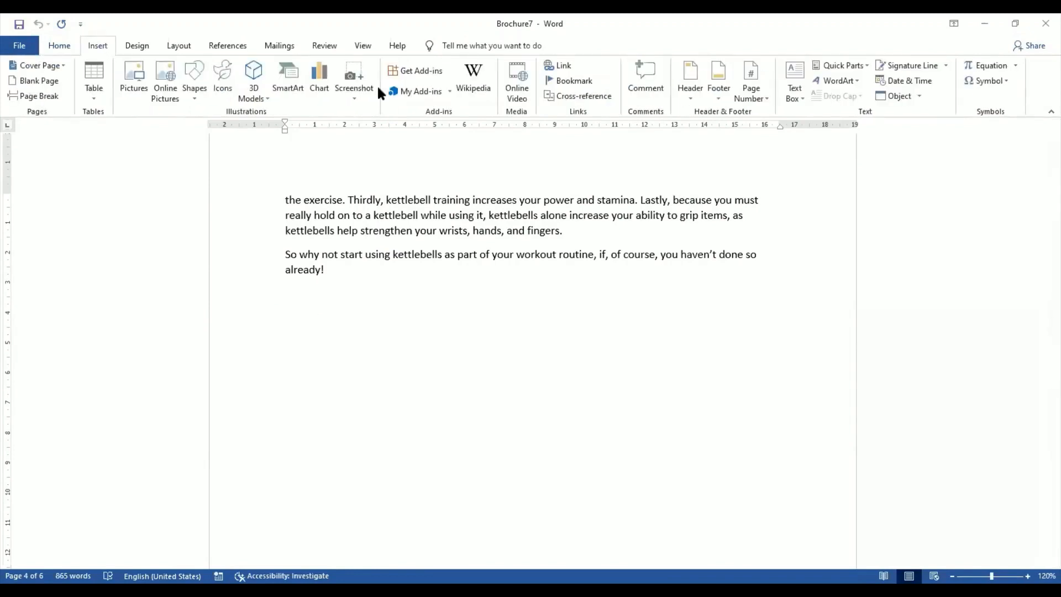
pyautogui.click(358, 99)
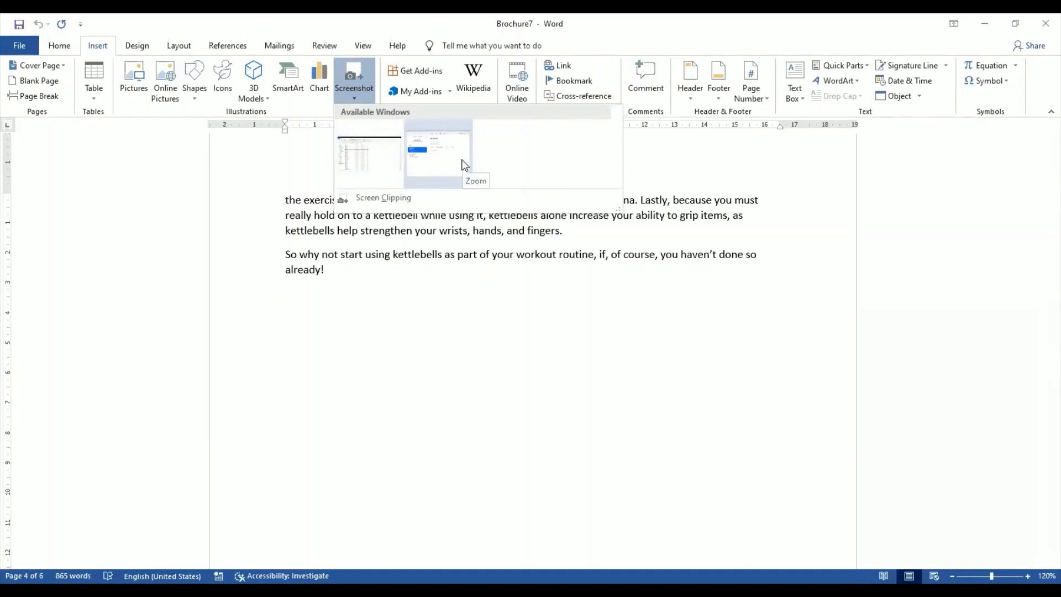
pyautogui.click(374, 160)
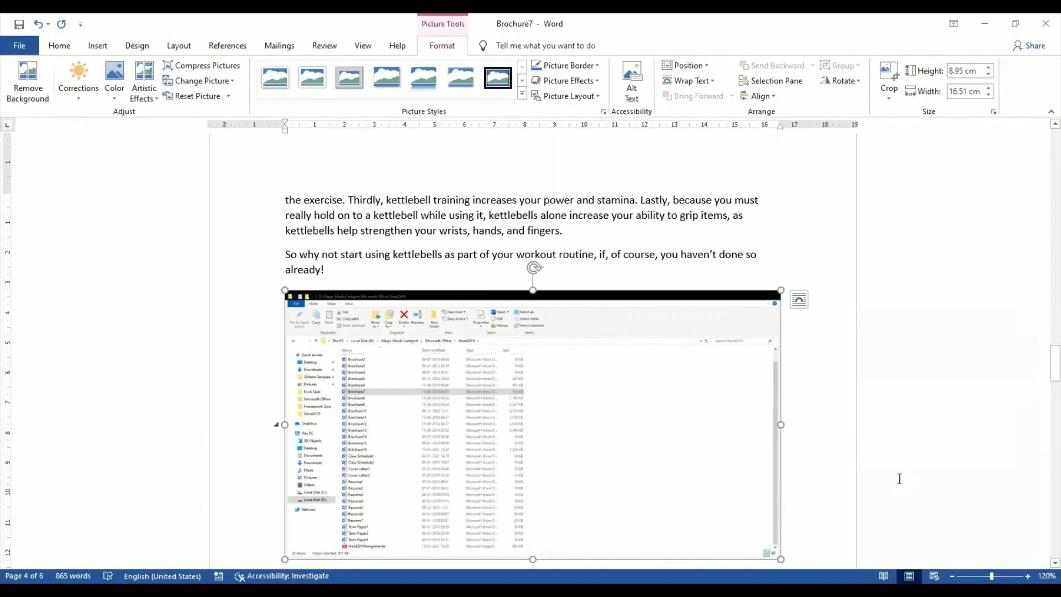
pyautogui.click(826, 490)
pyautogui.scroll(-1, 827, 490)
pyautogui.scroll(-1, 827, 490)
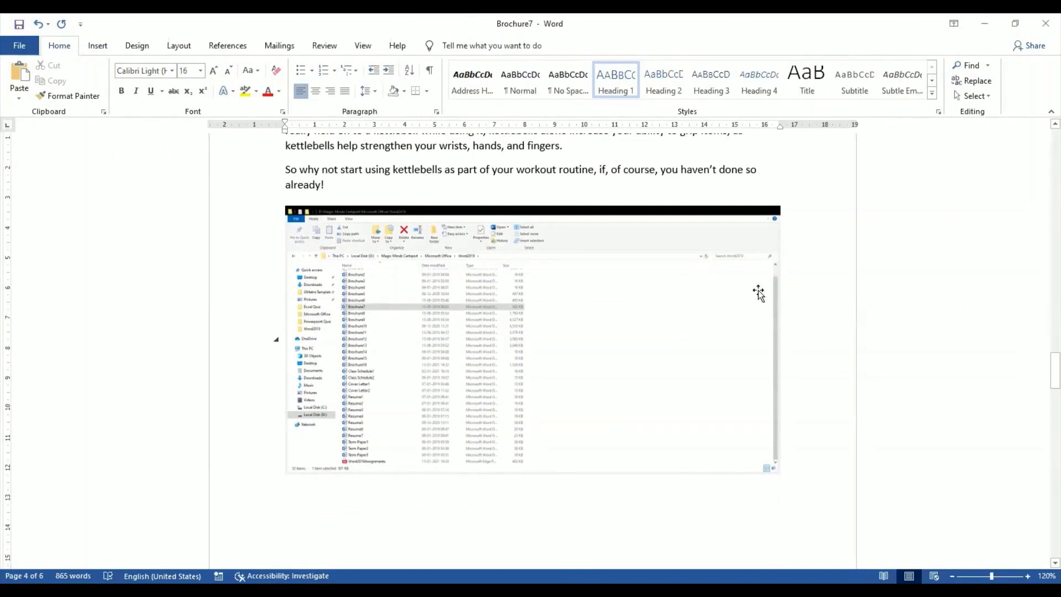
pyautogui.click(768, 337)
pyautogui.press('Delete')
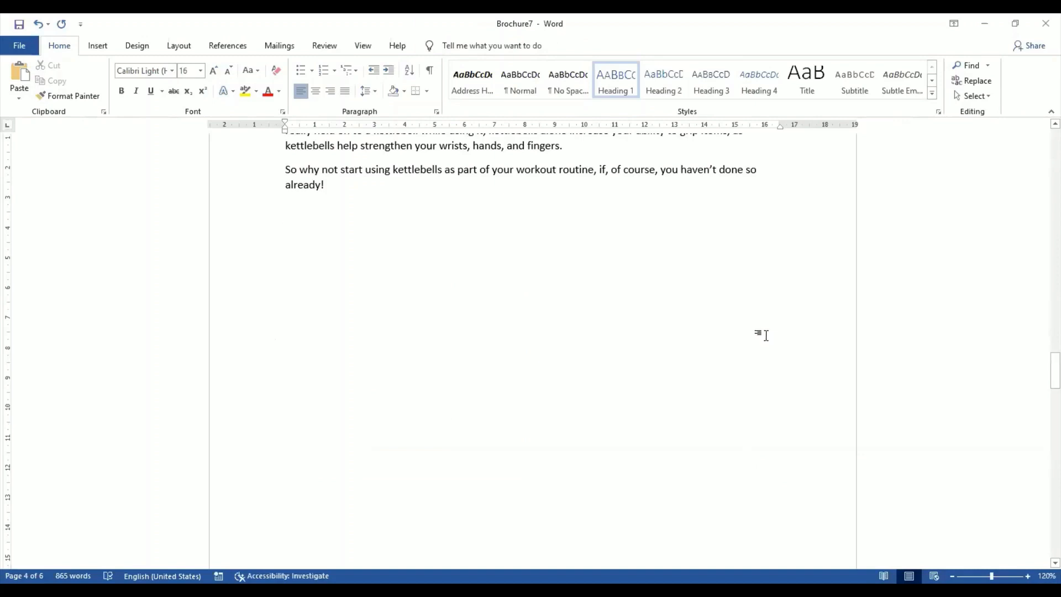
# Step: Insert a screen clipping of the Word2019 folder's file list, from Brochure2 to Class Schedule2, below the kettlebell paragraphs
pyautogui.click(97, 46)
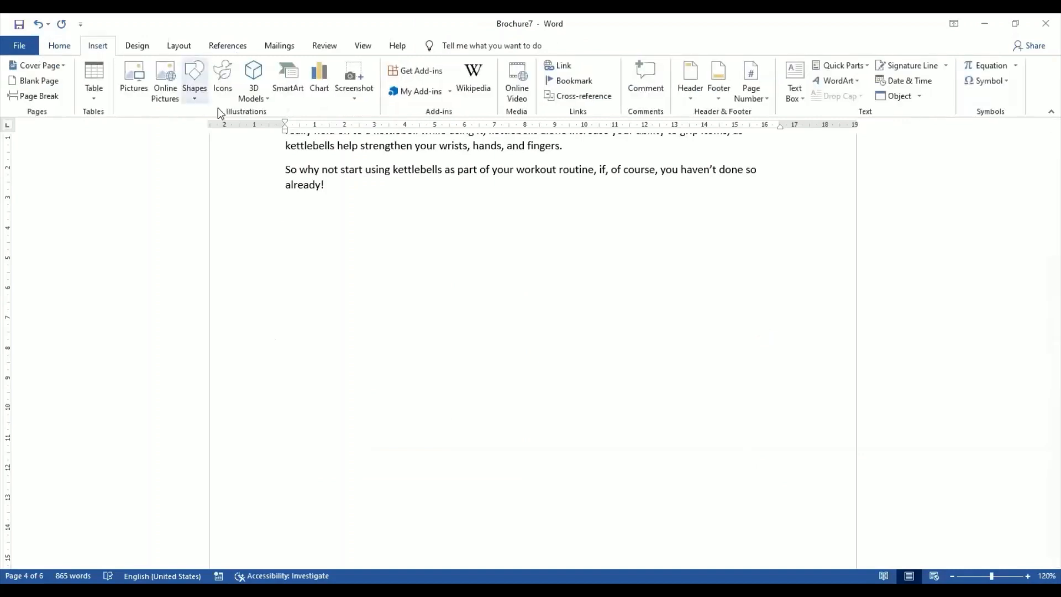
pyautogui.click(357, 103)
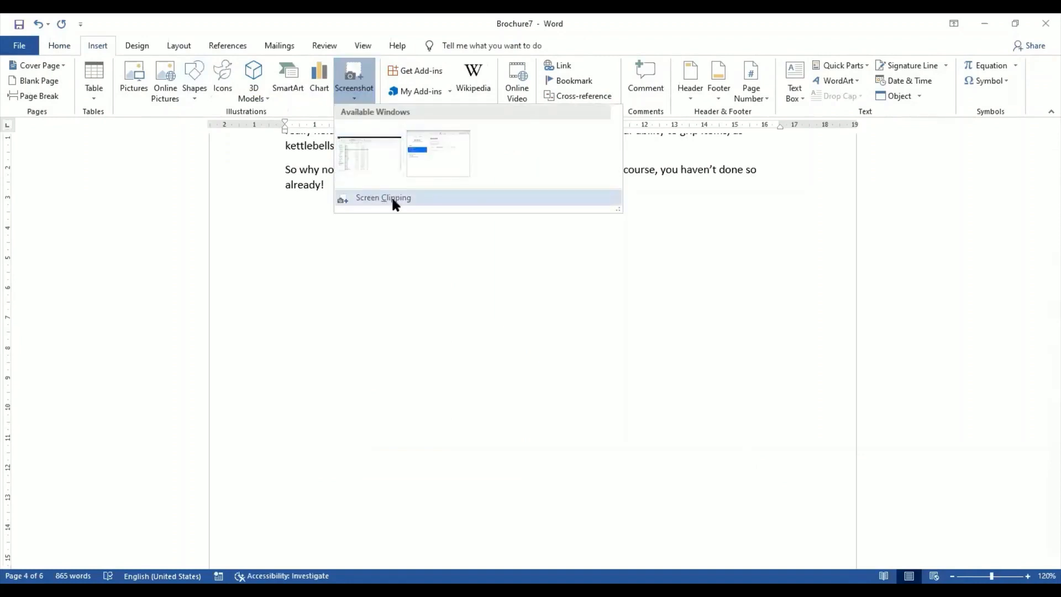
pyautogui.click(392, 199)
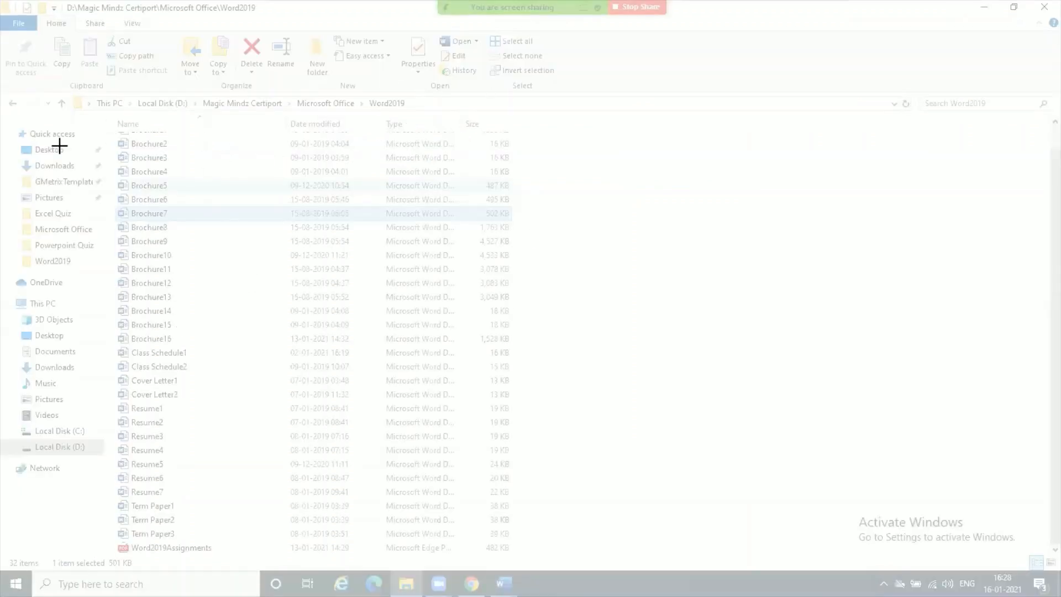
pyautogui.moveTo(107, 129); pyautogui.dragTo(513, 374)
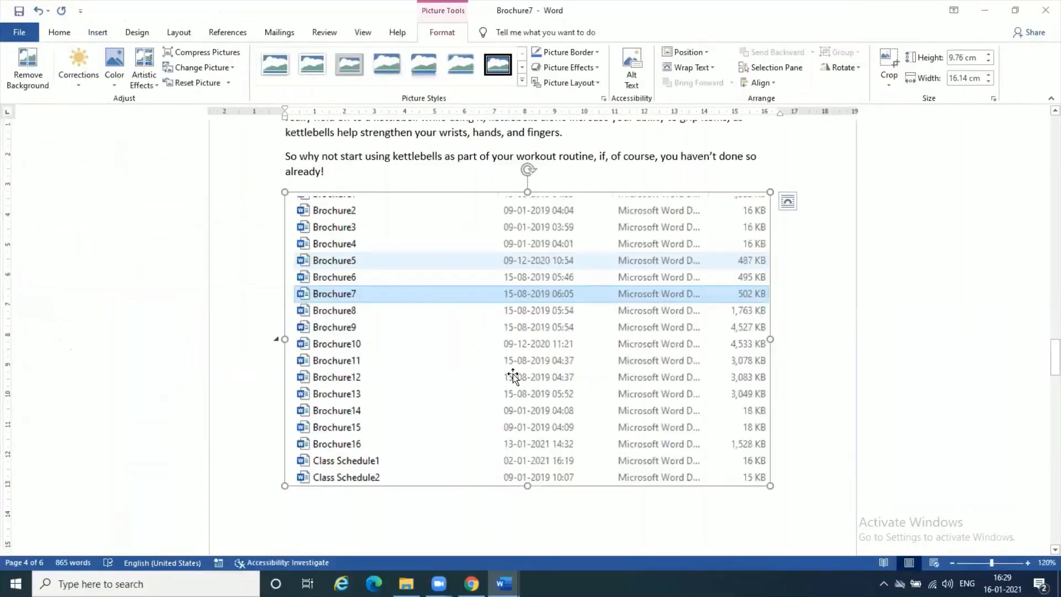
pyautogui.click(802, 443)
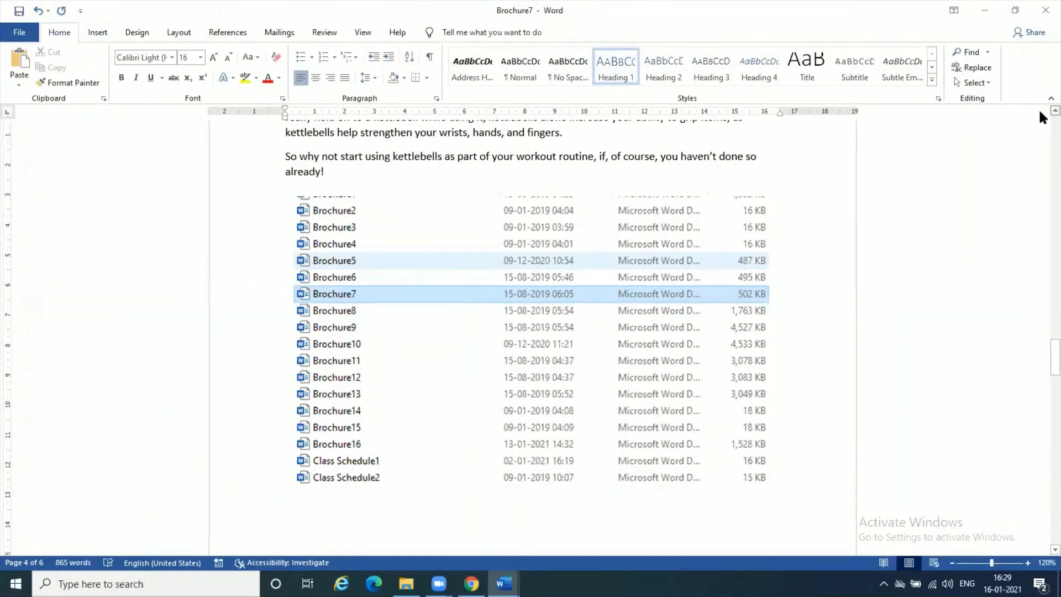
pyautogui.scroll(5, 1039, 108)
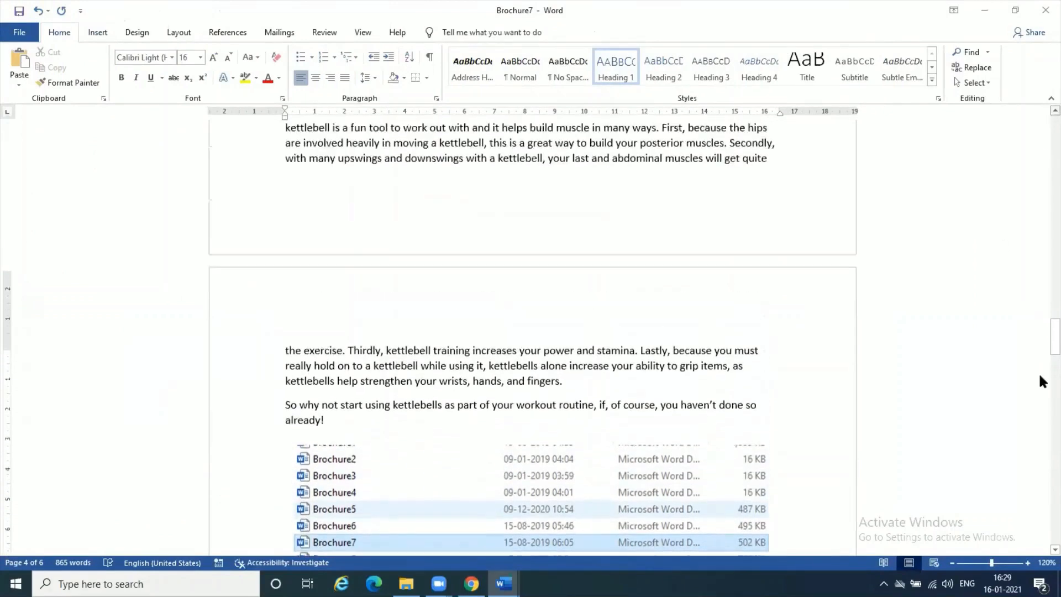
pyautogui.click(1055, 549)
# Step: Read Shapes tasks a to c in Word2019Assignments.pdf in the browser and switch to Brochure9 in Word
pyautogui.scroll(-5, 1041, 550)
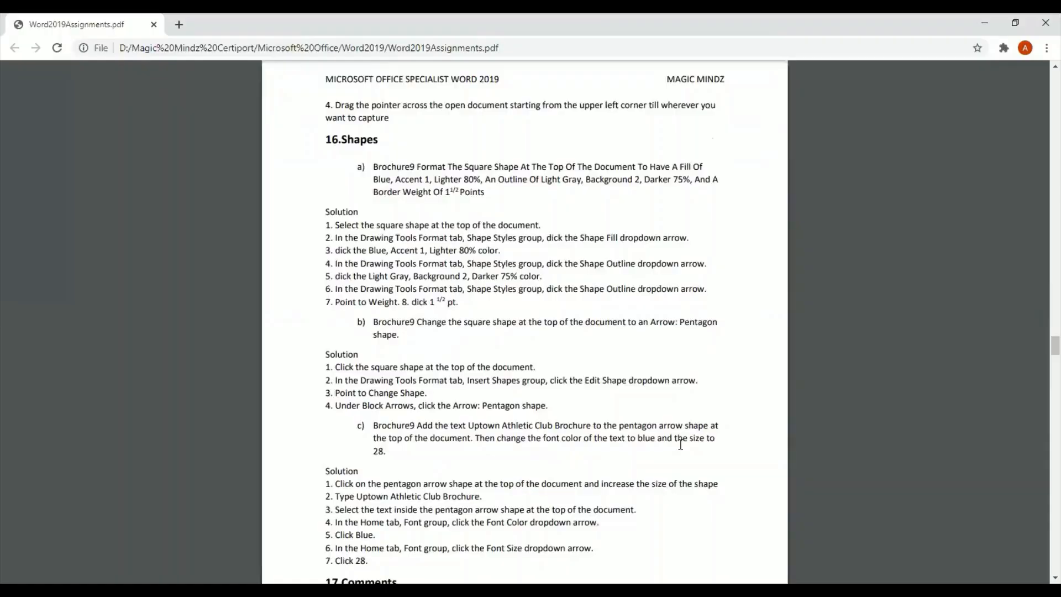
pyautogui.scroll(-1, 681, 443)
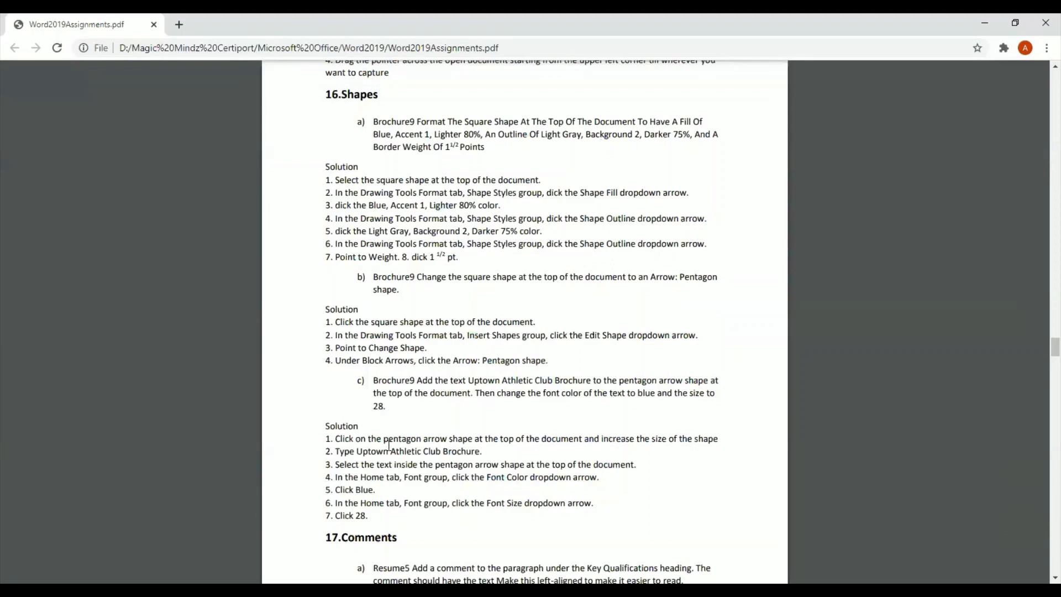
pyautogui.hotkey('alt', 'Tab')
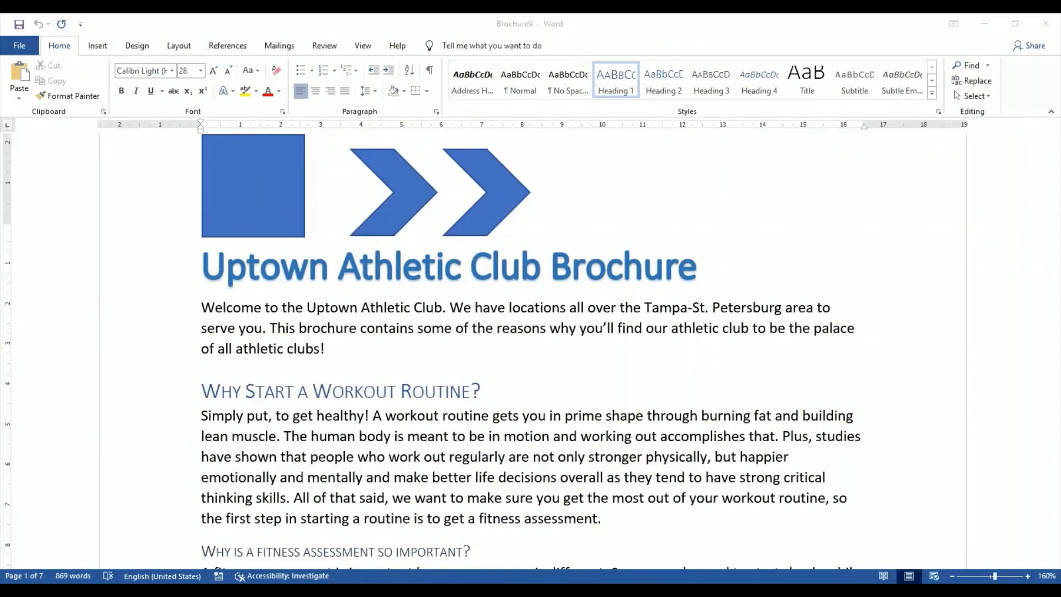
# Step: Fill the square above the brochure title with the lightest tint of the theme blue
pyautogui.click(384, 328)
pyautogui.doubleClick(384, 328)
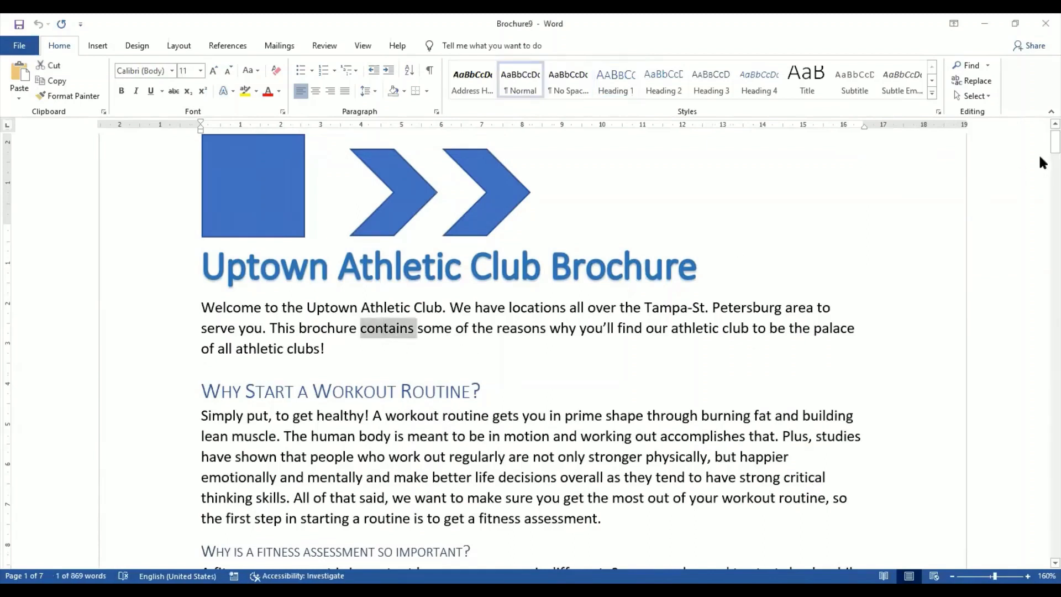
pyautogui.scroll(1, 196, 230)
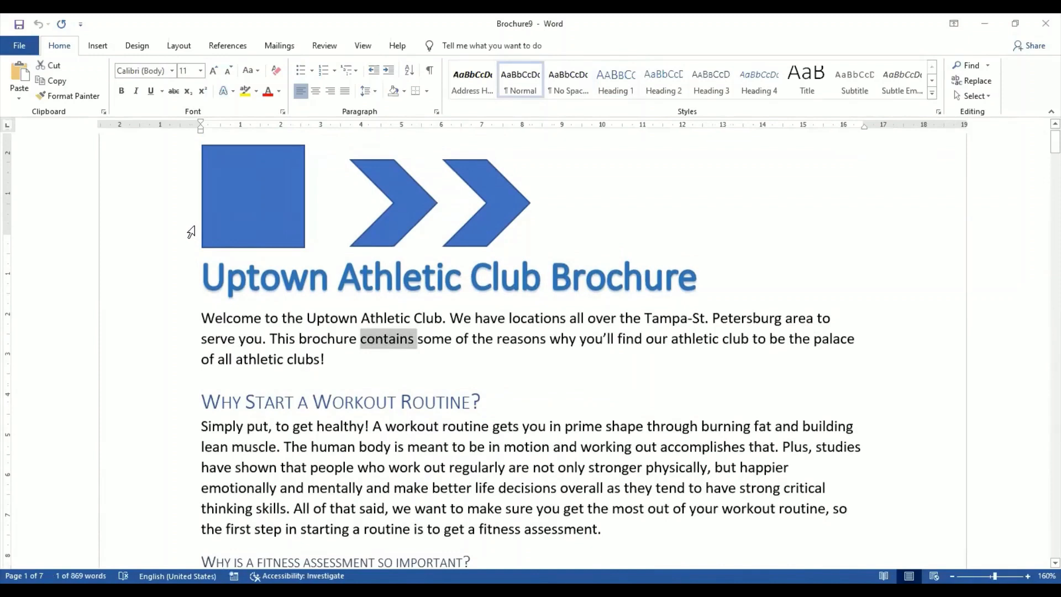
pyautogui.click(286, 224)
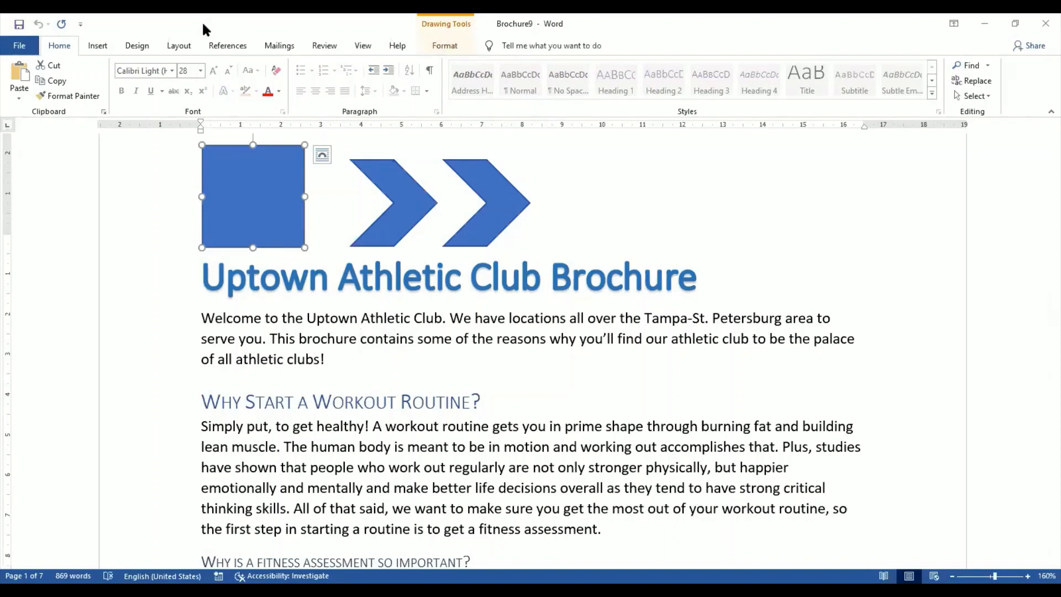
pyautogui.click(452, 45)
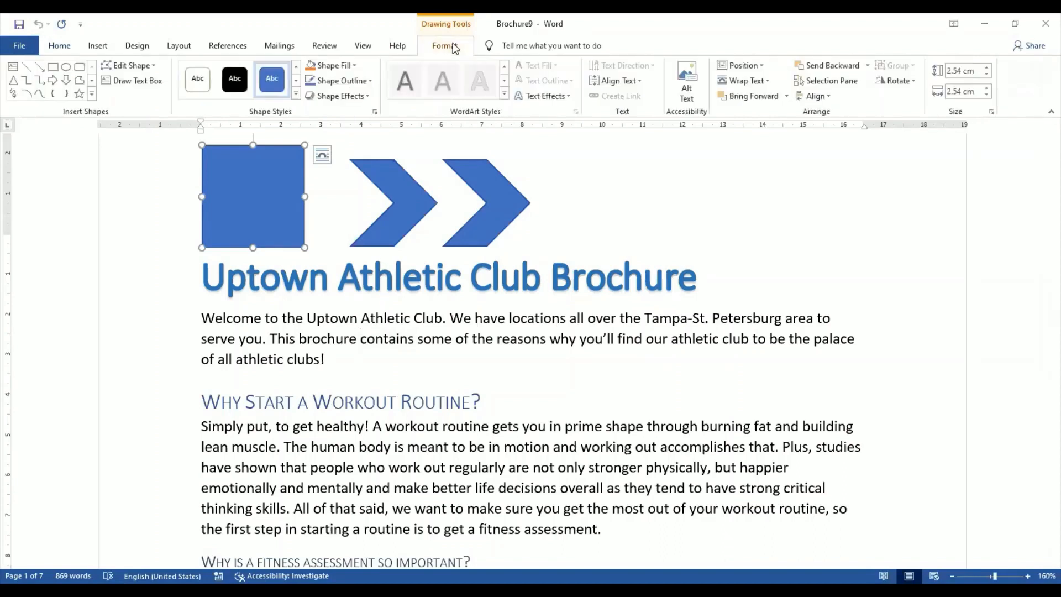
pyautogui.click(357, 64)
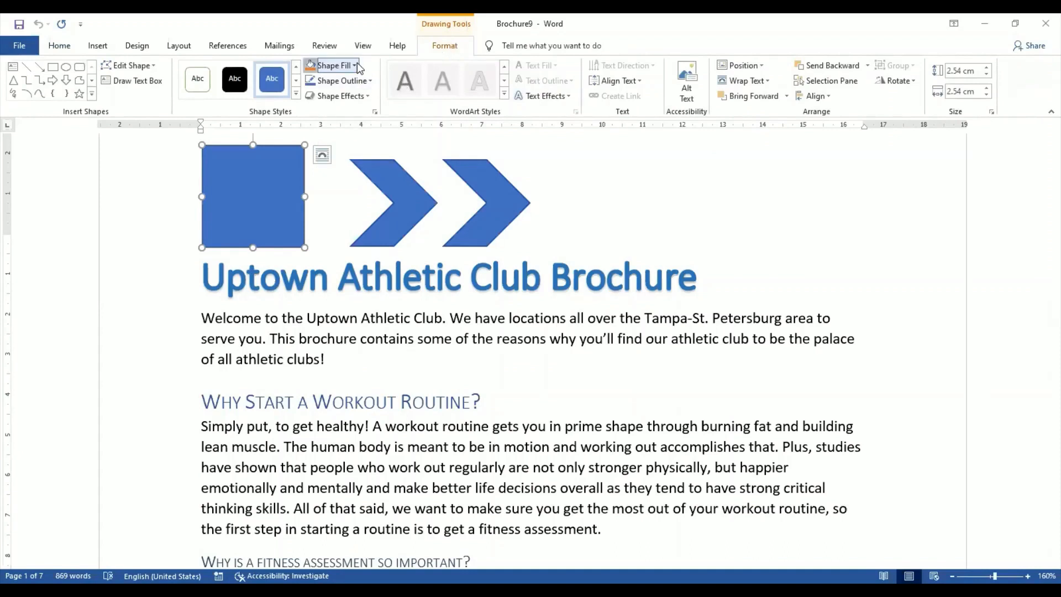
pyautogui.click(357, 65)
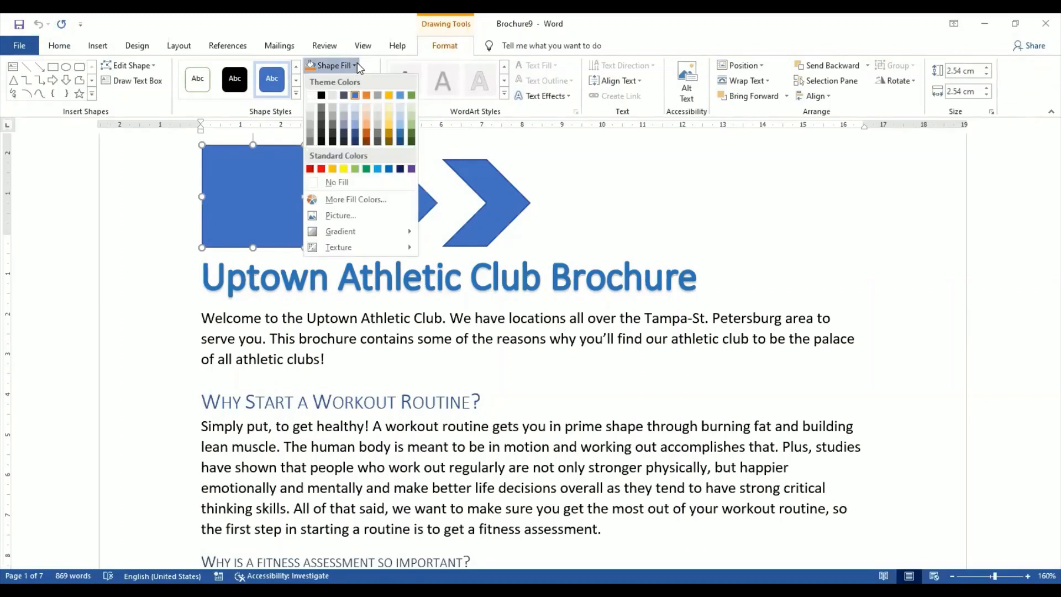
pyautogui.click(356, 109)
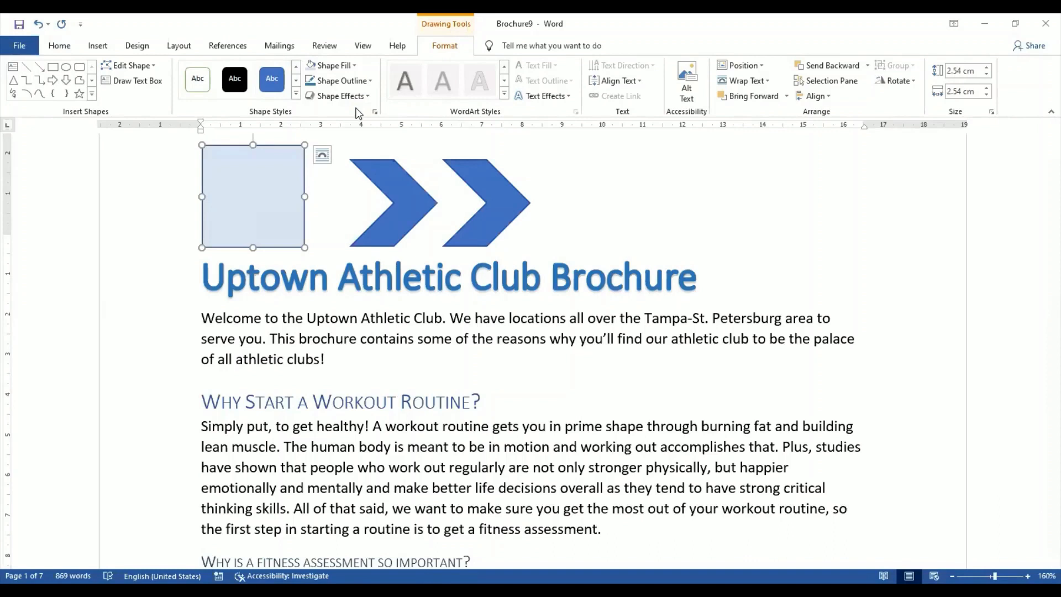
# Step: Give the square a 1½ pt outline in the second-darkest shade of the theme's light gray
pyautogui.click(371, 81)
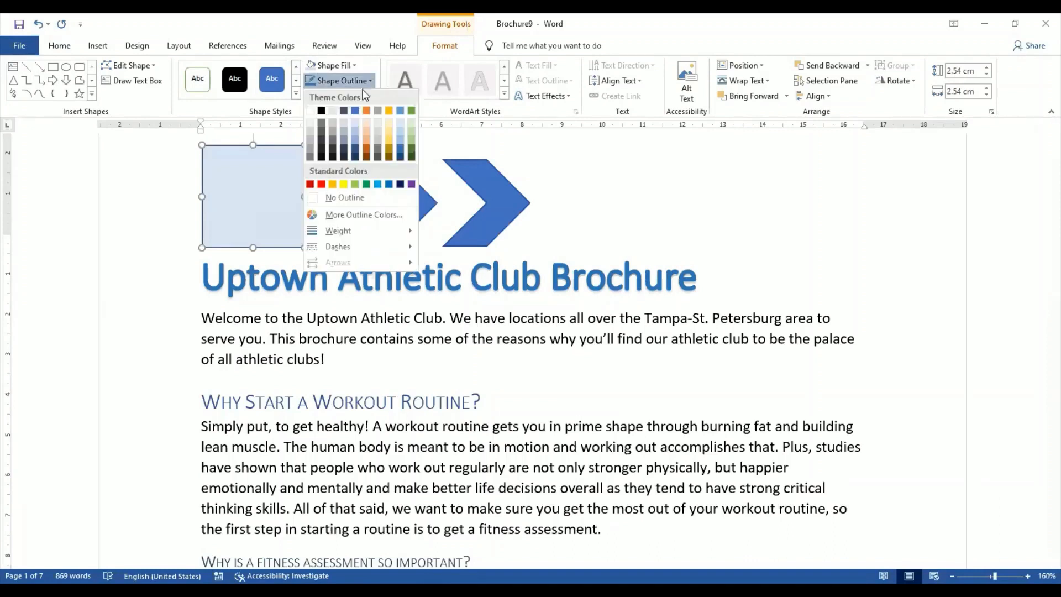
pyautogui.click(333, 149)
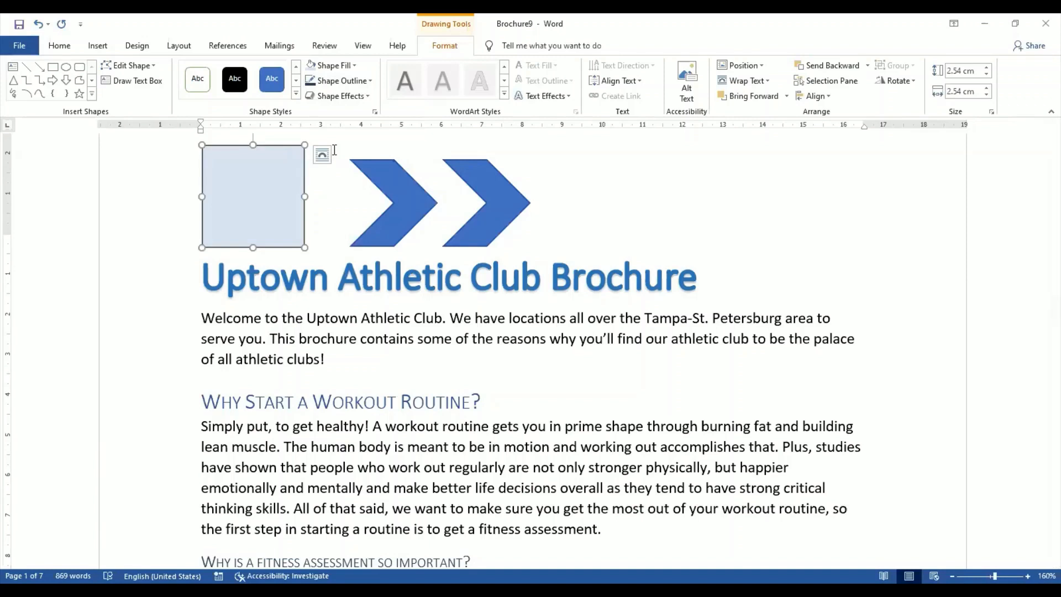
pyautogui.click(369, 82)
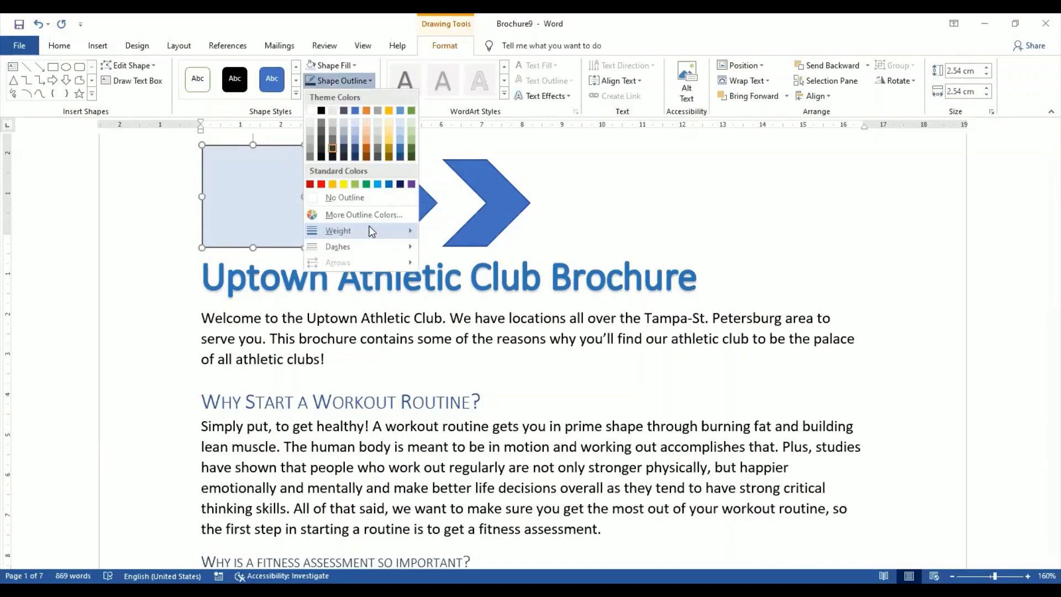
pyautogui.moveTo(369, 230)
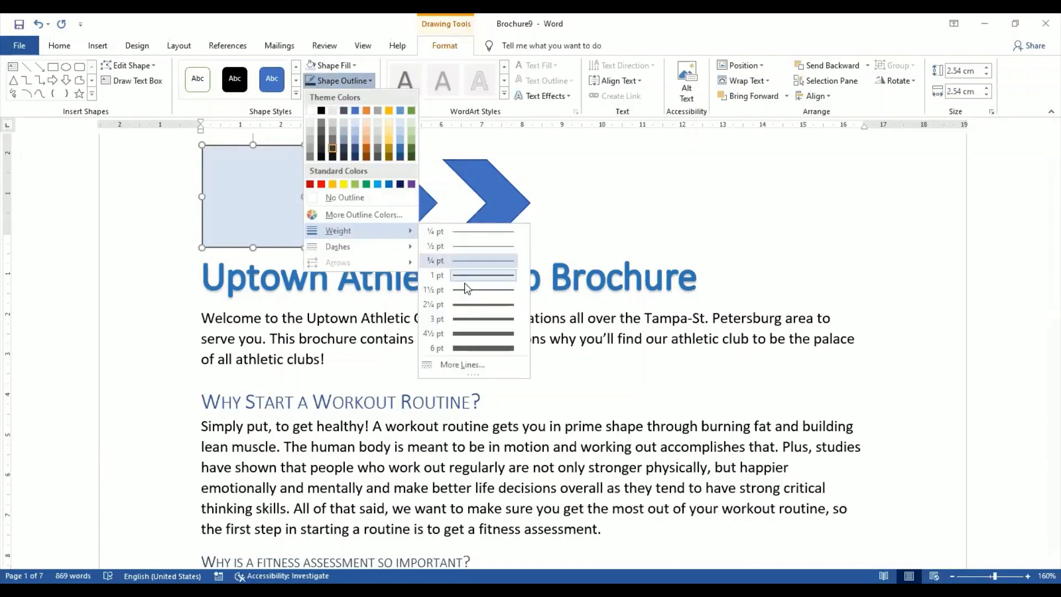
pyautogui.click(484, 290)
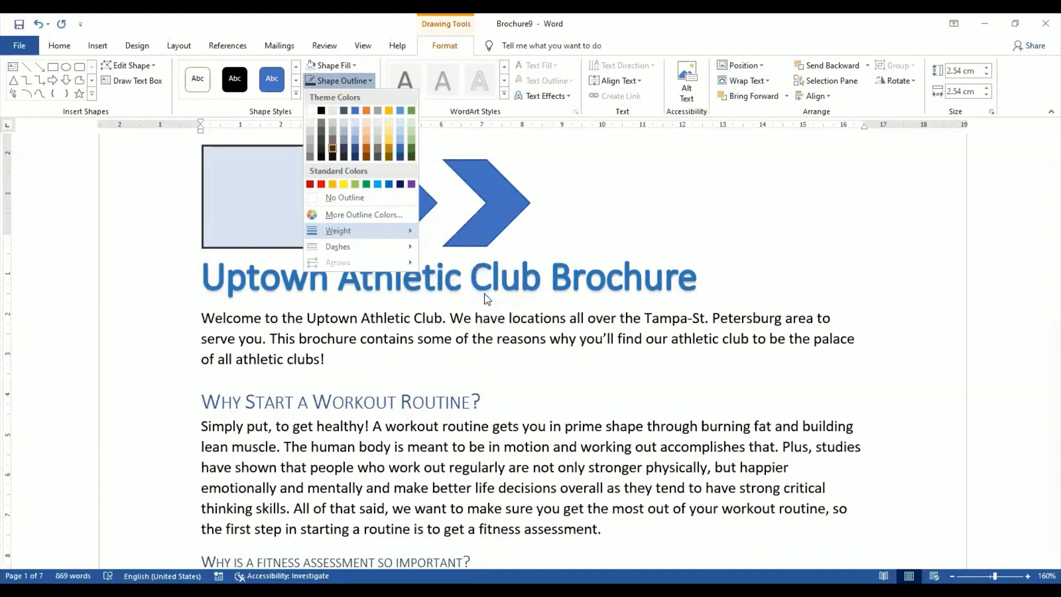
pyautogui.click(580, 231)
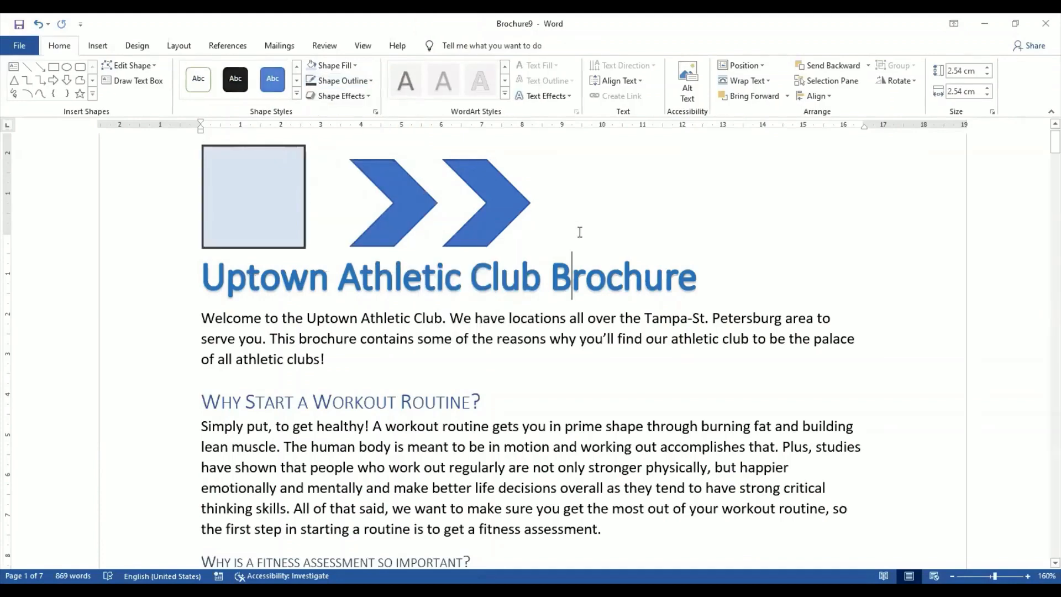